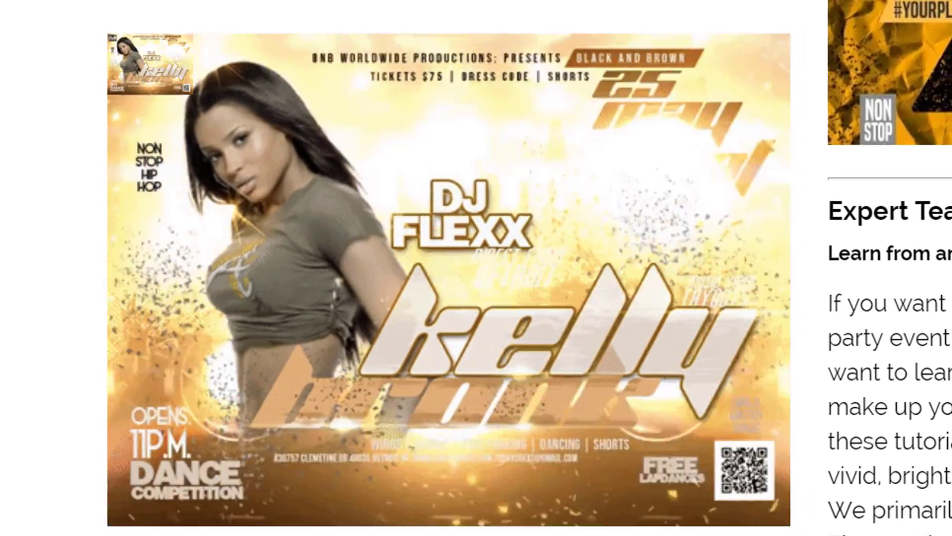
{"action": "scroll", "coordinate": [476, 268], "scroll_direction": "up", "scroll_amount": 12}
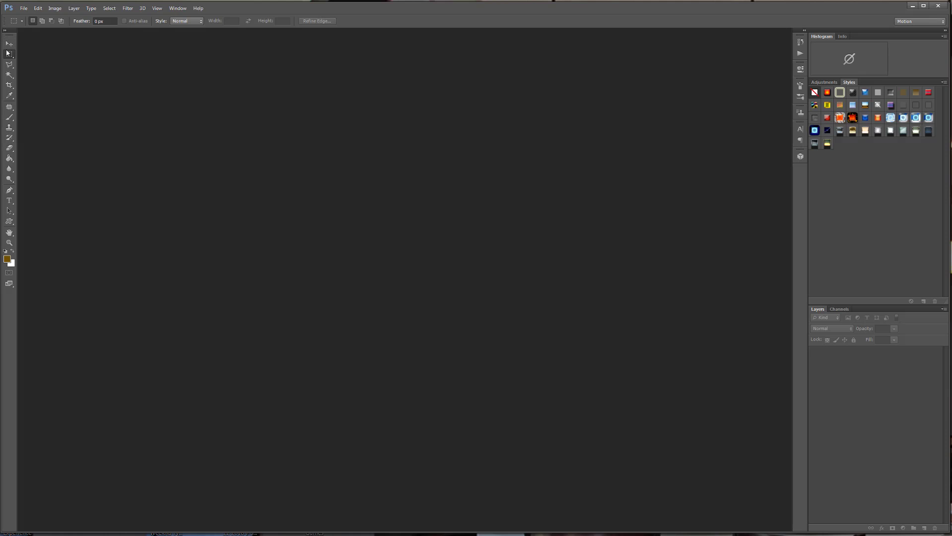
- Create a new document 1200 pixels wide and 1200 pixels high with a white background
{"action": "left_click", "coordinate": [8, 45]}
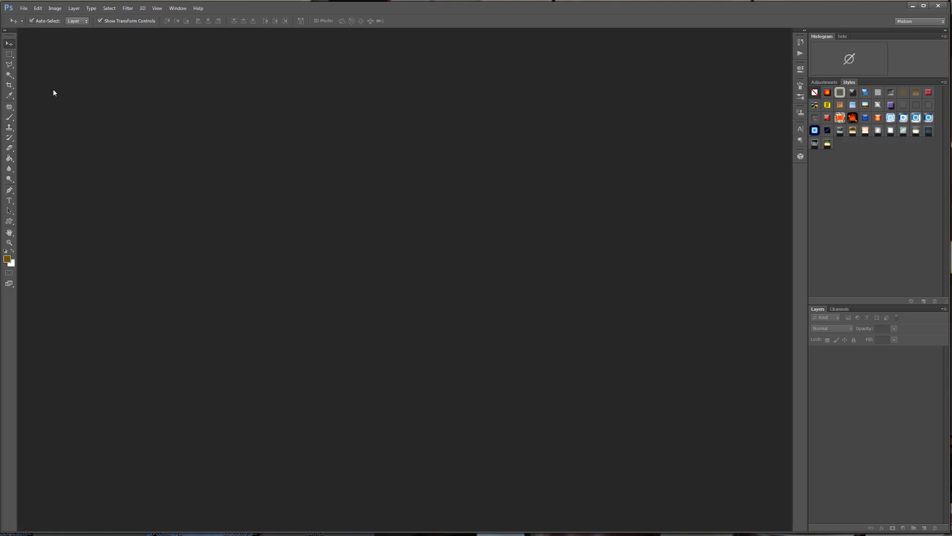
{"action": "left_click", "coordinate": [23, 8]}
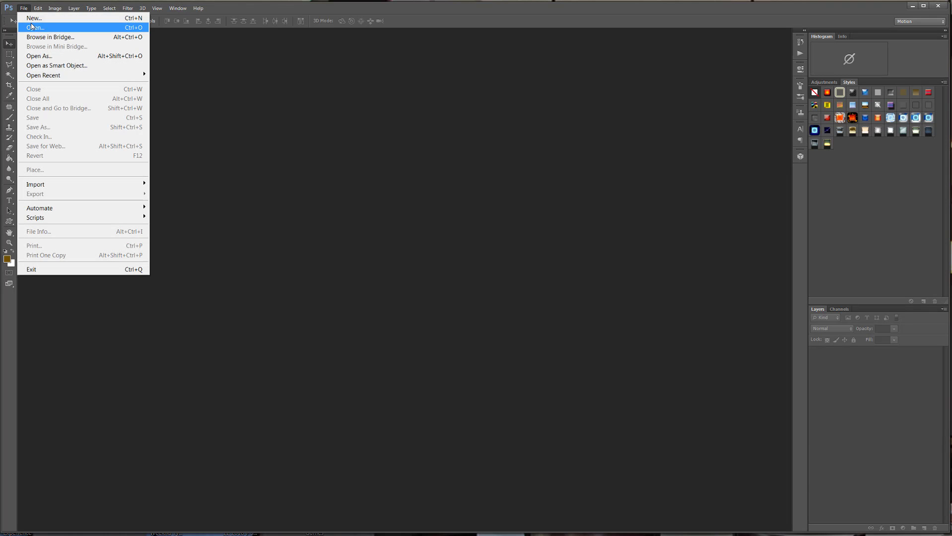
{"action": "left_click", "coordinate": [33, 18]}
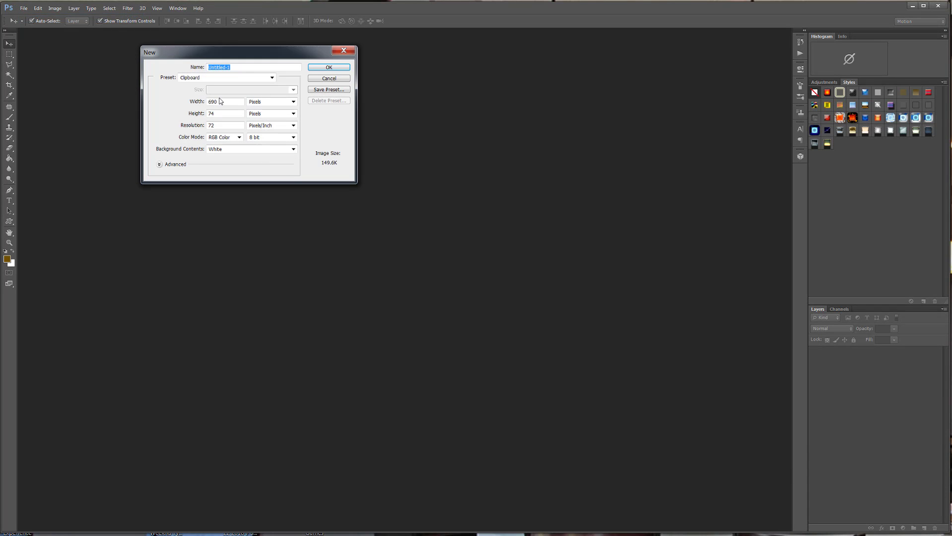
{"action": "left_click_drag", "start_coordinate": [221, 102], "coordinate": [140, 102]}
{"action": "type", "text": "1200"}
{"action": "left_click_drag", "start_coordinate": [240, 114], "coordinate": [137, 114]}
{"action": "type", "text": "1200"}
{"action": "left_click", "coordinate": [315, 69]}
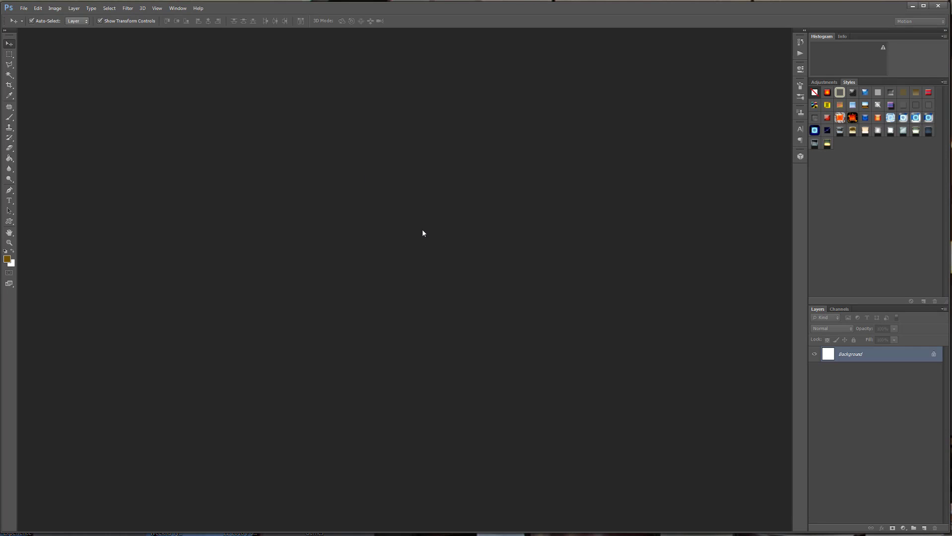
{"action": "scroll", "coordinate": [592, 243], "scroll_direction": "down", "scroll_amount": 2}
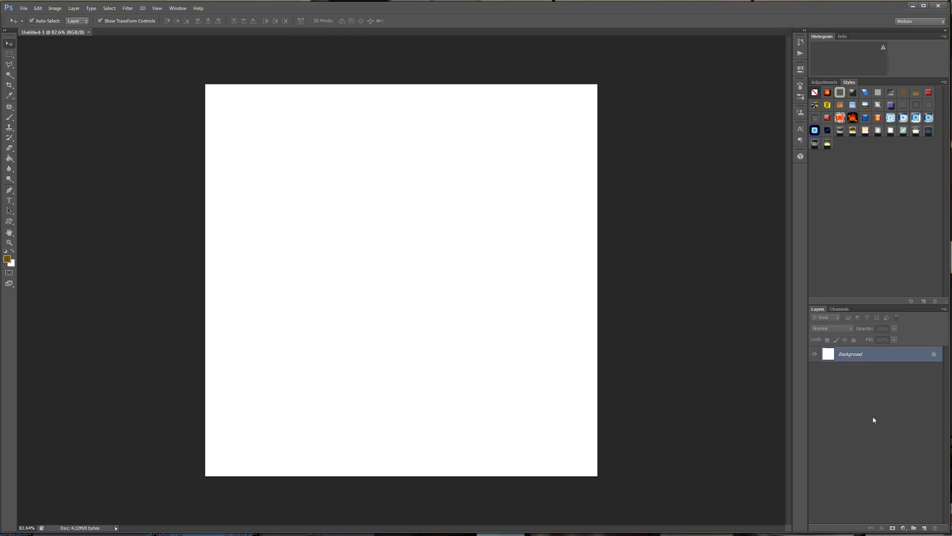
- Add a new layer above the background and fill it with black (000000) using the Paint Bucket
{"action": "left_click", "coordinate": [923, 527]}
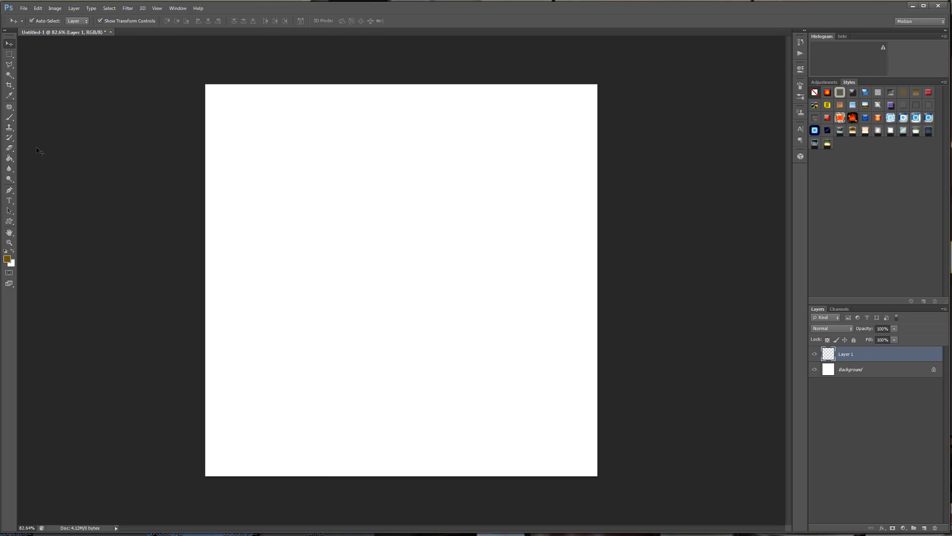
{"action": "key", "text": "i"}
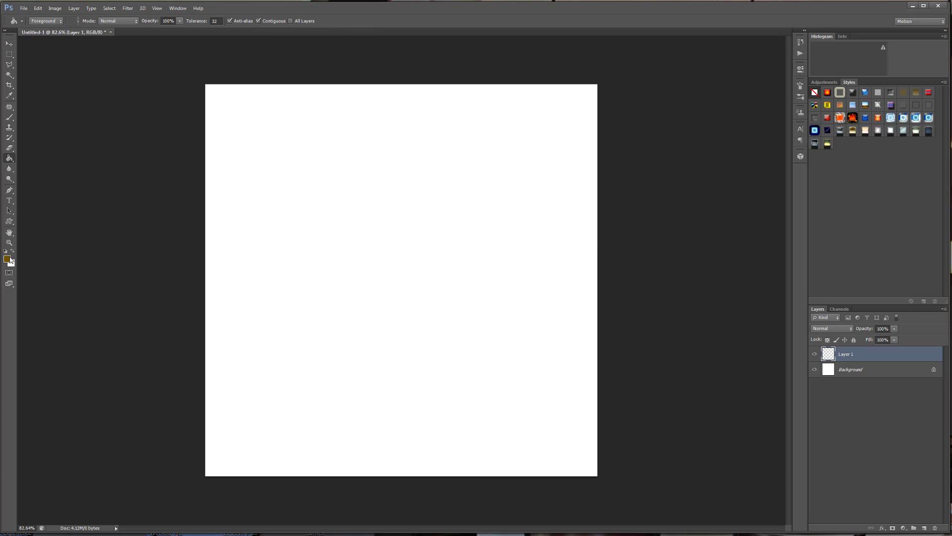
{"action": "left_click", "coordinate": [8, 259]}
{"action": "left_click_drag", "start_coordinate": [536, 339], "coordinate": [575, 376]}
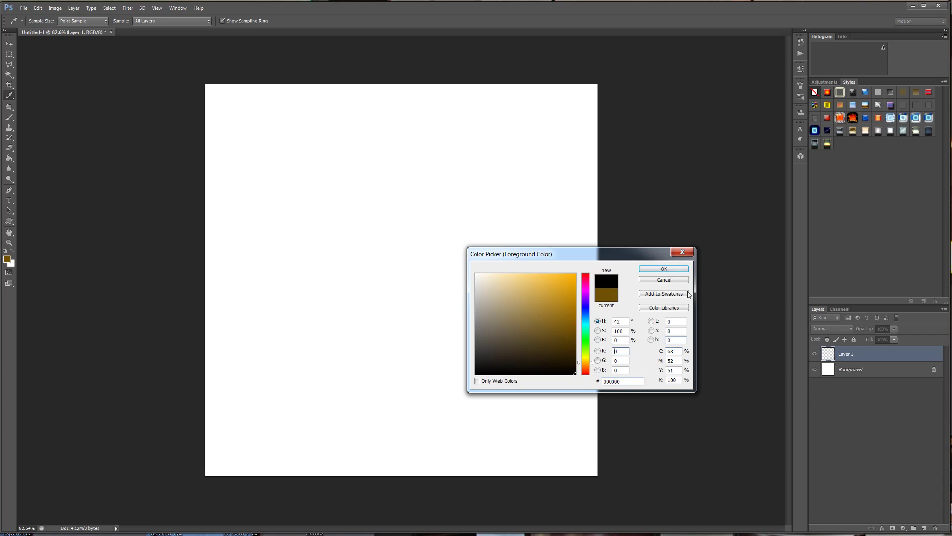
{"action": "left_click", "coordinate": [663, 268]}
{"action": "key", "text": "g"}
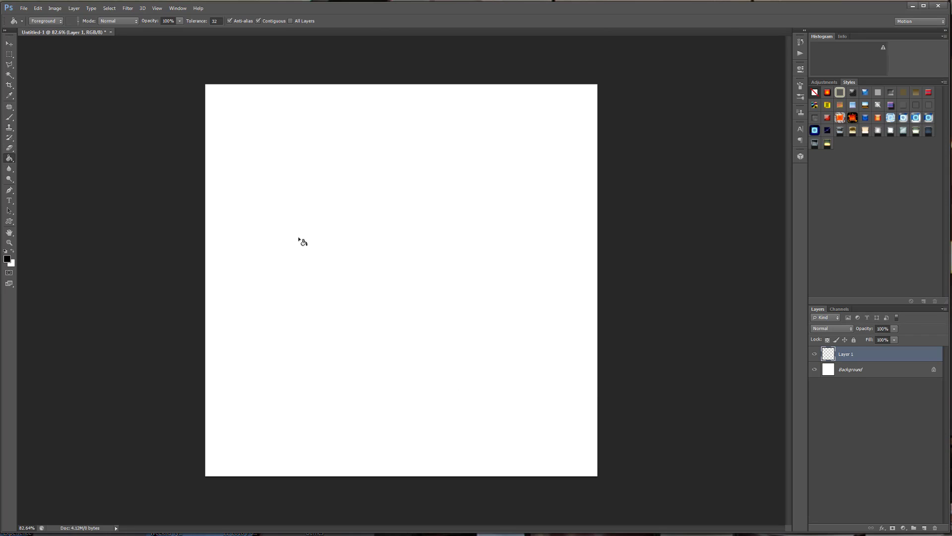
{"action": "left_click", "coordinate": [521, 448]}
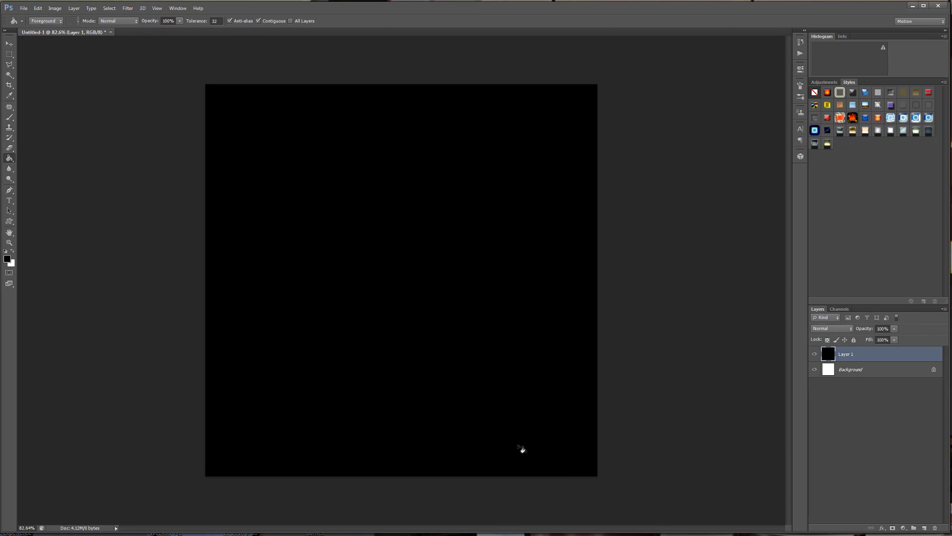
- Add an empty layer above the black-filled layer and switch to the Move tool
{"action": "left_click", "coordinate": [907, 373]}
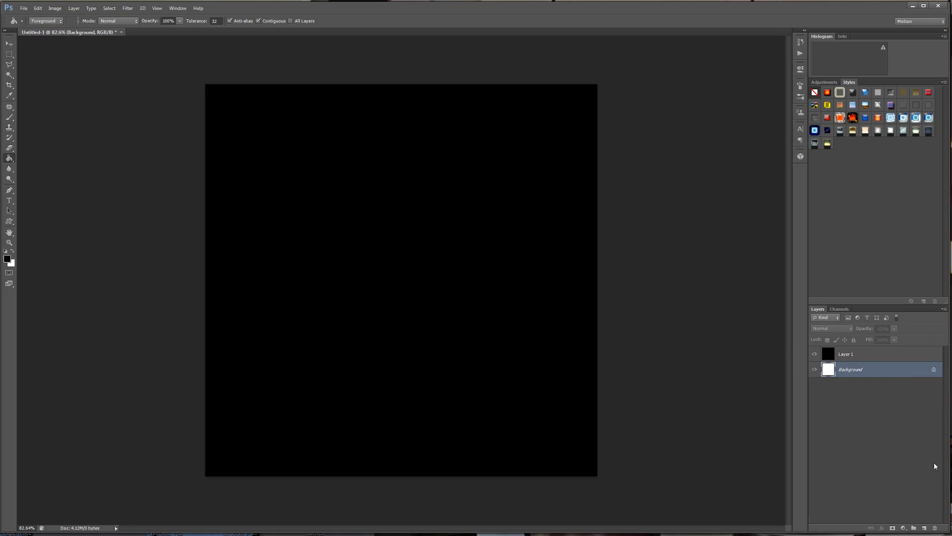
{"action": "left_click", "coordinate": [897, 358]}
{"action": "left_click", "coordinate": [924, 528]}
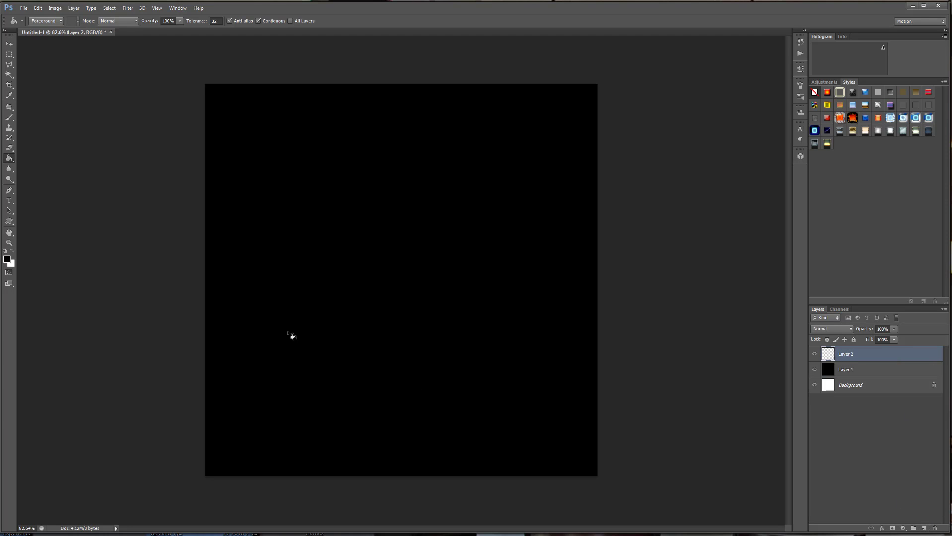
{"action": "left_click", "coordinate": [8, 44]}
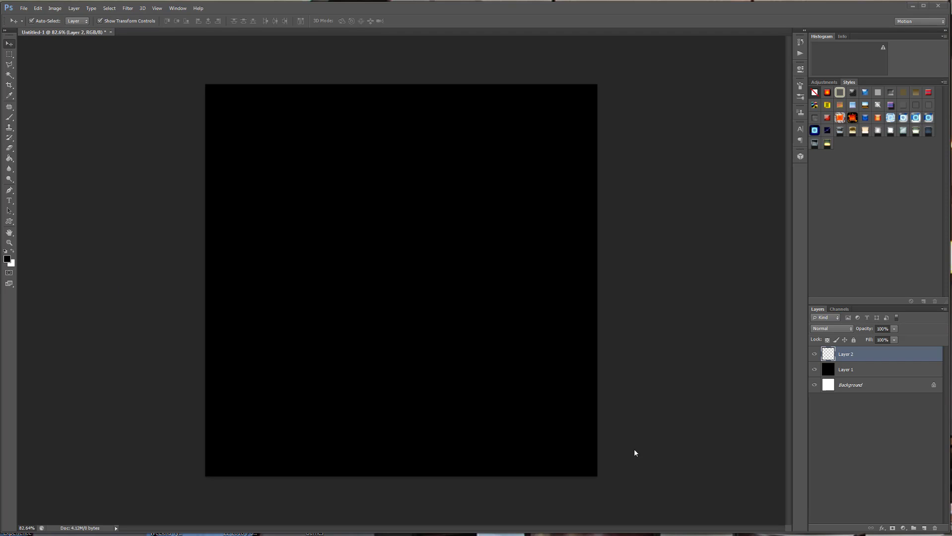
{"action": "left_click", "coordinate": [25, 9]}
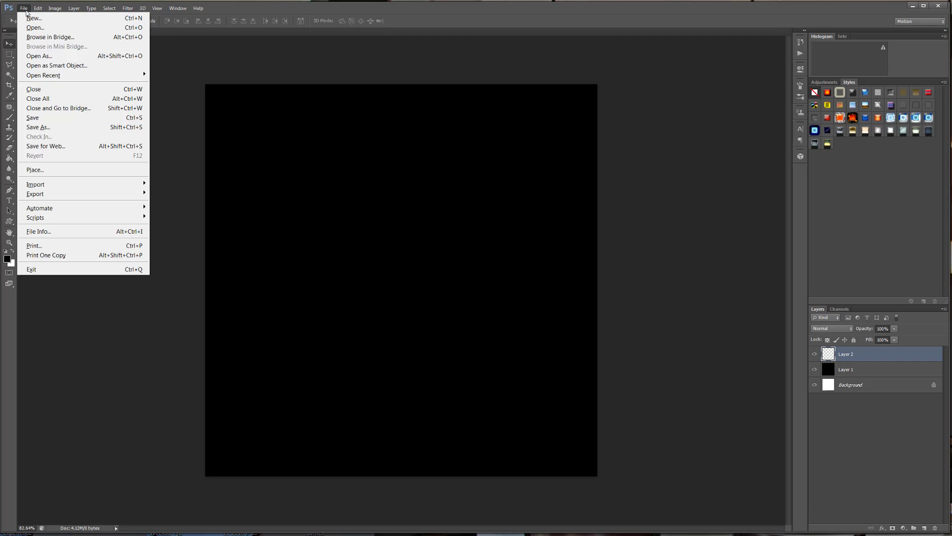
{"action": "mouse_move", "coordinate": [39, 9]}
{"action": "left_click", "coordinate": [430, 1]}
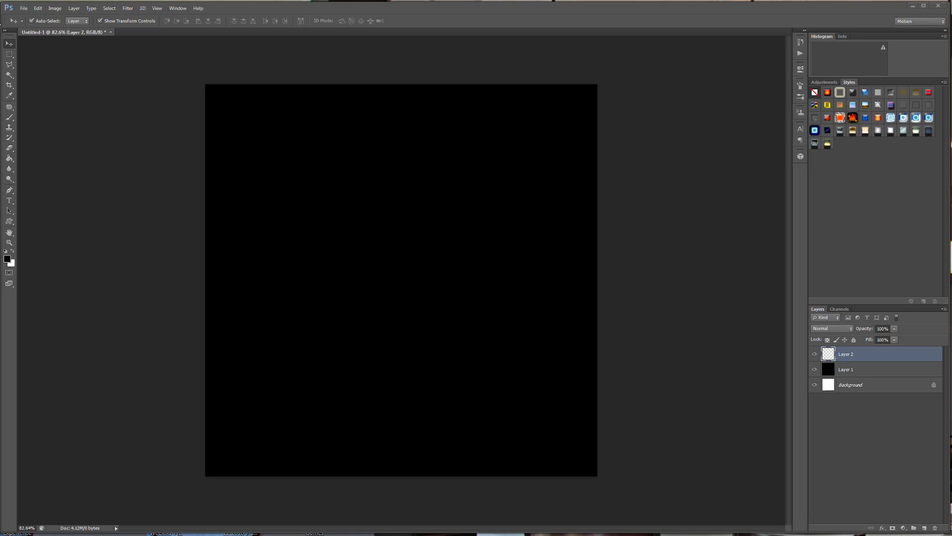
{"action": "left_click", "coordinate": [23, 8]}
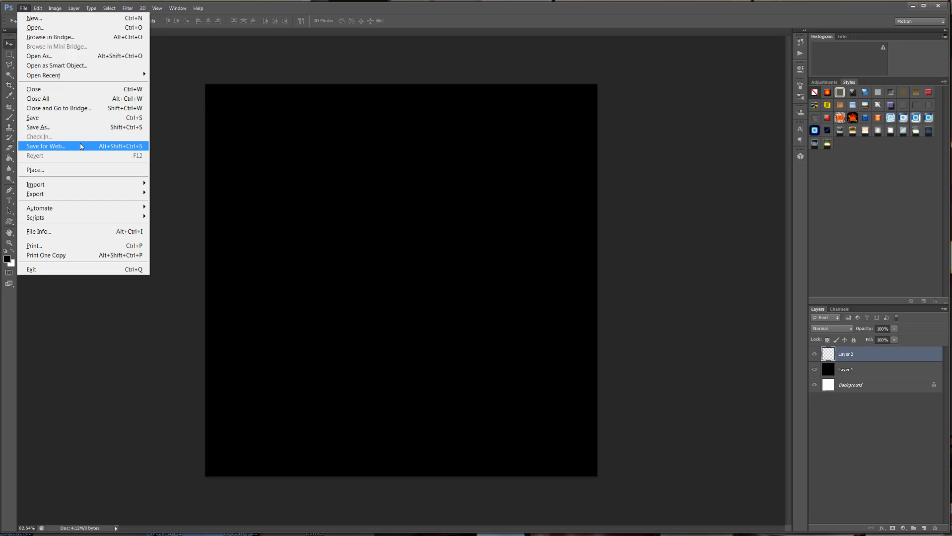
{"action": "left_click", "coordinate": [30, 18]}
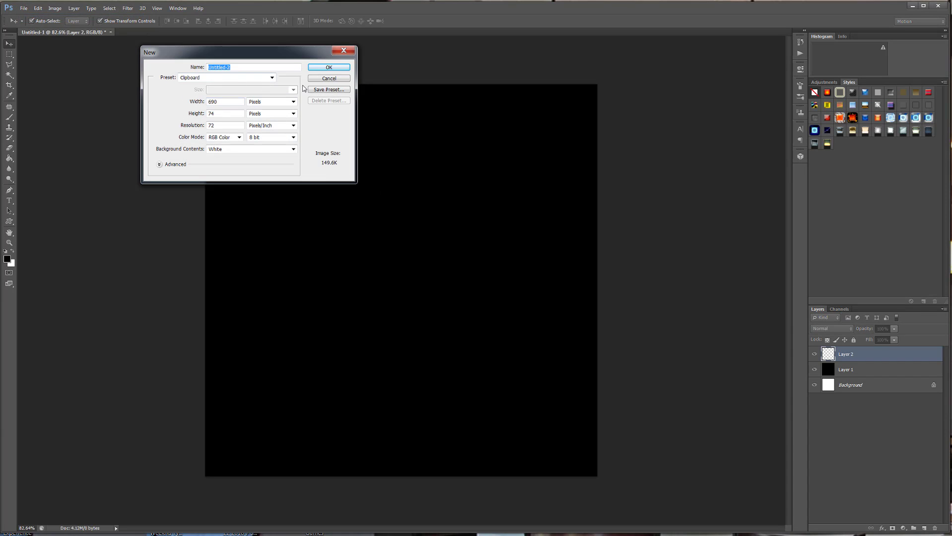
{"action": "left_click", "coordinate": [329, 78]}
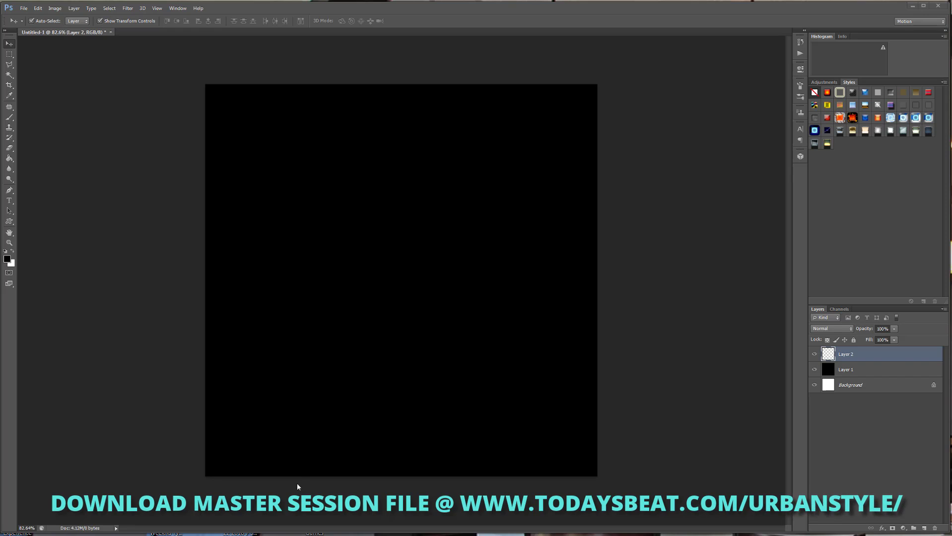
- Start placing an image and browse to the YOUTUBE PROMOTIONS folder
{"action": "left_click", "coordinate": [23, 8]}
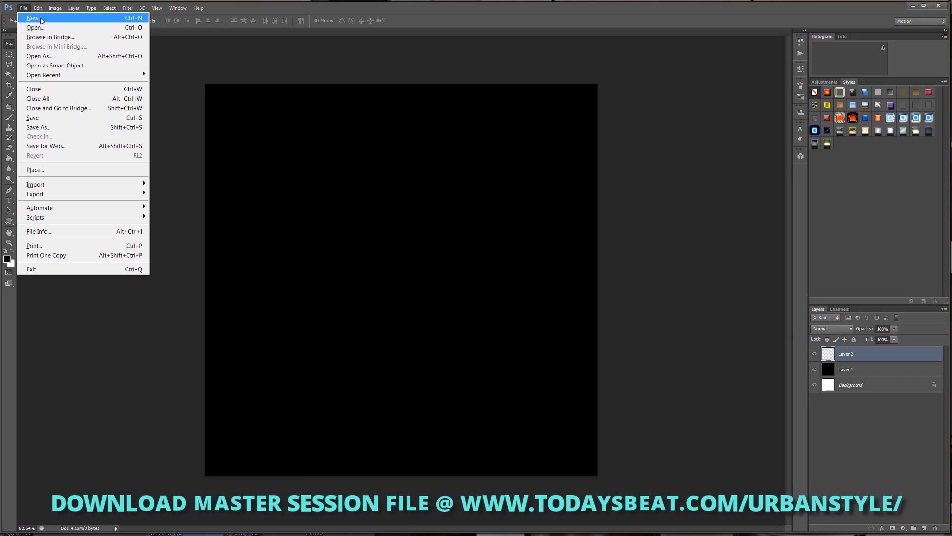
{"action": "left_click", "coordinate": [68, 170]}
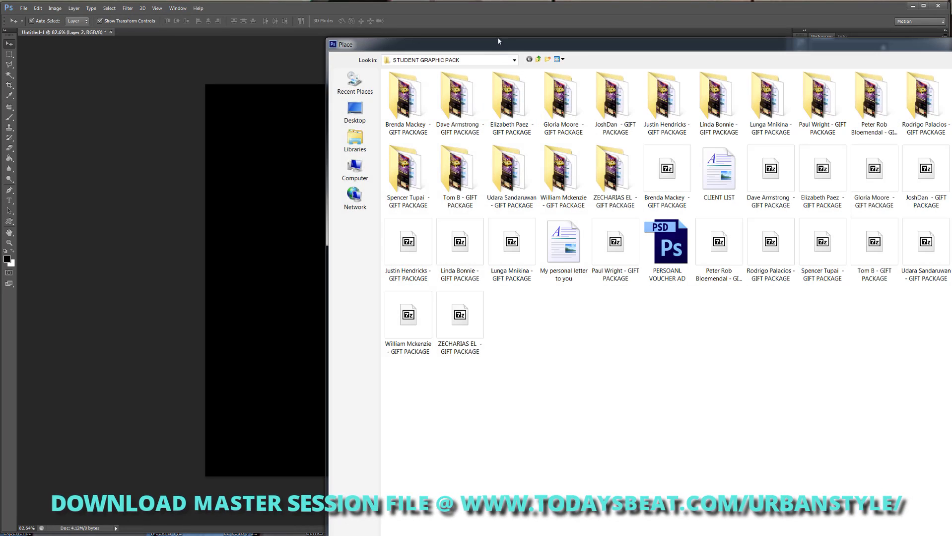
{"action": "left_click", "coordinate": [539, 60]}
{"action": "left_click", "coordinate": [540, 61]}
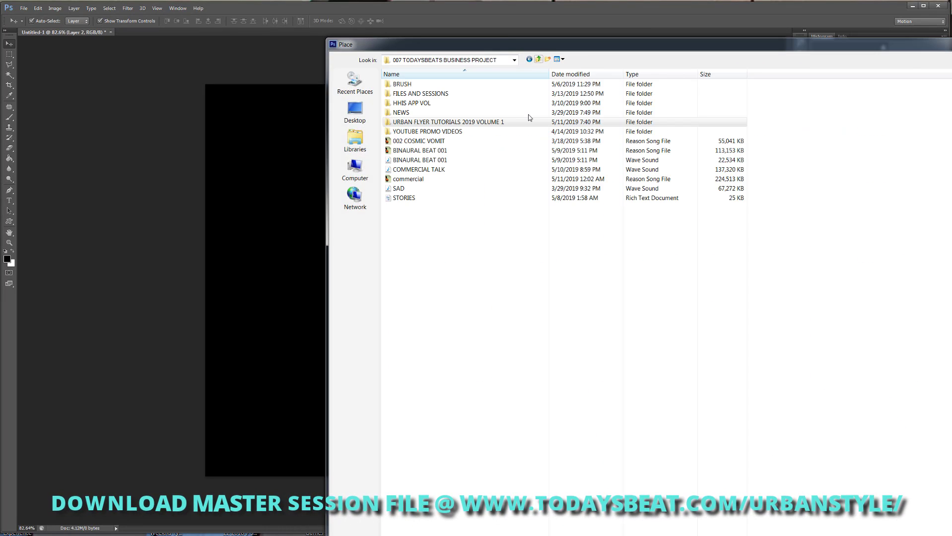
{"action": "left_click", "coordinate": [455, 132]}
{"action": "double_click", "coordinate": [454, 132]}
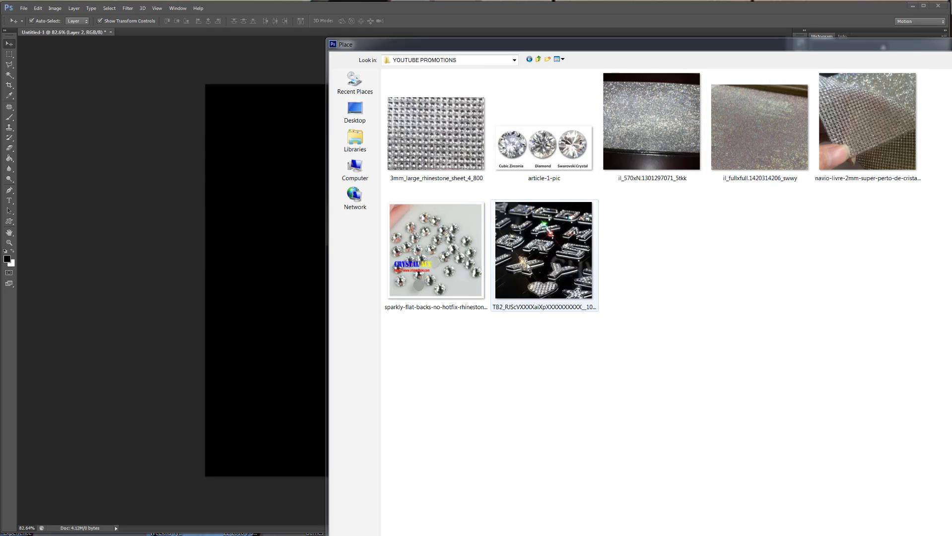
- Preview the rhinestone letters picture and the 3mm_large_rhinestone_sheet_4_800 image at full size to examine their stones
{"action": "left_click", "coordinate": [540, 235]}
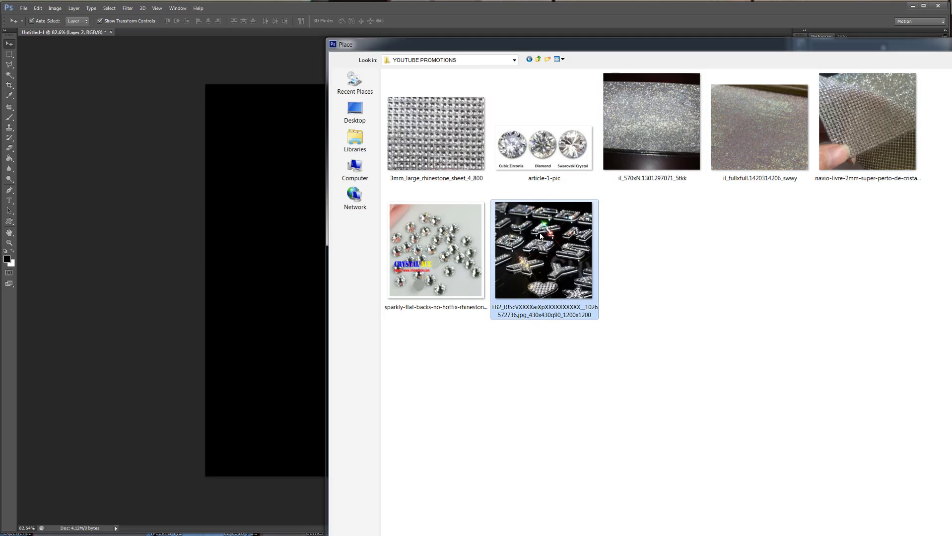
{"action": "right_click", "coordinate": [540, 234]}
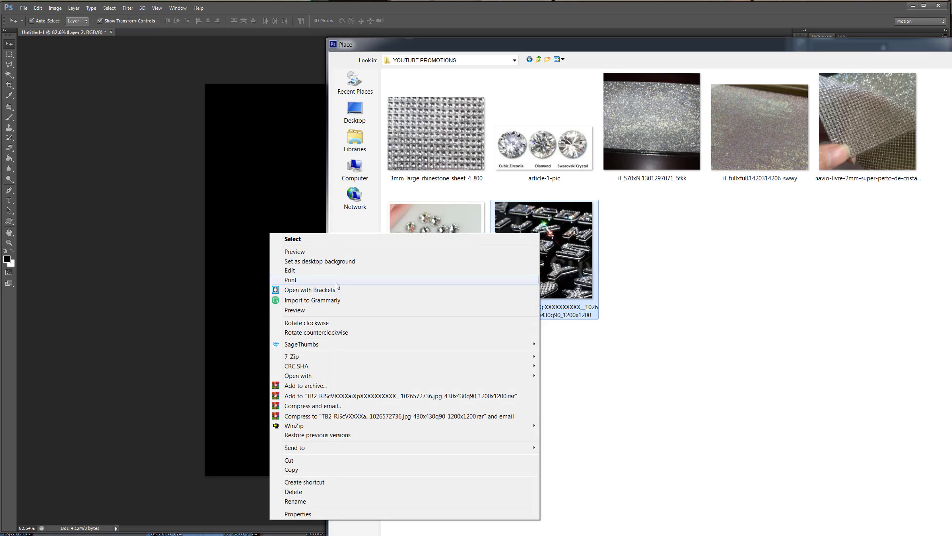
{"action": "left_click", "coordinate": [309, 252]}
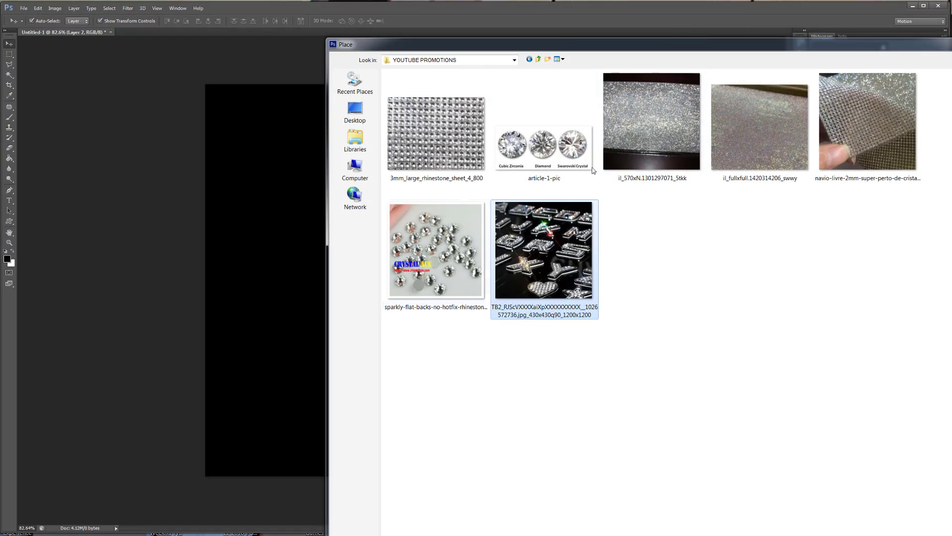
{"action": "right_click", "coordinate": [434, 115]}
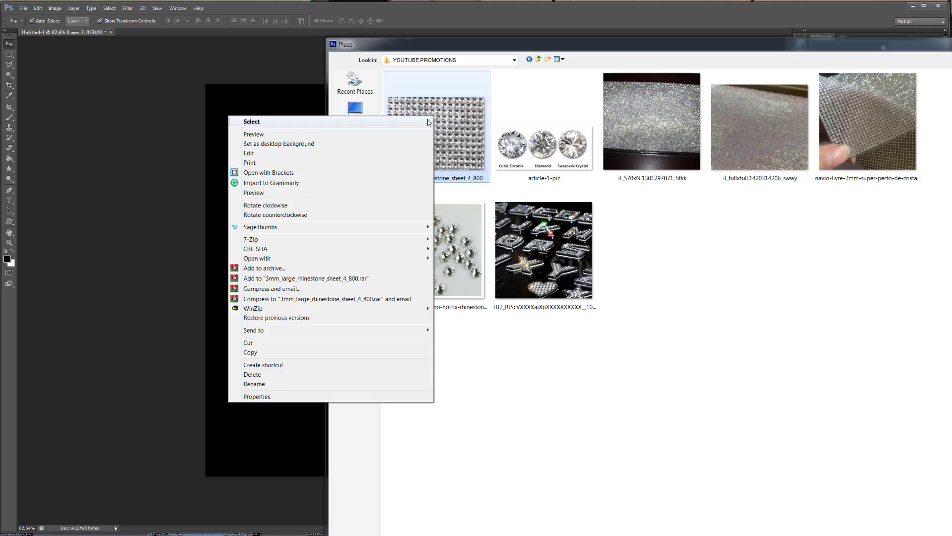
{"action": "left_click", "coordinate": [303, 135]}
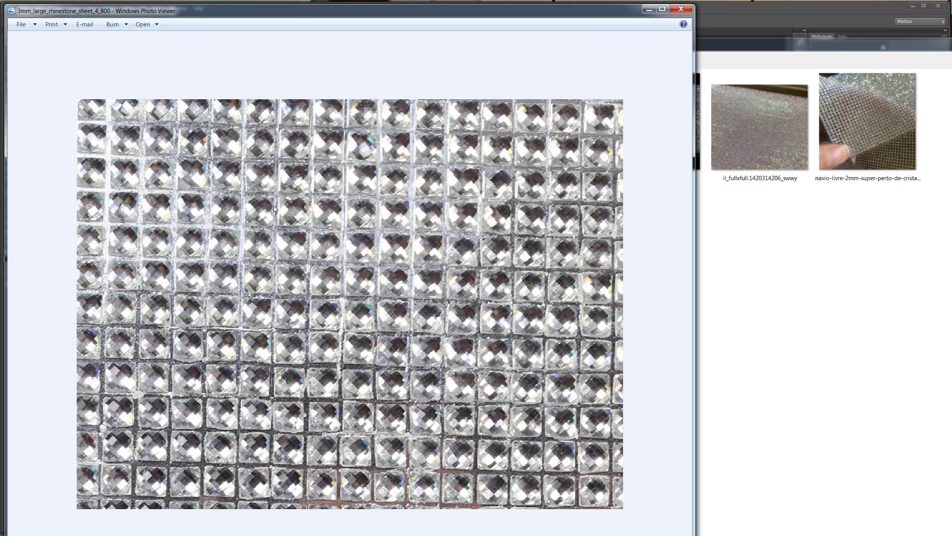
{"action": "left_click", "coordinate": [679, 9]}
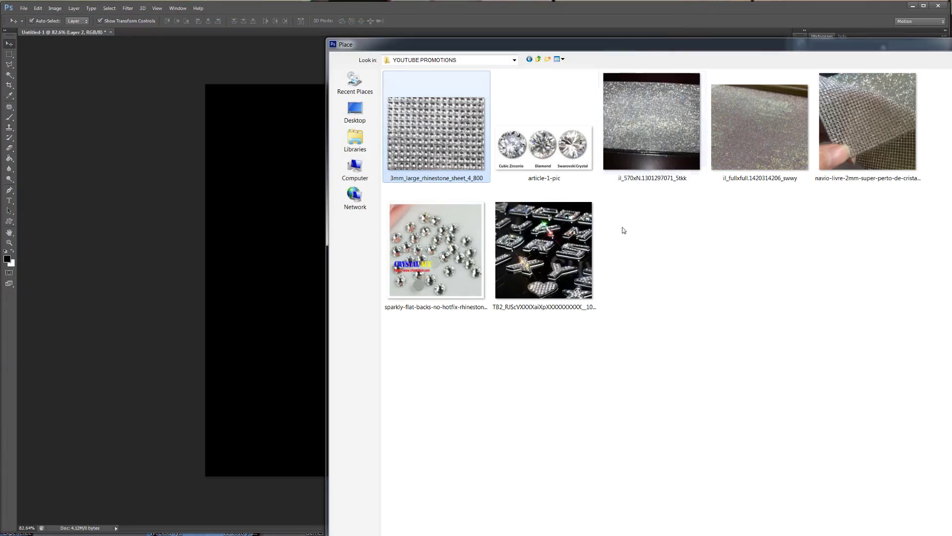
- Preview the navio-livre-2mm-super-perto-de-cristal-transparente image up close to examine its crystal pattern
{"action": "left_click", "coordinate": [863, 104]}
{"action": "right_click", "coordinate": [861, 107]}
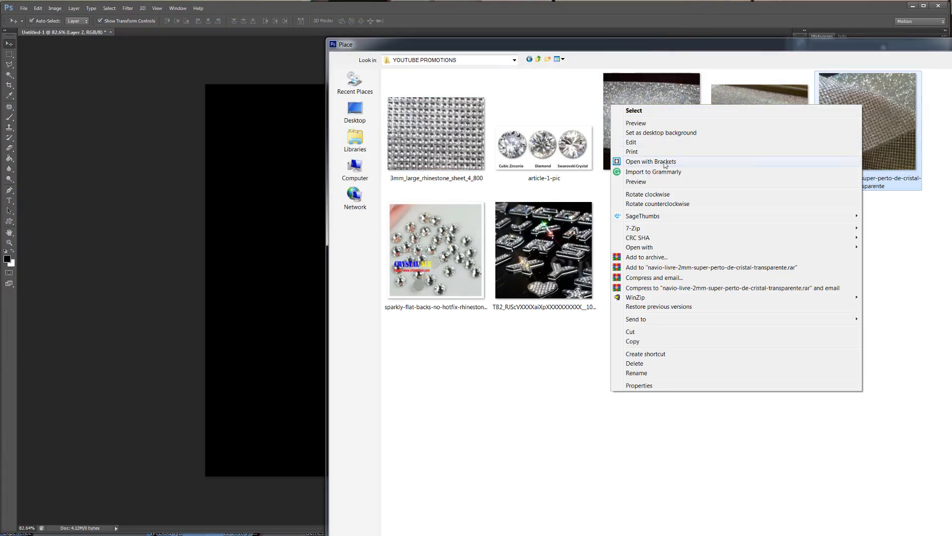
{"action": "left_click", "coordinate": [839, 59]}
{"action": "scroll", "coordinate": [581, 260], "scroll_direction": "up", "scroll_amount": 3}
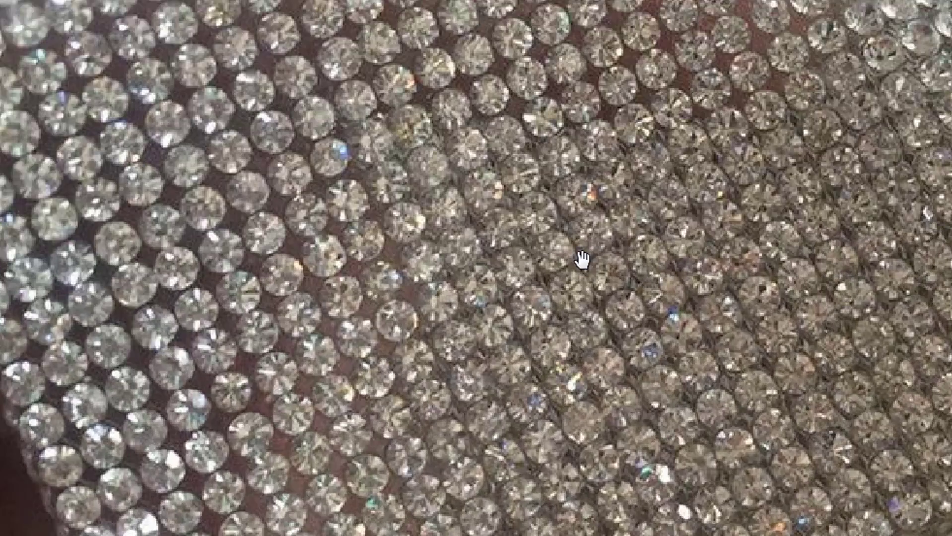
{"action": "scroll", "coordinate": [389, 264], "scroll_direction": "down", "scroll_amount": 2}
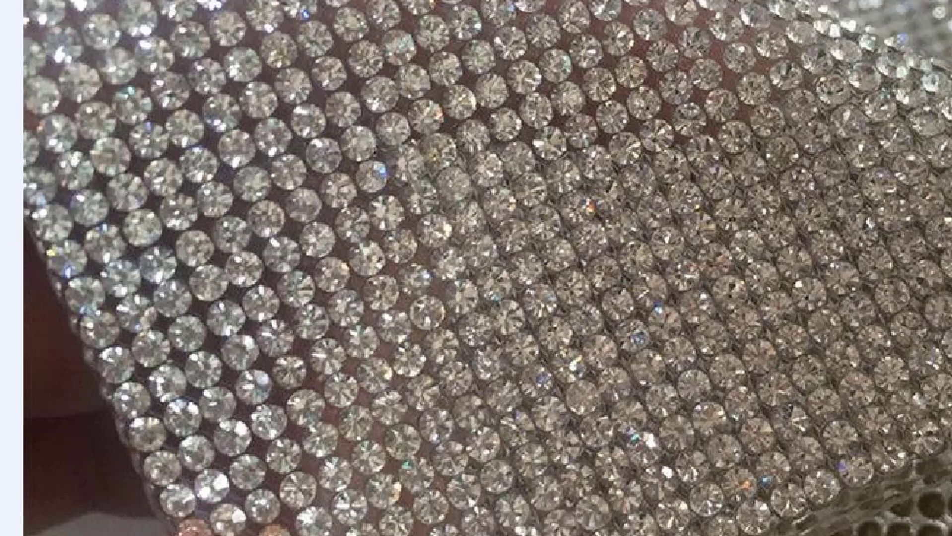
{"action": "scroll", "coordinate": [467, 268], "scroll_direction": "down", "scroll_amount": 3}
{"action": "left_click", "coordinate": [679, 9]}
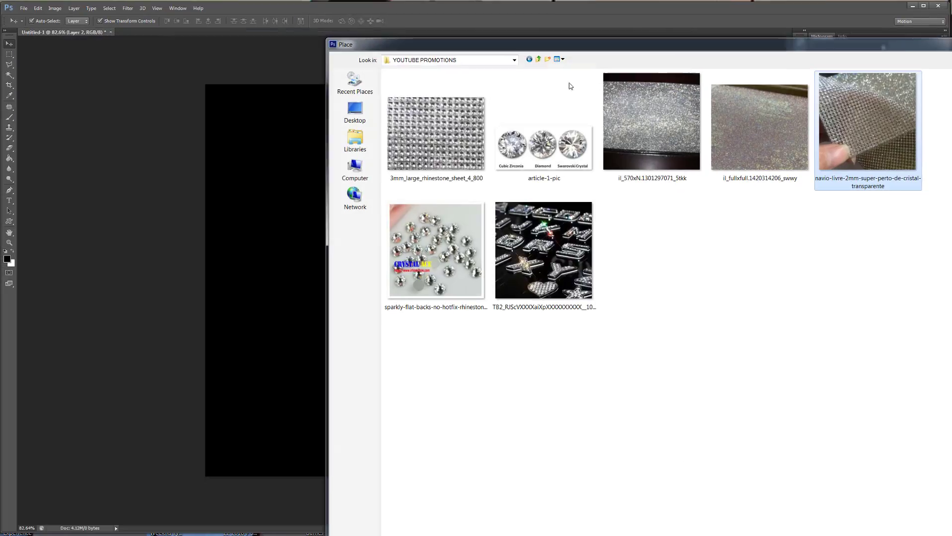
- Place the article-1-pic image of three gemstones on the black canvas at its default size
{"action": "left_click", "coordinate": [593, 147]}
{"action": "key", "text": "Return"}
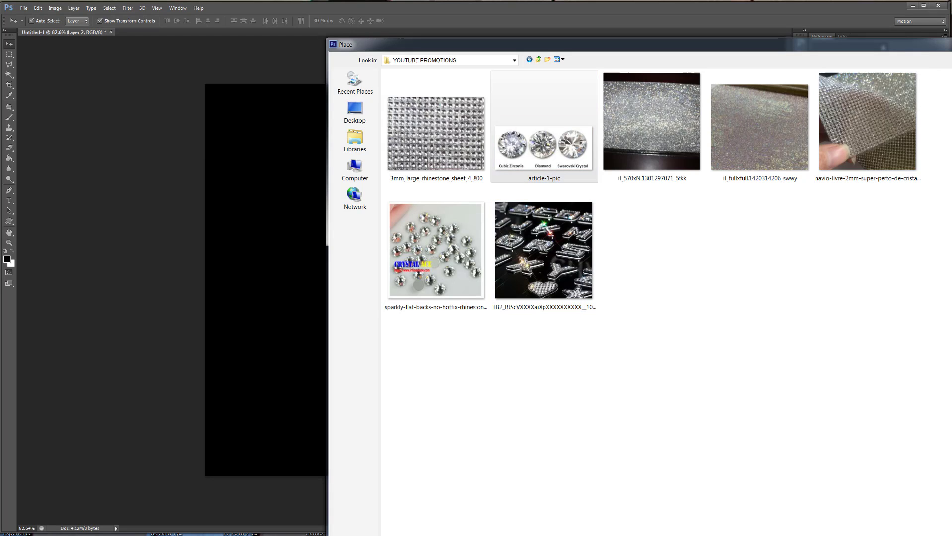
{"action": "scroll", "coordinate": [449, 305], "scroll_direction": "up", "scroll_amount": 2}
{"action": "scroll", "coordinate": [448, 305], "scroll_direction": "up", "scroll_amount": 3}
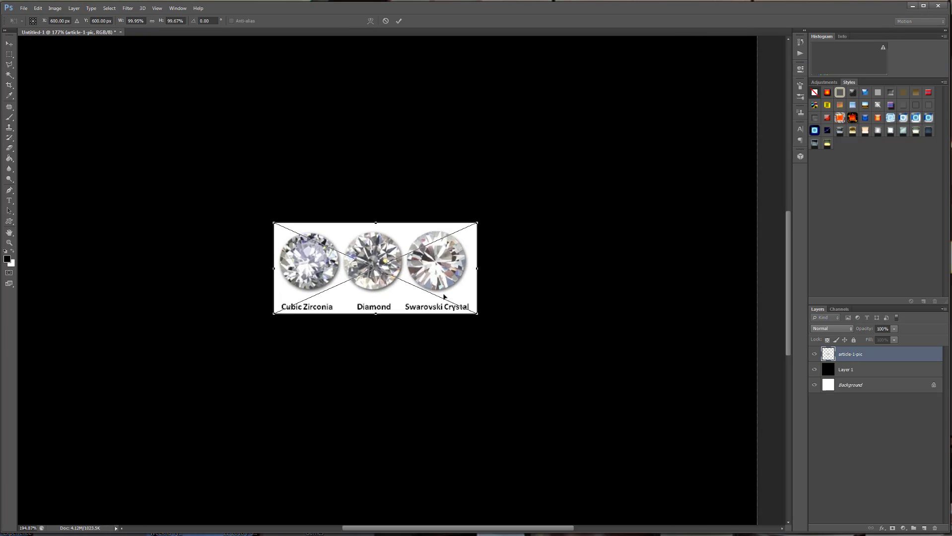
{"action": "key", "text": "Return"}
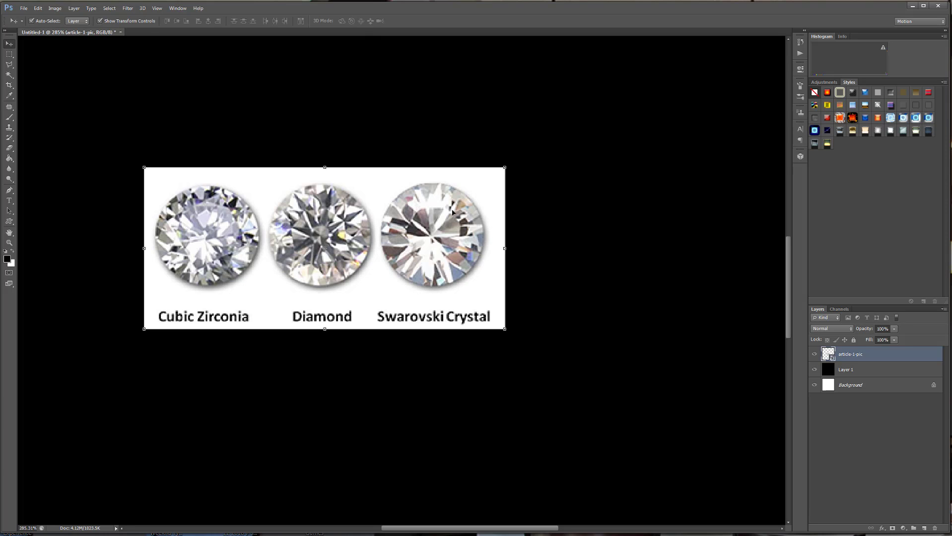
- Draw a rectangular selection closely around the three gemstones and try to delete everything outside it on the placed layer
{"action": "left_click", "coordinate": [9, 54]}
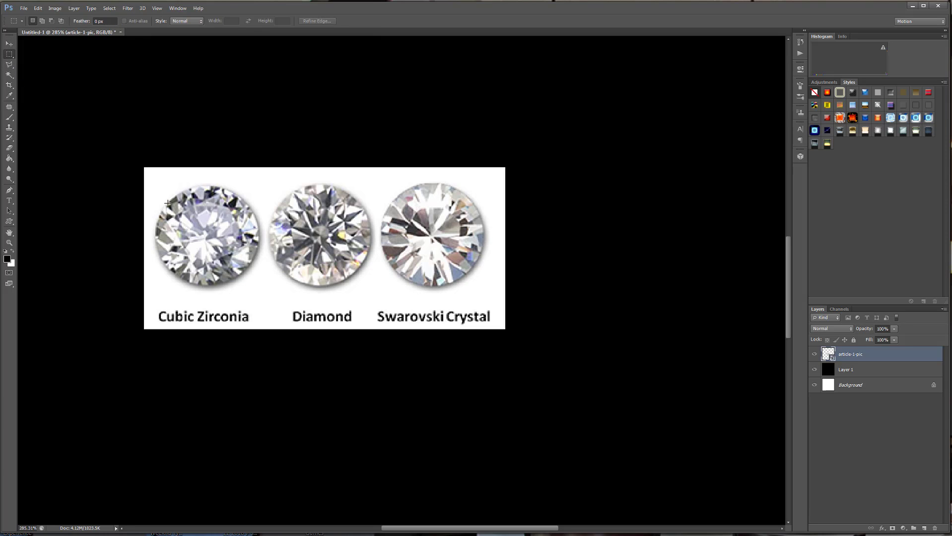
{"action": "left_click_drag", "start_coordinate": [154, 178], "coordinate": [488, 298]}
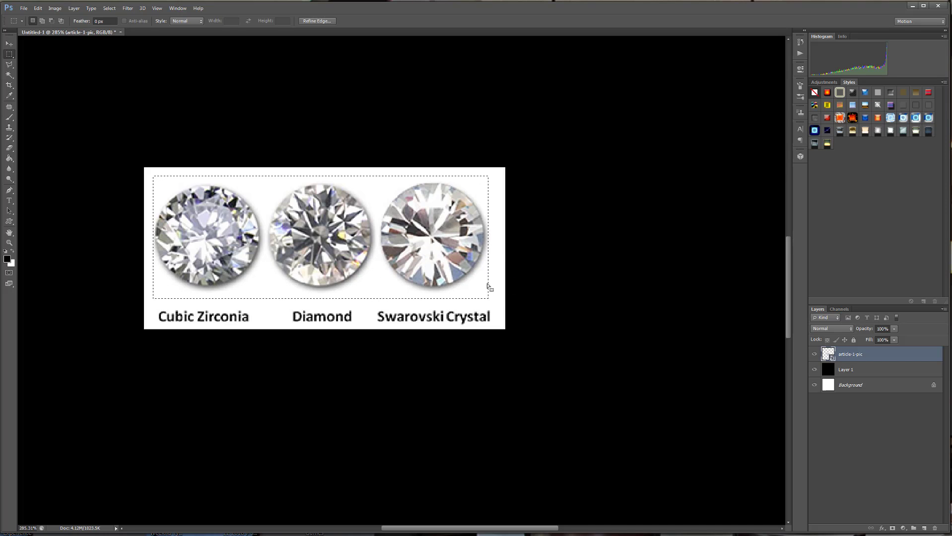
{"action": "left_click", "coordinate": [109, 8]}
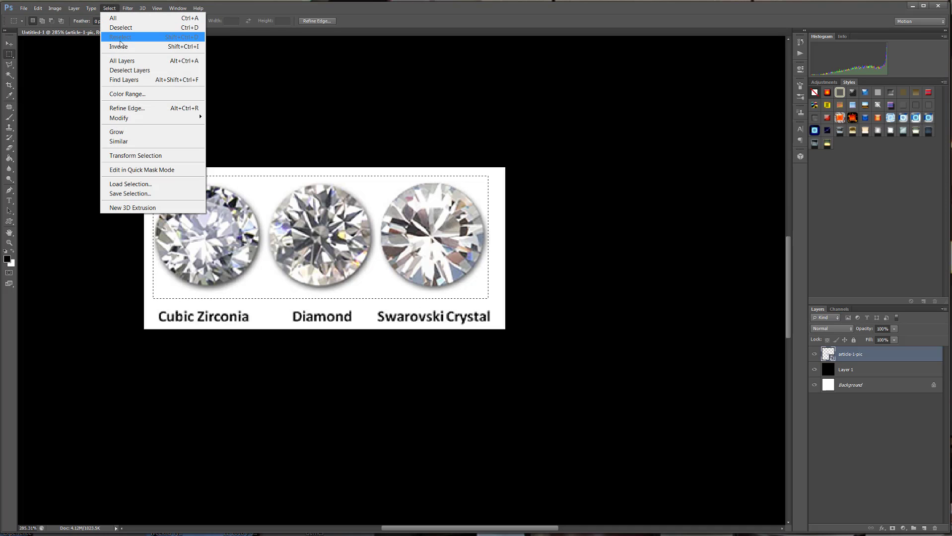
{"action": "left_click", "coordinate": [119, 46]}
{"action": "key", "text": "Delete"}
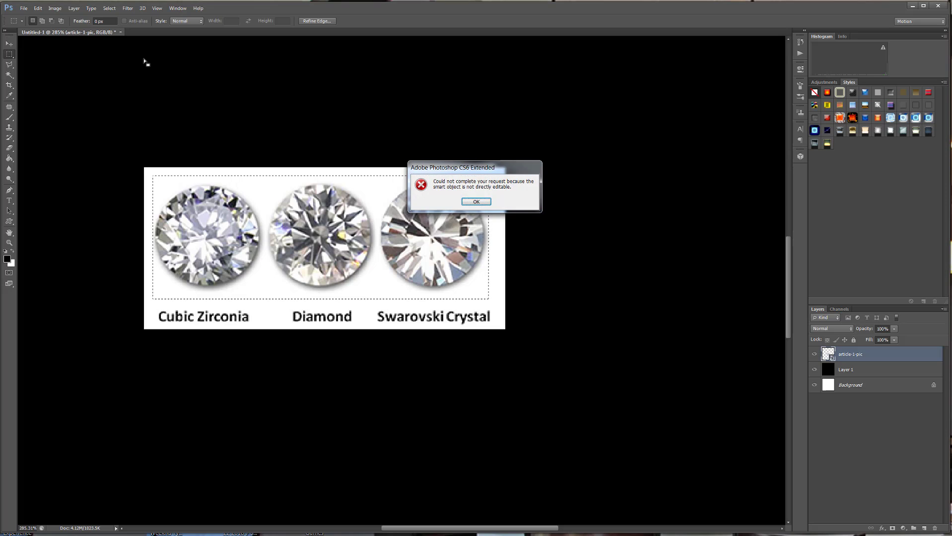
{"action": "left_click", "coordinate": [475, 202]}
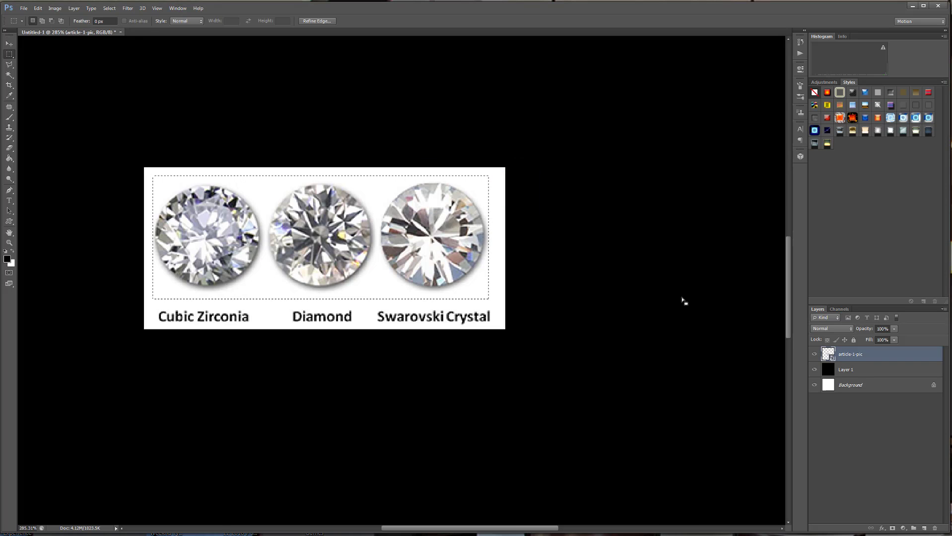
- Rasterize the article-1-pic layer, clear the captions and margin outside the three stones, and drop the selection
{"action": "right_click", "coordinate": [862, 360]}
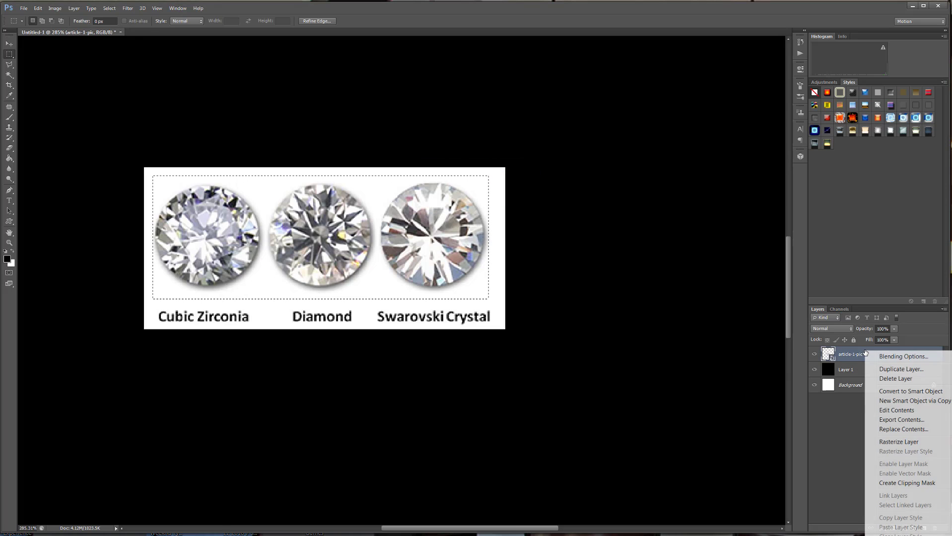
{"action": "left_click", "coordinate": [905, 443]}
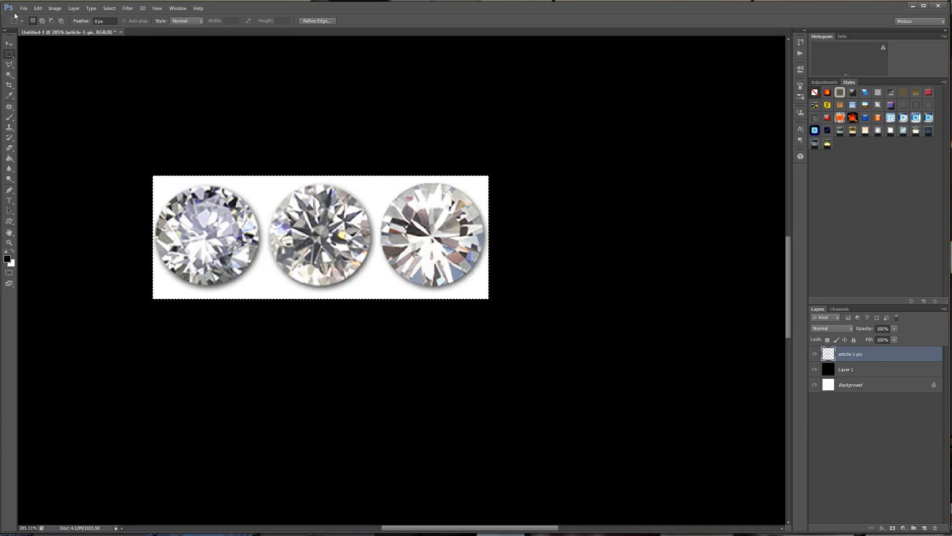
{"action": "left_click", "coordinate": [55, 8]}
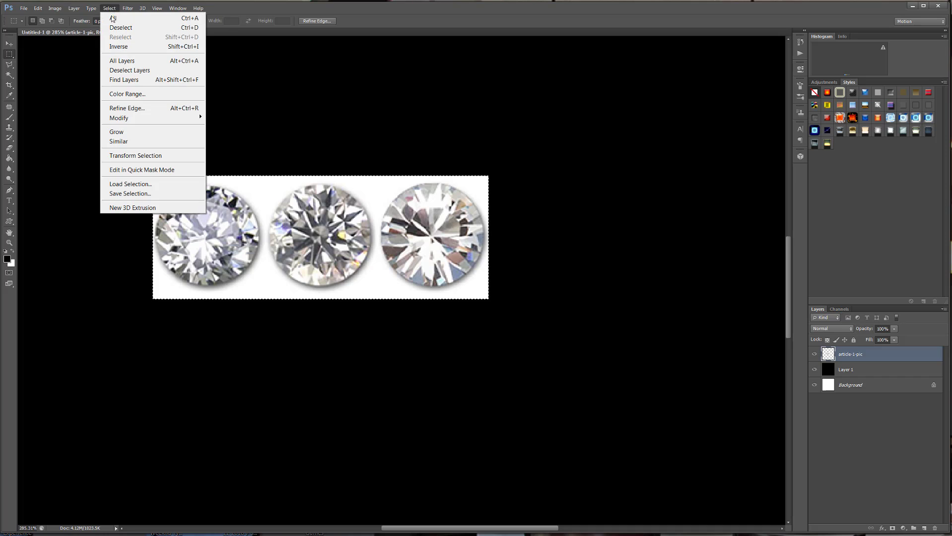
{"action": "left_click", "coordinate": [117, 28]}
- Darken the gemstones' shadows with a Levels adjustment, raising the black input level to about 37
{"action": "left_click", "coordinate": [54, 8]}
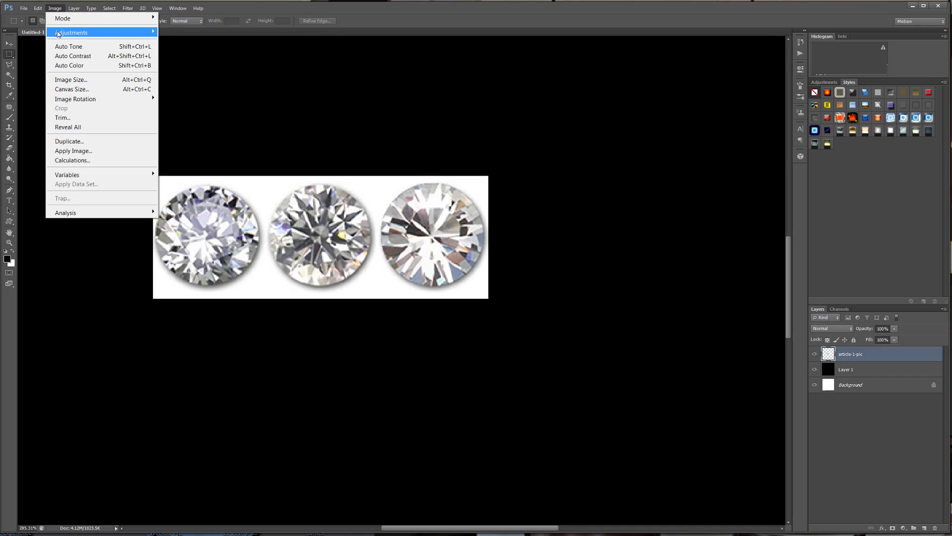
{"action": "mouse_move", "coordinate": [60, 33]}
{"action": "left_click", "coordinate": [174, 42]}
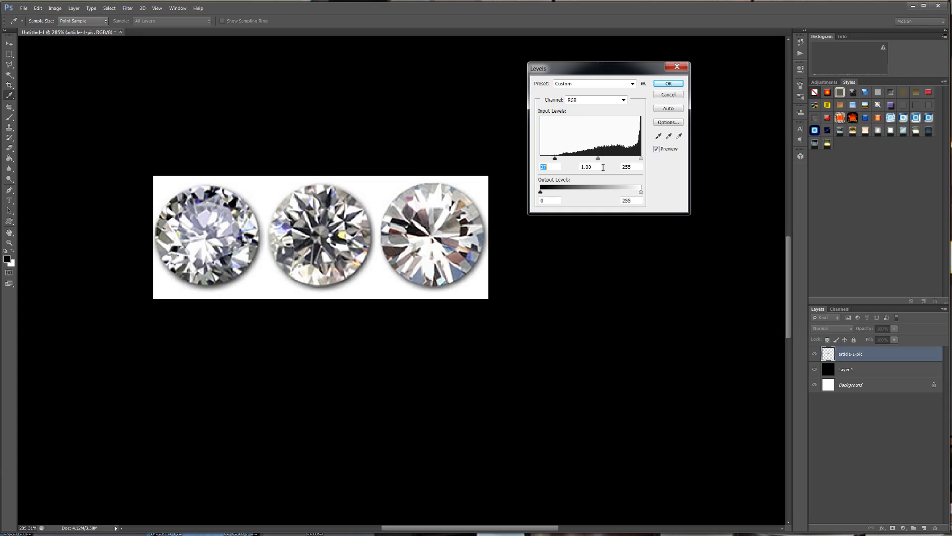
{"action": "mouse_move", "coordinate": [641, 161]}
{"action": "left_mouse_down"}
{"action": "mouse_move", "coordinate": [631, 161]}
{"action": "mouse_move", "coordinate": [644, 162]}
{"action": "left_mouse_up"}
{"action": "left_click", "coordinate": [667, 83]}
- Try to select the white background around the three stones with the Magic Wand, lowering the tolerance to 11
{"action": "left_click", "coordinate": [11, 76]}
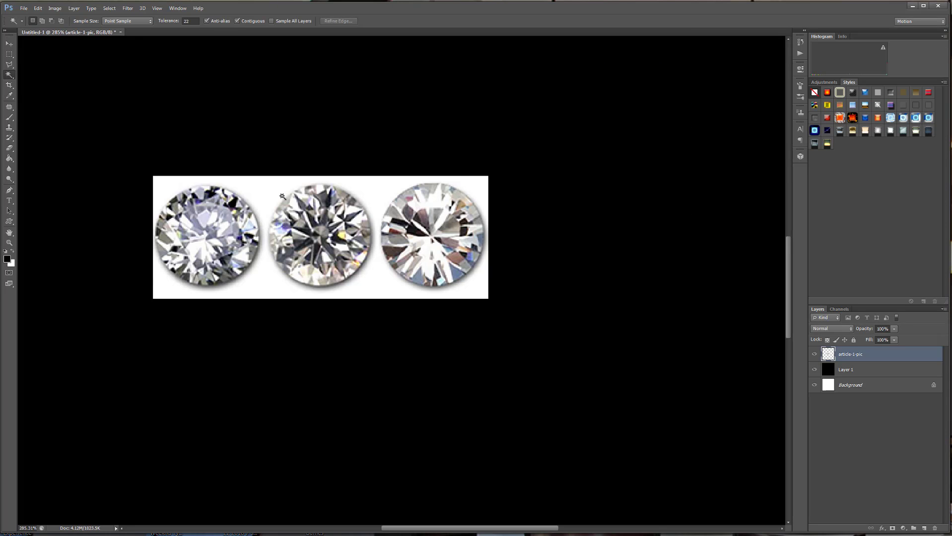
{"action": "left_click", "coordinate": [270, 187]}
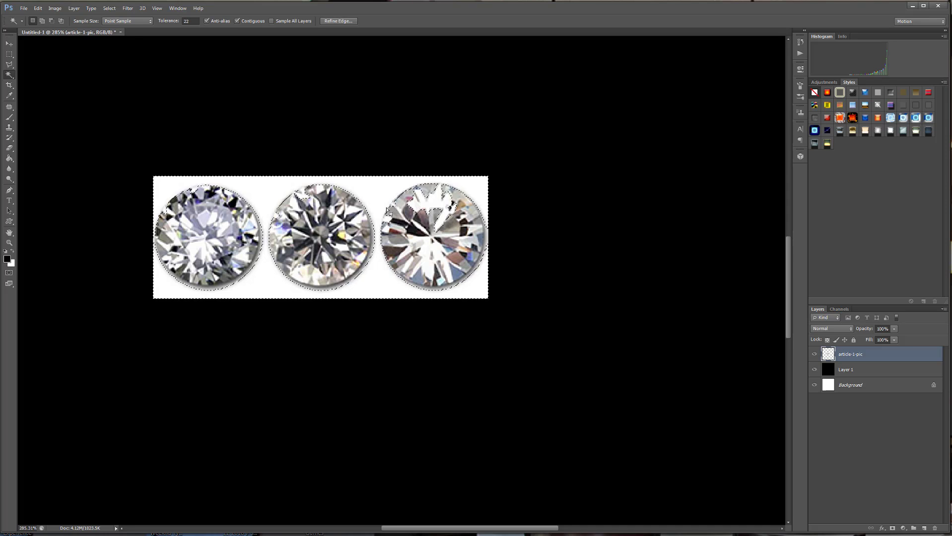
{"action": "scroll", "coordinate": [373, 201], "scroll_direction": "up", "scroll_amount": 2}
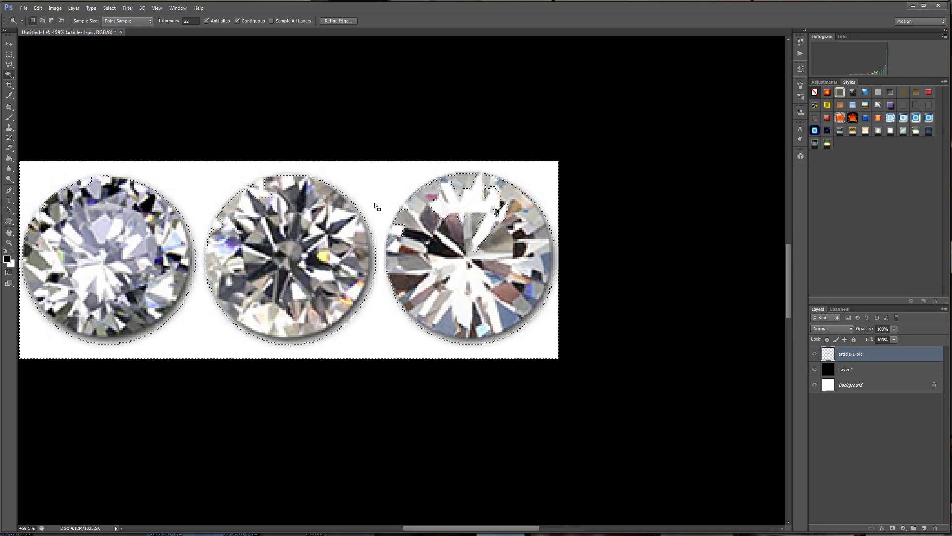
{"action": "double_click", "coordinate": [190, 20]}
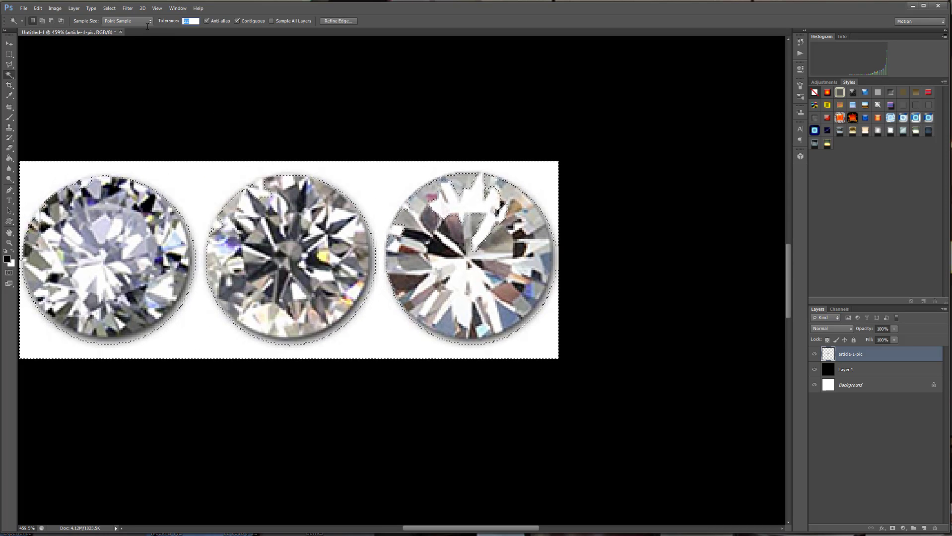
{"action": "type", "text": "11"}
{"action": "left_click", "coordinate": [378, 183]}
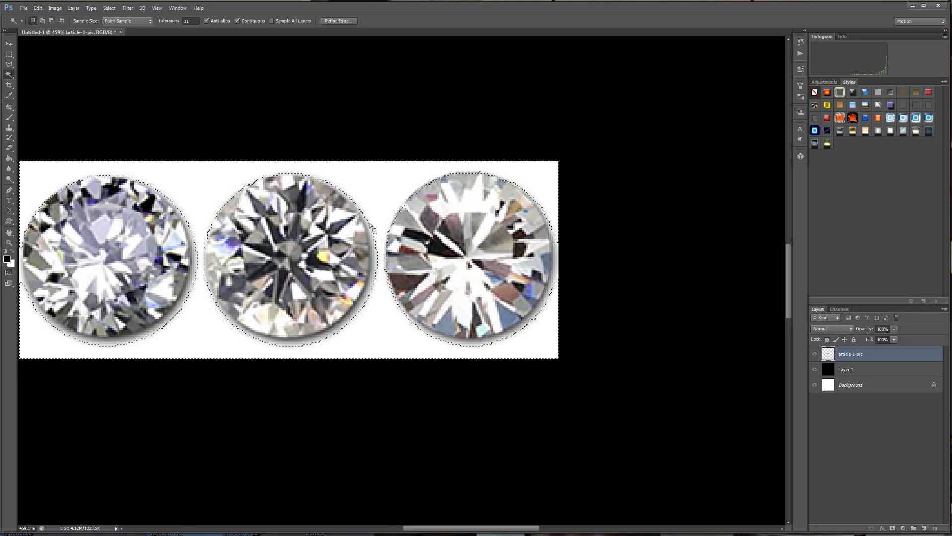
{"action": "scroll", "coordinate": [377, 227], "scroll_direction": "down", "scroll_amount": 1}
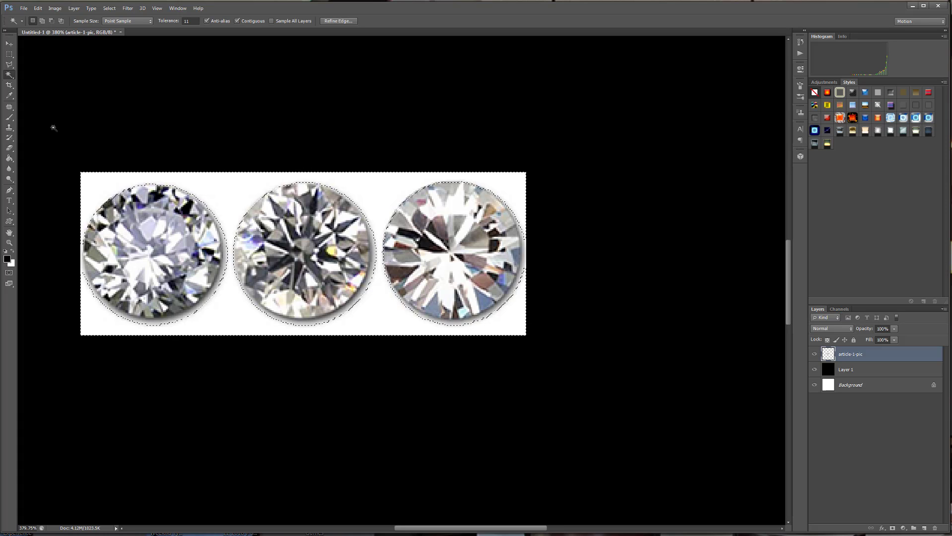
- Select the left gemstone with a tight rectangular marquee and copy it to its own layer
{"action": "left_click", "coordinate": [9, 53]}
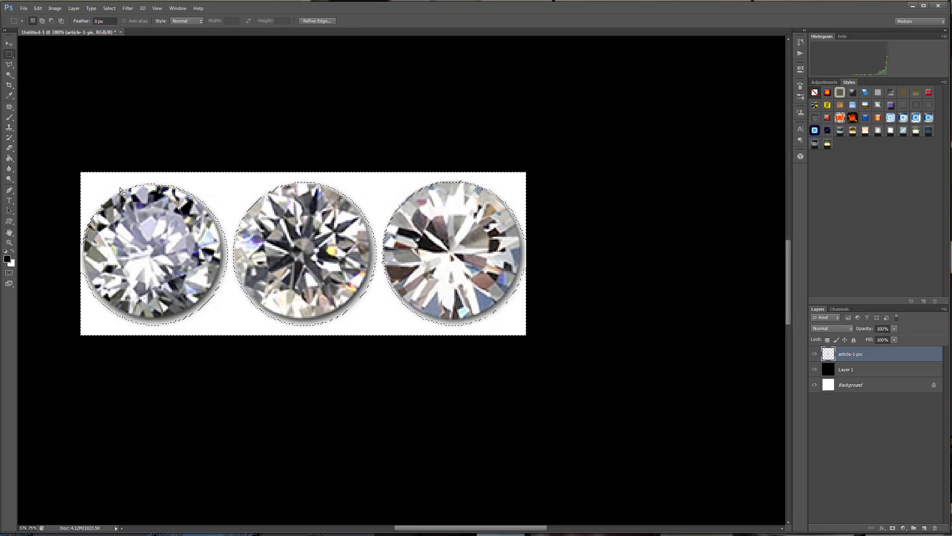
{"action": "left_click", "coordinate": [86, 182]}
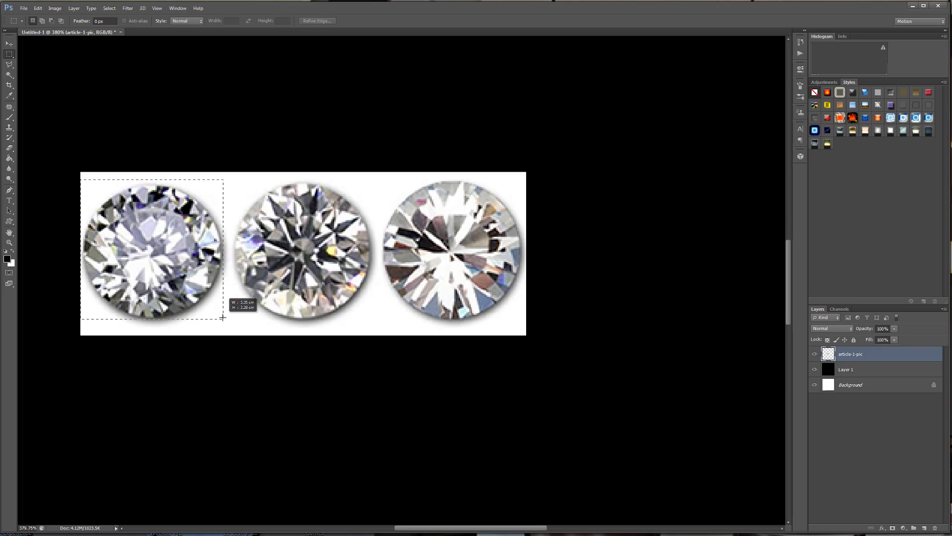
{"action": "left_click_drag", "start_coordinate": [222, 317], "coordinate": [222, 318]}
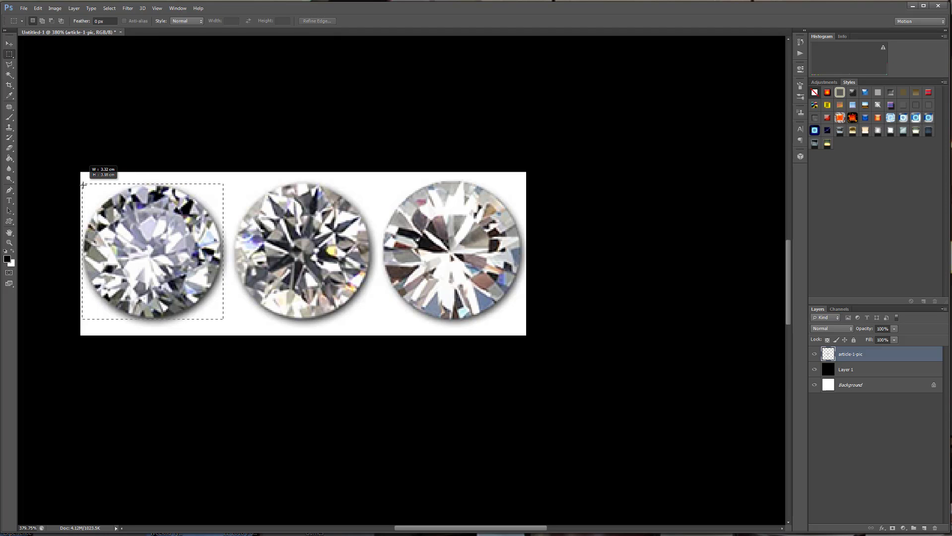
{"action": "left_click_drag", "start_coordinate": [84, 185], "coordinate": [82, 185]}
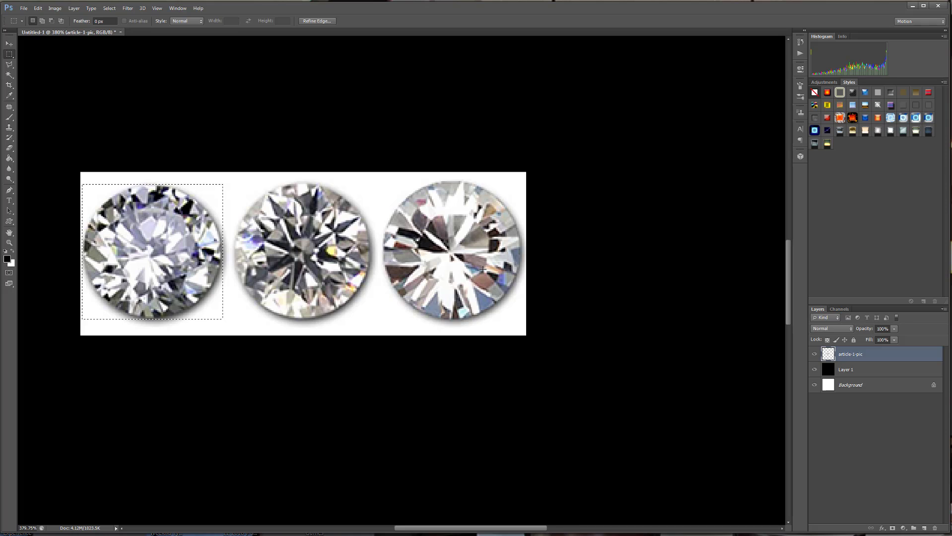
{"action": "key", "text": "ctrl+j"}
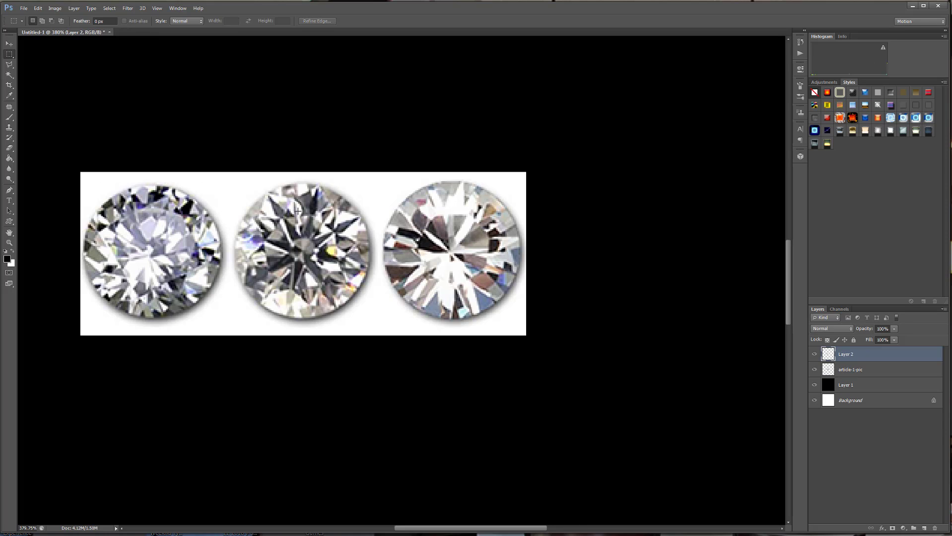
- Select the middle gemstone with a tight rectangular marquee and copy it from the article-1-pic layer to a new layer
{"action": "mouse_move", "coordinate": [237, 182]}
{"action": "left_mouse_down"}
{"action": "mouse_move", "coordinate": [260, 239]}
{"action": "mouse_move", "coordinate": [370, 321]}
{"action": "mouse_move", "coordinate": [235, 182]}
{"action": "left_mouse_up"}
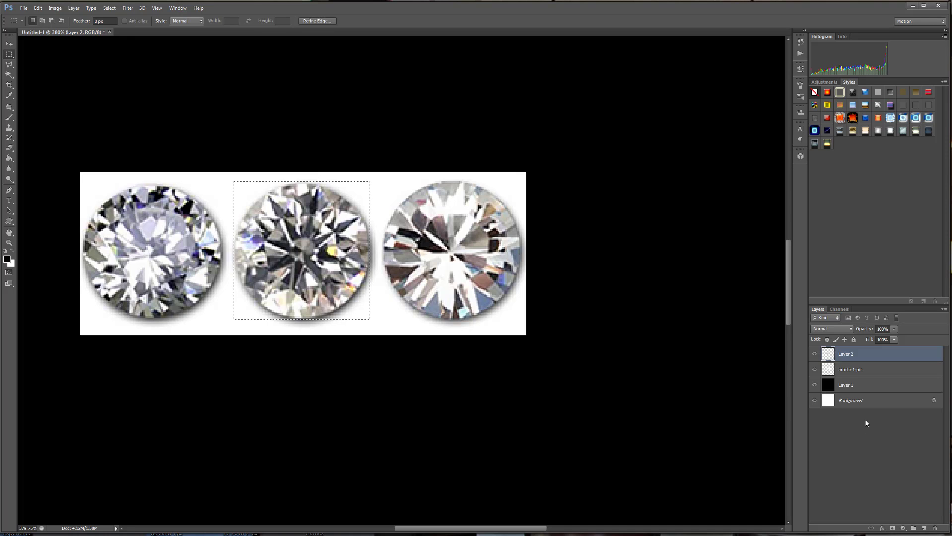
{"action": "left_click", "coordinate": [851, 370]}
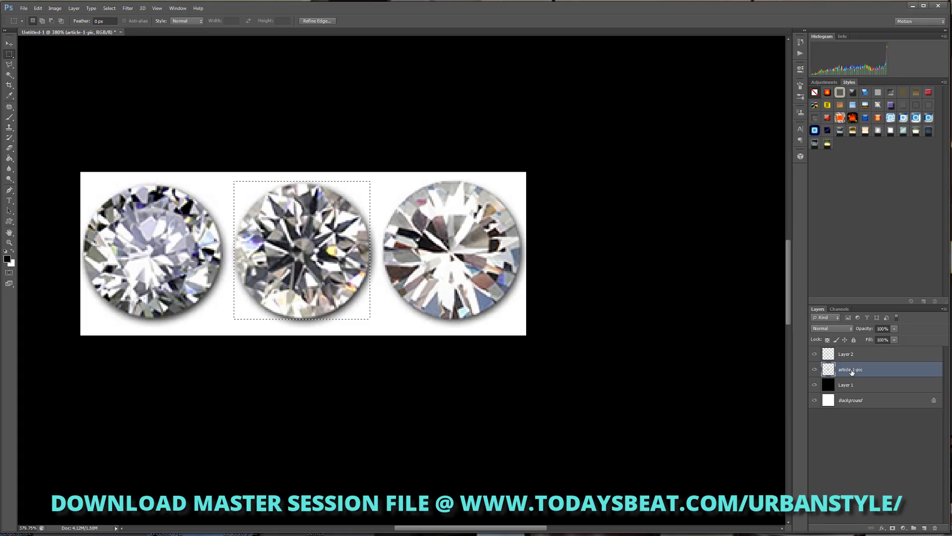
{"action": "key", "text": "ctrl+j"}
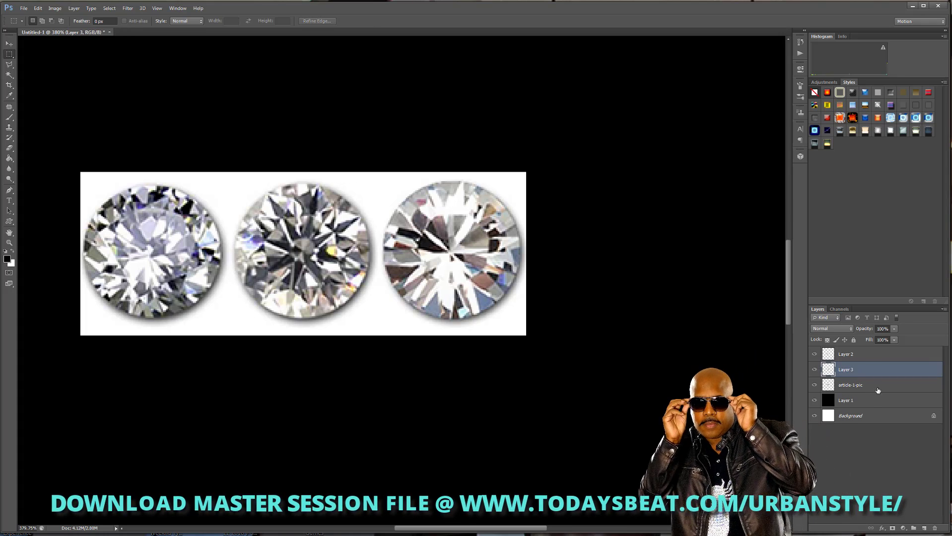
- Copy the right gemstone from the article-1-pic layer to its own layer and hide the original picture layer
{"action": "left_click", "coordinate": [866, 389]}
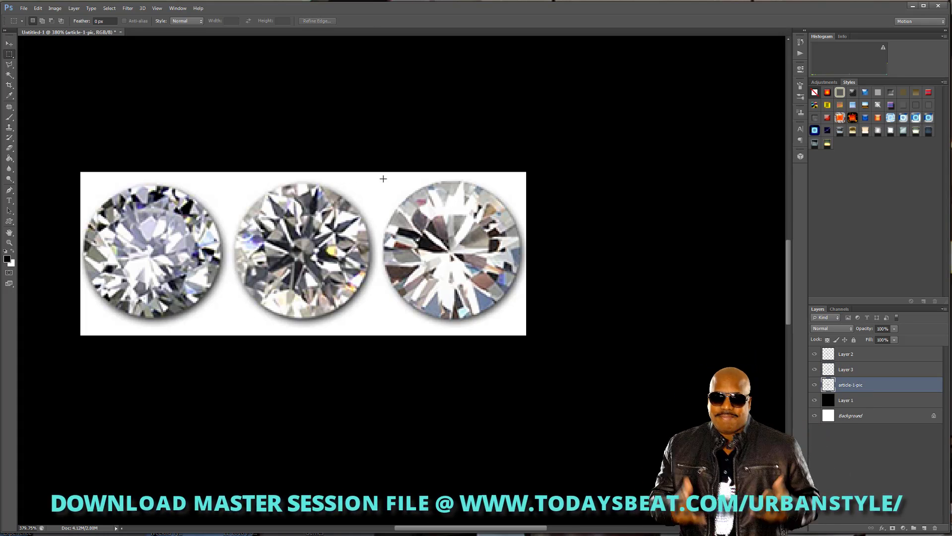
{"action": "left_click_drag", "start_coordinate": [385, 182], "coordinate": [521, 319]}
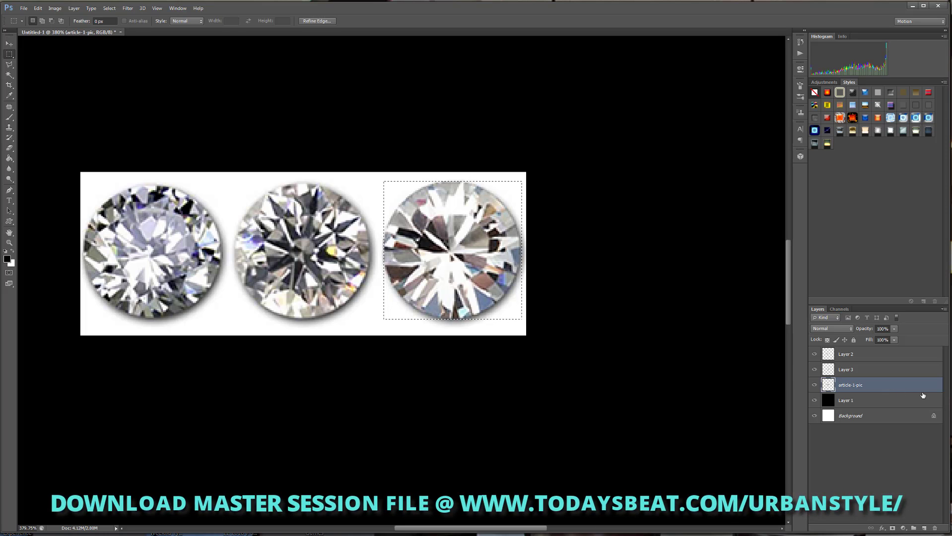
{"action": "key", "text": "ctrl+j"}
{"action": "left_click", "coordinate": [814, 400]}
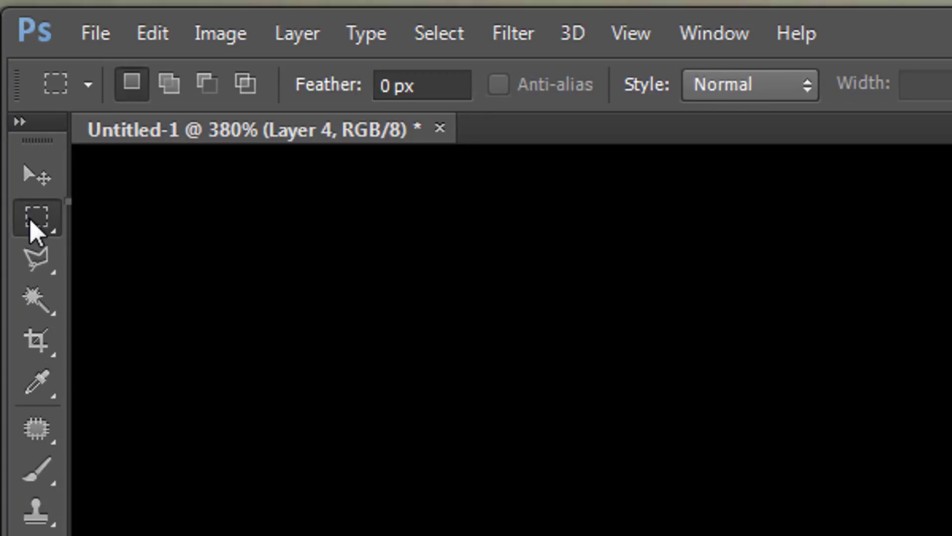
- Draw a circular selection around the left gemstone with the Elliptical Marquee Tool, fitted closely to its outline
{"action": "right_click", "coordinate": [8, 55]}
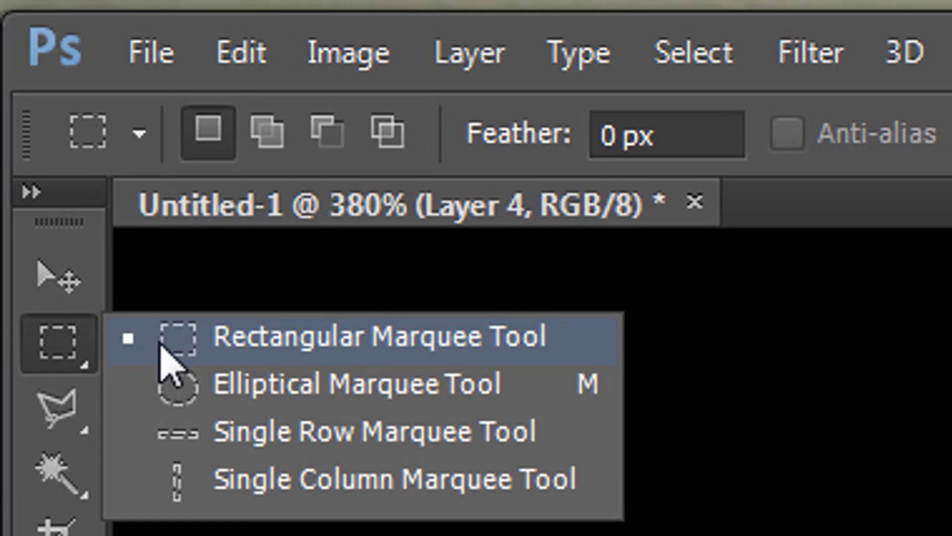
{"action": "left_click", "coordinate": [244, 388]}
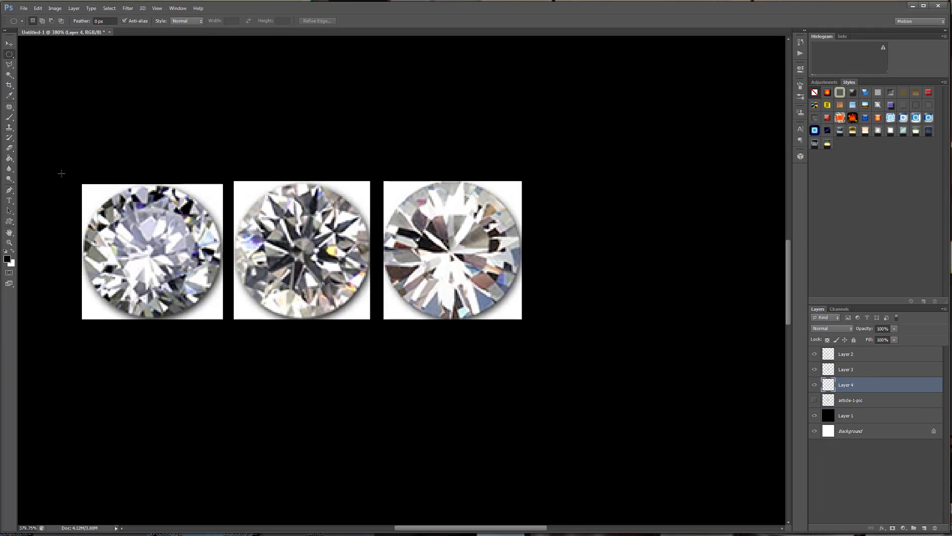
{"action": "scroll", "coordinate": [100, 199], "scroll_direction": "up", "scroll_amount": 3}
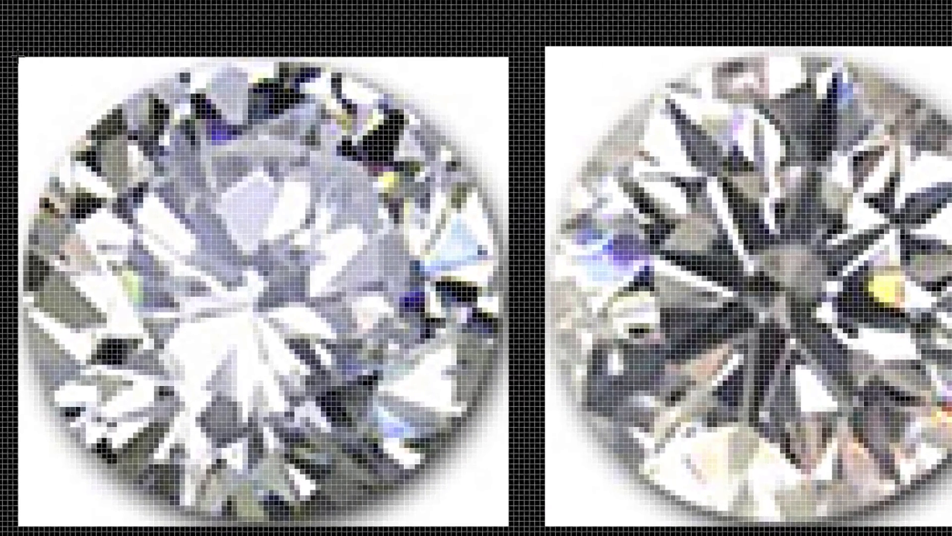
{"action": "left_click_drag", "start_coordinate": [19, 57], "coordinate": [601, 517]}
{"action": "left_click", "coordinate": [75, 120]}
{"action": "left_click_drag", "start_coordinate": [30, 67], "coordinate": [575, 523]}
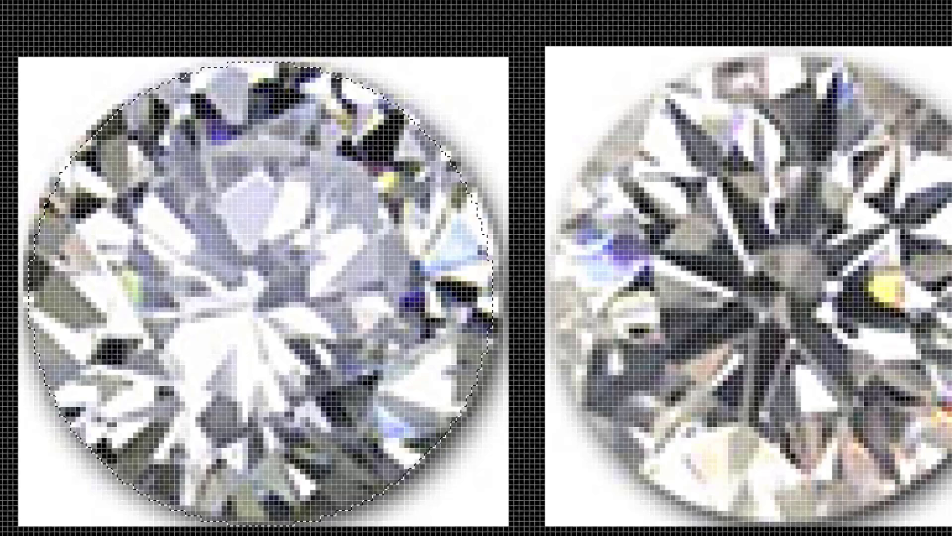
- Invert the selection, delete the white surround of the left gemstone from Layer 2, and deselect
{"action": "left_click", "coordinate": [101, 1]}
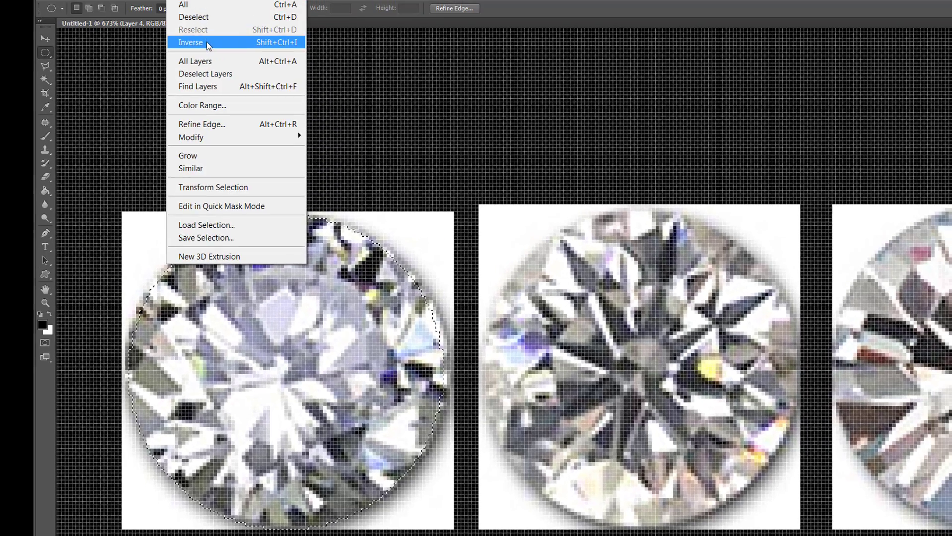
{"action": "left_click", "coordinate": [206, 41]}
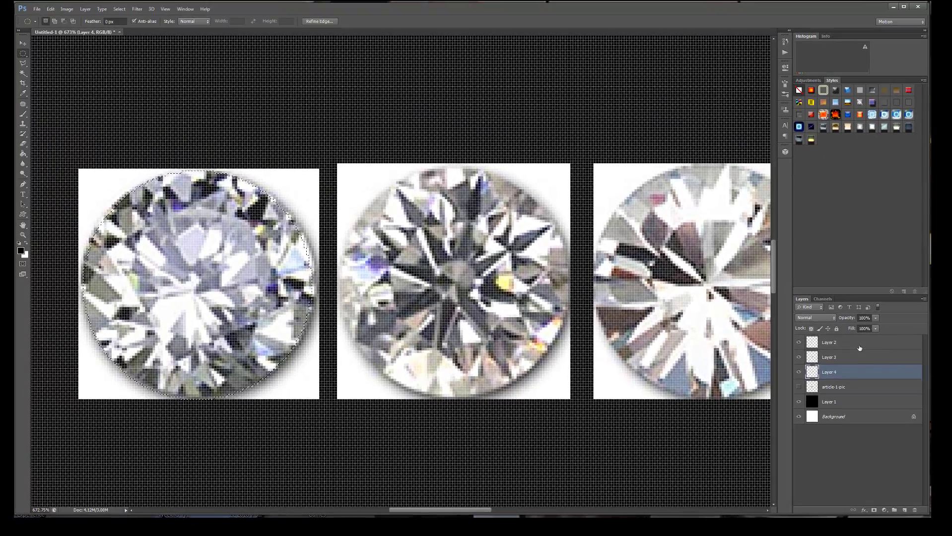
{"action": "left_click", "coordinate": [862, 339]}
{"action": "key", "text": "Delete"}
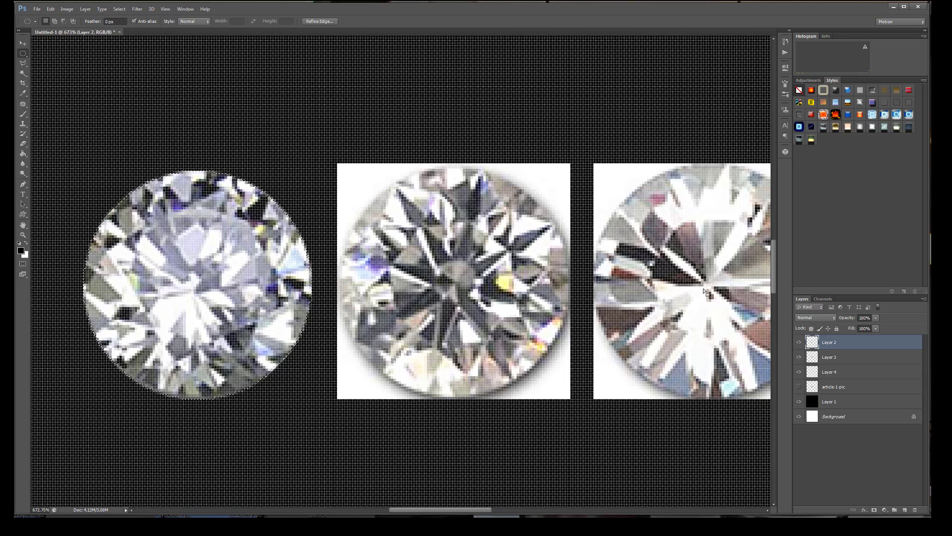
{"action": "key", "text": "ctrl+d"}
- Draw a circular selection about 3.25 cm wide around the middle gemstone, fill it with black on a new layer, and deselect
{"action": "left_click_drag", "start_coordinate": [341, 173], "coordinate": [569, 397]}
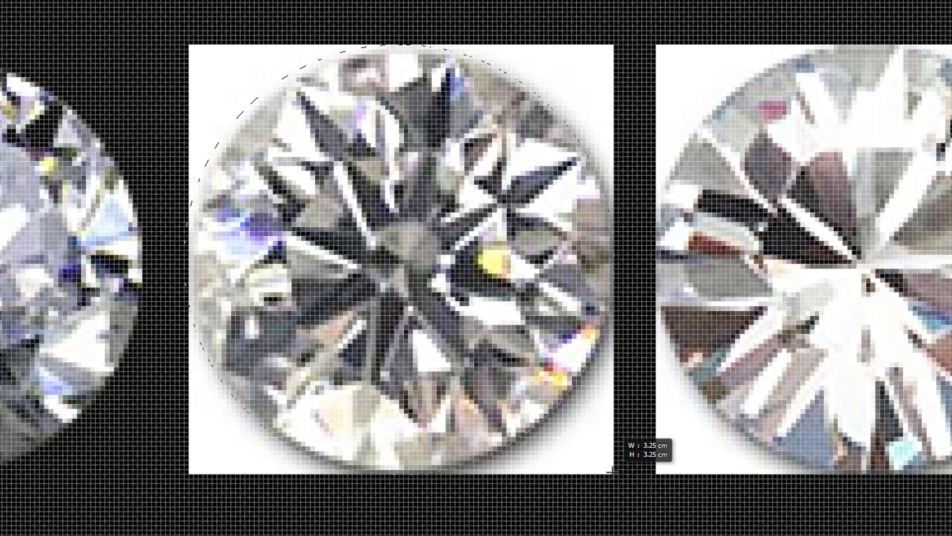
{"action": "left_click_drag", "start_coordinate": [612, 471], "coordinate": [612, 471]}
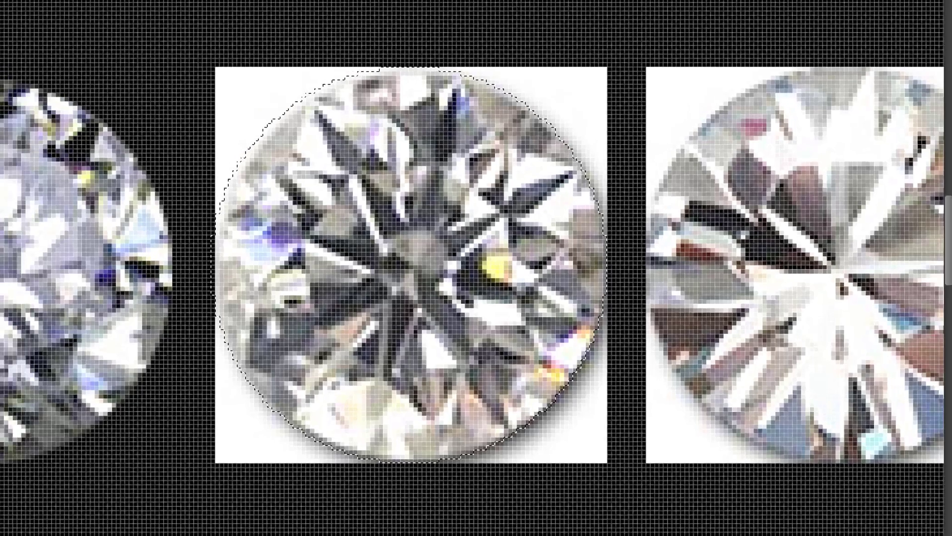
{"action": "left_click", "coordinate": [399, 197]}
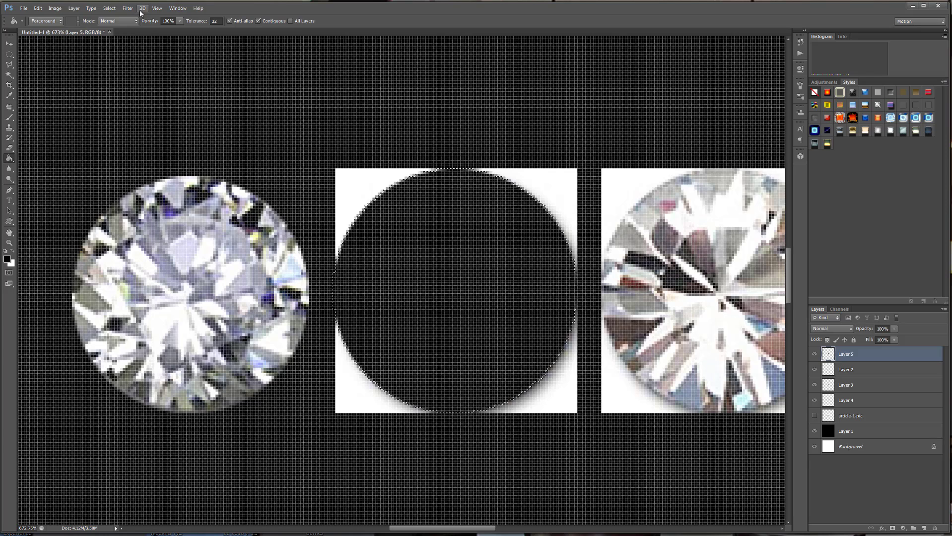
{"action": "left_click", "coordinate": [109, 8]}
{"action": "left_click", "coordinate": [119, 25]}
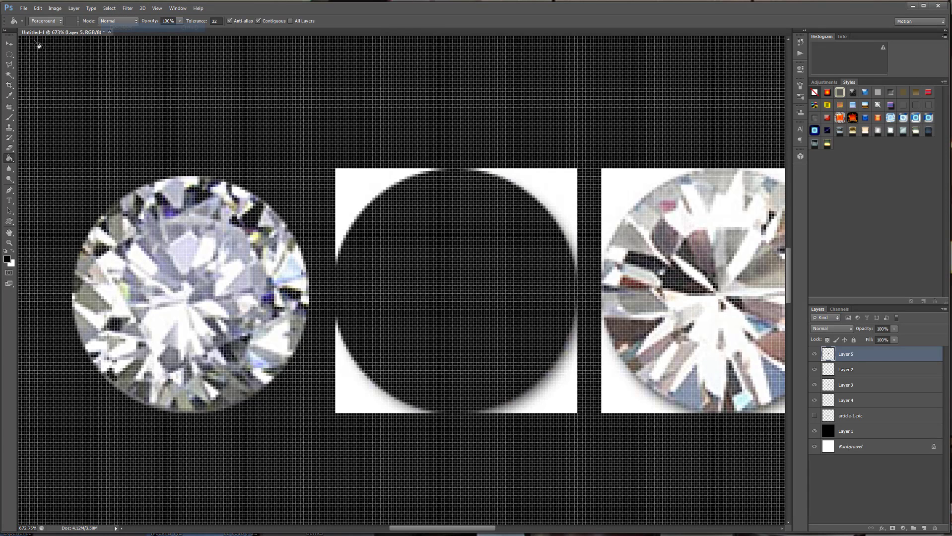
- Nudge the black circle into place over the middle gemstone and lower its layer opacity to 46%
{"action": "left_click", "coordinate": [9, 44]}
{"action": "key", "text": "Right"}
{"action": "key", "text": "Right"}
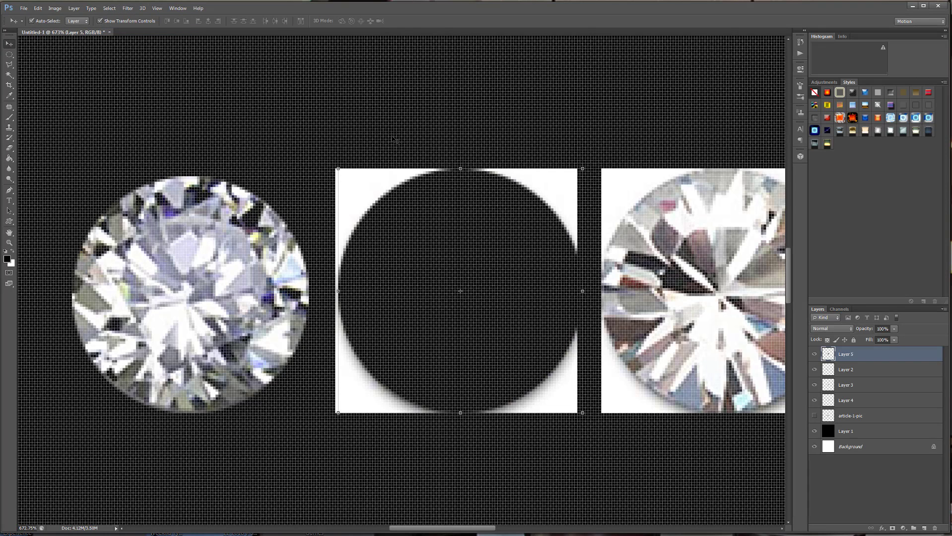
{"action": "key", "text": "Left"}
{"action": "key", "text": "Down"}
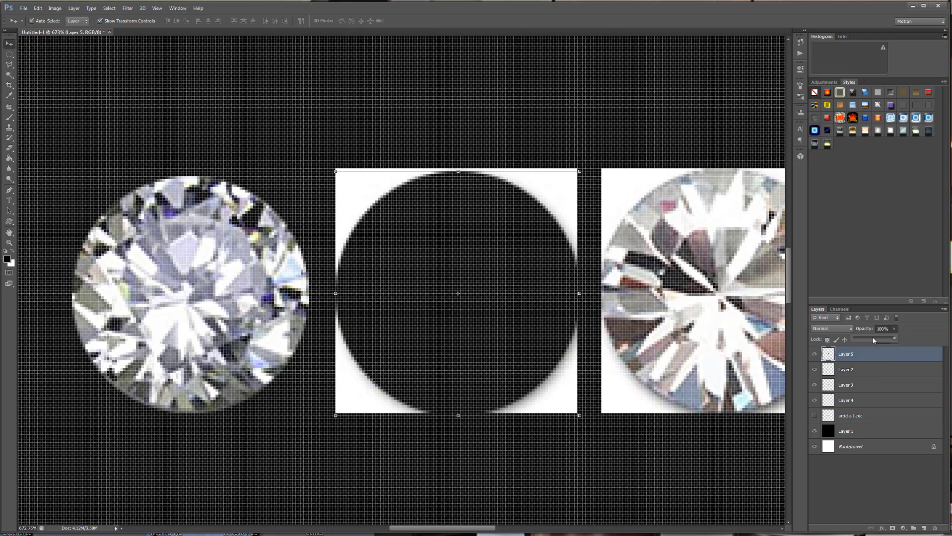
{"action": "left_click_drag", "start_coordinate": [896, 330], "coordinate": [874, 340]}
{"action": "left_click", "coordinate": [884, 353]}
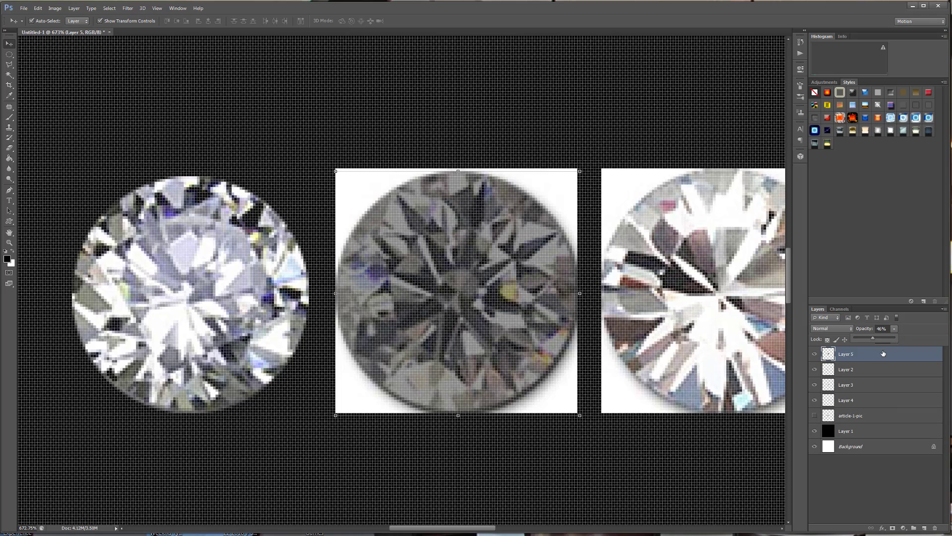
{"action": "key", "text": "Up"}
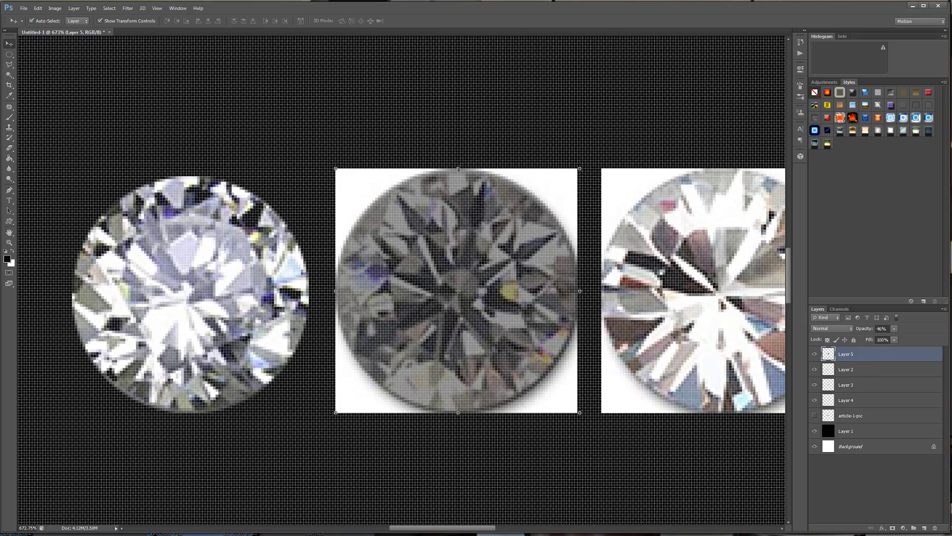
- Scale the translucent circle to about 96.74% width and 98.91% height so it fits inside the middle gemstone's outline
{"action": "left_click_drag", "start_coordinate": [457, 169], "coordinate": [458, 171]}
{"action": "left_click_drag", "start_coordinate": [580, 293], "coordinate": [574, 292]}
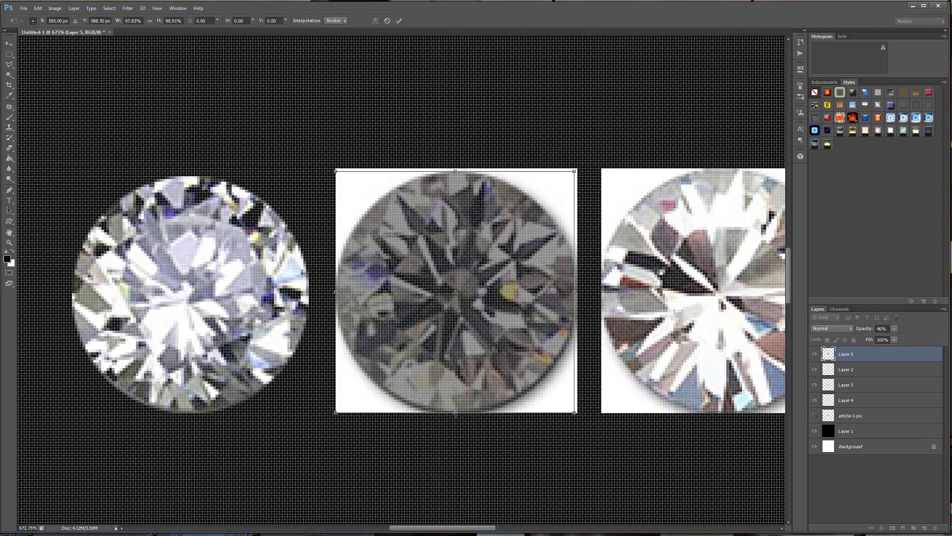
{"action": "left_click_drag", "start_coordinate": [455, 416], "coordinate": [456, 415]}
{"action": "left_click_drag", "start_coordinate": [336, 293], "coordinate": [338, 292]}
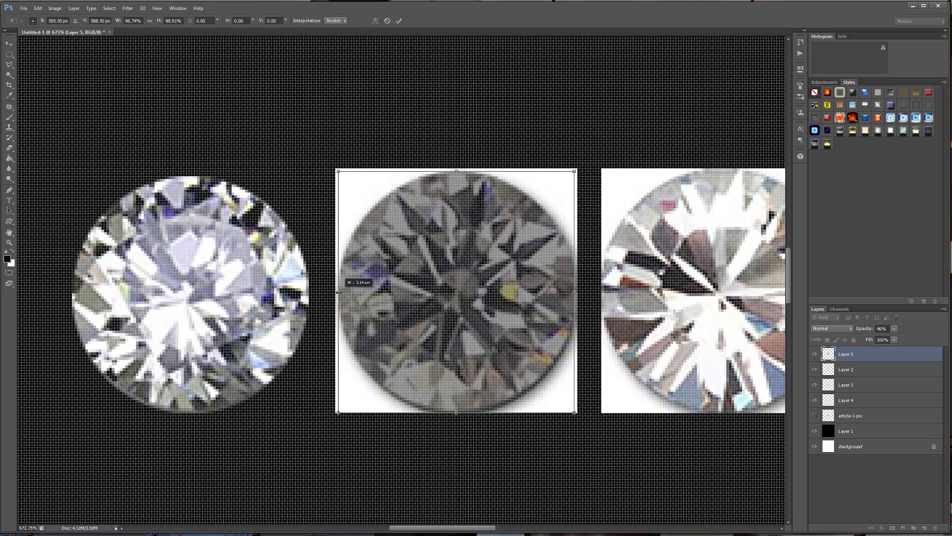
{"action": "key", "text": "Return"}
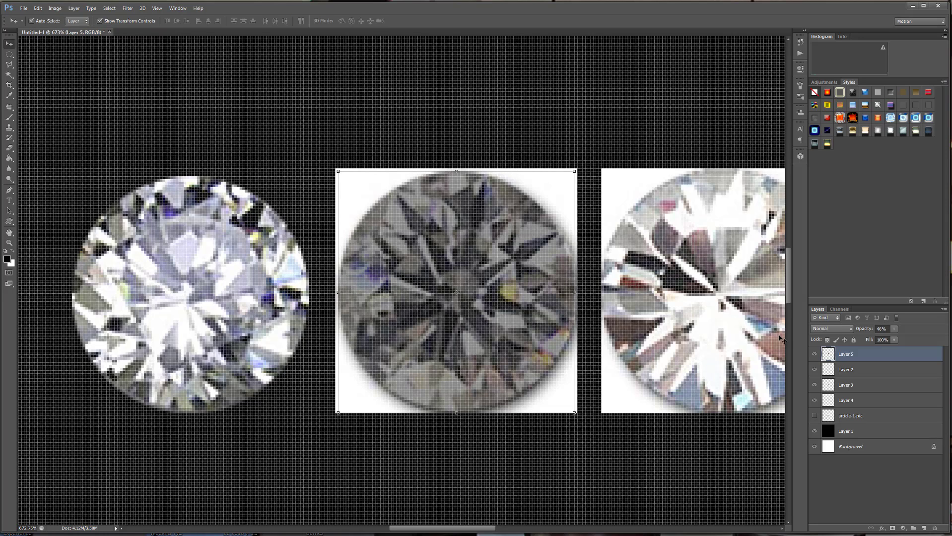
- Load the circle's outline as a selection, hide the circle's layer, and make Layer 3 with the middle gemstone active
{"action": "left_click", "coordinate": [830, 354], "text": "ctrl"}
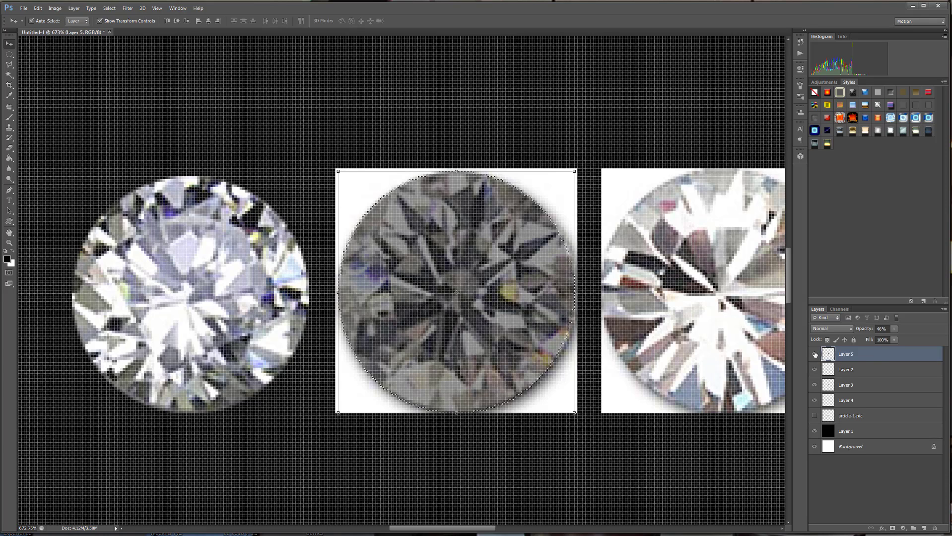
{"action": "left_click", "coordinate": [814, 355]}
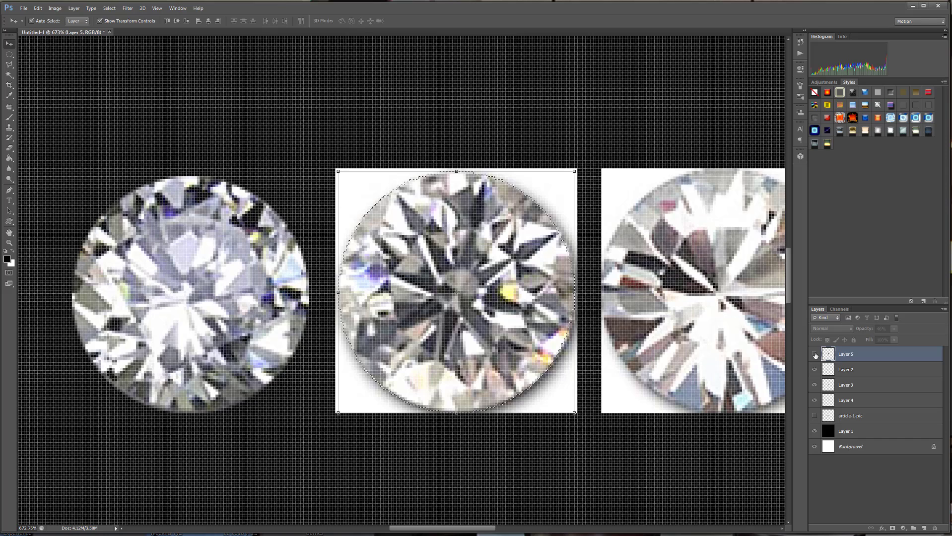
{"action": "left_click", "coordinate": [852, 372]}
{"action": "left_click", "coordinate": [815, 370]}
{"action": "left_click", "coordinate": [814, 370]}
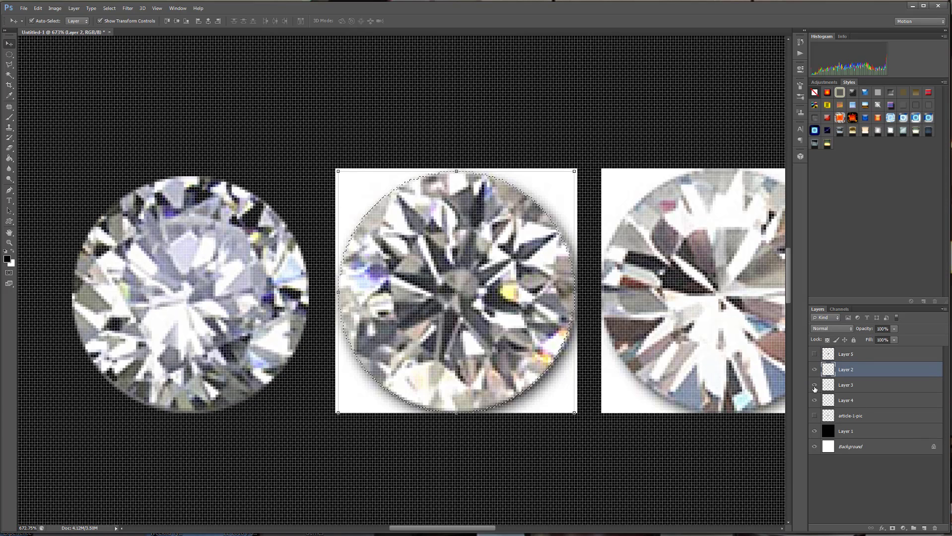
{"action": "left_click", "coordinate": [814, 389]}
{"action": "left_click", "coordinate": [814, 388]}
{"action": "left_click", "coordinate": [872, 389]}
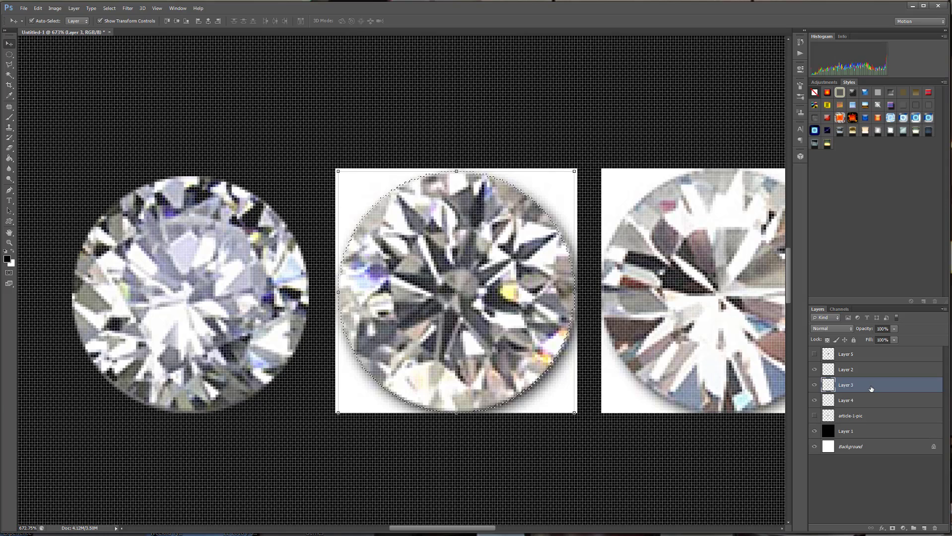
- Try to delete the circular selection's contents from Layer 3, and undo the deletion
{"action": "key", "text": "Delete"}
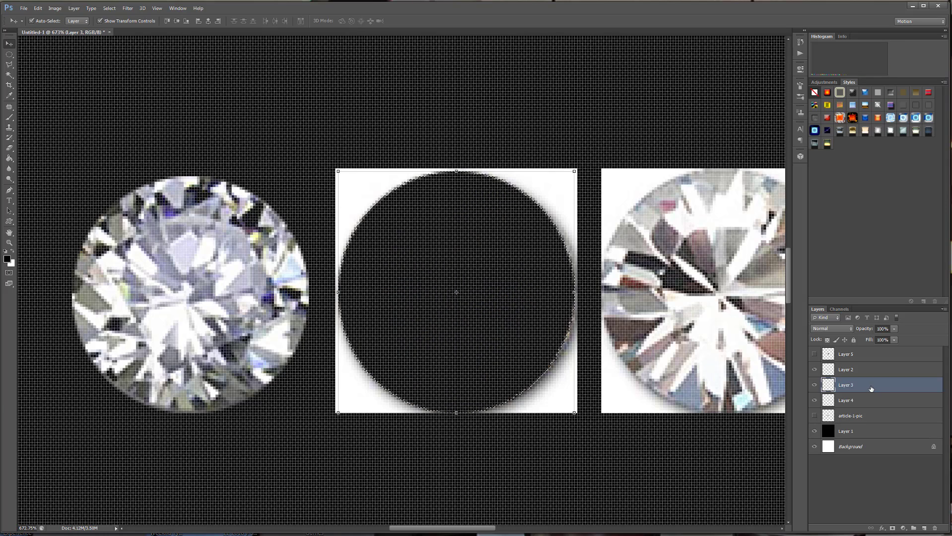
{"action": "left_click", "coordinate": [38, 8]}
{"action": "left_click", "coordinate": [52, 38]}
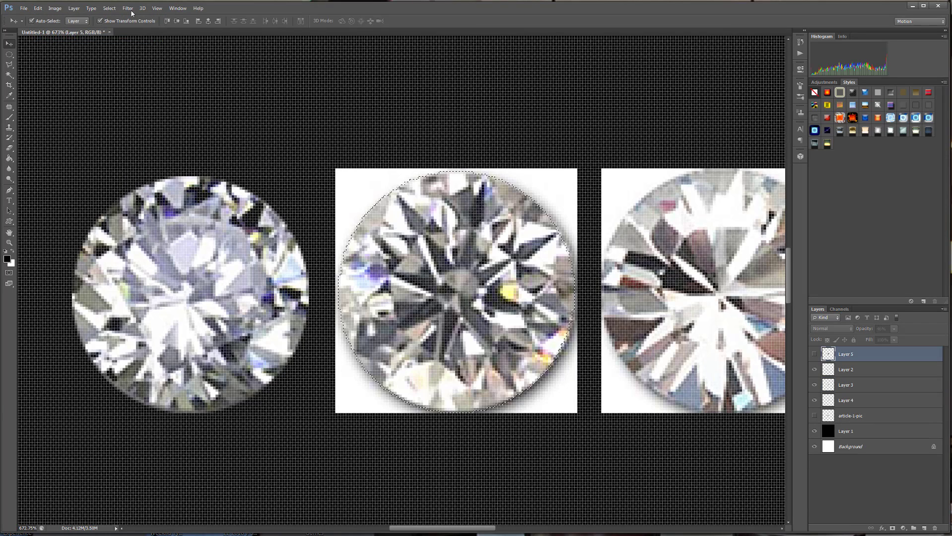
- Invert the circular selection and delete the white surround of the middle gemstone from Layer 3
{"action": "left_click", "coordinate": [109, 8]}
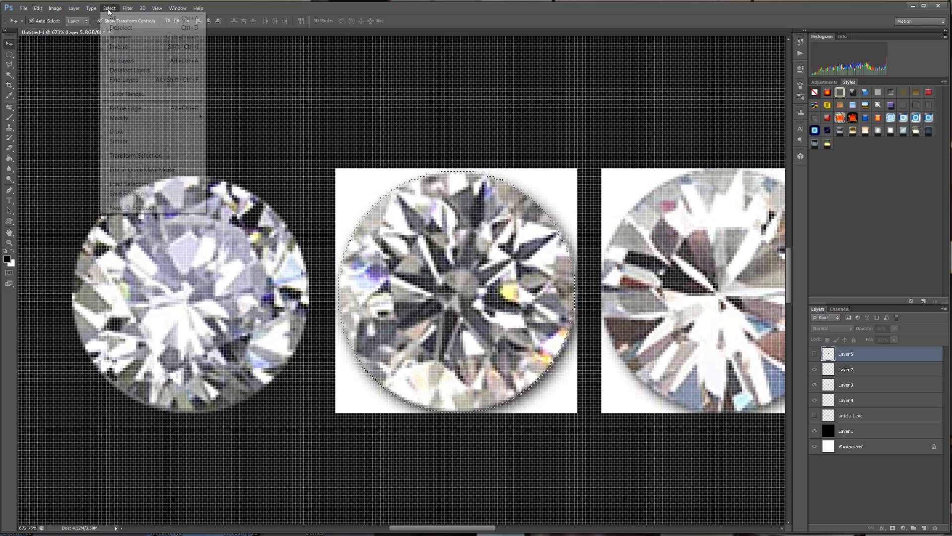
{"action": "left_click", "coordinate": [127, 48]}
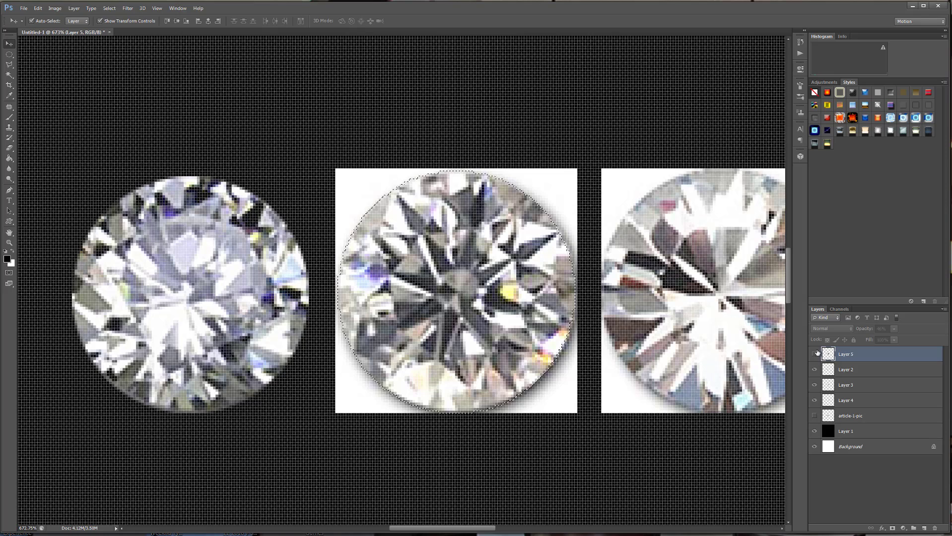
{"action": "left_click", "coordinate": [860, 371]}
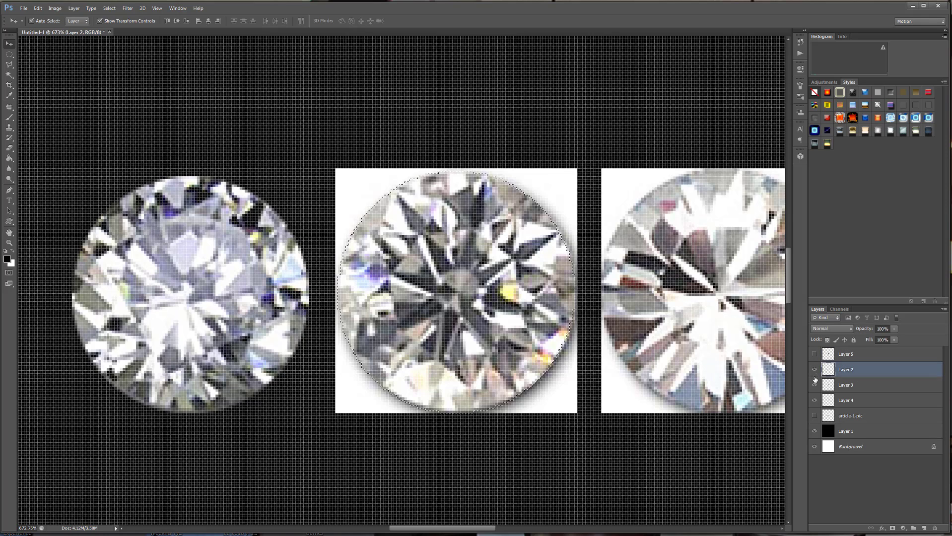
{"action": "left_click", "coordinate": [814, 385]}
{"action": "left_click", "coordinate": [814, 385]}
{"action": "left_click", "coordinate": [875, 379]}
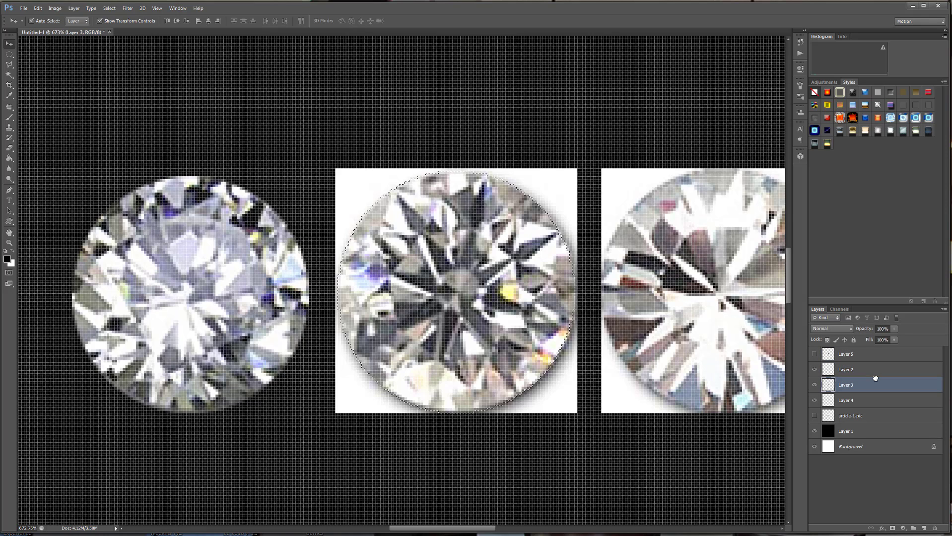
{"action": "key", "text": "Delete"}
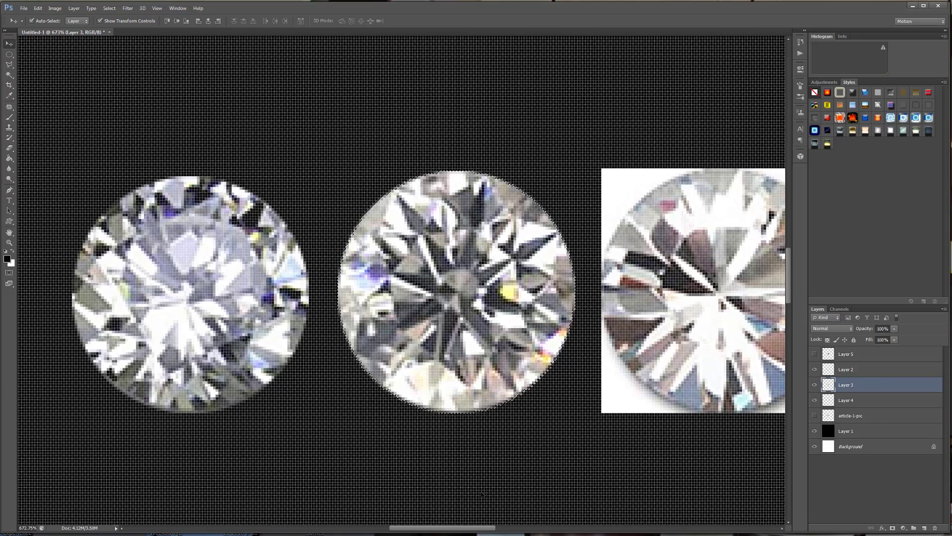
- Clear the old selection and draw a circular marquee around the right gemstone with Layer 4 active
{"action": "left_click_drag", "start_coordinate": [479, 529], "coordinate": [505, 528]}
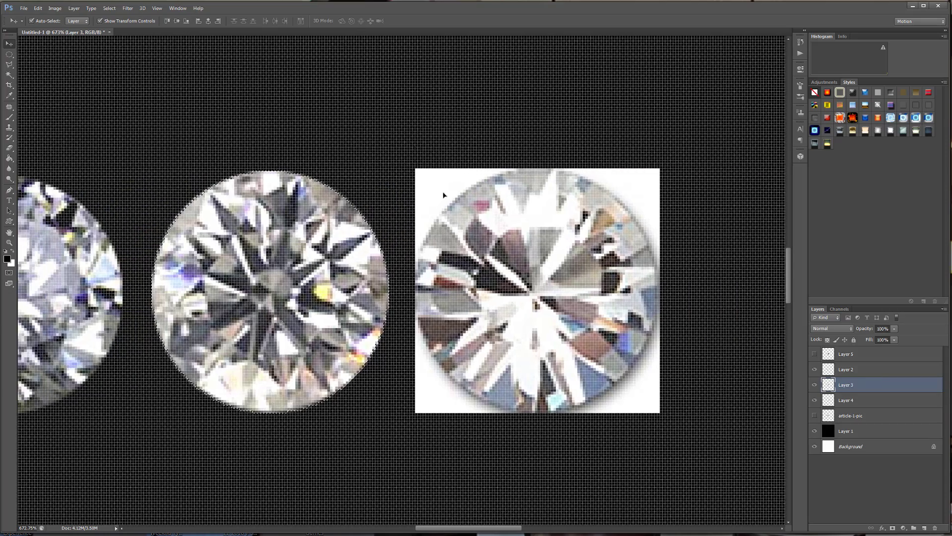
{"action": "left_click", "coordinate": [814, 400]}
{"action": "left_click", "coordinate": [814, 400]}
{"action": "left_click", "coordinate": [851, 402]}
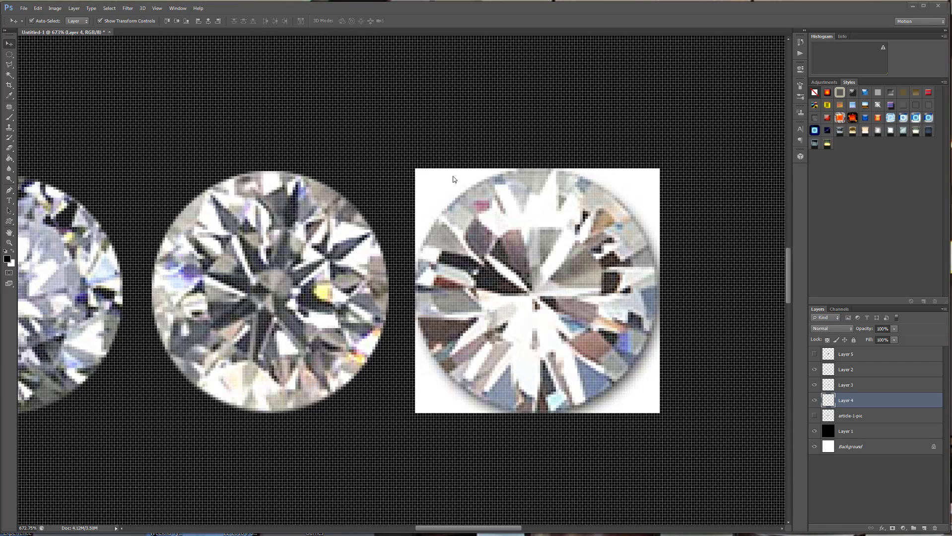
{"action": "left_click", "coordinate": [9, 54]}
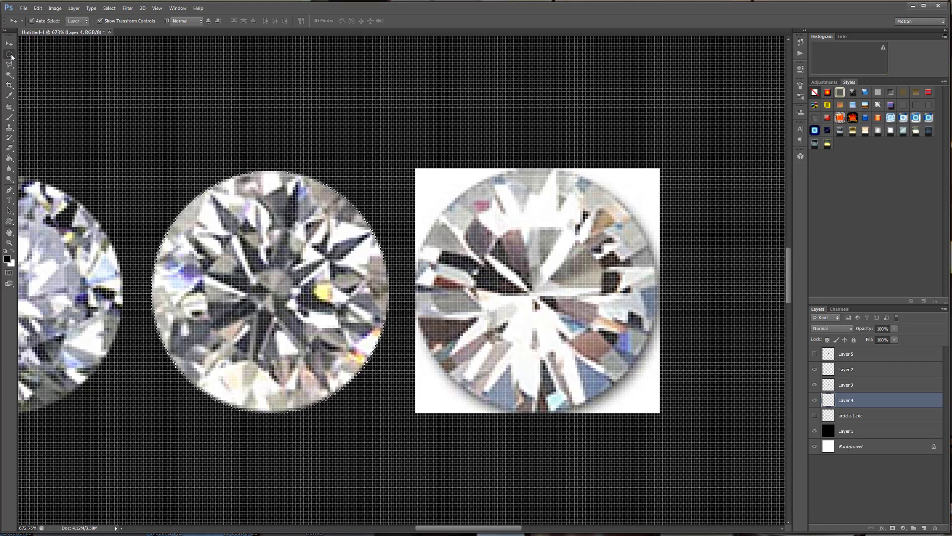
{"action": "left_click", "coordinate": [814, 400]}
{"action": "left_click", "coordinate": [814, 400]}
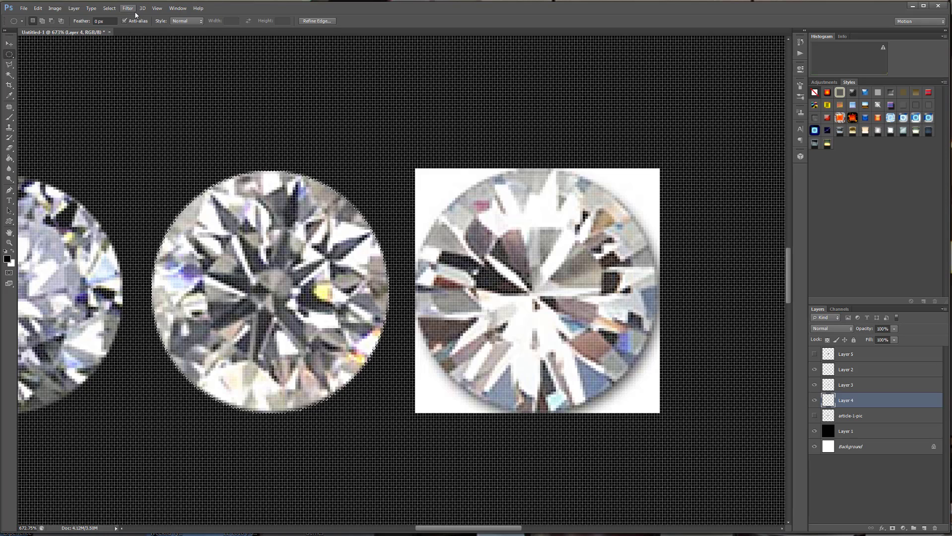
{"action": "left_click", "coordinate": [109, 8]}
{"action": "left_click", "coordinate": [125, 26]}
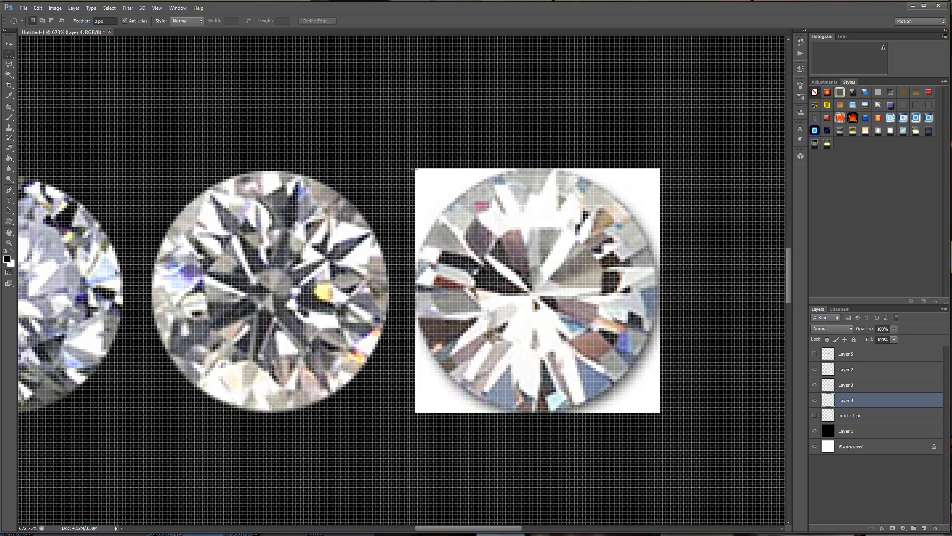
{"action": "left_click_drag", "start_coordinate": [416, 170], "coordinate": [681, 412]}
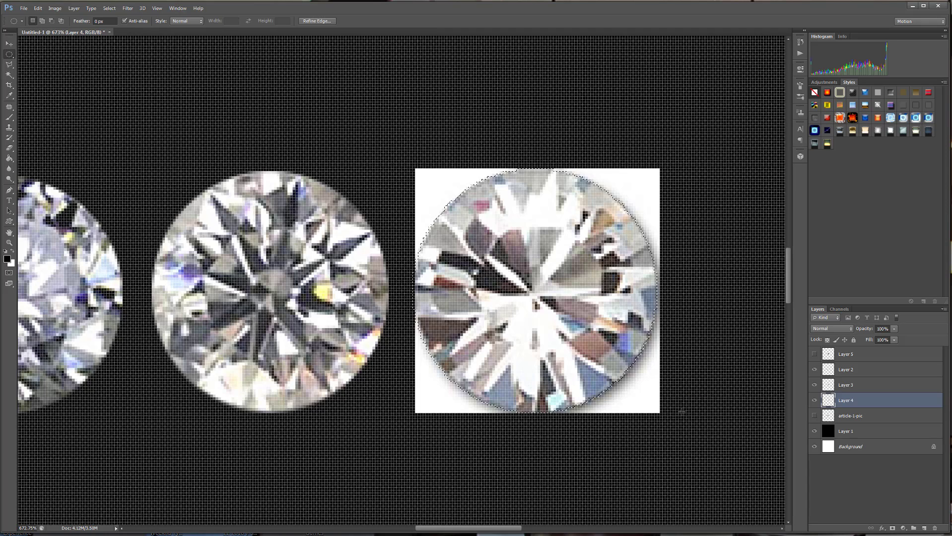
- Invert the circular selection and delete the white surround of the right gemstone from Layer 4
{"action": "left_click", "coordinate": [110, 8]}
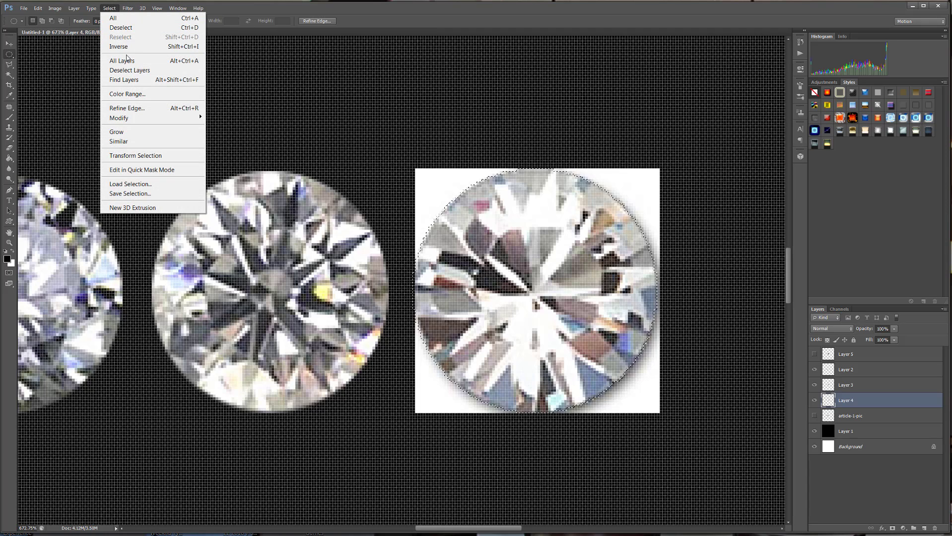
{"action": "left_click", "coordinate": [128, 47]}
{"action": "key", "text": "Delete"}
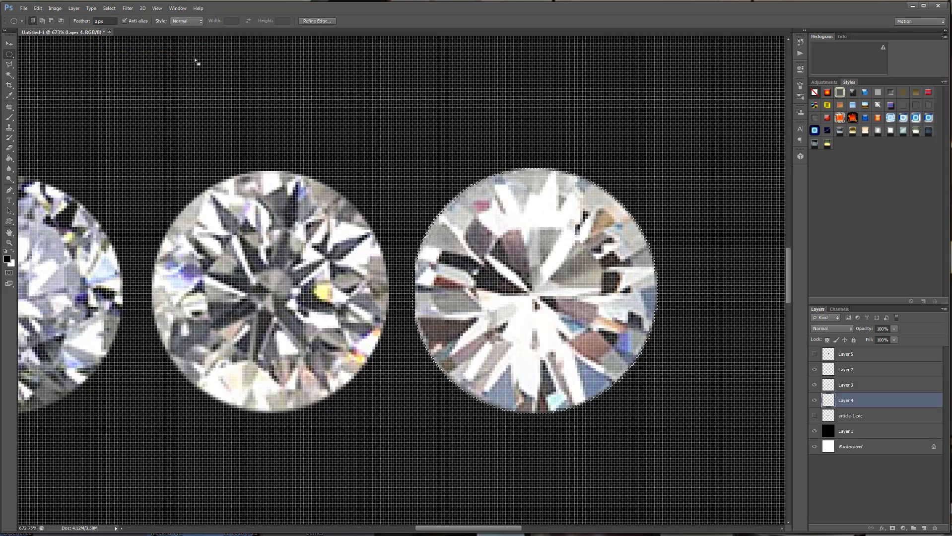
- Switch to the Move tool and clear the selection around the right gemstone
{"action": "key", "text": "v"}
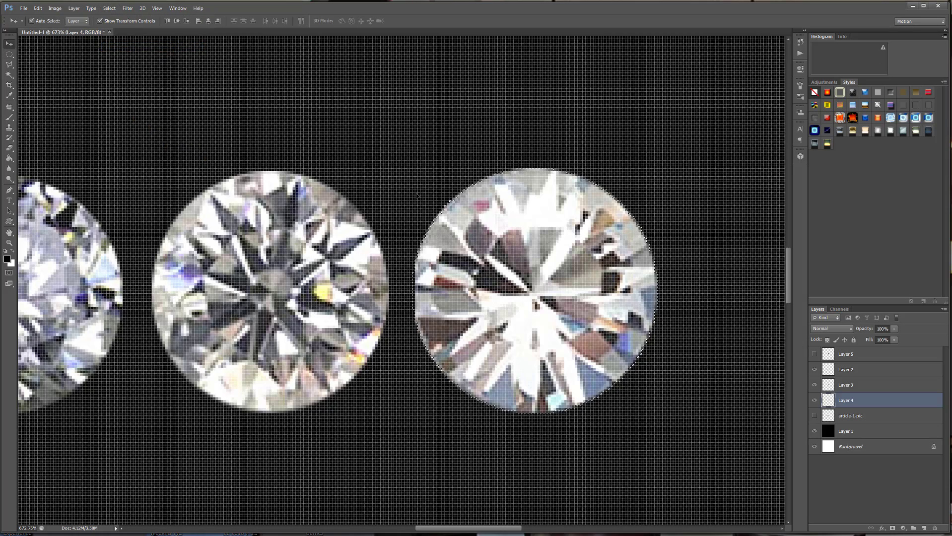
{"action": "scroll", "coordinate": [421, 196], "scroll_direction": "down", "scroll_amount": 2}
{"action": "scroll", "coordinate": [421, 196], "scroll_direction": "down", "scroll_amount": 4}
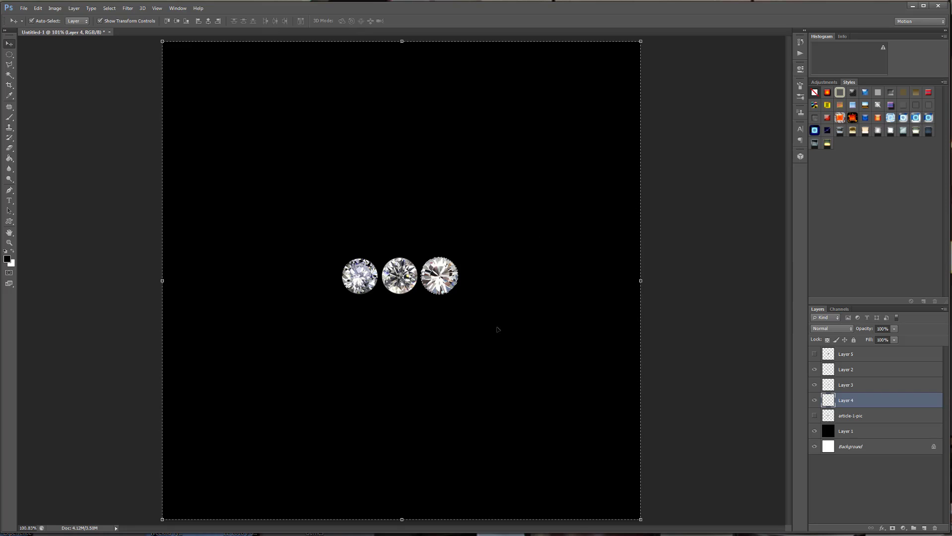
{"action": "scroll", "coordinate": [460, 318], "scroll_direction": "up", "scroll_amount": 1}
{"action": "scroll", "coordinate": [462, 317], "scroll_direction": "up", "scroll_amount": 2}
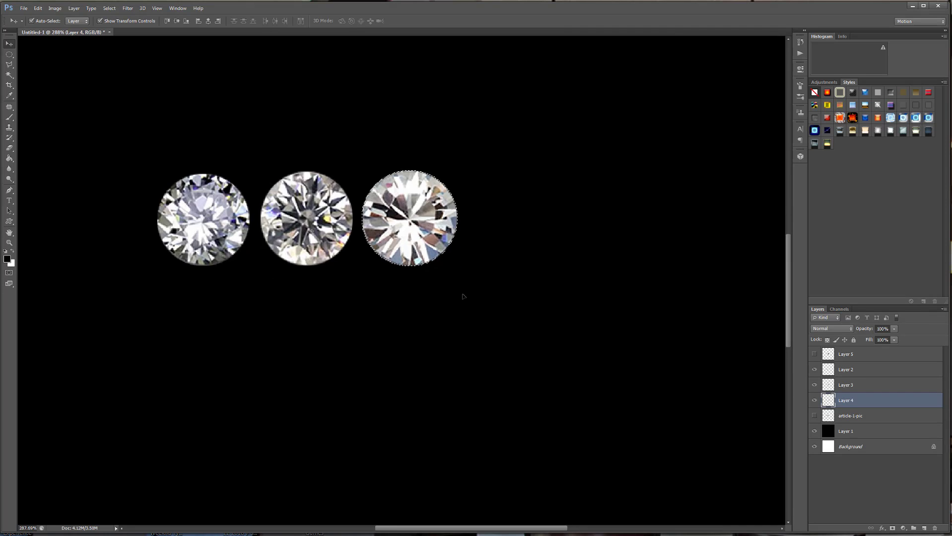
{"action": "left_click", "coordinate": [109, 8]}
{"action": "left_click", "coordinate": [119, 28]}
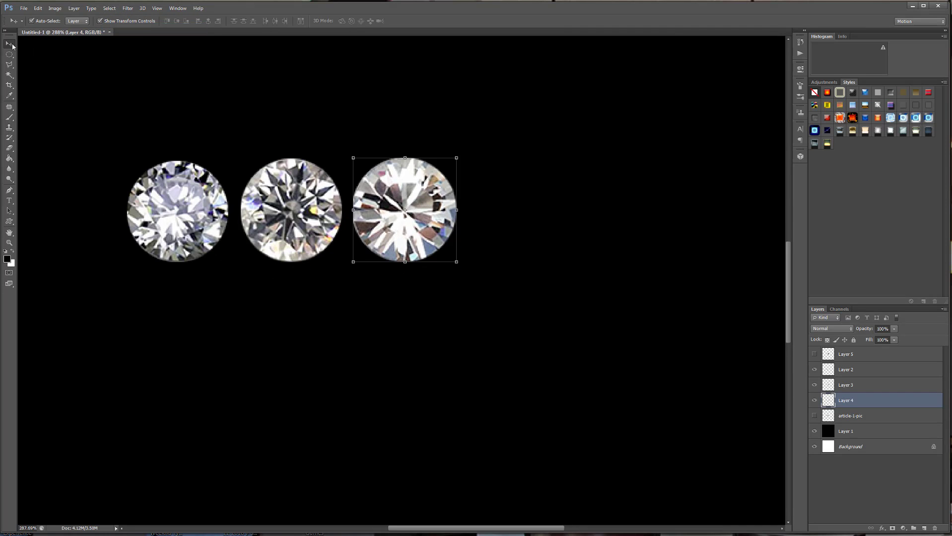
- Nudge the middle gemstone on Layer 3 horizontally until it sits closer to the left gemstone with a narrow gap between them
{"action": "left_click", "coordinate": [201, 204]}
{"action": "left_click", "coordinate": [294, 225]}
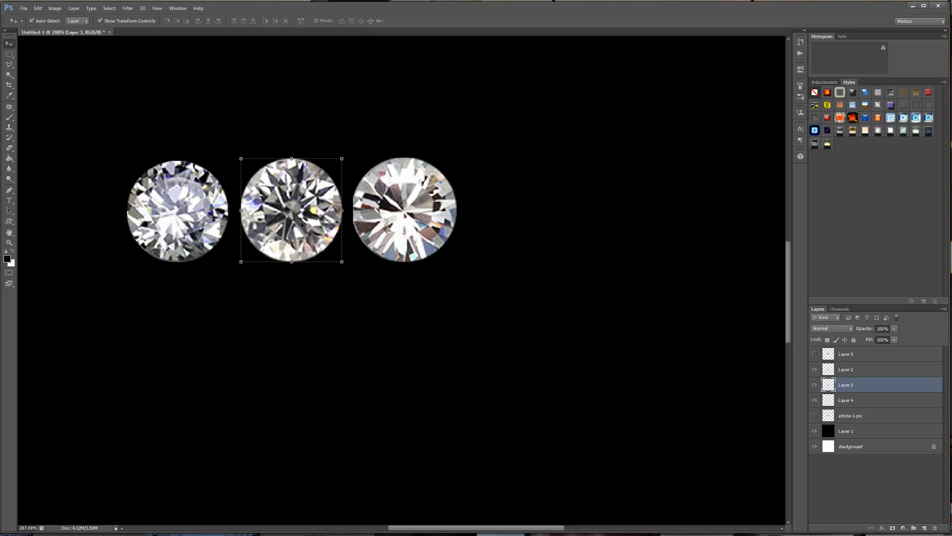
{"action": "key", "text": "Left"}
{"action": "key", "text": "Left"}
{"action": "key", "text": "Left"}
{"action": "key", "text": "Left"}
{"action": "key", "text": "Left"}
{"action": "key", "text": "Left"}
{"action": "key", "text": "Left"}
{"action": "key", "text": "Left"}
{"action": "key", "text": "Left"}
{"action": "key", "text": "Left"}
{"action": "key", "text": "Left"}
{"action": "key", "text": "Left"}
{"action": "key", "text": "Left"}
{"action": "key", "text": "Left"}
{"action": "key", "text": "Left"}
{"action": "key", "text": "Left"}
{"action": "key", "text": "Left"}
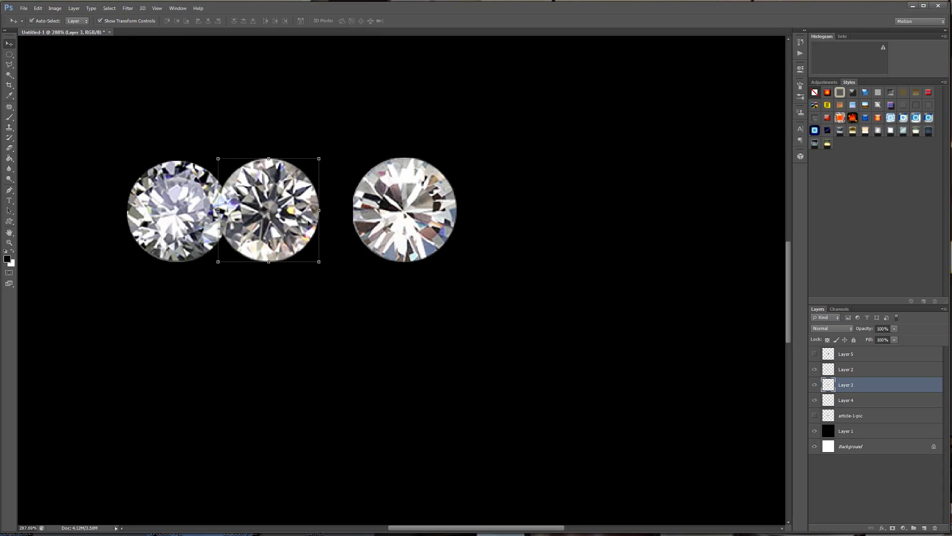
{"action": "key", "text": "Right"}
{"action": "key", "text": "Right"}
{"action": "key", "text": "Right"}
{"action": "key", "text": "Right"}
{"action": "key", "text": "Right"}
{"action": "key", "text": "Right"}
{"action": "key", "text": "Right"}
{"action": "key", "text": "Right"}
{"action": "key", "text": "Right"}
{"action": "key", "text": "Right"}
{"action": "key", "text": "Right"}
{"action": "key", "text": "Right"}
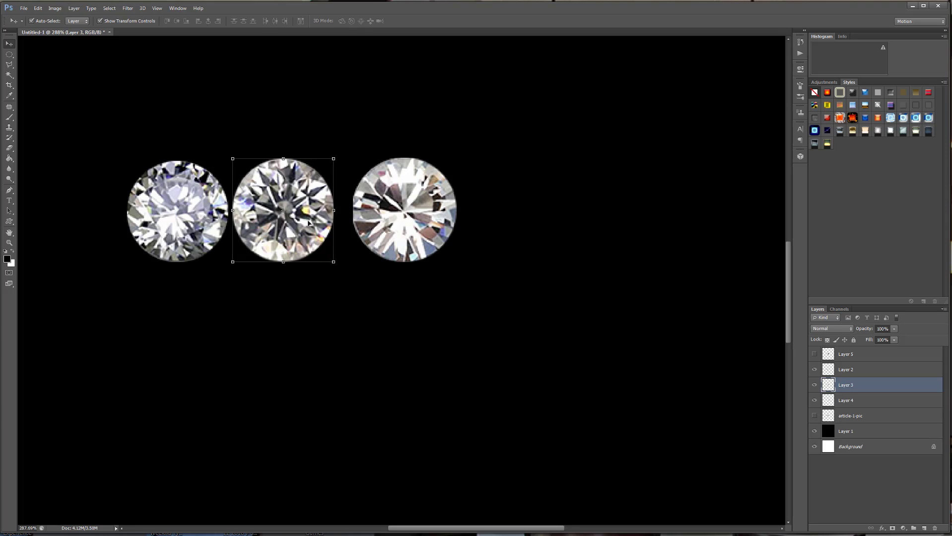
- Nudge the right gemstone on Layer 4 toward the middle gemstone, leaving a narrow gap between the two
{"action": "left_click", "coordinate": [404, 218]}
{"action": "key", "text": "Left"}
{"action": "key", "text": "Left"}
{"action": "key", "text": "Left"}
{"action": "key", "text": "Left"}
{"action": "key", "text": "Left"}
{"action": "key", "text": "Left"}
{"action": "key", "text": "Left"}
{"action": "key", "text": "Left"}
{"action": "key", "text": "Left"}
{"action": "key", "text": "Left"}
{"action": "key", "text": "Left"}
{"action": "key", "text": "Left"}
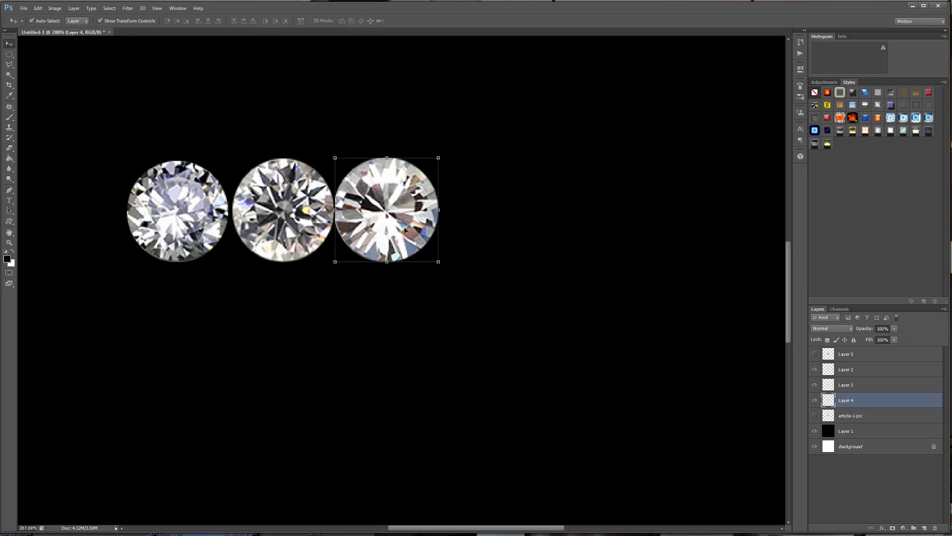
{"action": "key", "text": "Right"}
{"action": "key", "text": "Right"}
{"action": "key", "text": "Right"}
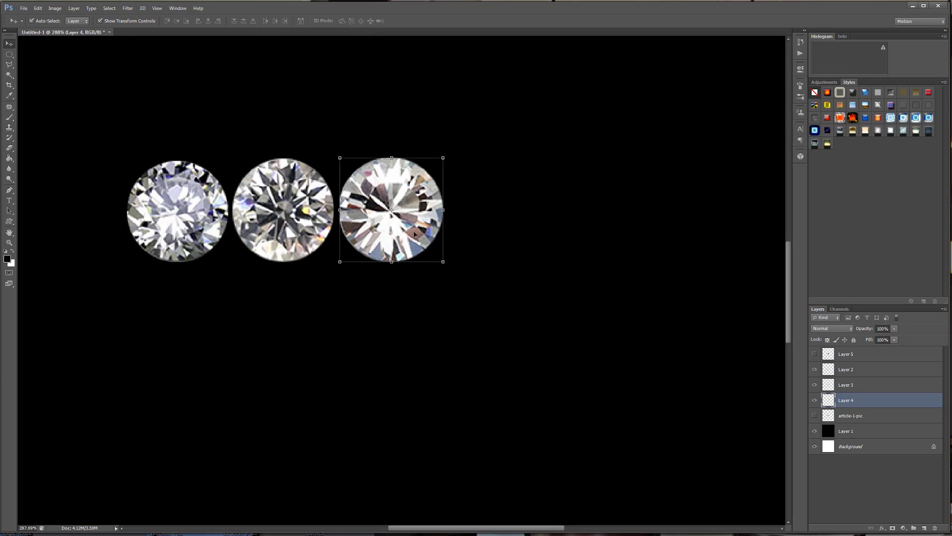
- Nudge the middle gemstone slightly toward the right gemstone to even out the spacing of the three stones
{"action": "left_click", "coordinate": [288, 232]}
{"action": "key", "text": "Right"}
{"action": "key", "text": "Right"}
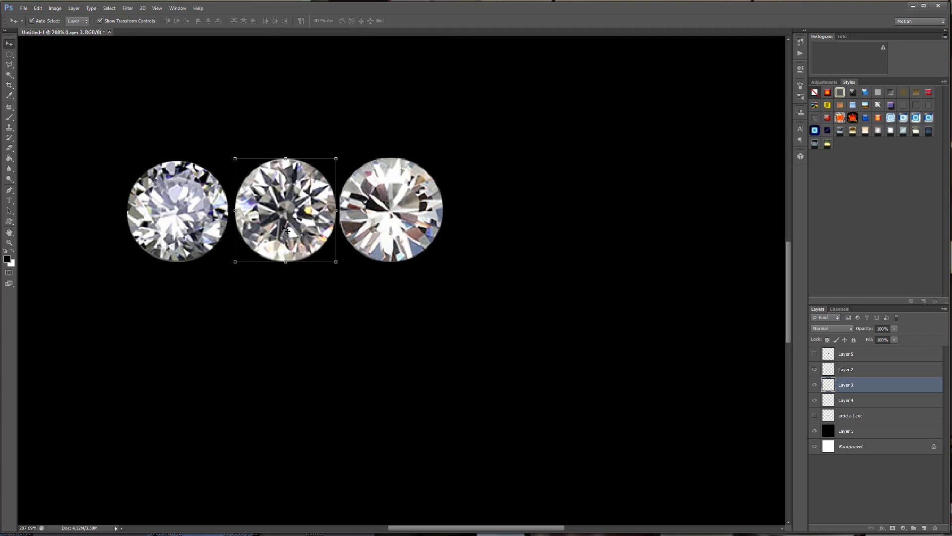
- Add a Stroke layer style to the left gemstone on Layer 2
{"action": "left_click", "coordinate": [187, 199]}
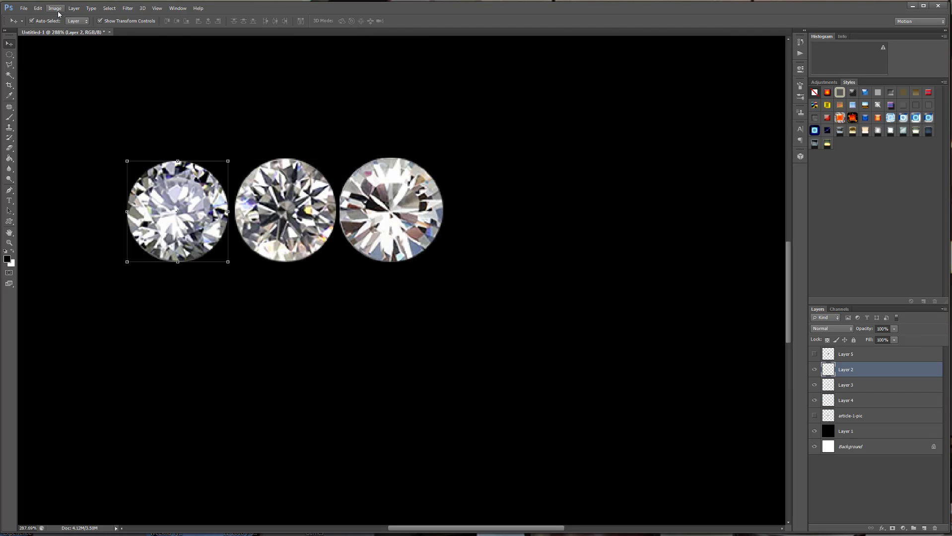
{"action": "left_click", "coordinate": [73, 8]}
{"action": "mouse_move", "coordinate": [102, 60]}
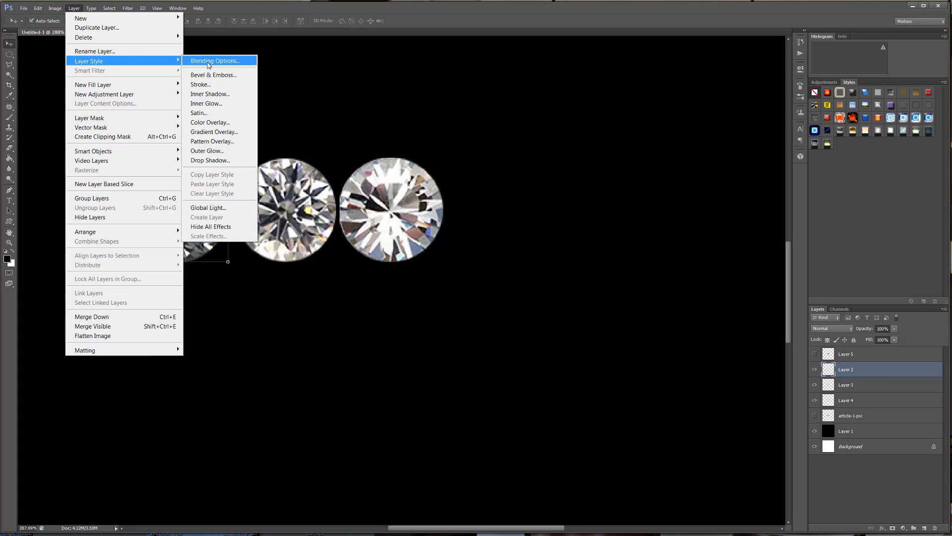
{"action": "left_click", "coordinate": [206, 86]}
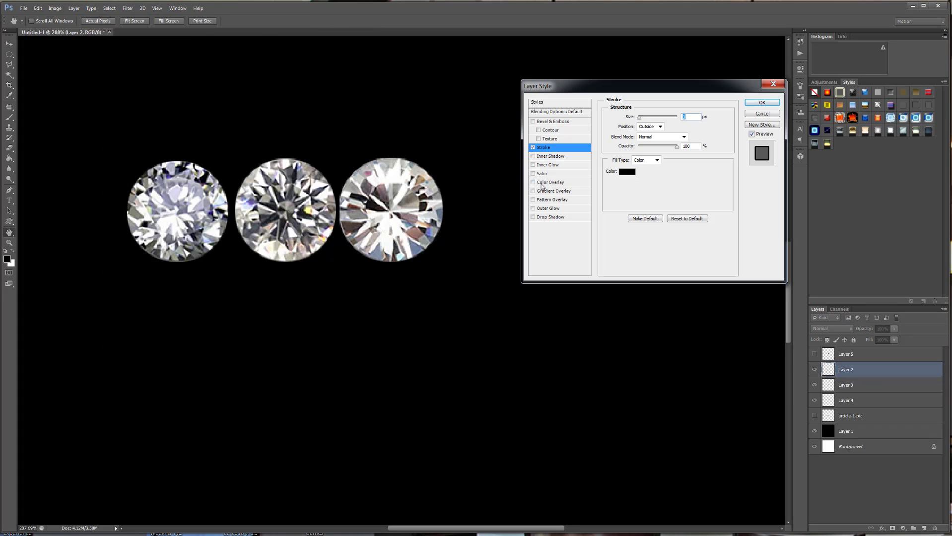
- Try several colours for the left gemstone's stroke and apply a medium gray
{"action": "left_click", "coordinate": [627, 172]}
{"action": "left_click", "coordinate": [512, 294]}
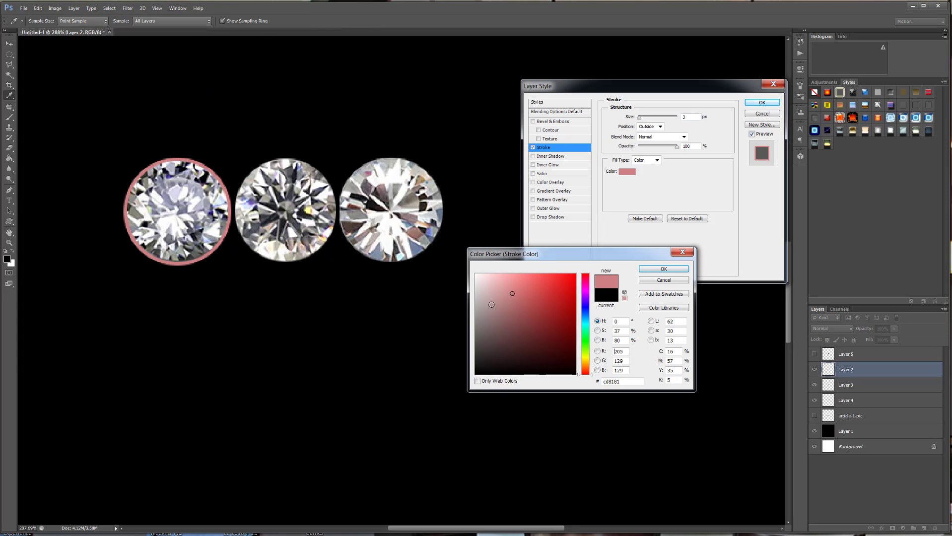
{"action": "left_click", "coordinate": [484, 301]}
{"action": "left_click", "coordinate": [477, 304]}
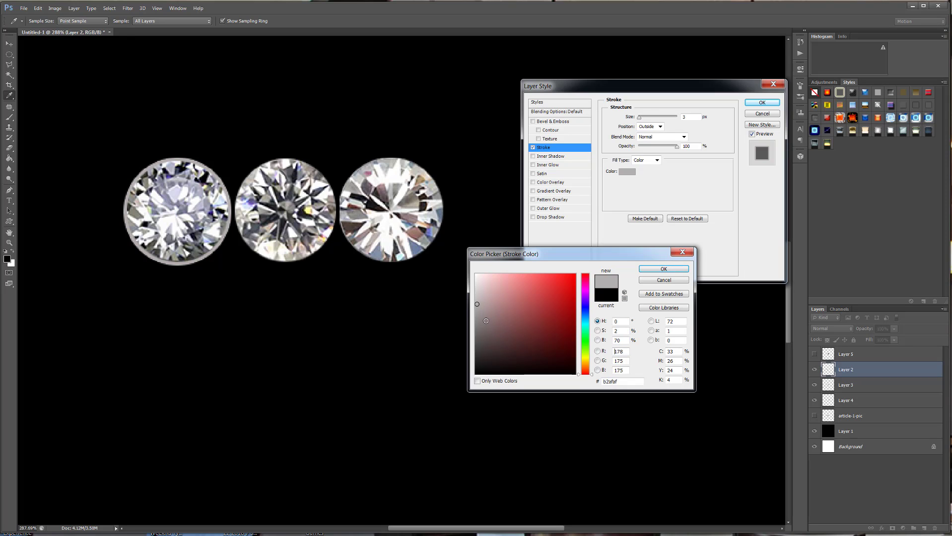
{"action": "left_click", "coordinate": [486, 321]}
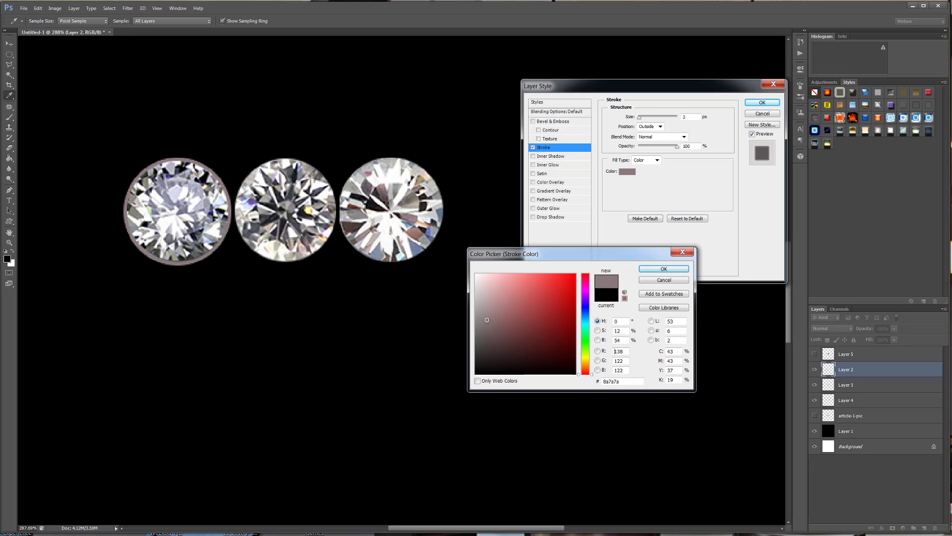
{"action": "left_click", "coordinate": [486, 310]}
{"action": "left_click", "coordinate": [479, 325]}
{"action": "left_click", "coordinate": [646, 271]}
- Set the size of the left gemstone's stroke to 4 px
{"action": "double_click", "coordinate": [689, 116]}
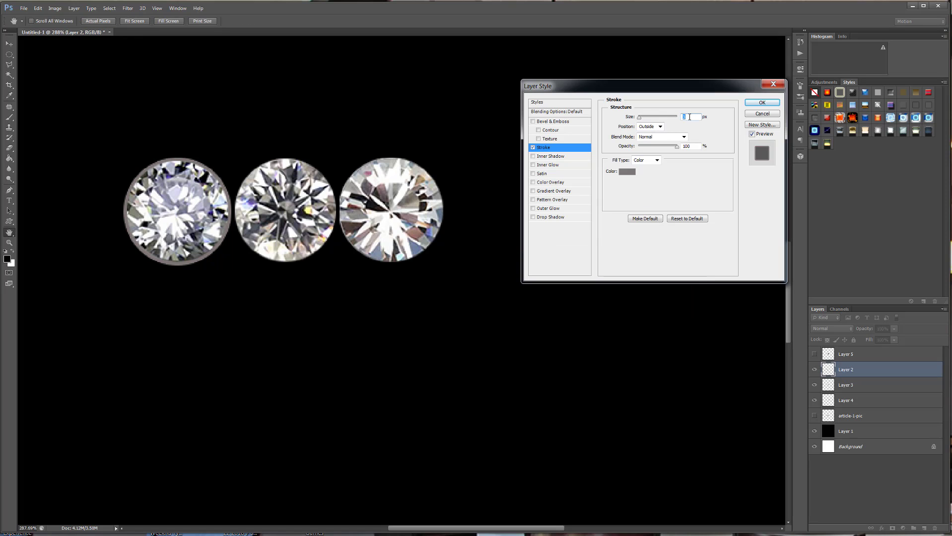
{"action": "key", "text": "Up"}
{"action": "key", "text": "Up"}
{"action": "key", "text": "Up"}
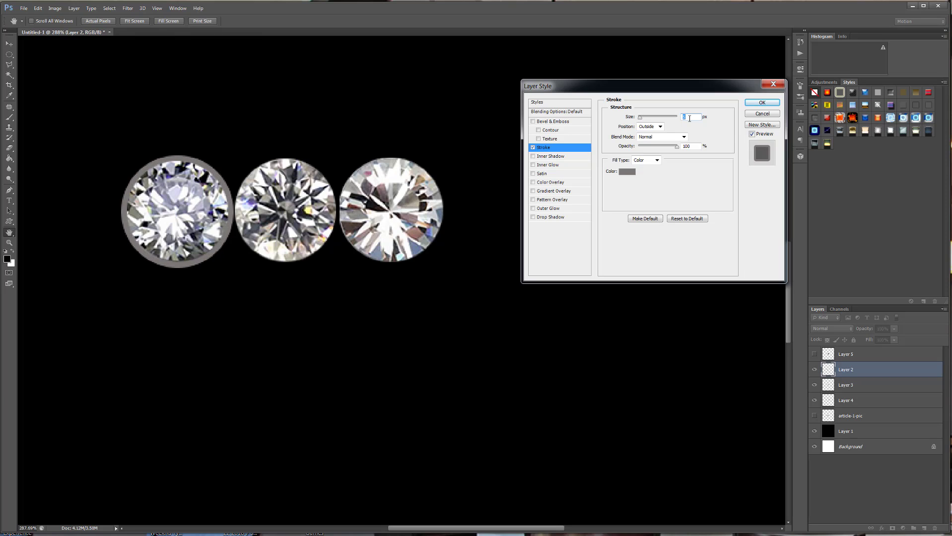
{"action": "key", "text": "Down"}
{"action": "key", "text": "Down"}
{"action": "key", "text": "Down"}
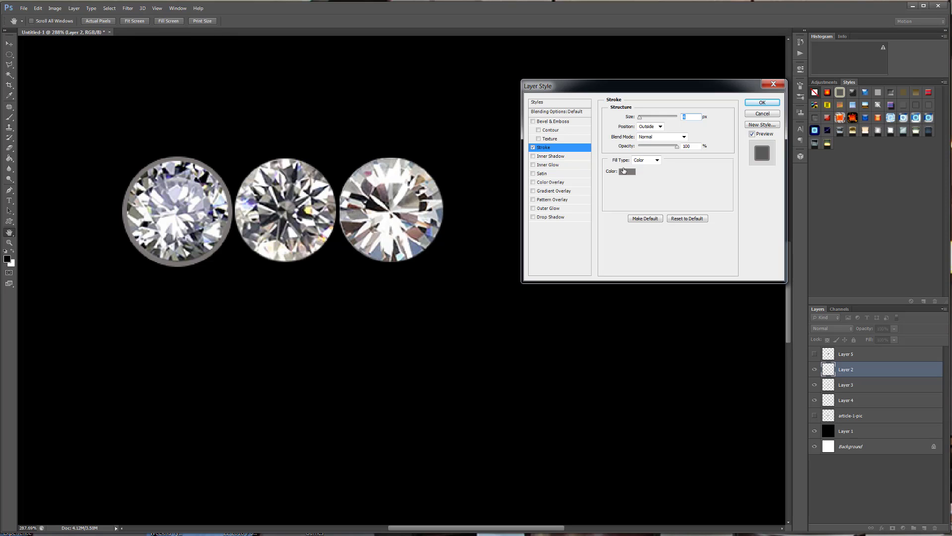
- Change the stroke's fill type to Gradient and shift the gradient's black colour stop to about 46%
{"action": "left_click", "coordinate": [656, 160]}
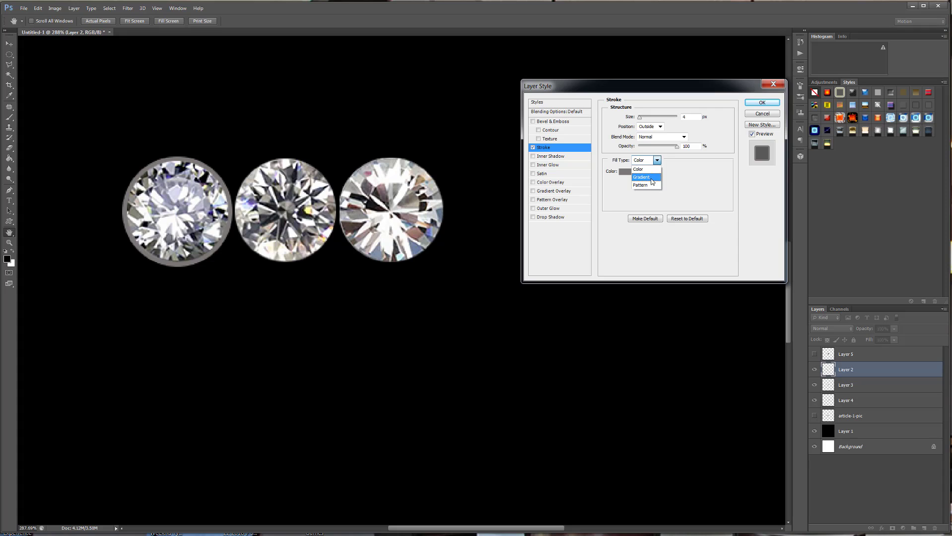
{"action": "left_click", "coordinate": [651, 178]}
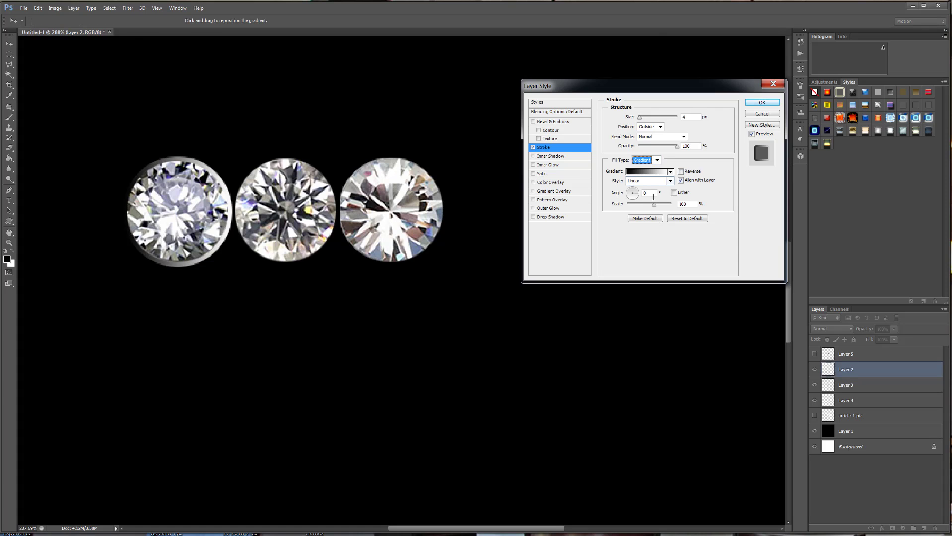
{"action": "left_click", "coordinate": [647, 172]}
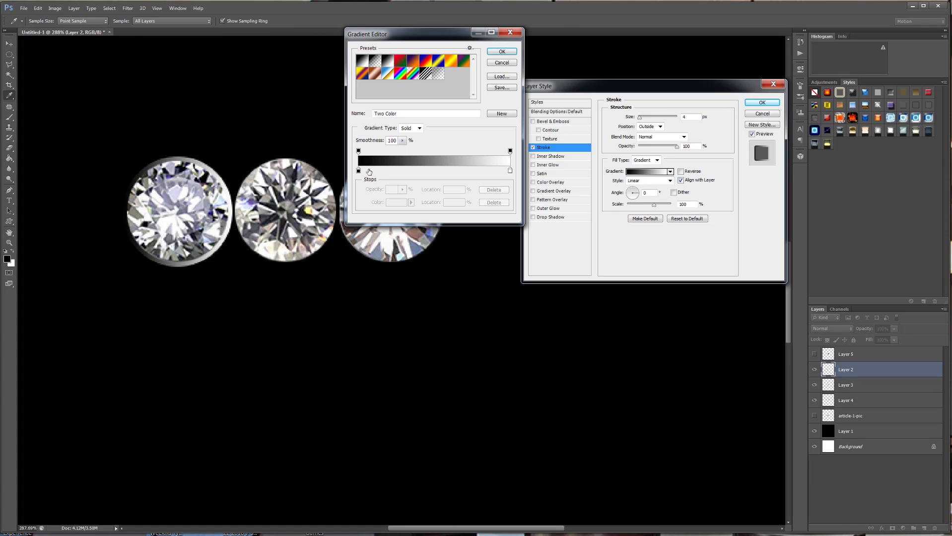
{"action": "left_click_drag", "start_coordinate": [358, 171], "coordinate": [428, 171]}
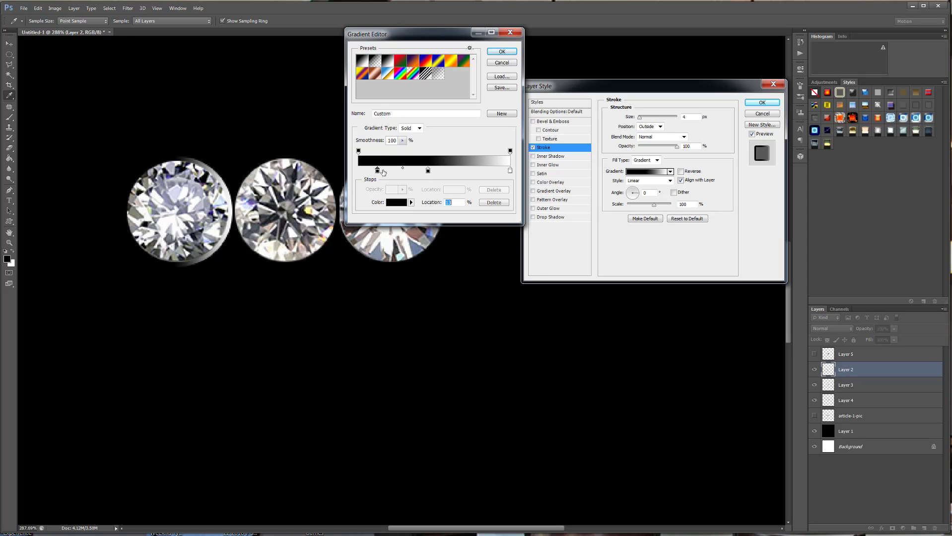
- Add a colour stop at 13% of the stroke gradient and make it white
{"action": "left_click", "coordinate": [377, 171]}
{"action": "double_click", "coordinate": [377, 171]}
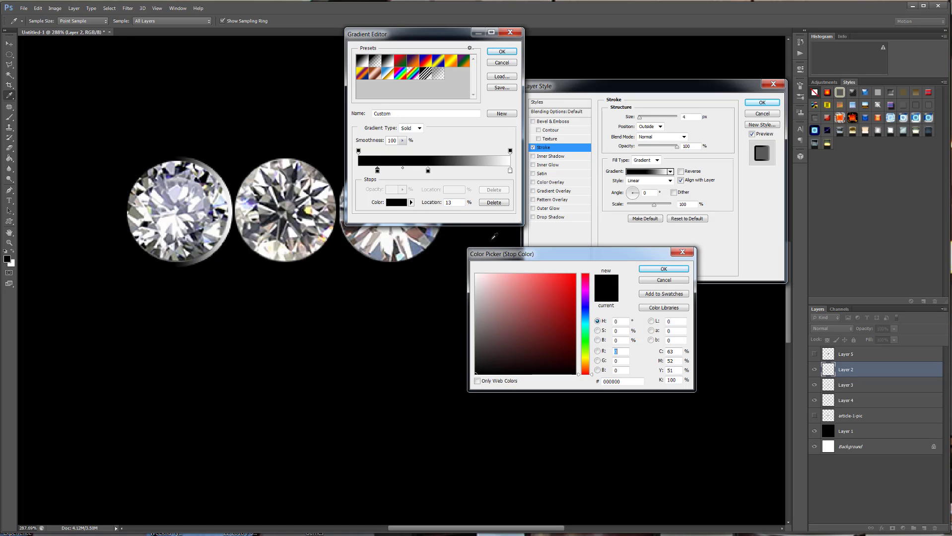
{"action": "left_click", "coordinate": [476, 275]}
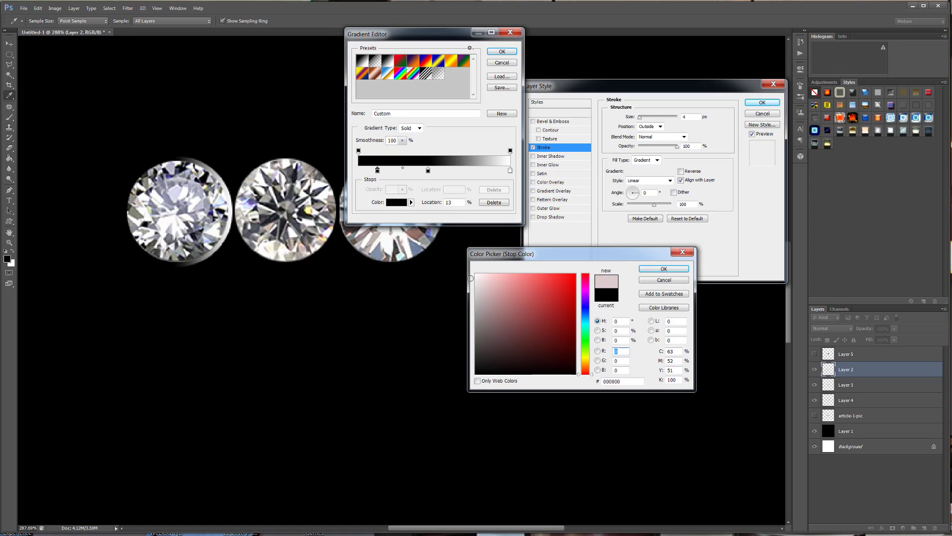
{"action": "left_click", "coordinate": [661, 269]}
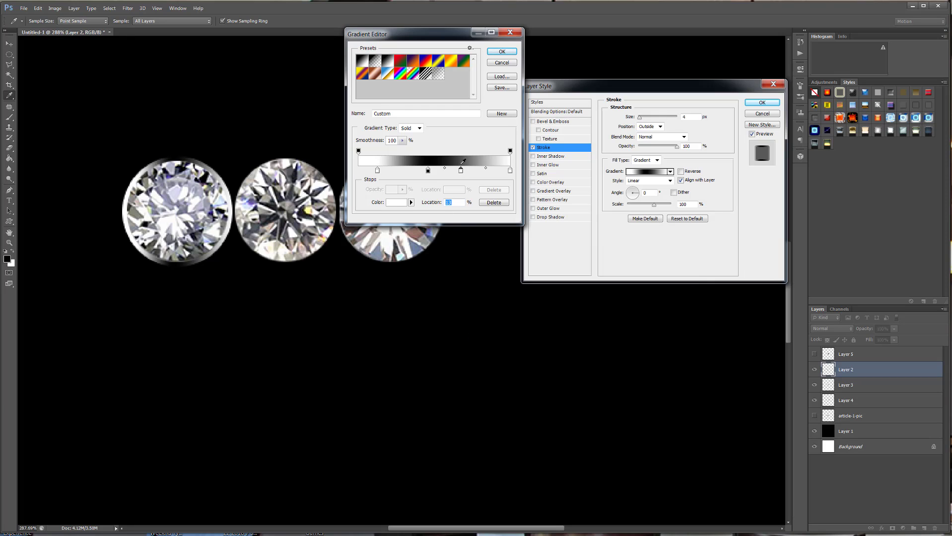
- Add a white colour stop at 68% and a black colour stop at about 78% of the stroke gradient
{"action": "double_click", "coordinate": [461, 171]}
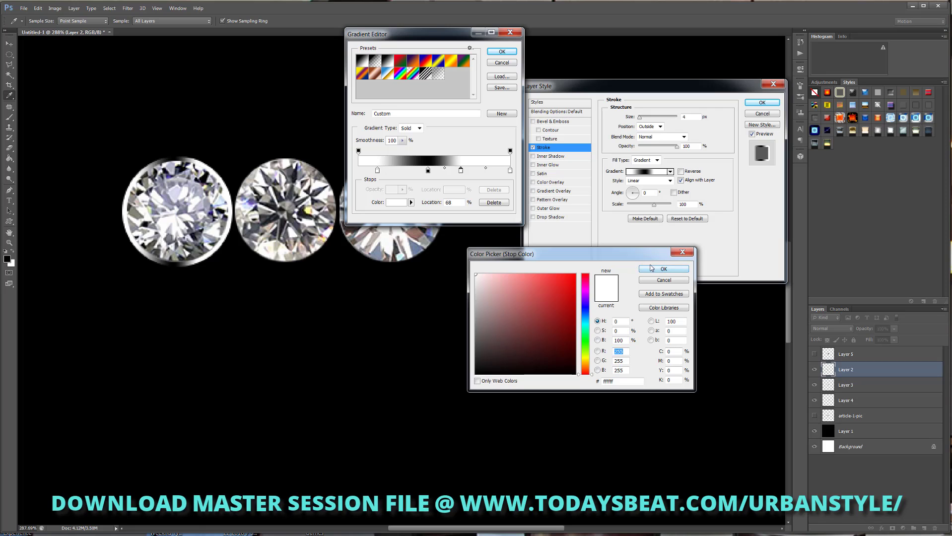
{"action": "key", "text": "Return"}
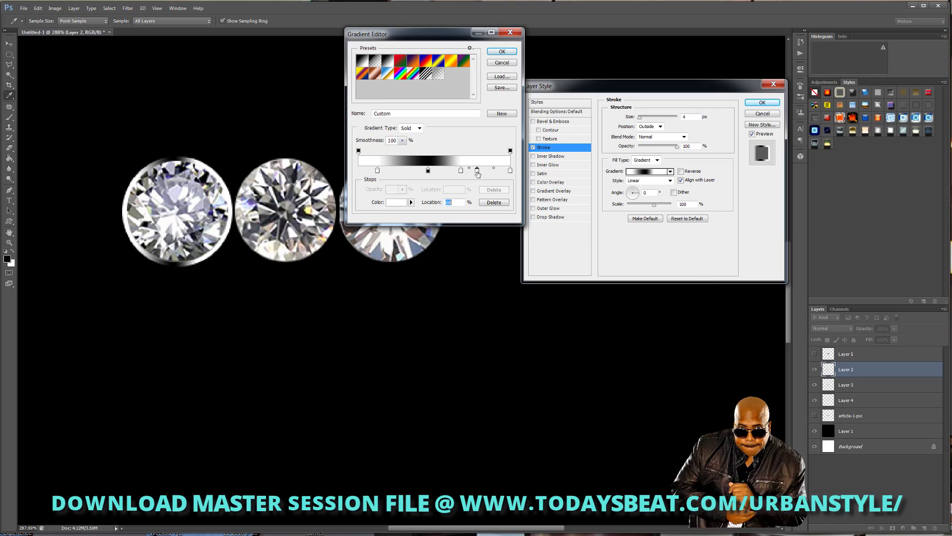
{"action": "double_click", "coordinate": [477, 170]}
{"action": "left_click_drag", "start_coordinate": [553, 344], "coordinate": [601, 391]}
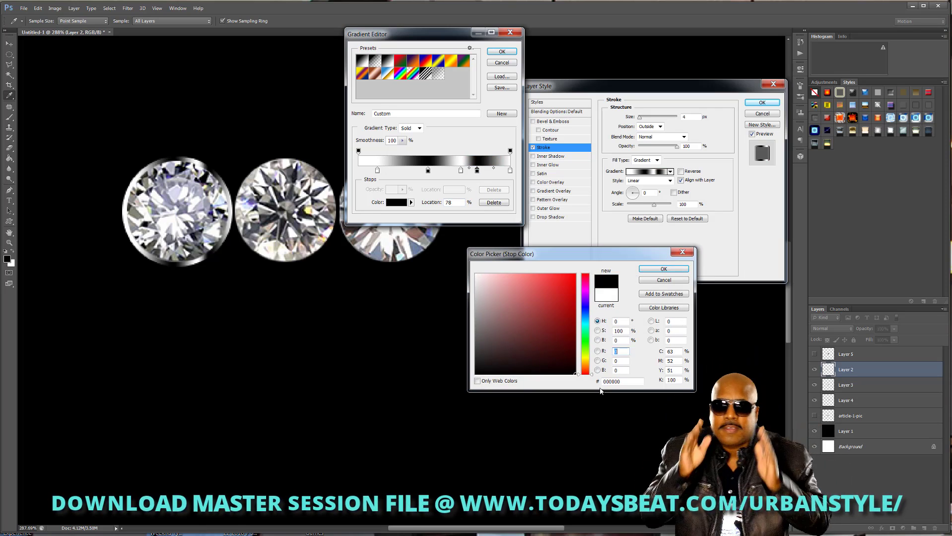
{"action": "left_click", "coordinate": [650, 271]}
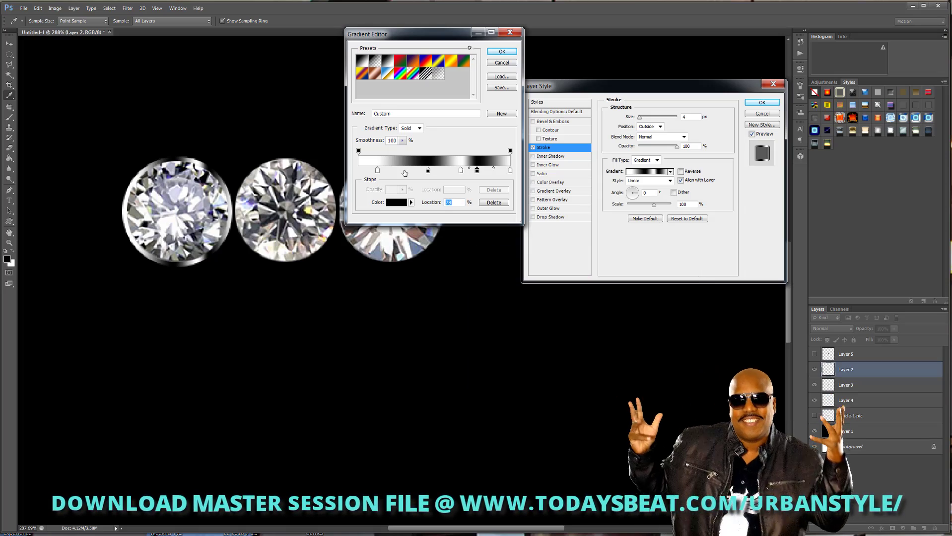
- Add a black colour stop at about 9% of the stroke gradient and shift the adjacent white stop to about 20%
{"action": "double_click", "coordinate": [365, 170]}
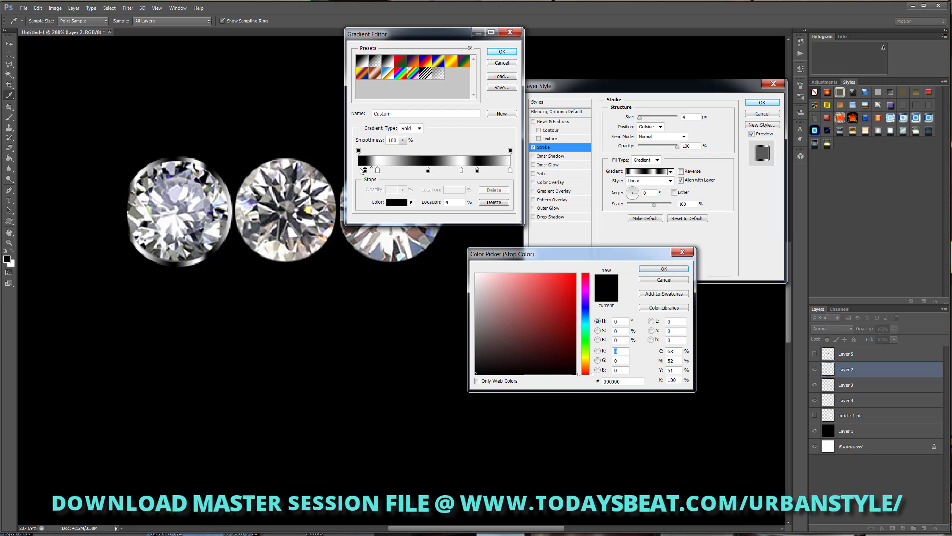
{"action": "left_click", "coordinate": [645, 269]}
{"action": "mouse_move", "coordinate": [377, 171]}
{"action": "left_mouse_down"}
{"action": "mouse_move", "coordinate": [390, 171]}
{"action": "mouse_move", "coordinate": [372, 171]}
{"action": "left_mouse_up"}
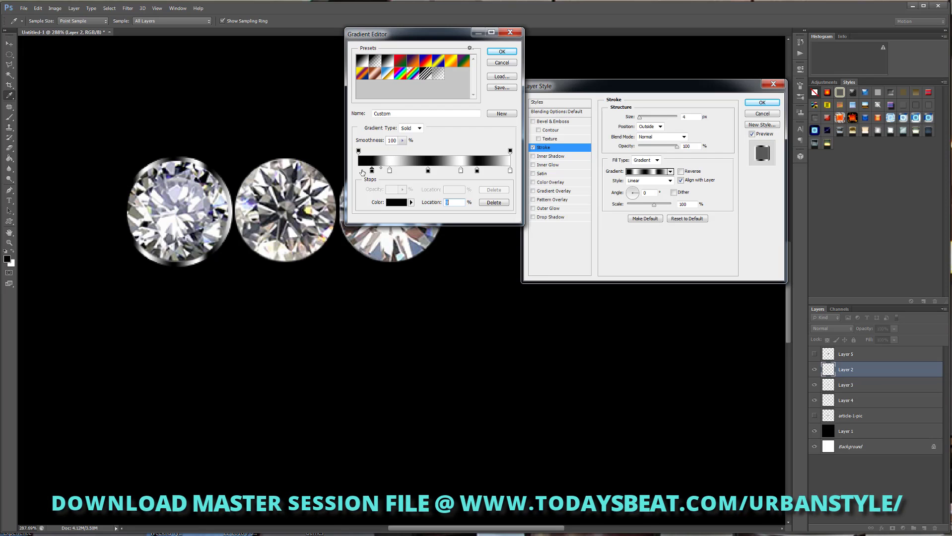
- Add a white colour stop at 2% of the stroke gradient and shift the middle black stop to about 36%
{"action": "double_click", "coordinate": [362, 170]}
{"action": "left_click", "coordinate": [476, 275]}
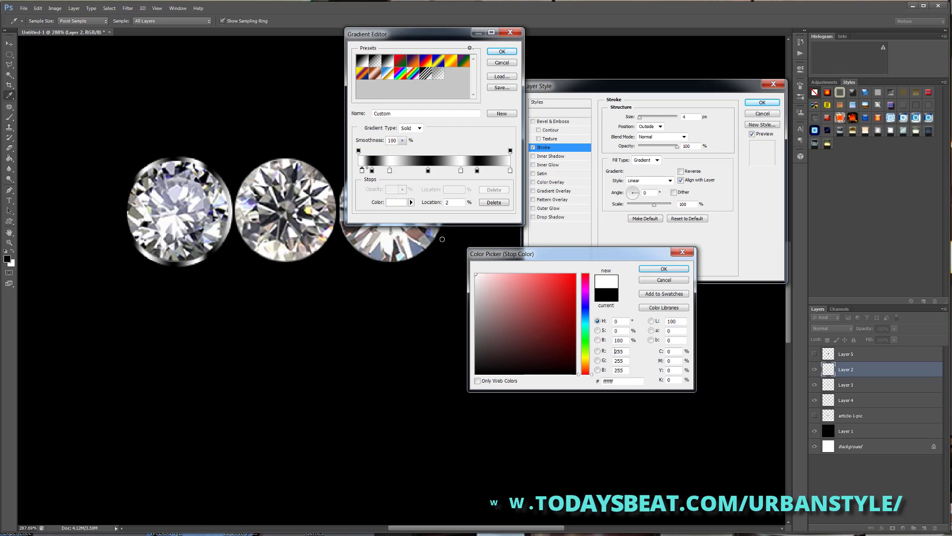
{"action": "left_click", "coordinate": [664, 269]}
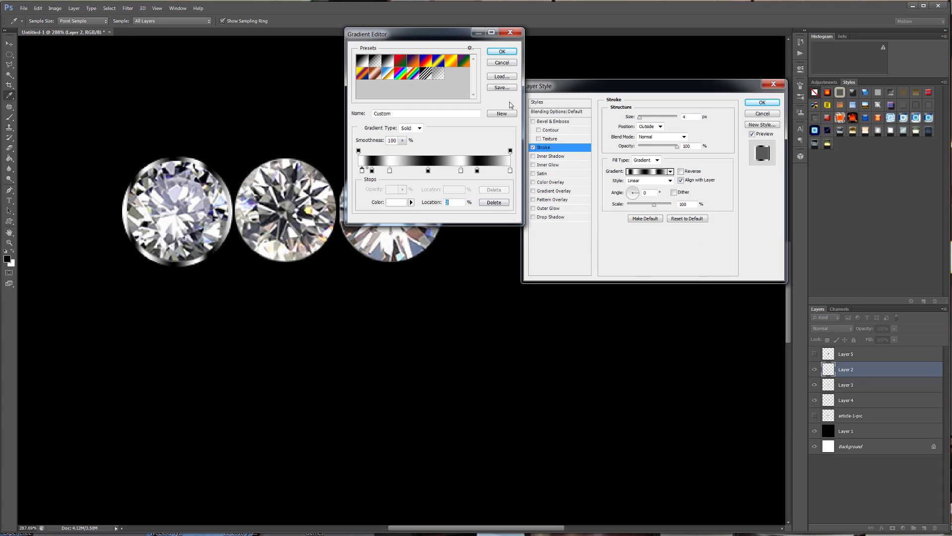
{"action": "left_click_drag", "start_coordinate": [390, 171], "coordinate": [413, 173]}
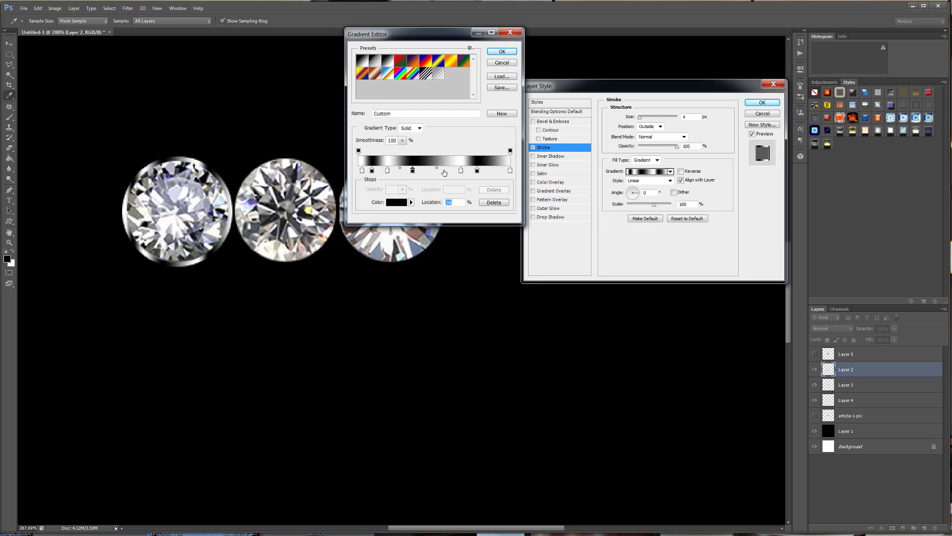
{"action": "left_click", "coordinate": [502, 51]}
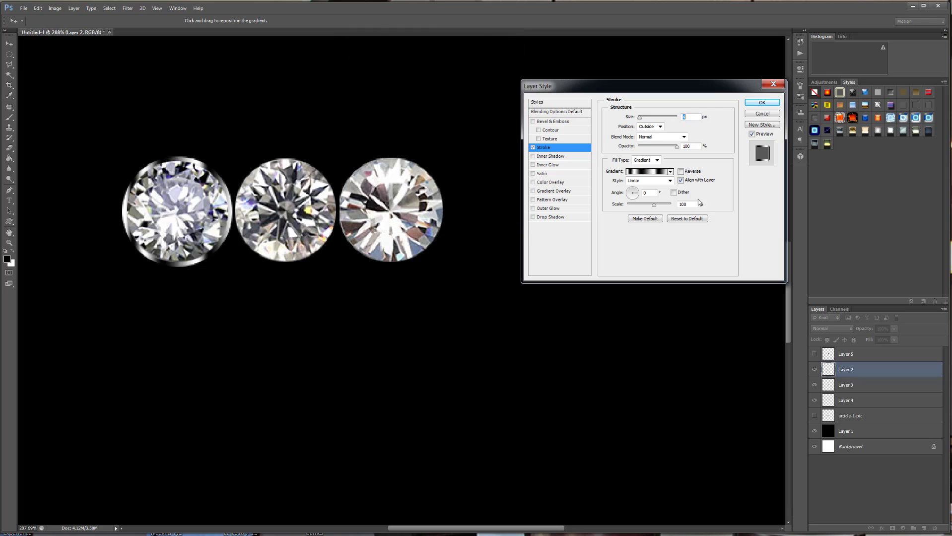
- Set the left gemstone's stroke size to 3 px and apply the layer style
{"action": "double_click", "coordinate": [695, 117]}
{"action": "key", "text": "Up"}
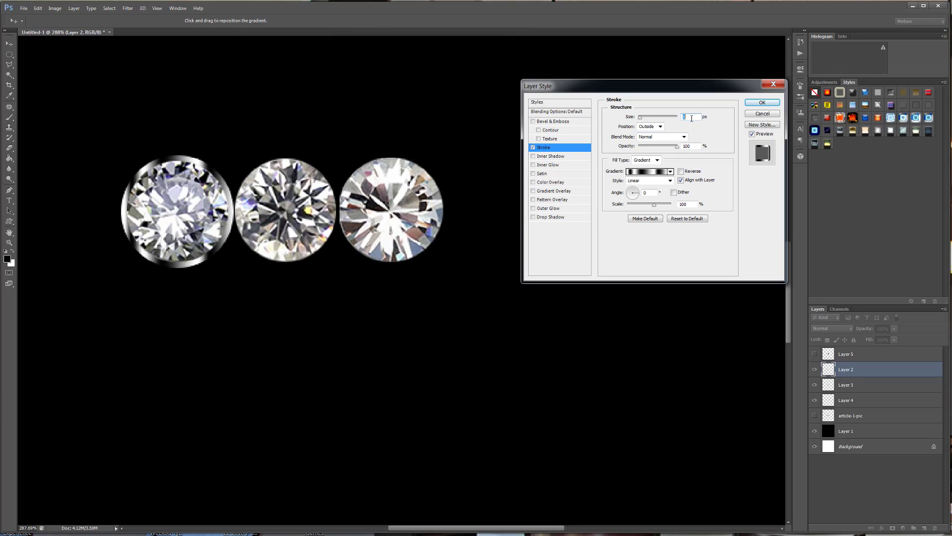
{"action": "key", "text": "Down"}
{"action": "key", "text": "Down"}
{"action": "key", "text": "Down"}
{"action": "key", "text": "Up"}
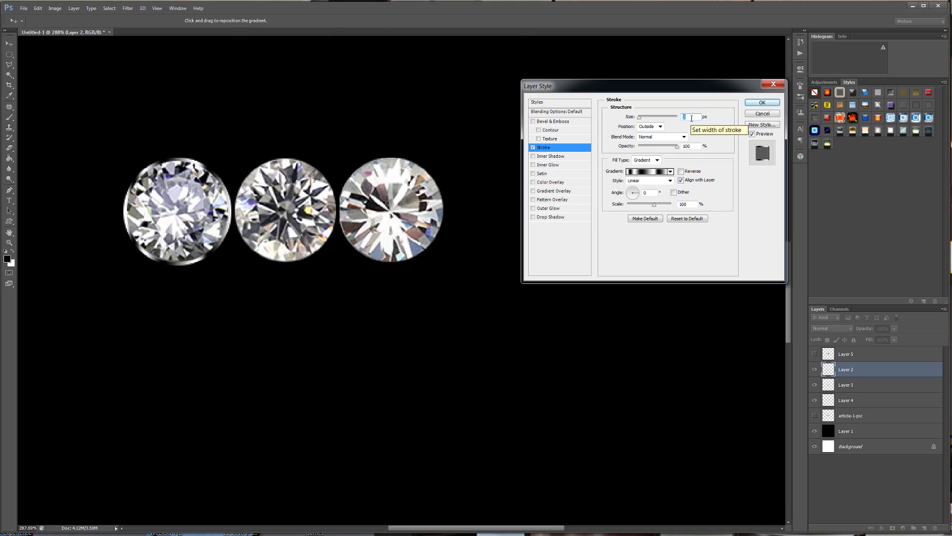
{"action": "left_click", "coordinate": [761, 103]}
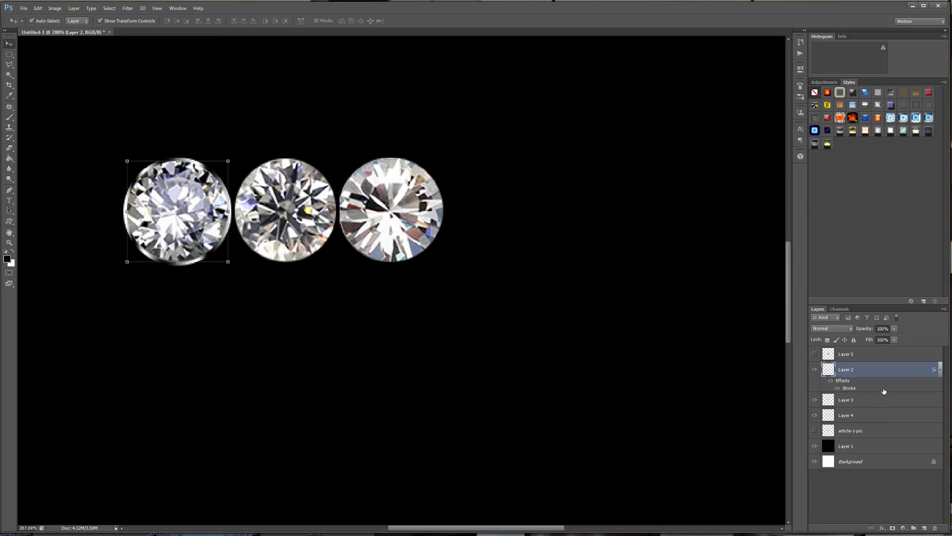
- Copy the left gemstone's layer style from Layer 2 and paste it onto the middle gemstone, Layer 3
{"action": "right_click", "coordinate": [890, 374]}
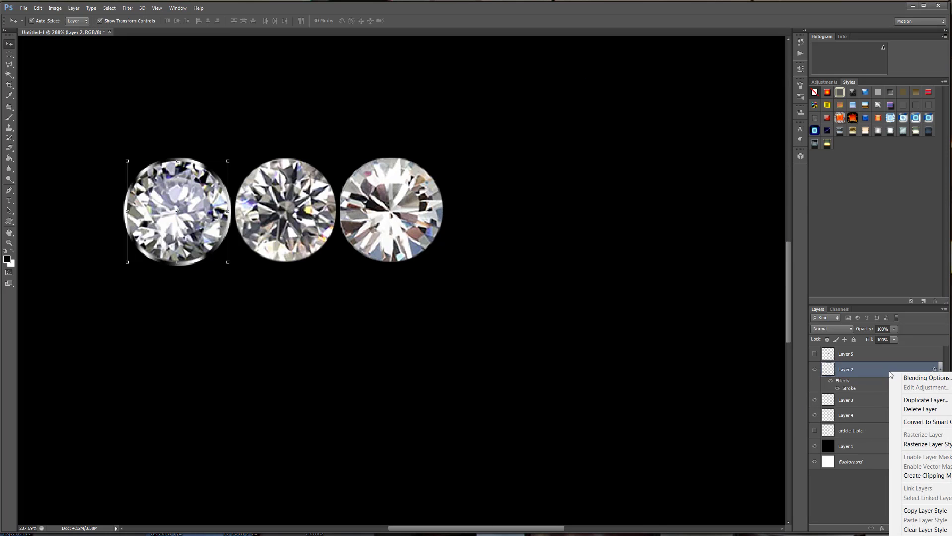
{"action": "left_click", "coordinate": [924, 510]}
{"action": "left_click", "coordinate": [856, 404]}
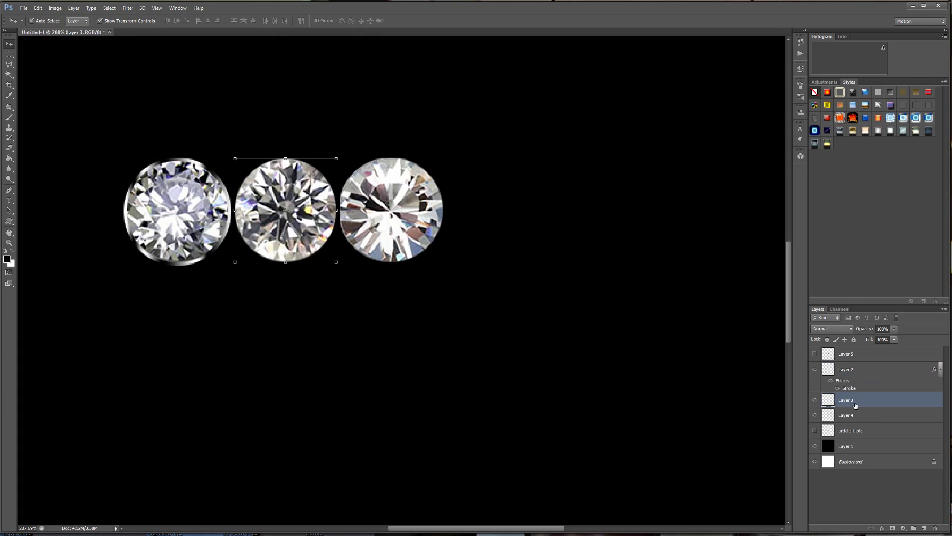
{"action": "right_click", "coordinate": [855, 404]}
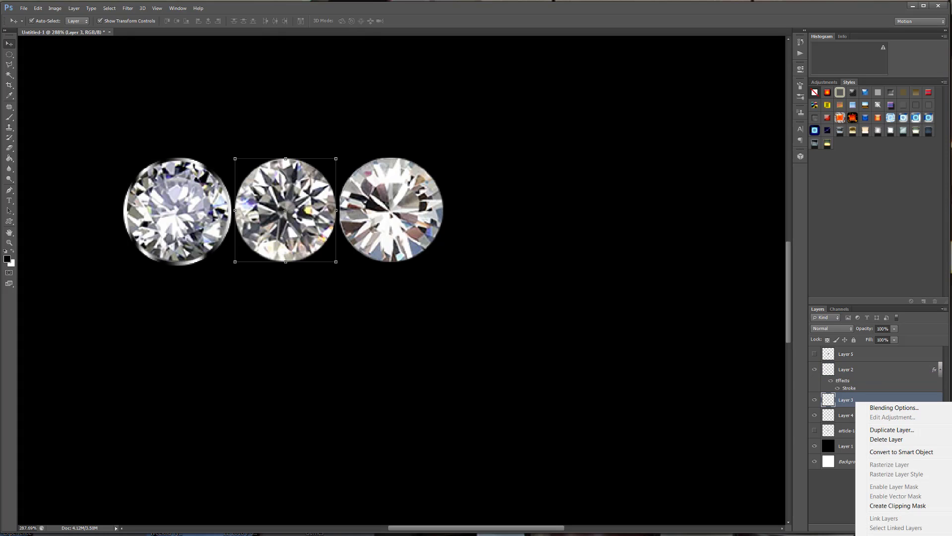
{"action": "left_click", "coordinate": [896, 535]}
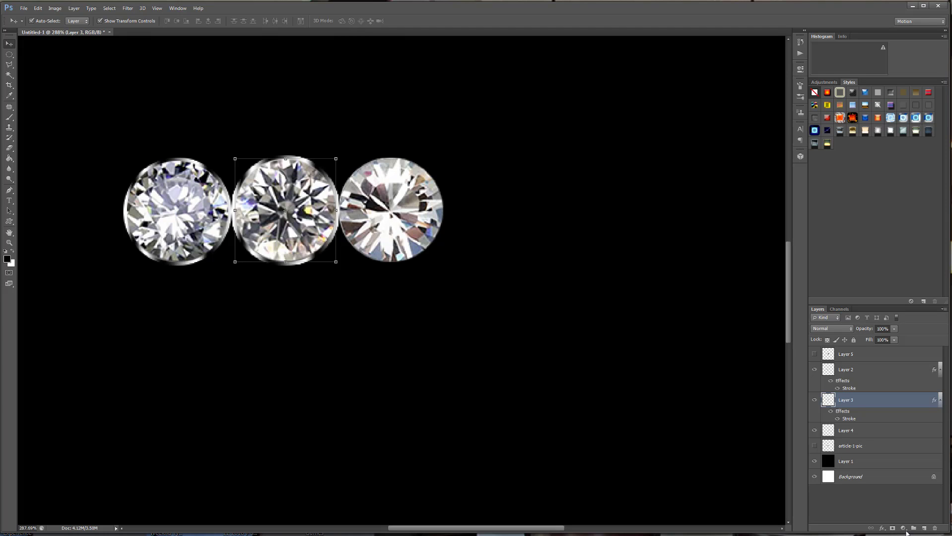
- Tilt the gradient of the middle gemstone's stroke to a slightly negative angle
{"action": "double_click", "coordinate": [852, 418]}
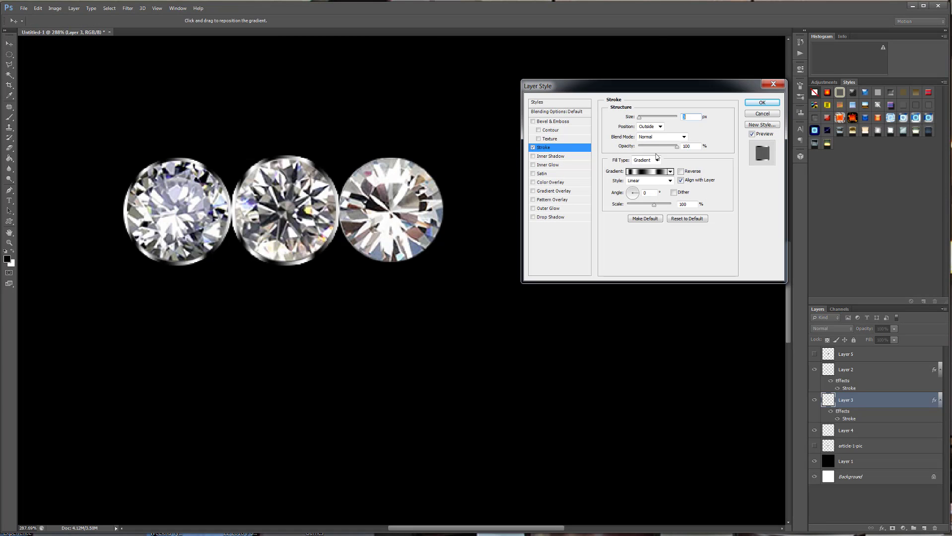
{"action": "double_click", "coordinate": [653, 193]}
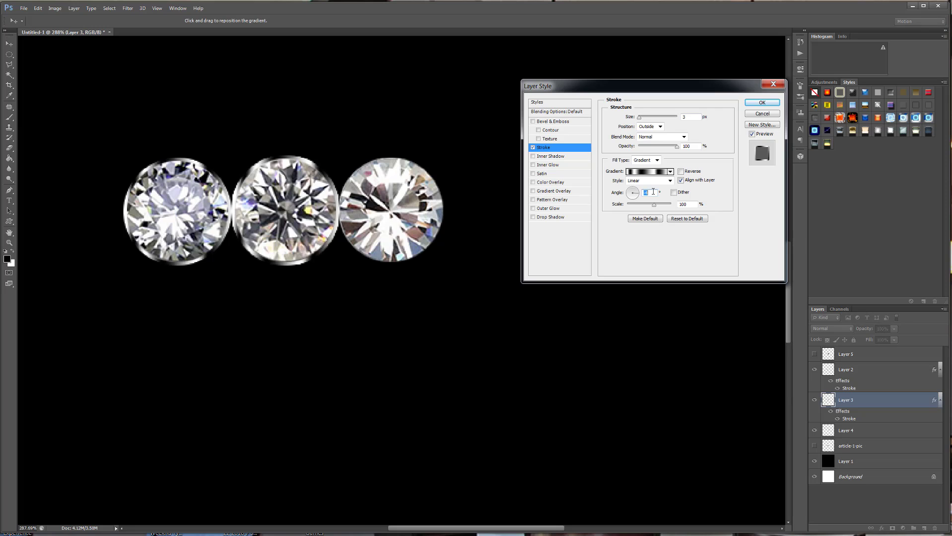
{"action": "key", "text": "Down"}
{"action": "key", "text": "Down"}
{"action": "key", "text": "Down"}
{"action": "key", "text": "Down"}
{"action": "key", "text": "Down"}
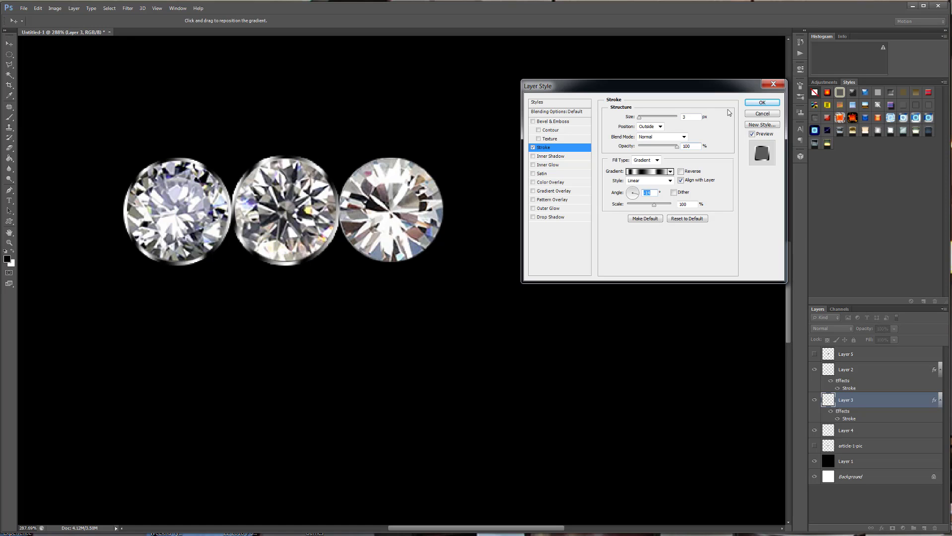
{"action": "left_click", "coordinate": [762, 103]}
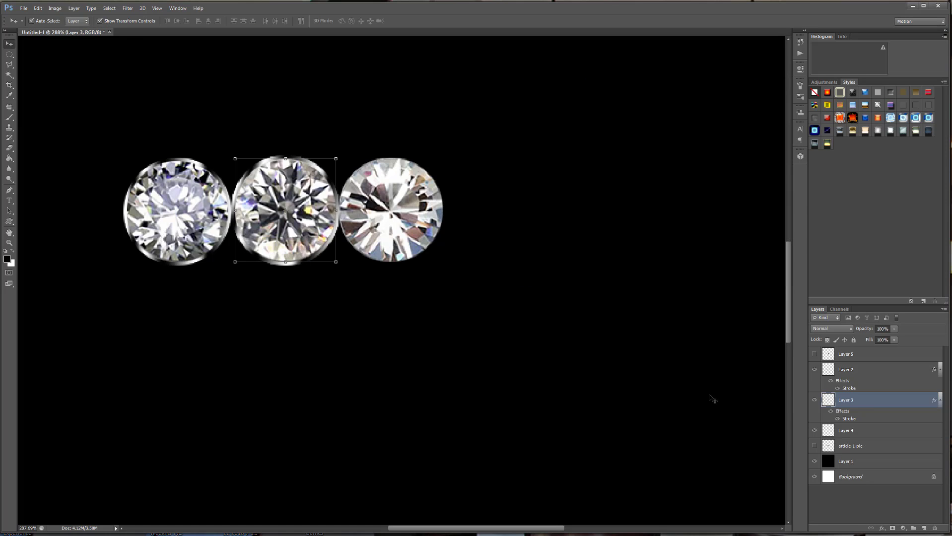
- Paste the copied gradient stroke style onto the right gemstone, Layer 4
{"action": "left_click", "coordinate": [858, 432]}
{"action": "right_click", "coordinate": [859, 431]}
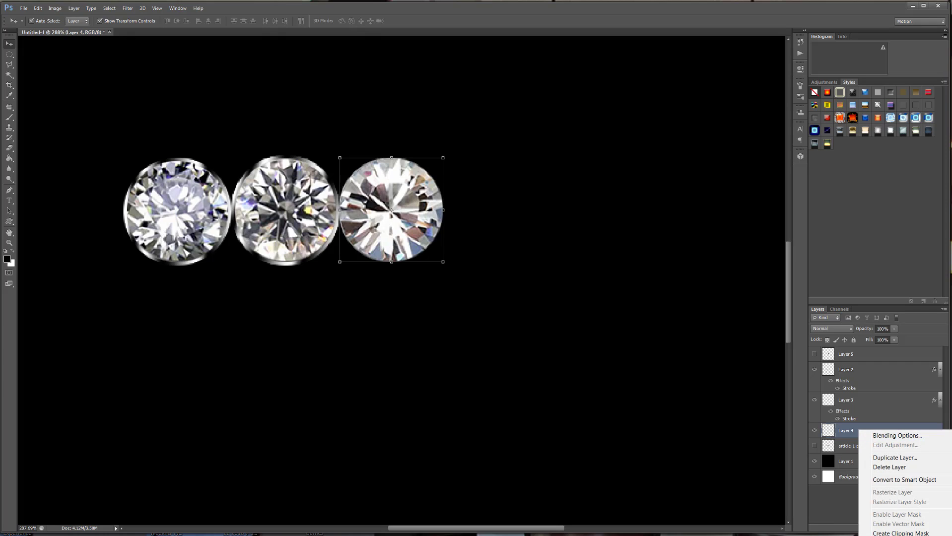
{"action": "left_click", "coordinate": [897, 535]}
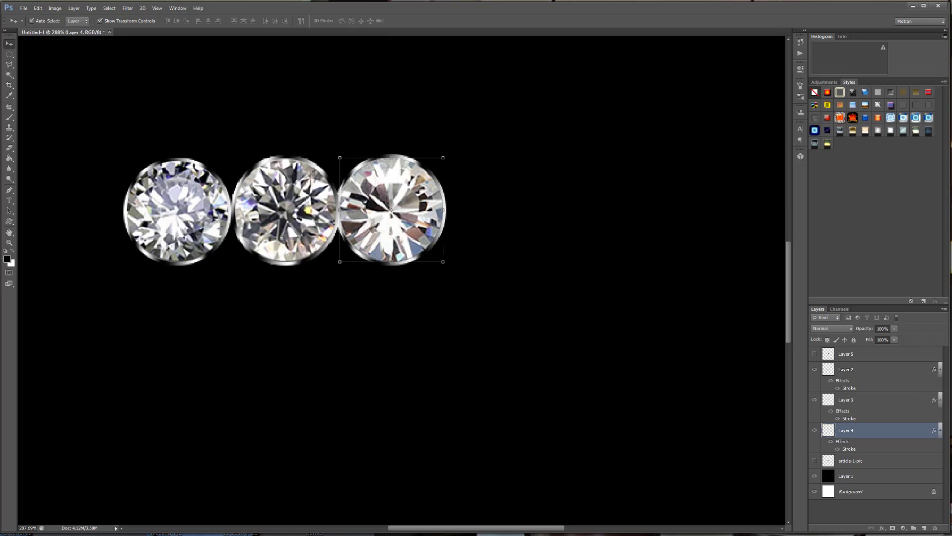
- Add a Bevel & Emboss effect with the Pillow Emboss style to the left gemstone and adjust its size
{"action": "left_click", "coordinate": [167, 202]}
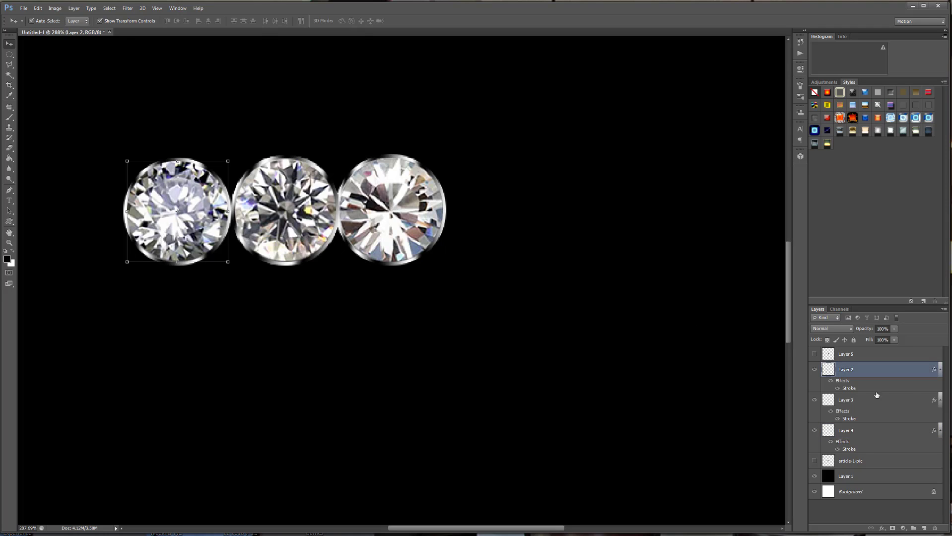
{"action": "double_click", "coordinate": [935, 369]}
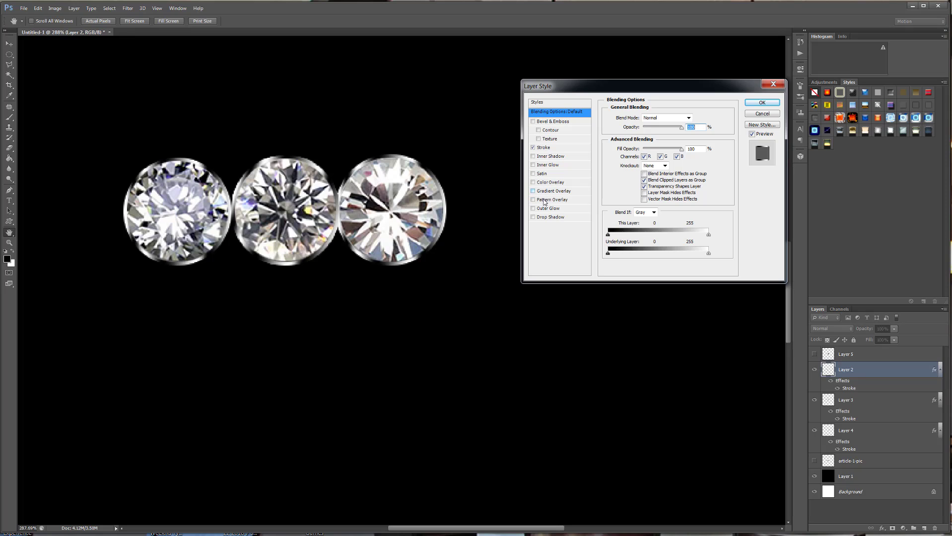
{"action": "left_click", "coordinate": [547, 122]}
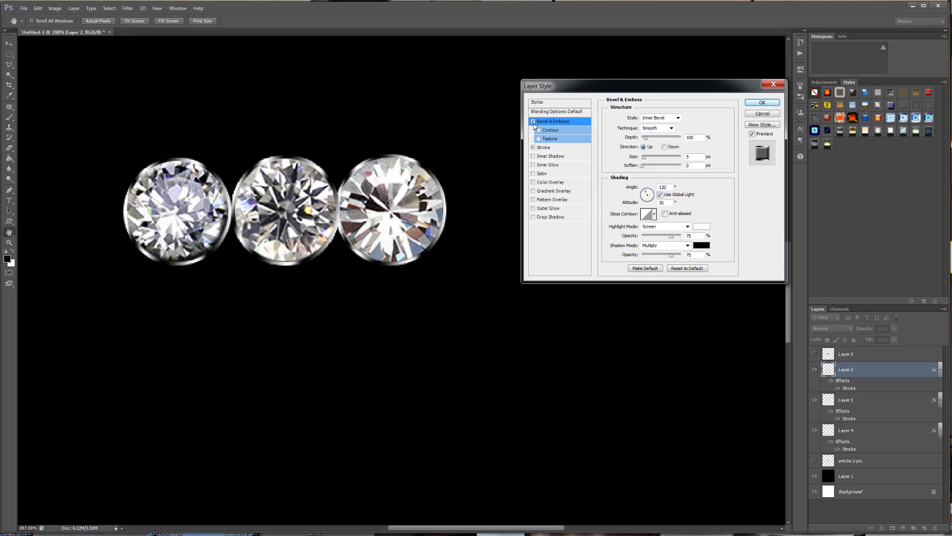
{"action": "left_click", "coordinate": [678, 119]}
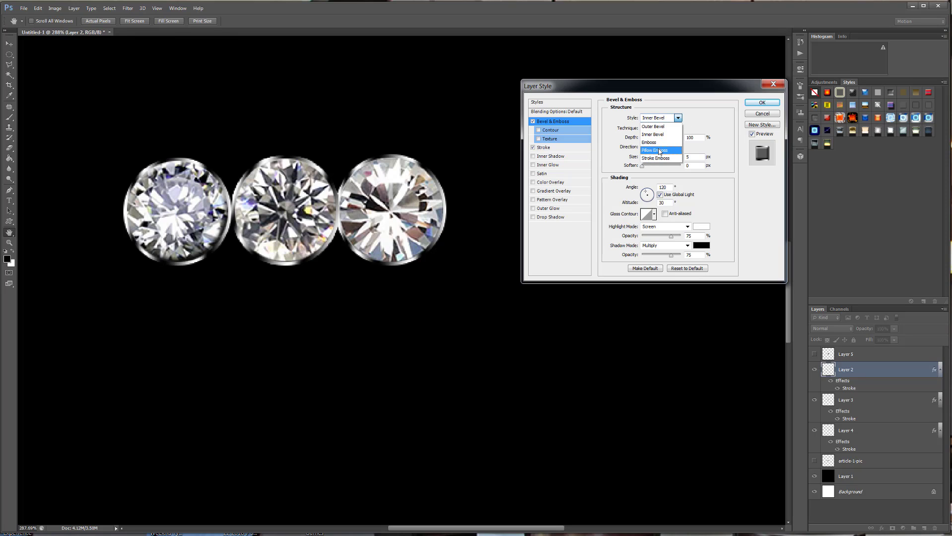
{"action": "left_click", "coordinate": [660, 150]}
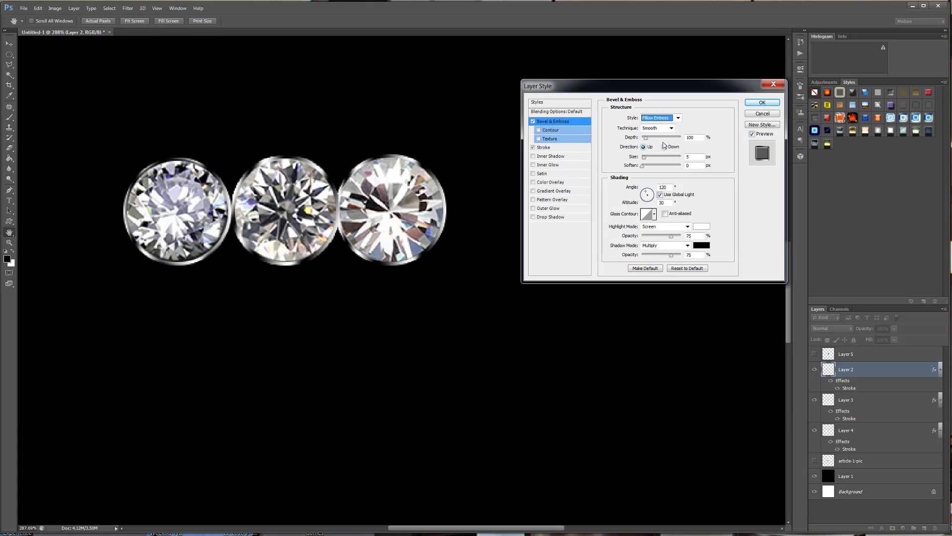
{"action": "left_click", "coordinate": [696, 157]}
{"action": "scroll", "coordinate": [698, 159], "scroll_direction": "down", "scroll_amount": 4}
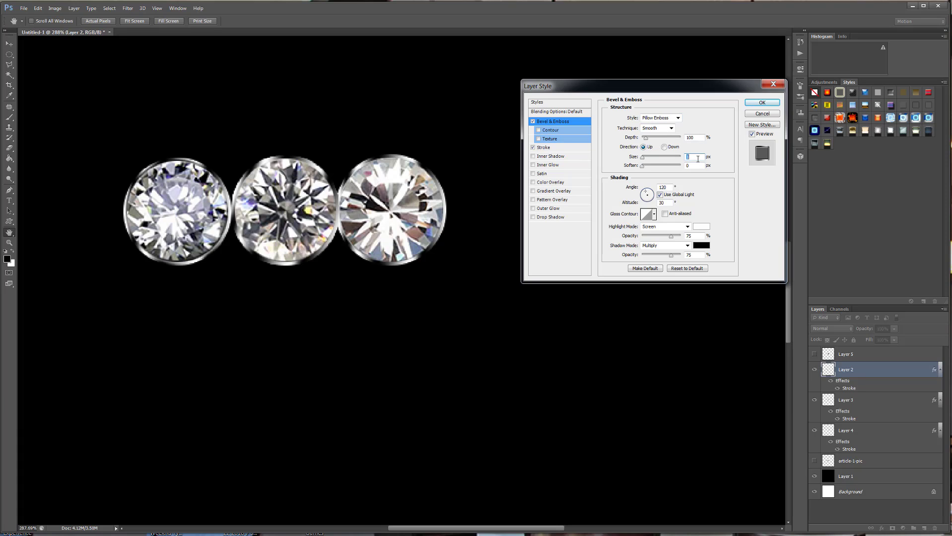
{"action": "scroll", "coordinate": [700, 157], "scroll_direction": "up", "scroll_amount": 3}
{"action": "left_click", "coordinate": [758, 103]}
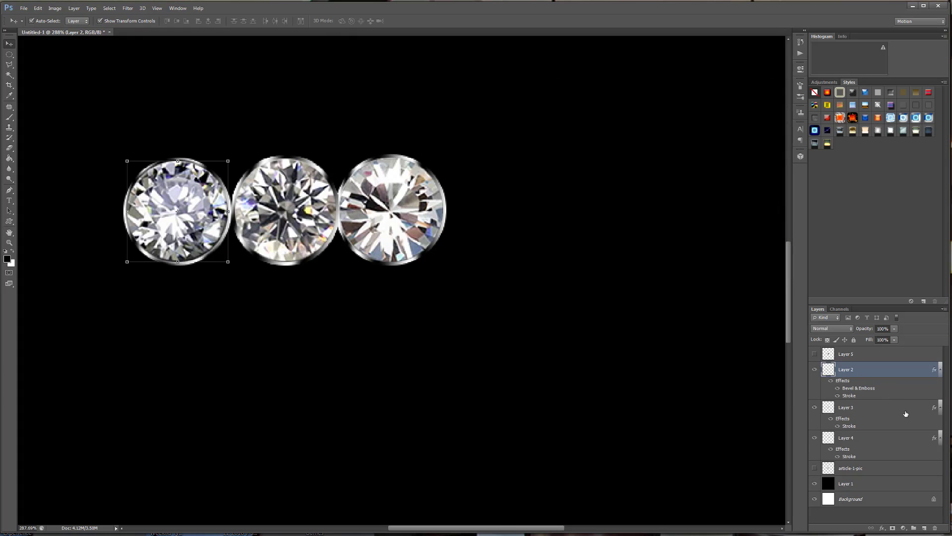
- Copy the left gemstone's bevel and stroke style and paste it onto the middle and right gemstones, Layer 3 and Layer 4
{"action": "right_click", "coordinate": [900, 374]}
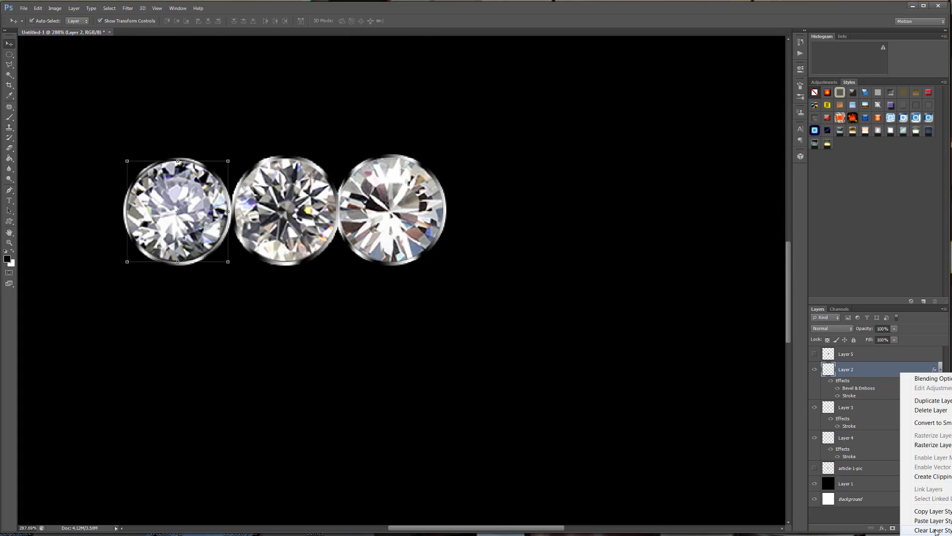
{"action": "left_click", "coordinate": [938, 512]}
{"action": "right_click", "coordinate": [854, 411]}
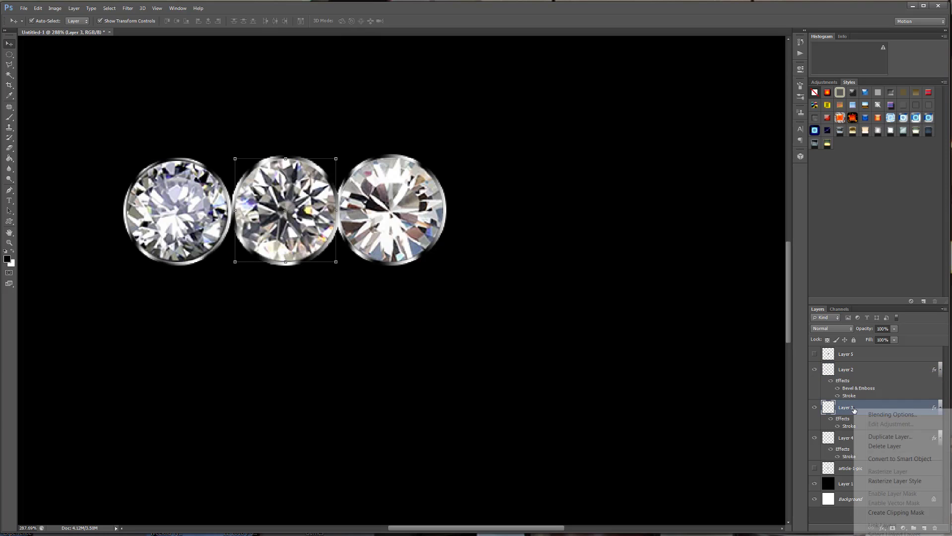
{"action": "left_click", "coordinate": [888, 535]}
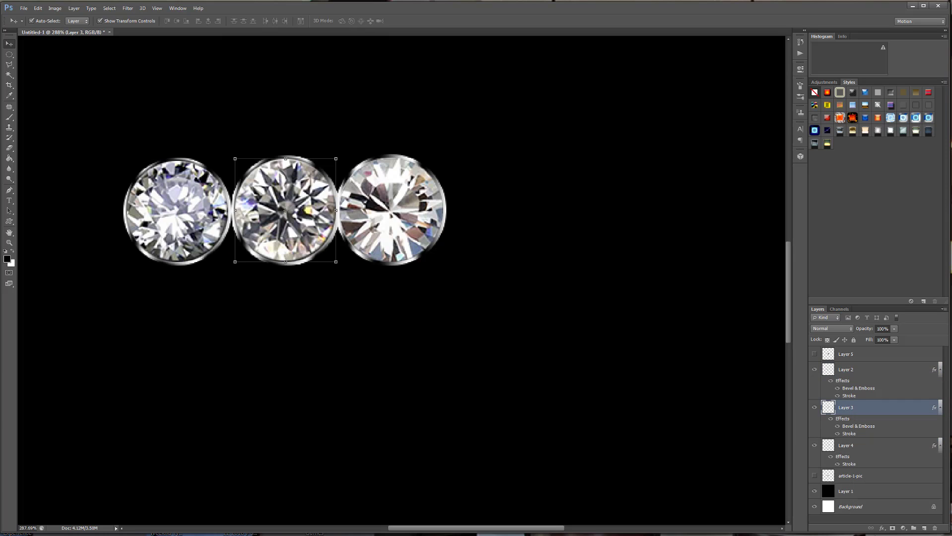
{"action": "right_click", "coordinate": [859, 447]}
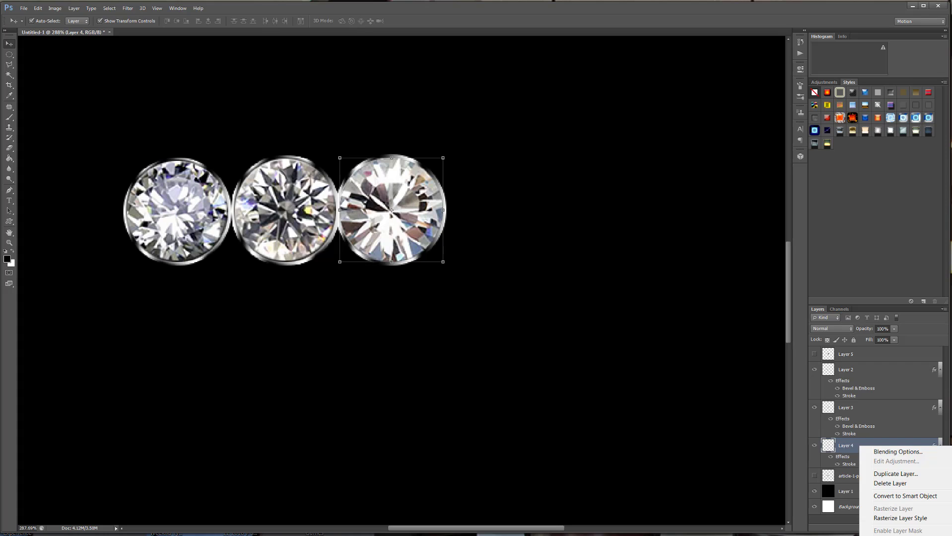
{"action": "left_click", "coordinate": [893, 535]}
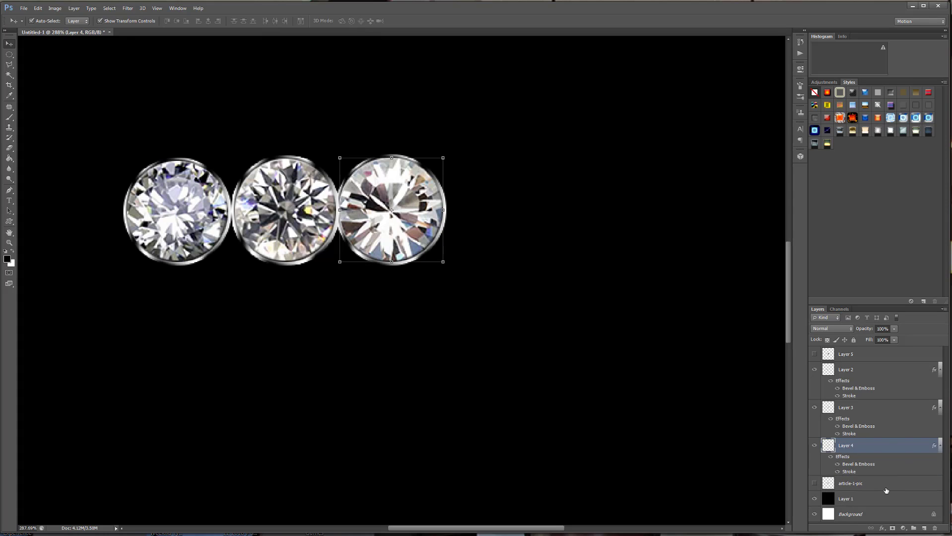
- Add an empty layer above article-1-pic, merge the right gemstone's Layer 4 down into it, and move the gemstone away from the row
{"action": "left_click", "coordinate": [889, 483]}
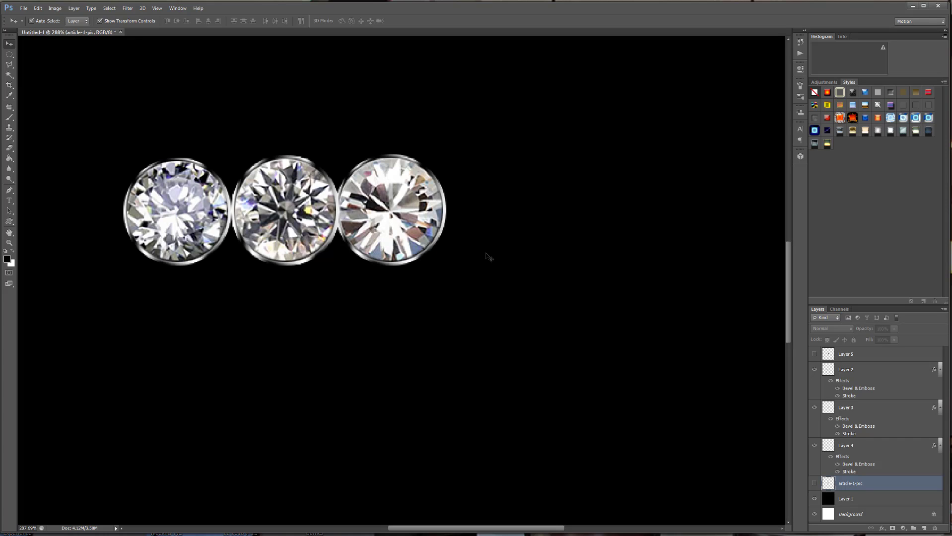
{"action": "left_click", "coordinate": [924, 528]}
{"action": "left_click", "coordinate": [866, 453]}
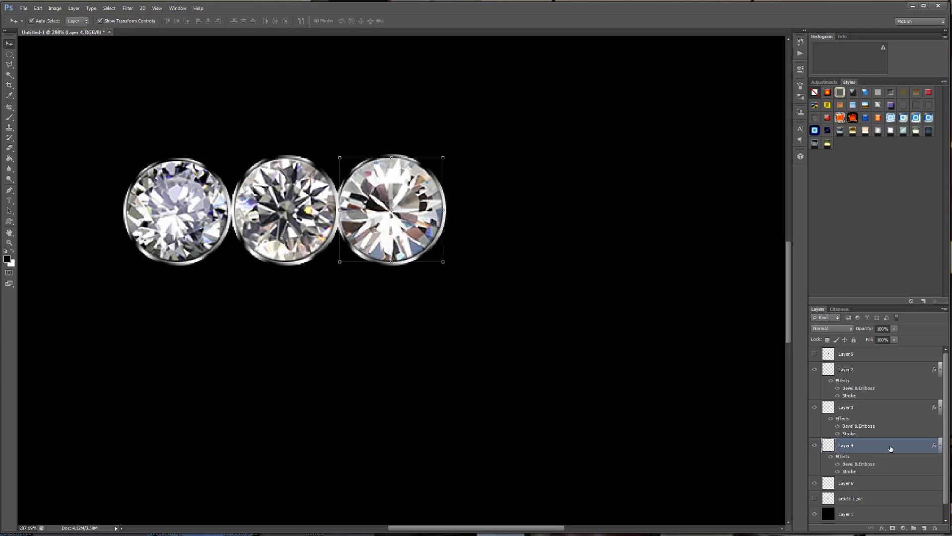
{"action": "key", "text": "ctrl+e"}
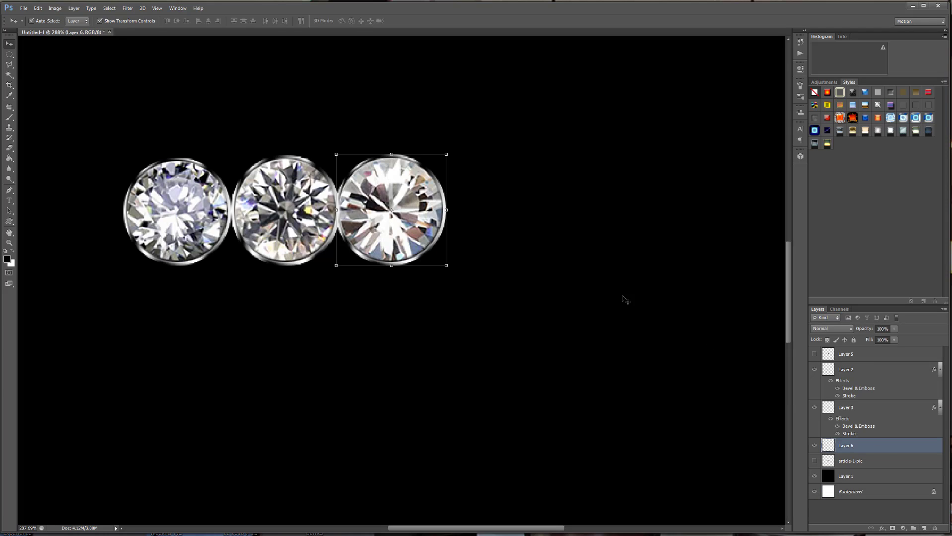
{"action": "left_click_drag", "start_coordinate": [422, 202], "coordinate": [517, 173]}
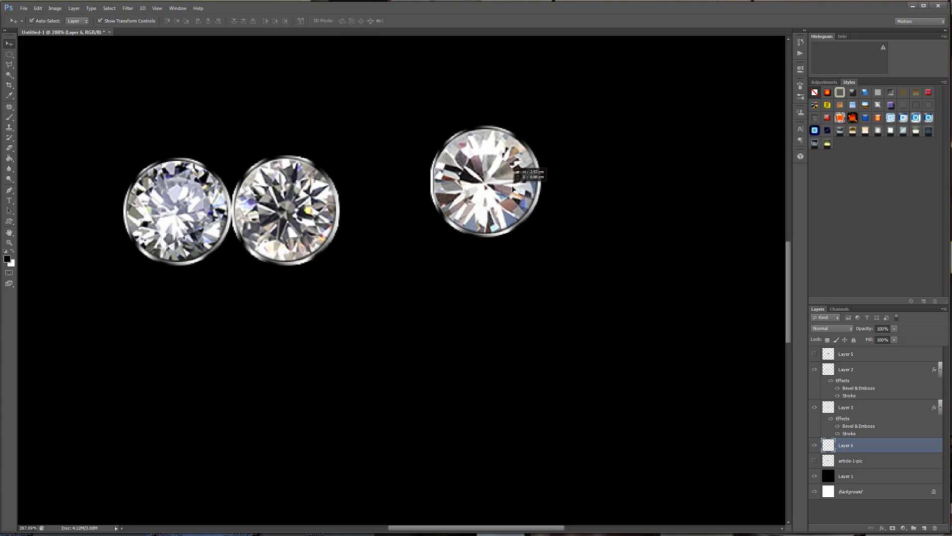
{"action": "left_click", "coordinate": [812, 446]}
{"action": "left_click", "coordinate": [812, 446]}
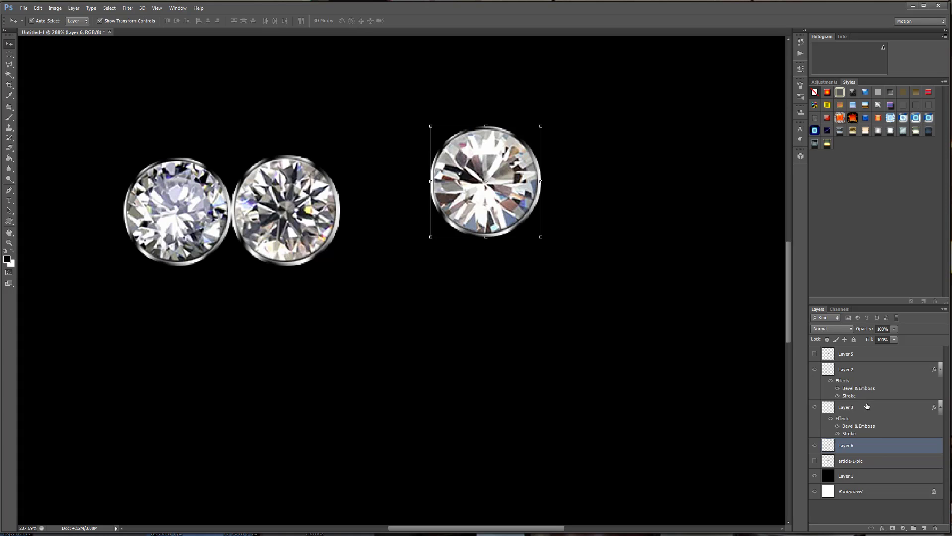
- Add an empty layer beneath Layer 3, merge the middle gemstone down into it, and move it below the row
{"action": "left_click", "coordinate": [933, 527]}
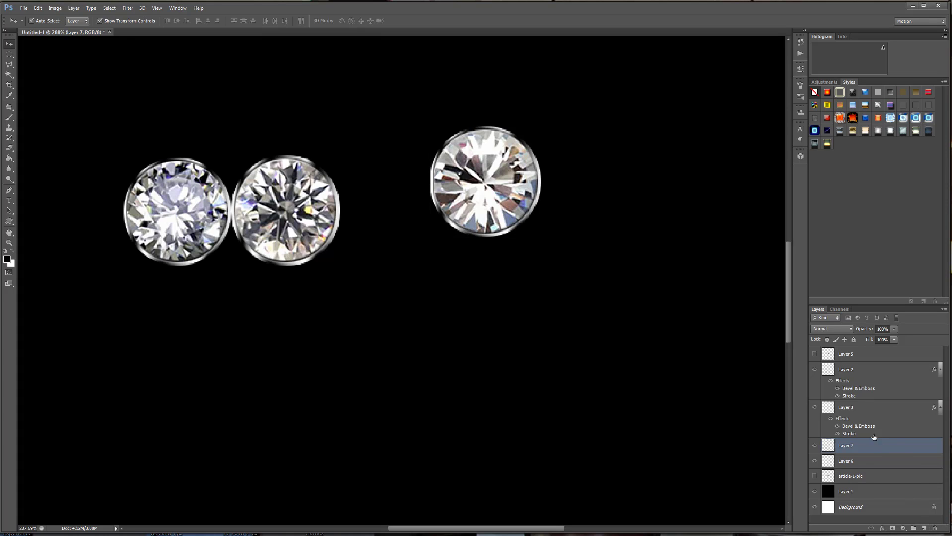
{"action": "left_click", "coordinate": [862, 408]}
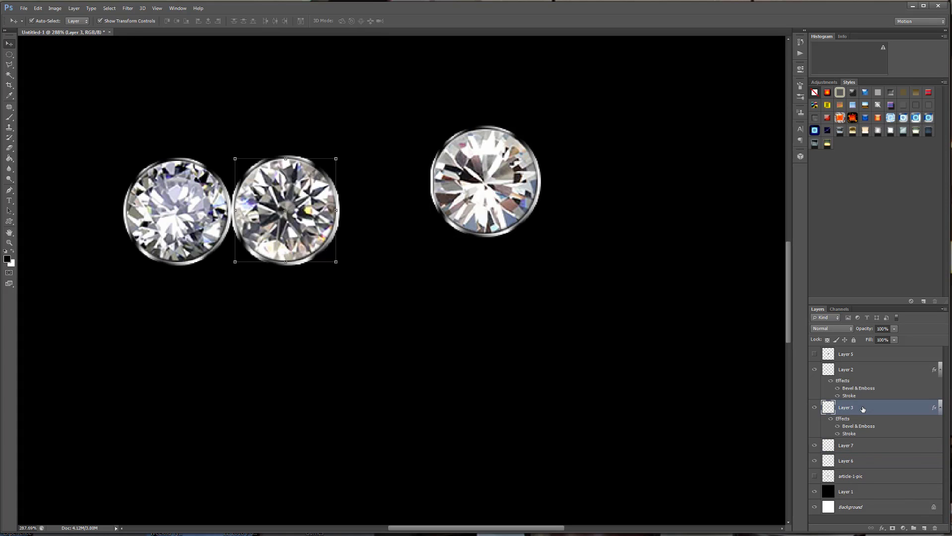
{"action": "key", "text": "ctrl+e"}
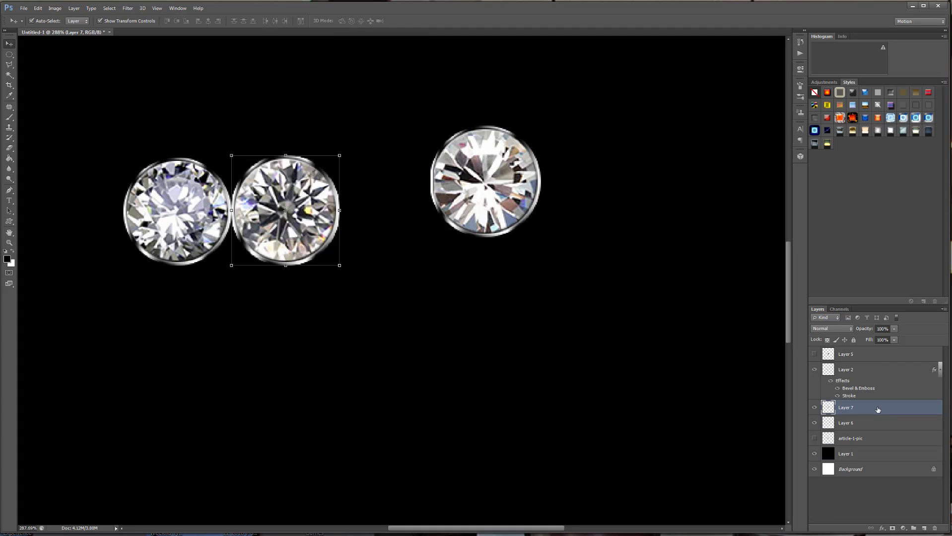
{"action": "left_click_drag", "start_coordinate": [331, 210], "coordinate": [427, 322]}
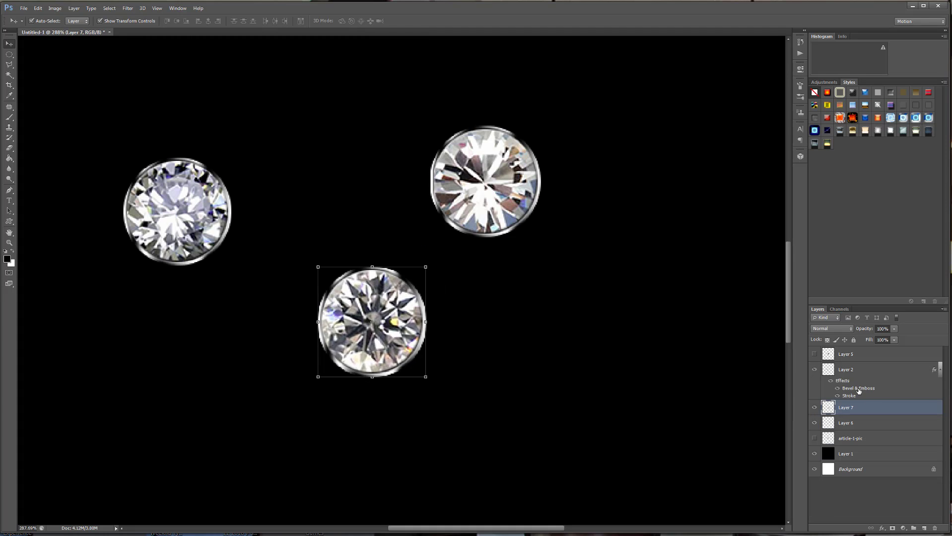
- Add an empty layer beneath Layer 2, merge the left gemstone down into it, and shift the gemstone slightly up and right
{"action": "left_click", "coordinate": [925, 528]}
{"action": "left_click", "coordinate": [867, 371]}
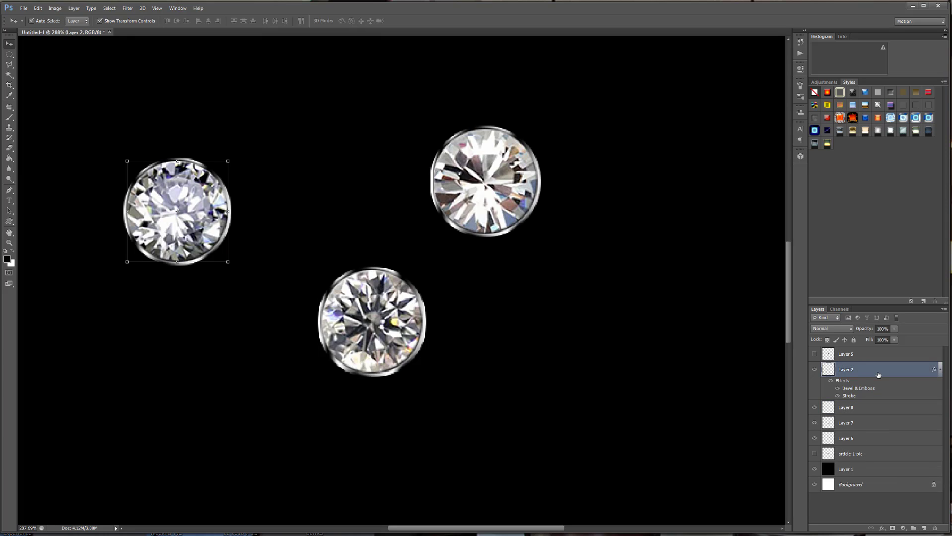
{"action": "key", "text": "ctrl+e"}
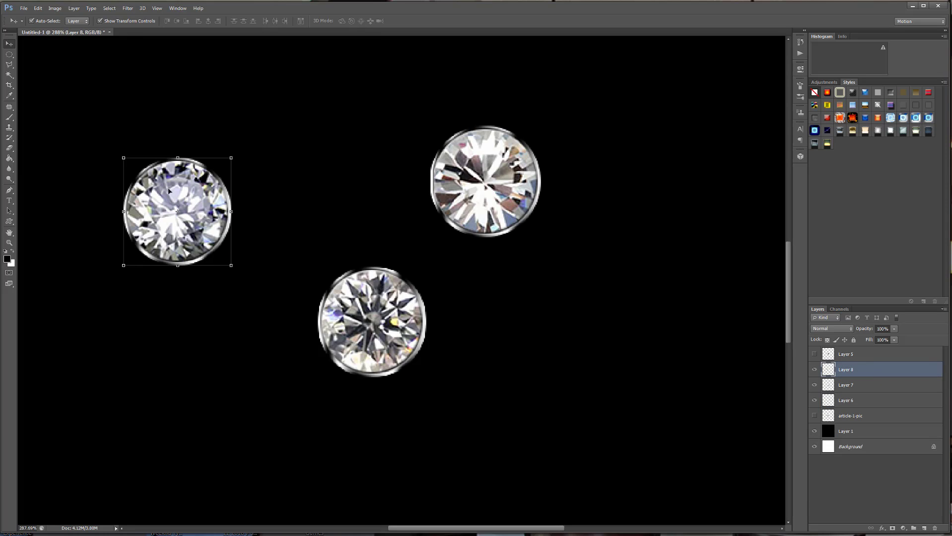
{"action": "left_click_drag", "start_coordinate": [178, 211], "coordinate": [194, 194]}
- Move the Layer 7 and Layer 6 gemstones back into a row beside the left gemstone
{"action": "left_click", "coordinate": [383, 285]}
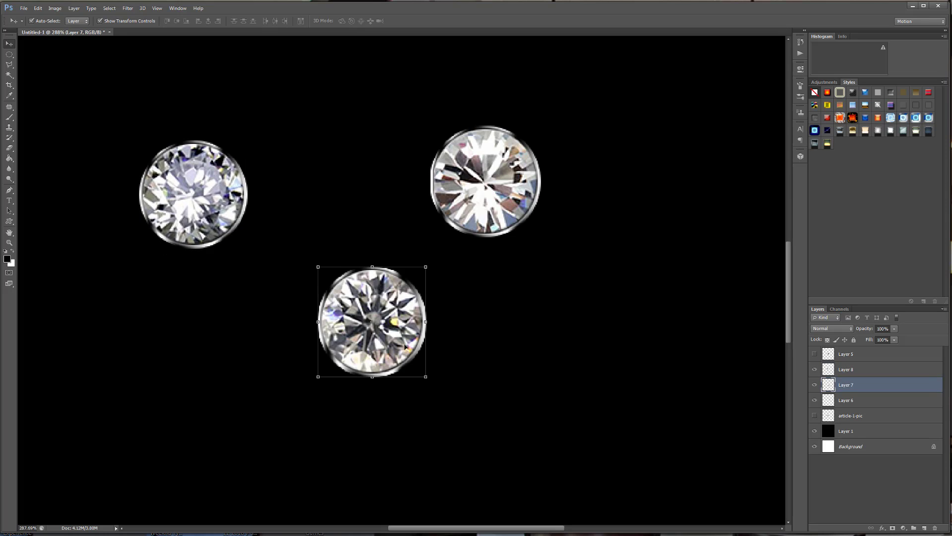
{"action": "left_click_drag", "start_coordinate": [413, 328], "coordinate": [344, 205]}
{"action": "left_click_drag", "start_coordinate": [487, 192], "coordinate": [418, 205]}
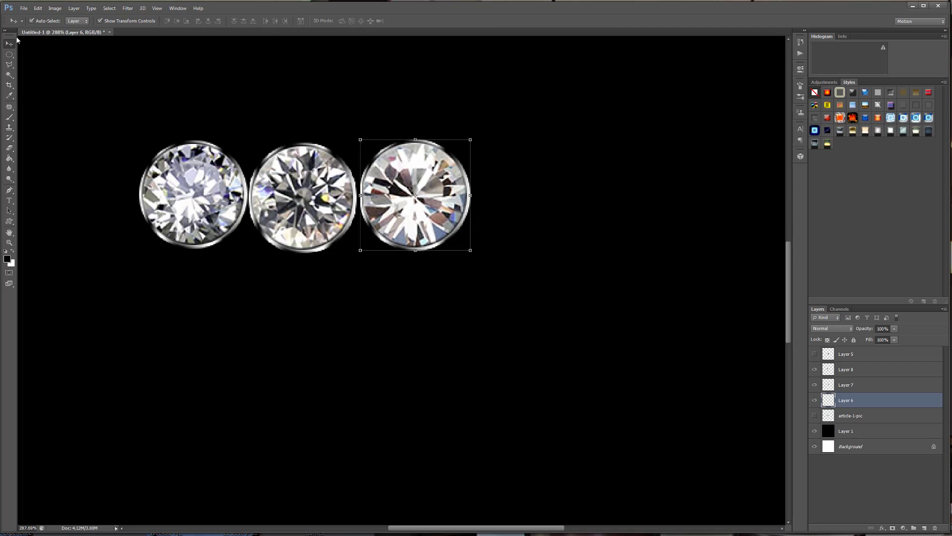
- Marquee a rectangle around the three gemstones, fill it with golden yellow #ffc028 on Layer 6, and deselect
{"action": "right_click", "coordinate": [9, 54]}
{"action": "left_click", "coordinate": [40, 55]}
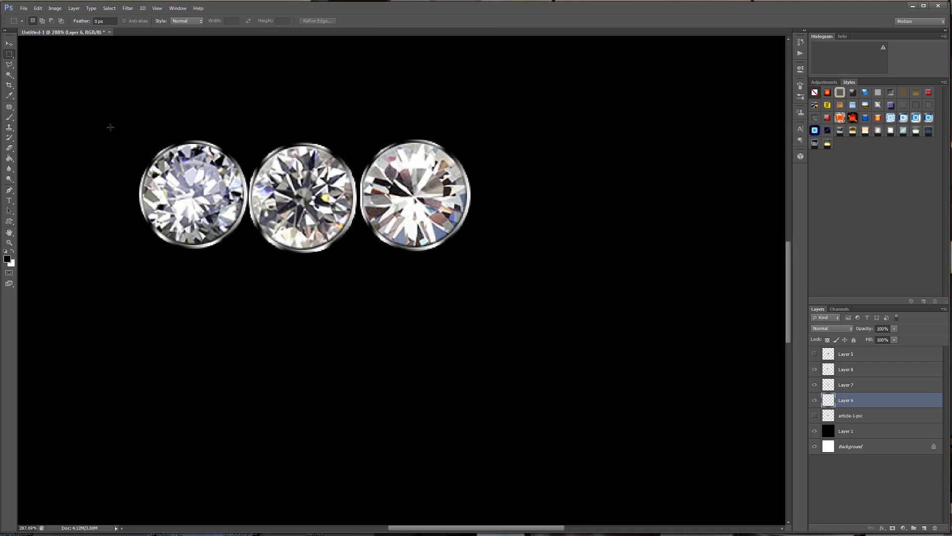
{"action": "left_click_drag", "start_coordinate": [109, 127], "coordinate": [520, 297]}
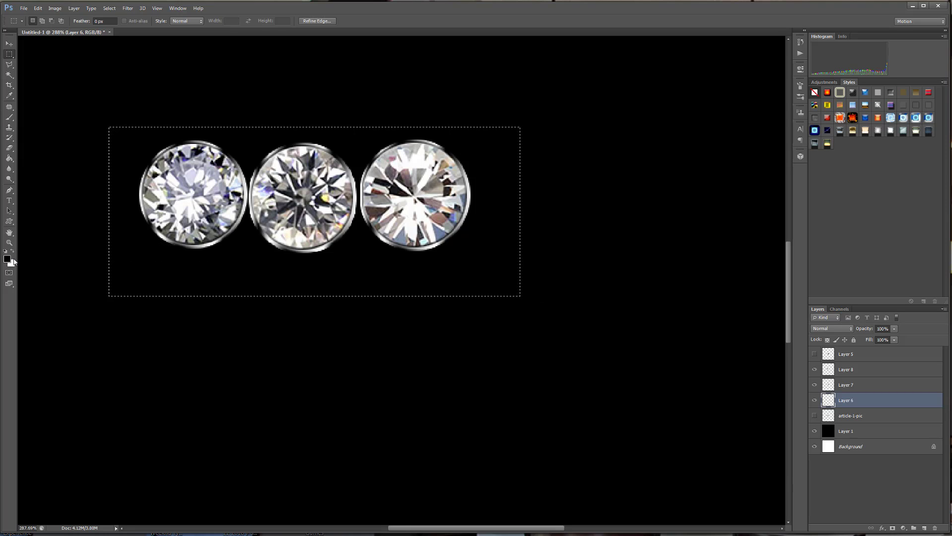
{"action": "key", "text": "g"}
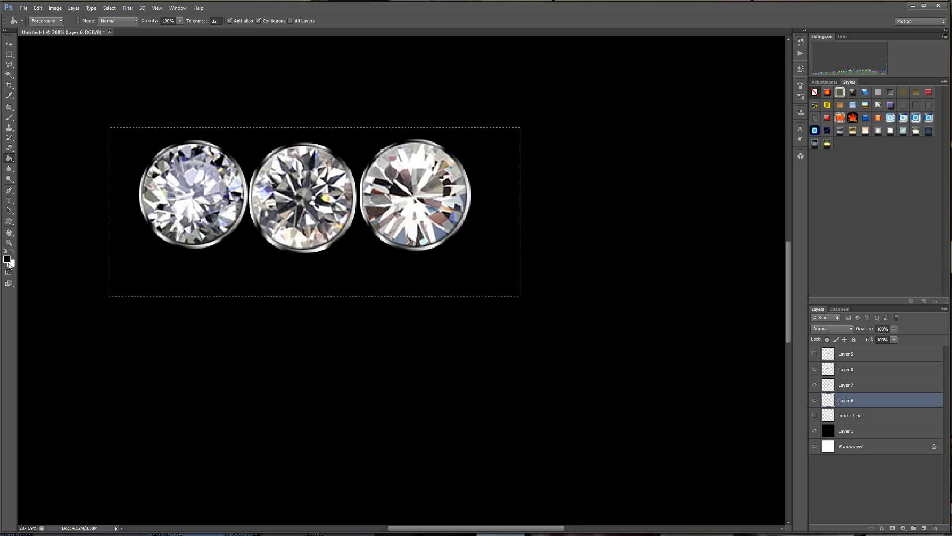
{"action": "left_click", "coordinate": [8, 259]}
{"action": "left_click", "coordinate": [560, 274]}
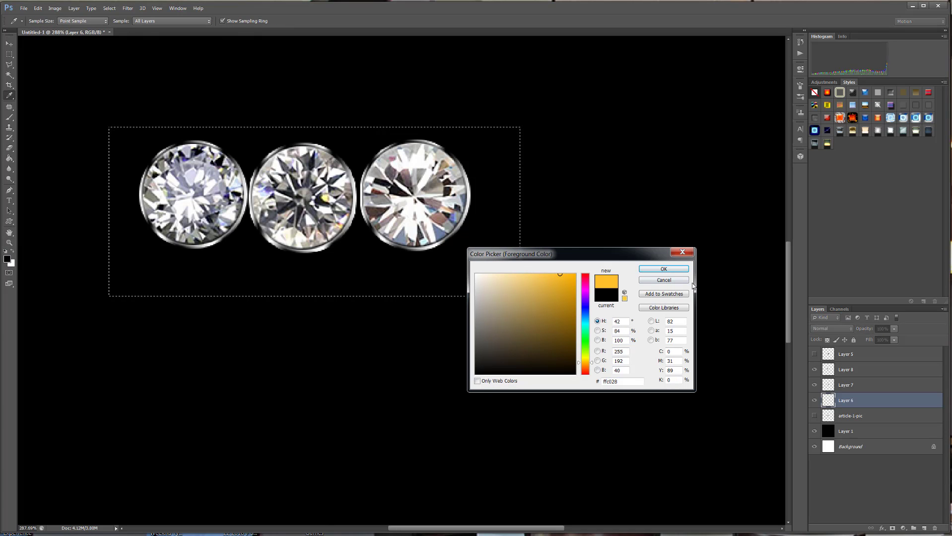
{"action": "left_click", "coordinate": [668, 269]}
{"action": "left_click", "coordinate": [510, 268]}
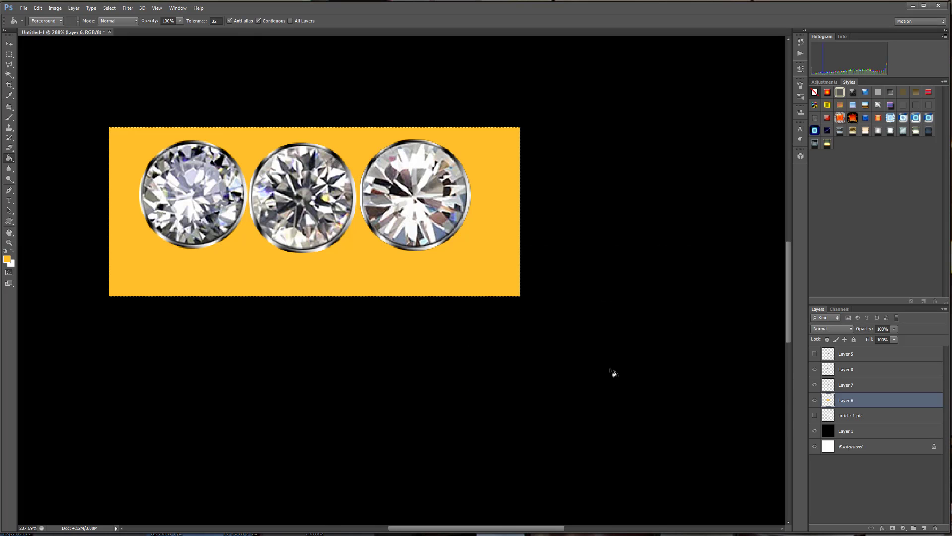
{"action": "left_click", "coordinate": [124, 9]}
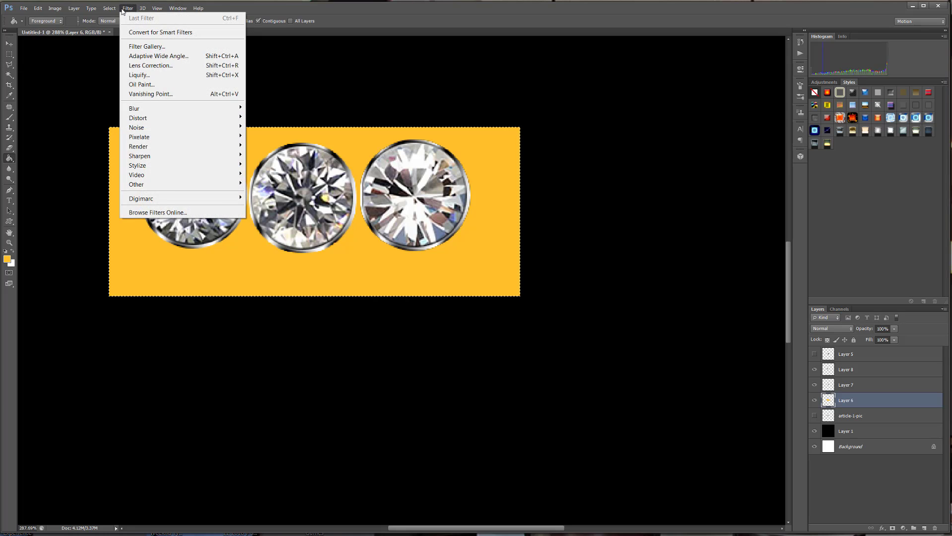
{"action": "left_click", "coordinate": [119, 27]}
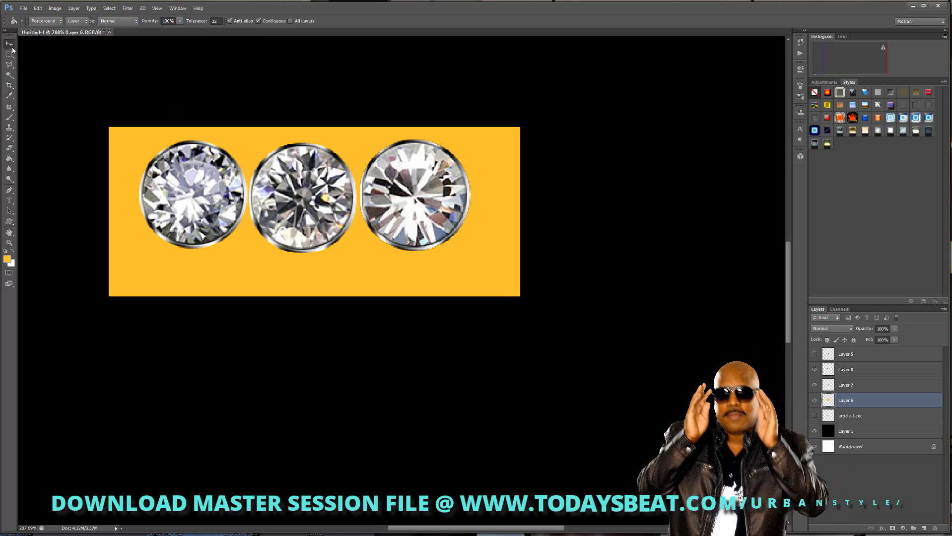
- Move the left gemstone to the upper-left corner of the yellow rectangle, aligned with its edges
{"action": "left_click", "coordinate": [10, 45]}
{"action": "left_click_drag", "start_coordinate": [211, 183], "coordinate": [184, 170]}
{"action": "key", "text": "Left"}
{"action": "key", "text": "Left"}
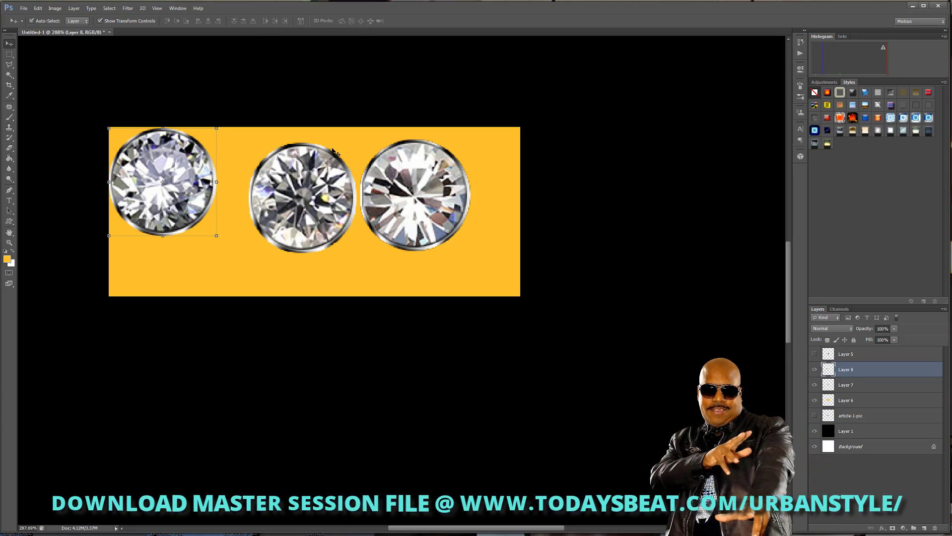
{"action": "key", "text": "Up"}
{"action": "key", "text": "Up"}
{"action": "key", "text": "Down"}
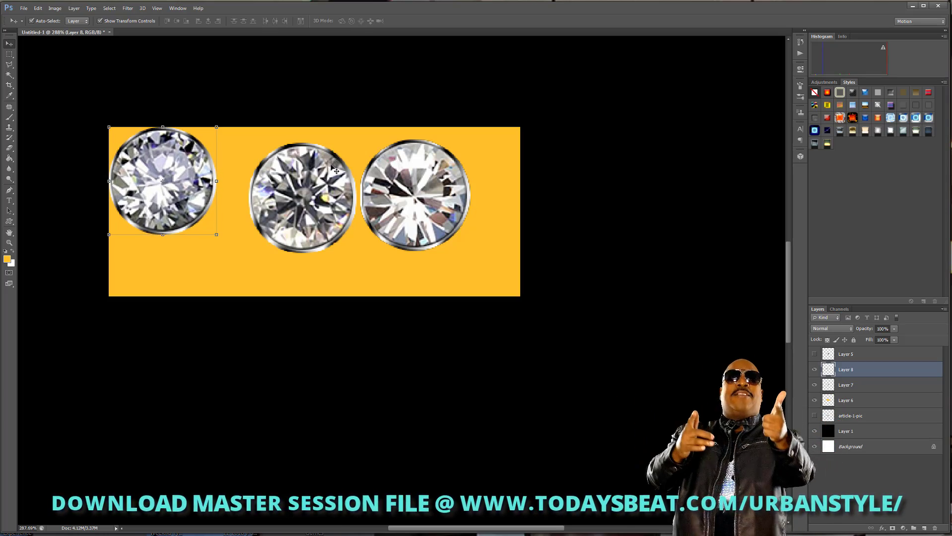
- Nudge the middle gemstone up and left until it sits right beside the left gemstone along the rectangle's upper edge
{"action": "left_click", "coordinate": [336, 172]}
{"action": "key", "text": "Up"}
{"action": "key", "text": "Up"}
{"action": "key", "text": "Up"}
{"action": "key", "text": "Up"}
{"action": "key", "text": "Up"}
{"action": "key", "text": "Up"}
{"action": "key", "text": "Up"}
{"action": "key", "text": "Up"}
{"action": "key", "text": "Up"}
{"action": "key", "text": "Up"}
{"action": "key", "text": "Up"}
{"action": "key", "text": "Up"}
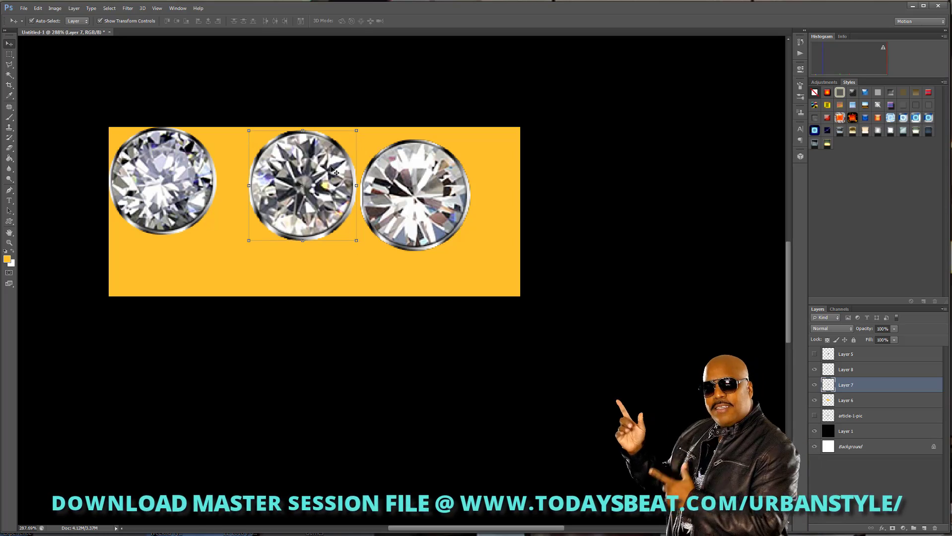
{"action": "key", "text": "Left"}
{"action": "key", "text": "Left"}
{"action": "key", "text": "Left"}
{"action": "key", "text": "Left"}
{"action": "key", "text": "Left"}
{"action": "key", "text": "Left"}
{"action": "key", "text": "Left"}
{"action": "key", "text": "Left"}
{"action": "key", "text": "Left"}
{"action": "key", "text": "Left"}
{"action": "key", "text": "Left"}
{"action": "key", "text": "Left"}
{"action": "key", "text": "Left"}
{"action": "key", "text": "Left"}
{"action": "key", "text": "Left"}
{"action": "key", "text": "Left"}
{"action": "key", "text": "Left"}
{"action": "key", "text": "Left"}
{"action": "key", "text": "Left"}
{"action": "key", "text": "Left"}
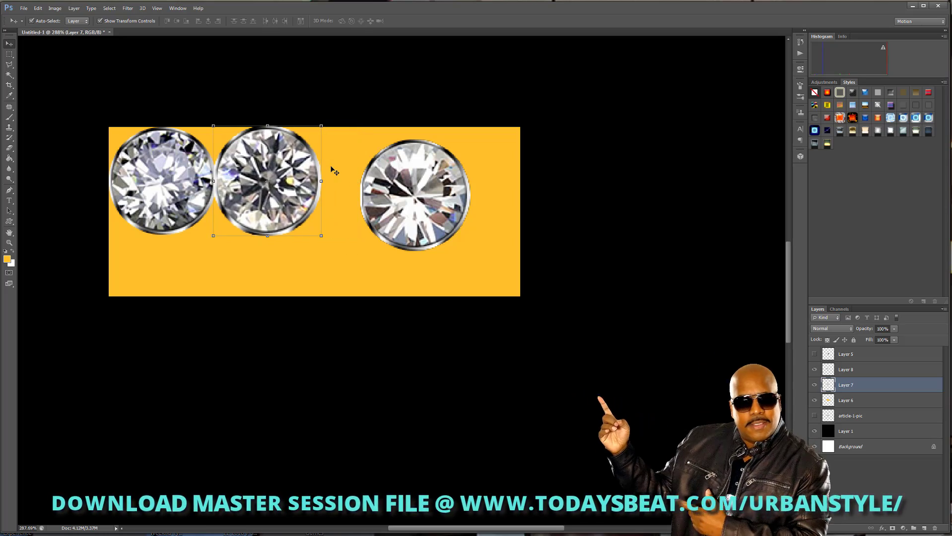
{"action": "key", "text": "Right"}
{"action": "key", "text": "Right"}
{"action": "key", "text": "Right"}
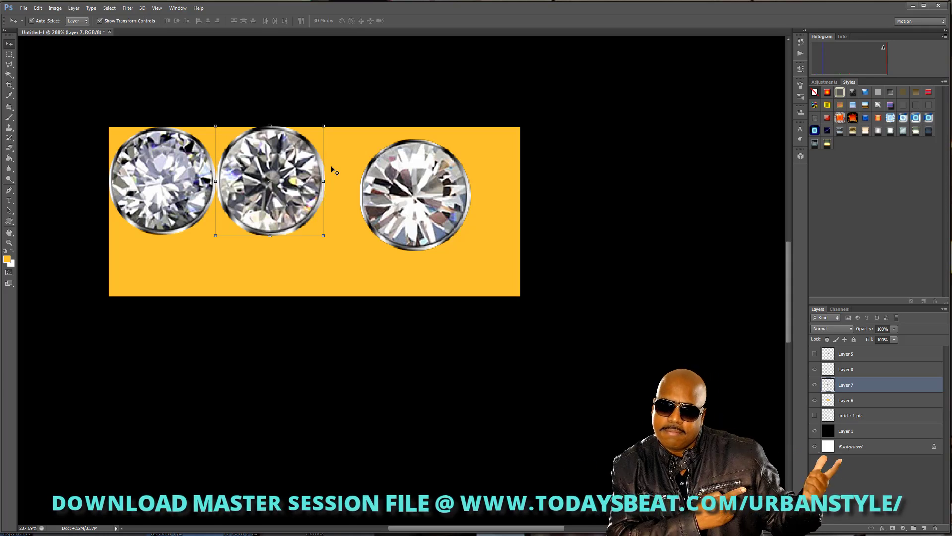
{"action": "key", "text": "Down"}
{"action": "key", "text": "Down"}
{"action": "left_click", "coordinate": [334, 170]}
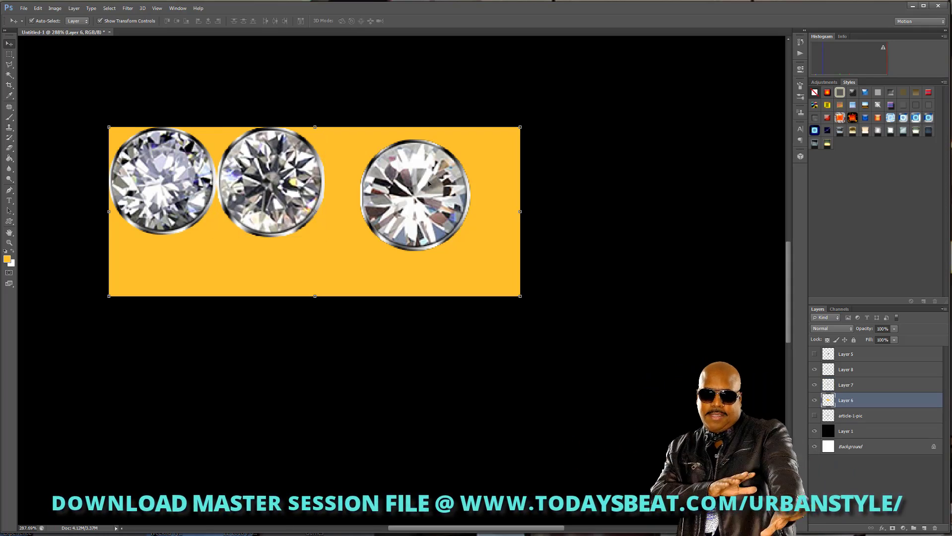
{"action": "left_click", "coordinate": [847, 384]}
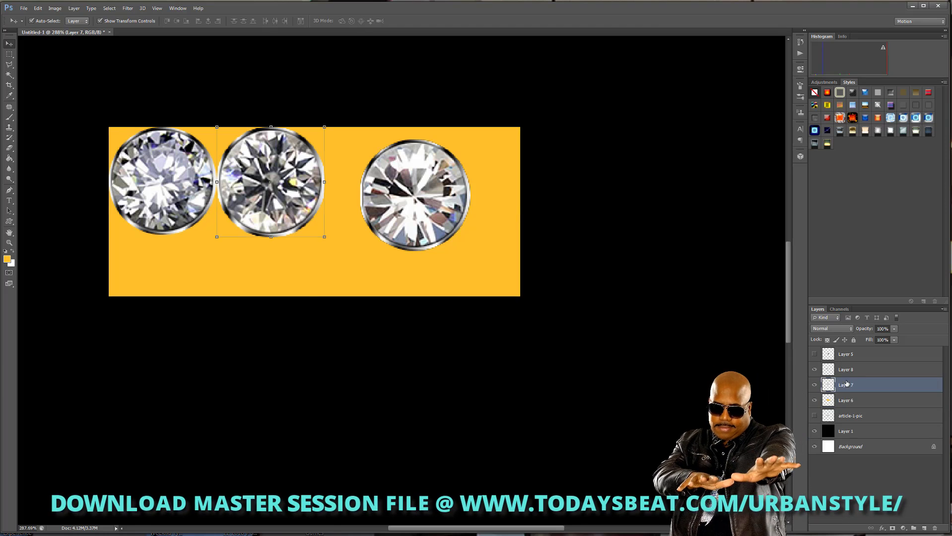
{"action": "left_click", "coordinate": [871, 368]}
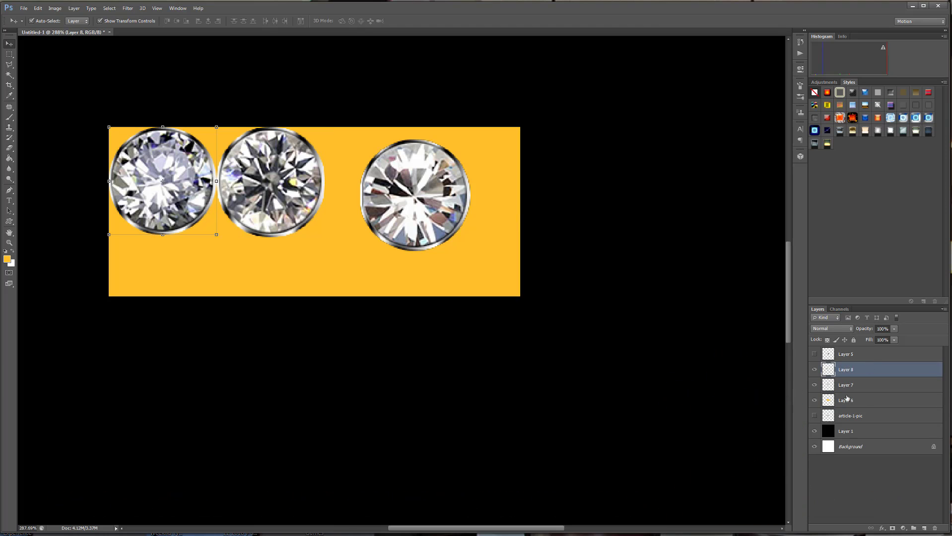
{"action": "left_click", "coordinate": [865, 405]}
{"action": "left_click", "coordinate": [869, 416]}
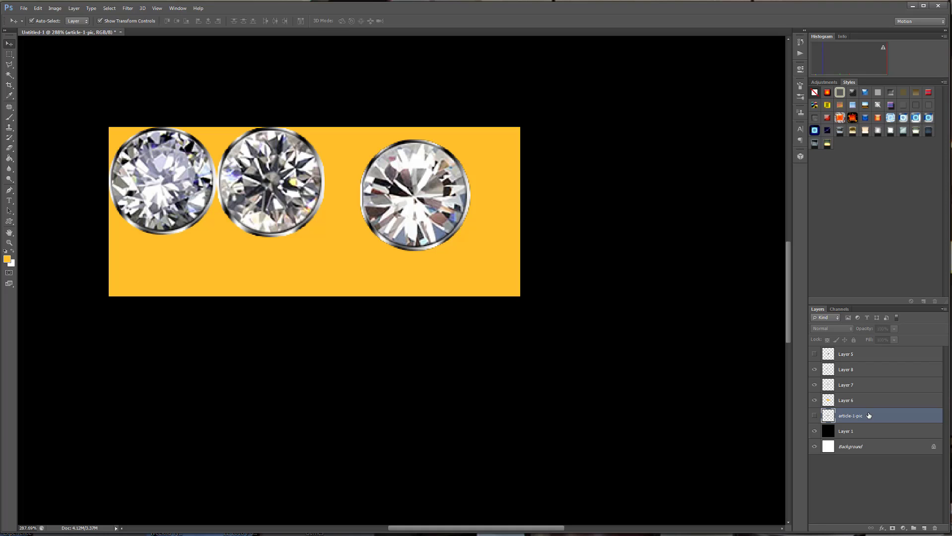
{"action": "left_click", "coordinate": [867, 358]}
{"action": "left_click", "coordinate": [858, 368]}
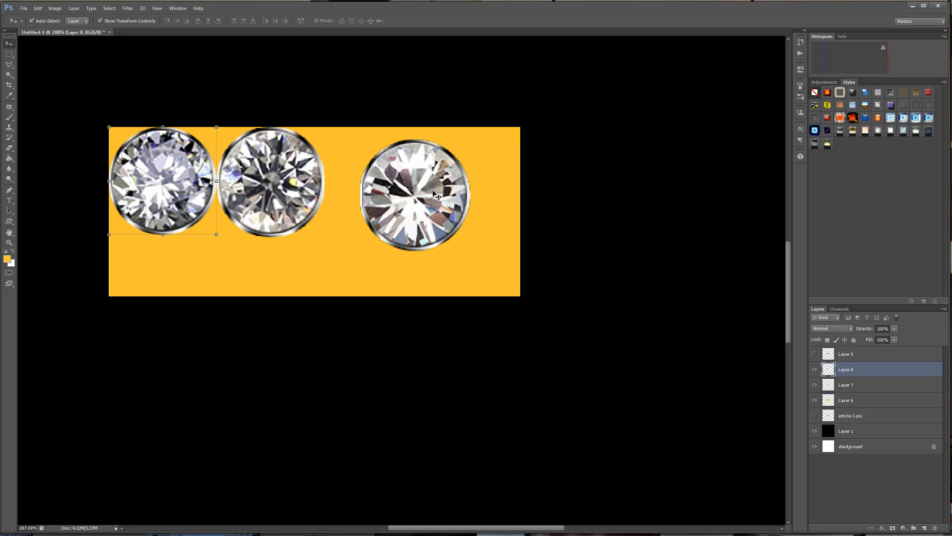
- Move Layer 6, with the yellow rectangle and its gemstone, down and right away from the other two gemstones
{"action": "left_click_drag", "start_coordinate": [436, 196], "coordinate": [595, 317]}
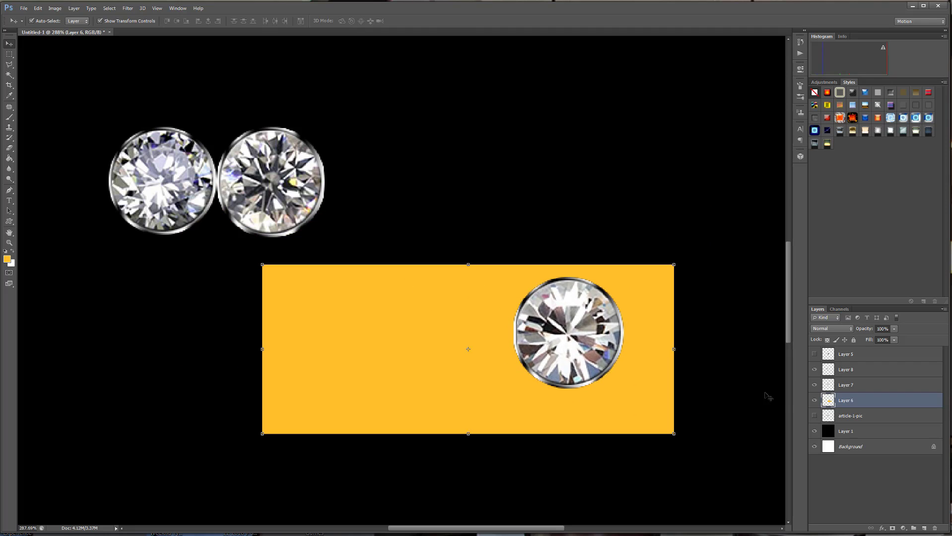
{"action": "left_click", "coordinate": [814, 401]}
{"action": "left_click", "coordinate": [814, 401]}
- Select the yellow area on Layer 6 with the Magic Wand, invert the selection, and undo the removal of the gemstone
{"action": "left_click", "coordinate": [10, 75]}
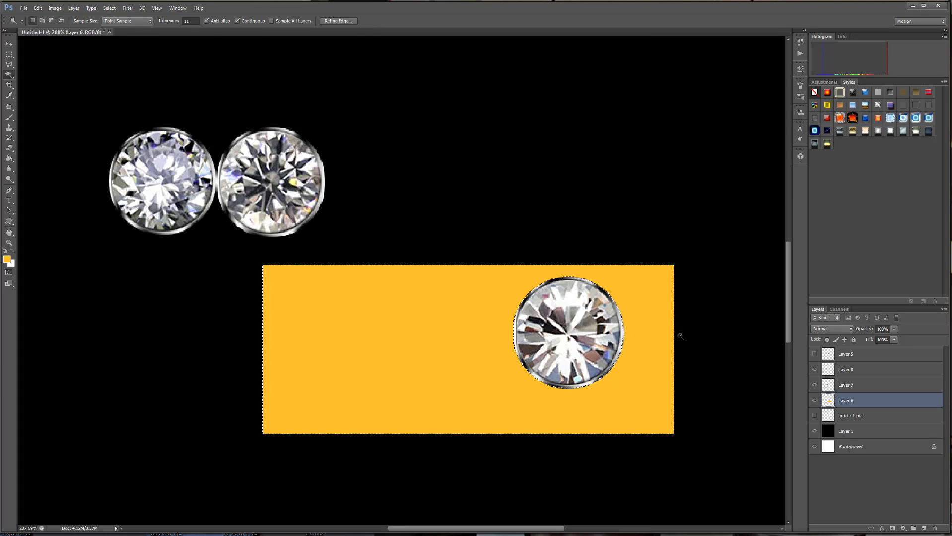
{"action": "left_click", "coordinate": [122, 11]}
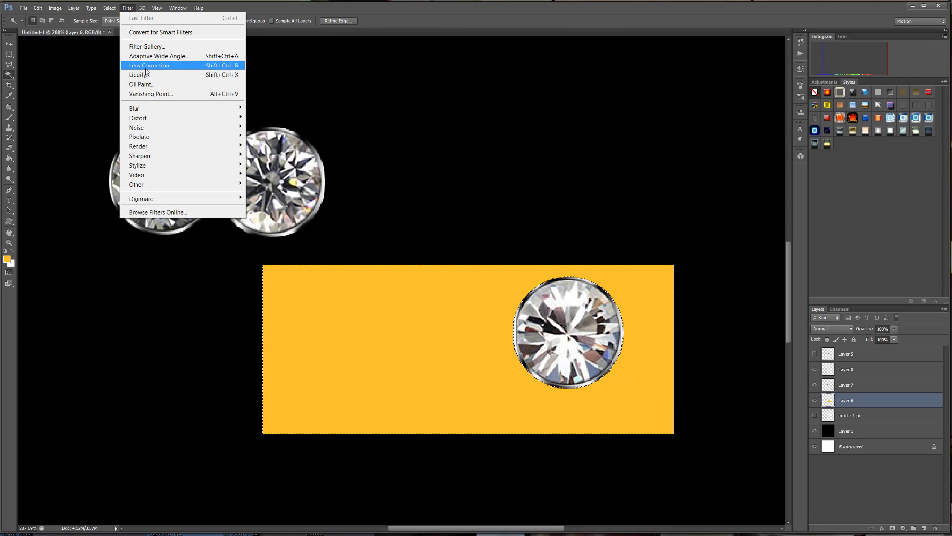
{"action": "mouse_move", "coordinate": [109, 8]}
{"action": "left_click", "coordinate": [127, 46]}
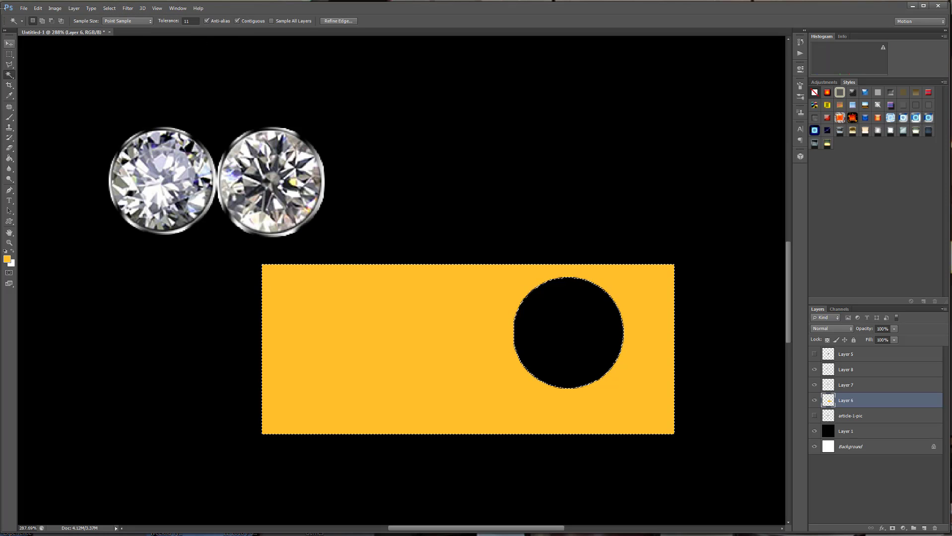
{"action": "left_click", "coordinate": [38, 9]}
{"action": "left_click", "coordinate": [65, 38]}
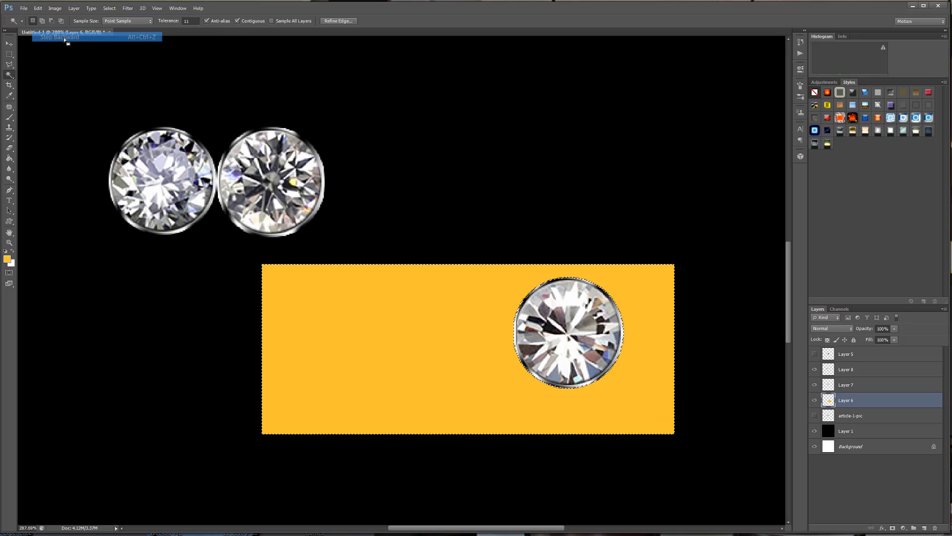
- Remove the yellow rectangle from Layer 6, leaving only its gemstone, and clear the selection
{"action": "left_click", "coordinate": [128, 9]}
{"action": "mouse_move", "coordinate": [107, 10]}
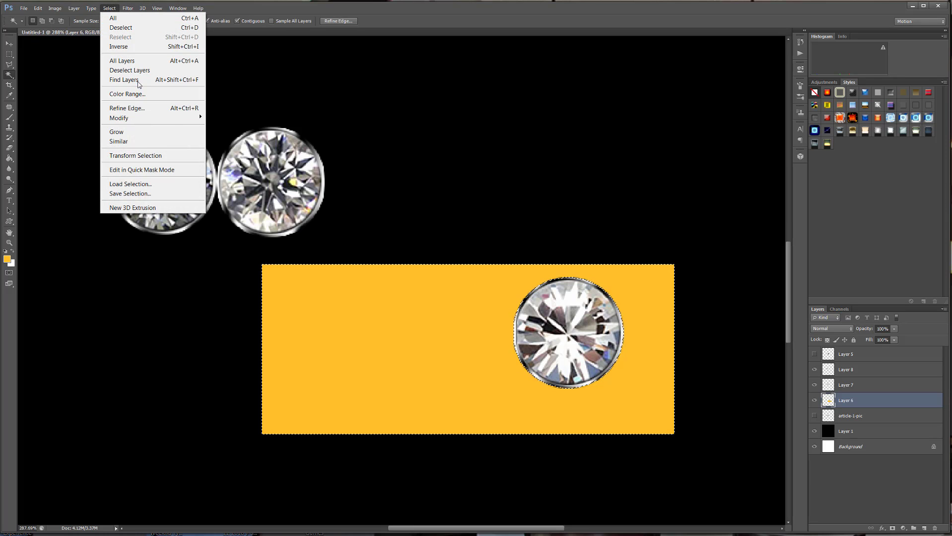
{"action": "left_click", "coordinate": [118, 46]}
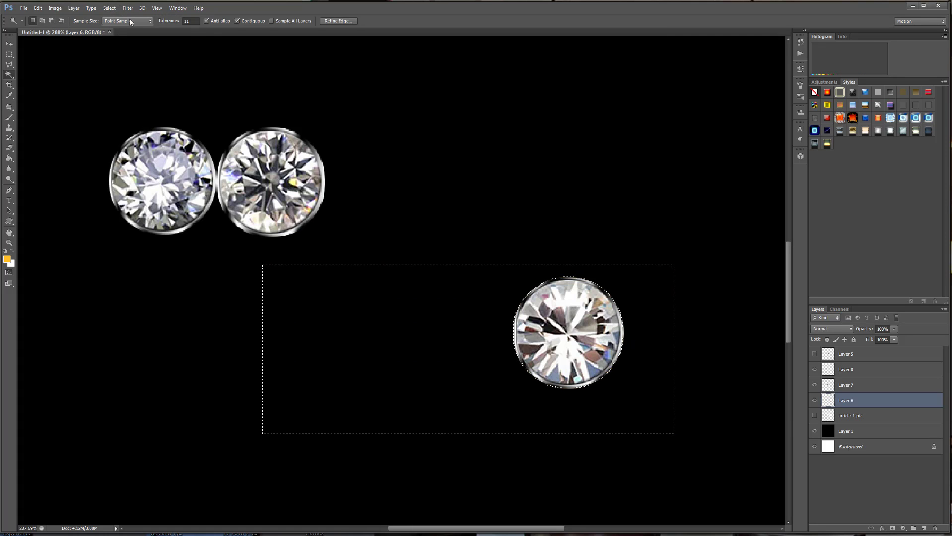
{"action": "left_click", "coordinate": [109, 9]}
{"action": "left_click", "coordinate": [119, 27]}
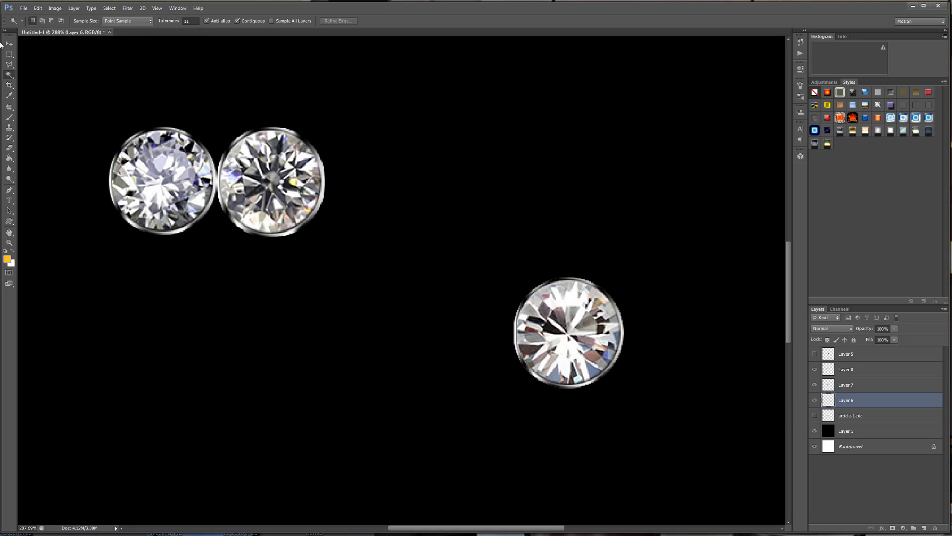
- Move the Layer 6 gemstone right beside the middle gemstone, and draw a thin rectangular marquee above the row
{"action": "left_click", "coordinate": [8, 44]}
{"action": "left_click_drag", "start_coordinate": [593, 308], "coordinate": [405, 159]}
{"action": "left_click", "coordinate": [9, 53]}
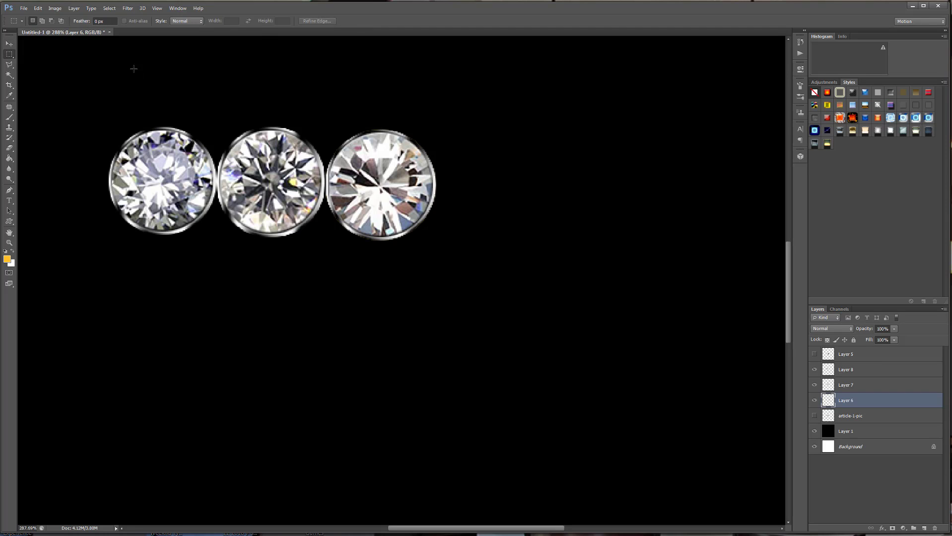
{"action": "left_click_drag", "start_coordinate": [78, 67], "coordinate": [322, 89]}
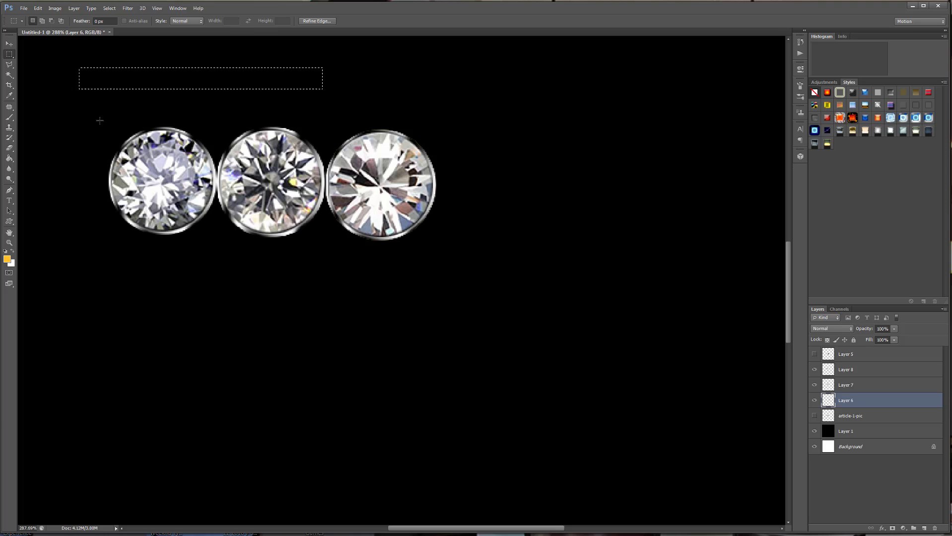
- Clear the marquee selection and align the three gemstones by their top edges
{"action": "left_click", "coordinate": [9, 44]}
{"action": "left_click", "coordinate": [182, 162]}
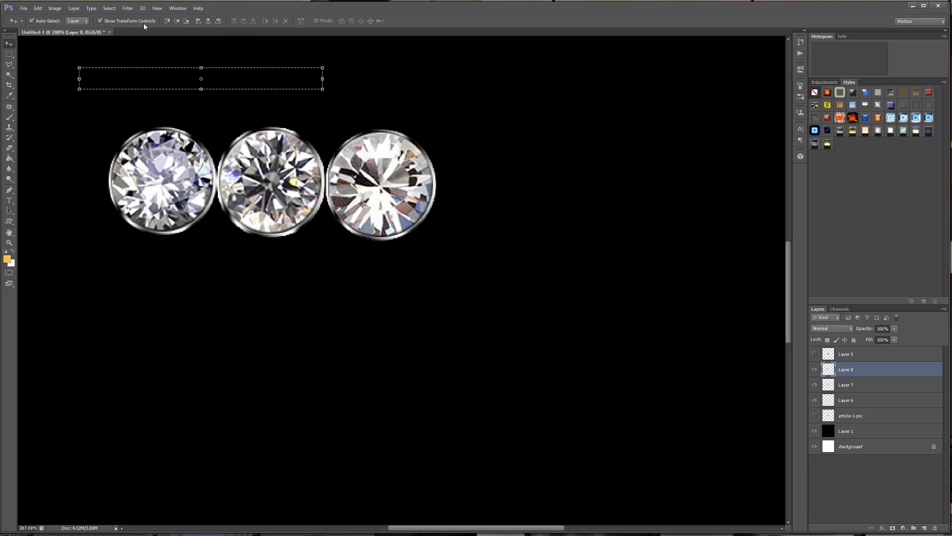
{"action": "left_click", "coordinate": [109, 8]}
{"action": "left_click", "coordinate": [121, 28]}
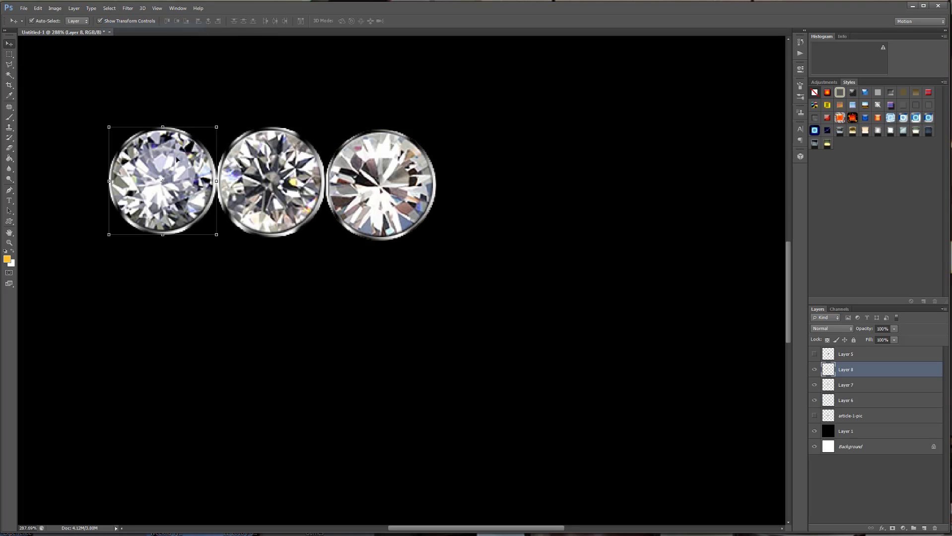
{"action": "left_click", "coordinate": [268, 182], "text": "shift"}
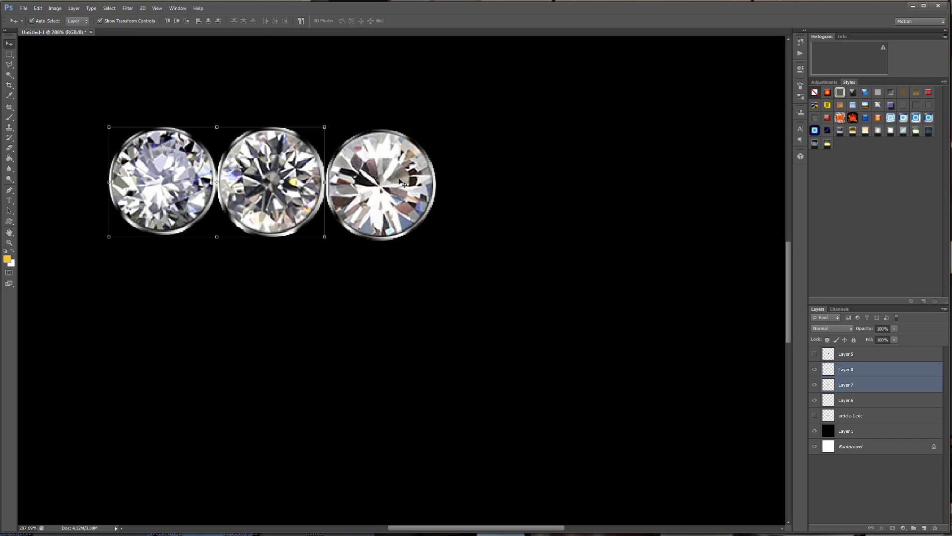
{"action": "left_click", "coordinate": [400, 181], "text": "shift"}
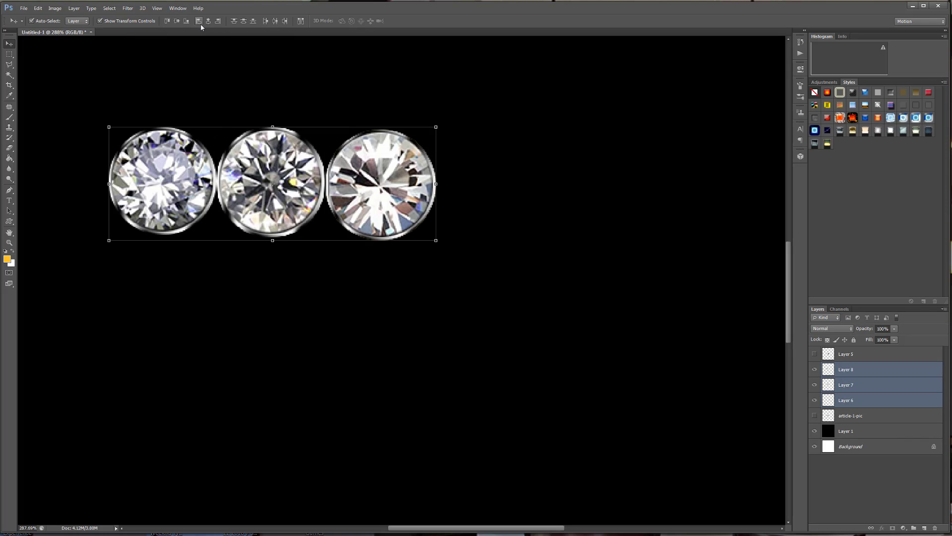
{"action": "left_click", "coordinate": [167, 21]}
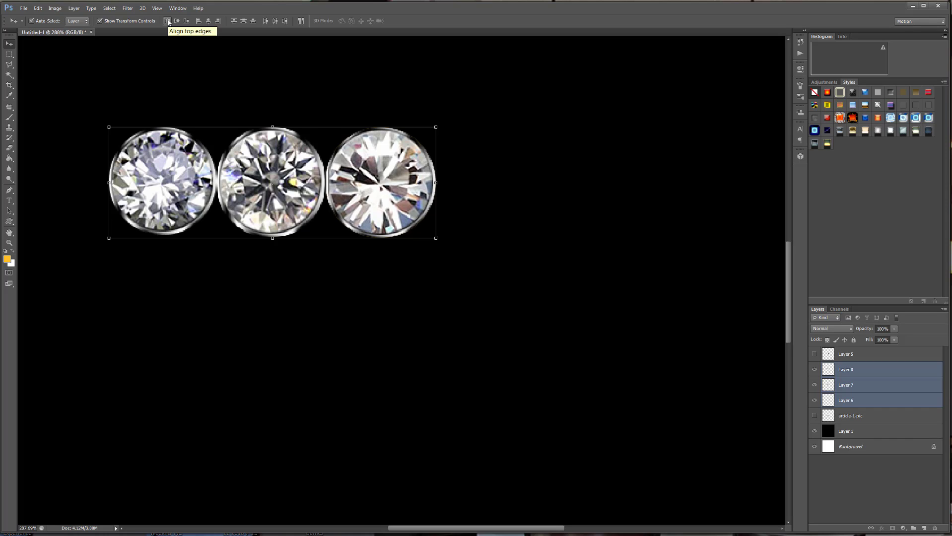
{"action": "left_click", "coordinate": [122, 142]}
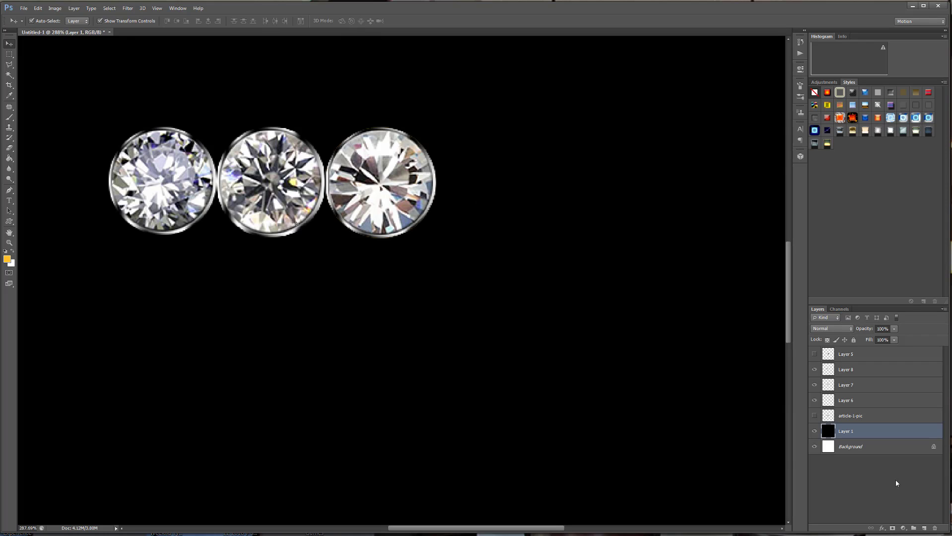
- Duplicate Layer 8, Layer 7 and Layer 6 together
{"action": "left_click", "coordinate": [883, 372]}
{"action": "left_click", "coordinate": [875, 403], "text": "shift"}
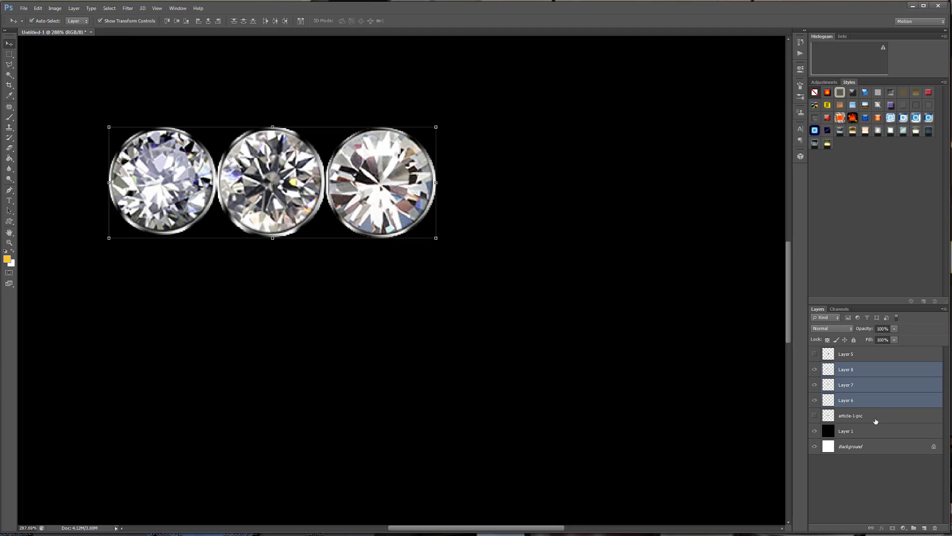
{"action": "left_click_drag", "start_coordinate": [896, 403], "coordinate": [923, 528]}
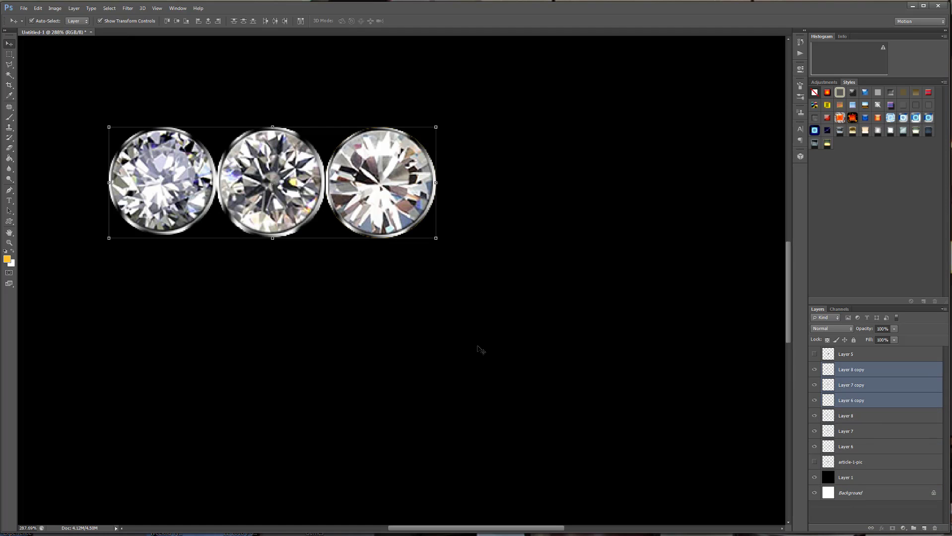
- Move the three copied gemstones straight right until they sit tightly beside the original three, then deselect them
{"action": "key", "text": "shift+Right"}
{"action": "key", "text": "shift+Right"}
{"action": "key", "text": "shift+Right"}
{"action": "key", "text": "shift+Right"}
{"action": "key", "text": "shift+Right"}
{"action": "key", "text": "shift+Right"}
{"action": "key", "text": "shift+Right"}
{"action": "key", "text": "shift+Right"}
{"action": "key", "text": "shift+Right"}
{"action": "key", "text": "shift+Right"}
{"action": "key", "text": "shift+Right"}
{"action": "key", "text": "shift+Right"}
{"action": "key", "text": "shift+Right"}
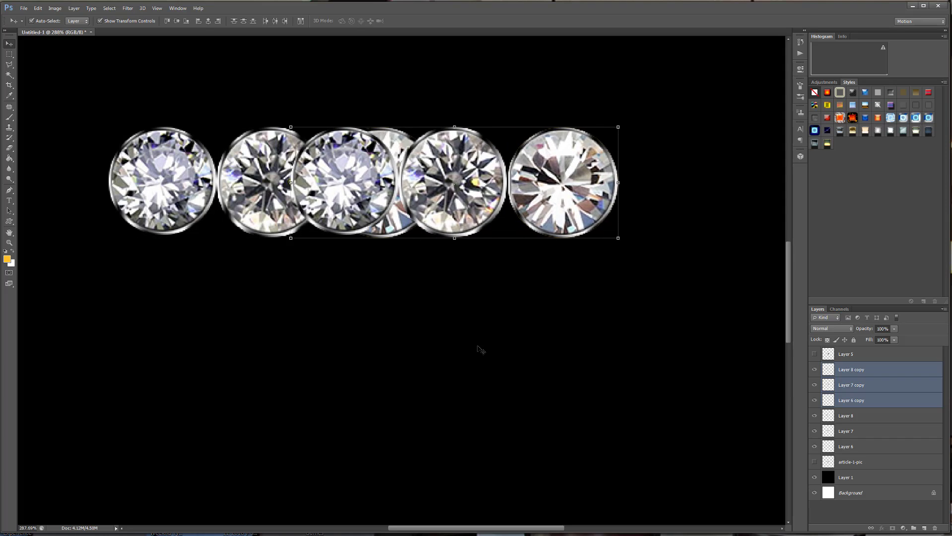
{"action": "key", "text": "shift+Right"}
{"action": "key", "text": "shift+Right"}
{"action": "key", "text": "shift+Right"}
{"action": "key", "text": "shift+Right"}
{"action": "key", "text": "shift+Right"}
{"action": "key", "text": "shift+Right"}
{"action": "key", "text": "shift+Right"}
{"action": "key", "text": "shift+Right"}
{"action": "key", "text": "shift+Right"}
{"action": "key", "text": "shift+Right"}
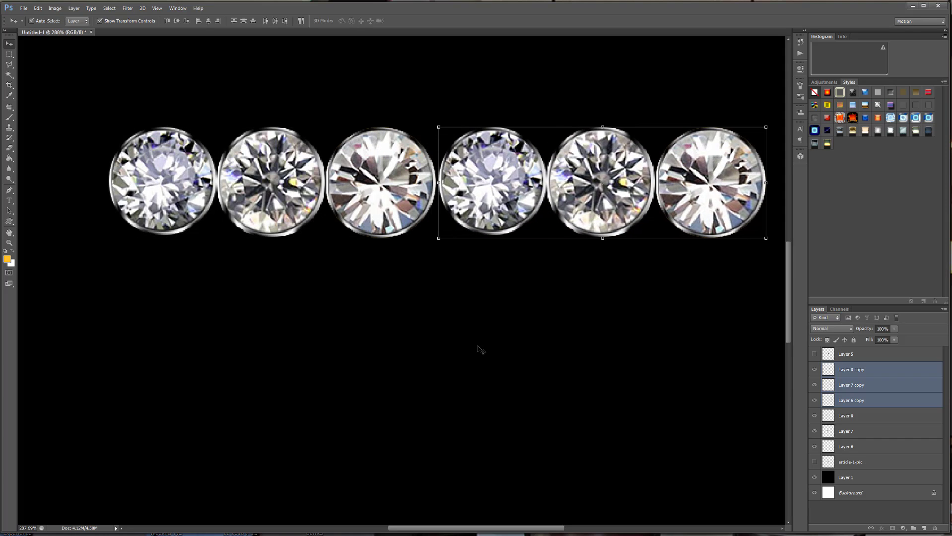
{"action": "key", "text": "Left"}
{"action": "key", "text": "Left"}
{"action": "key", "text": "Left"}
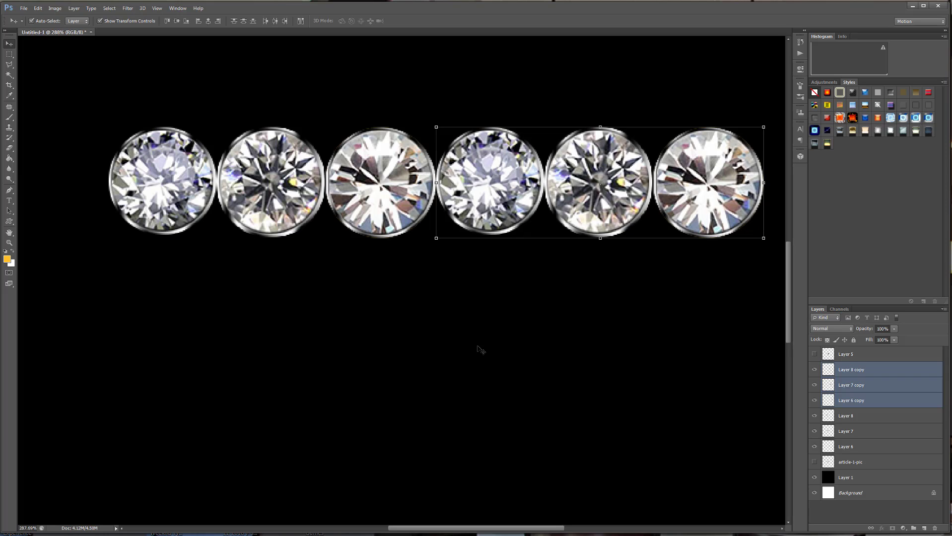
{"action": "scroll", "coordinate": [497, 348], "scroll_direction": "down", "scroll_amount": 2}
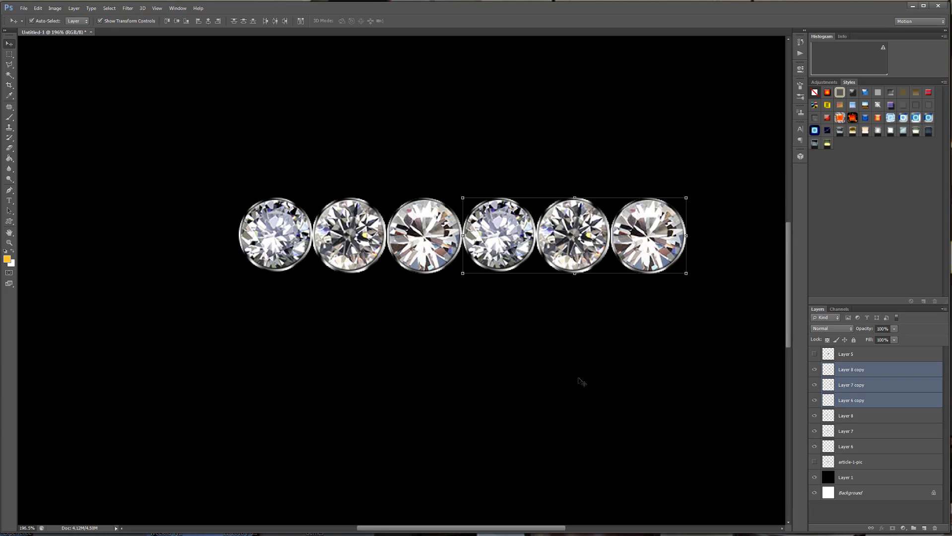
{"action": "left_click", "coordinate": [581, 382]}
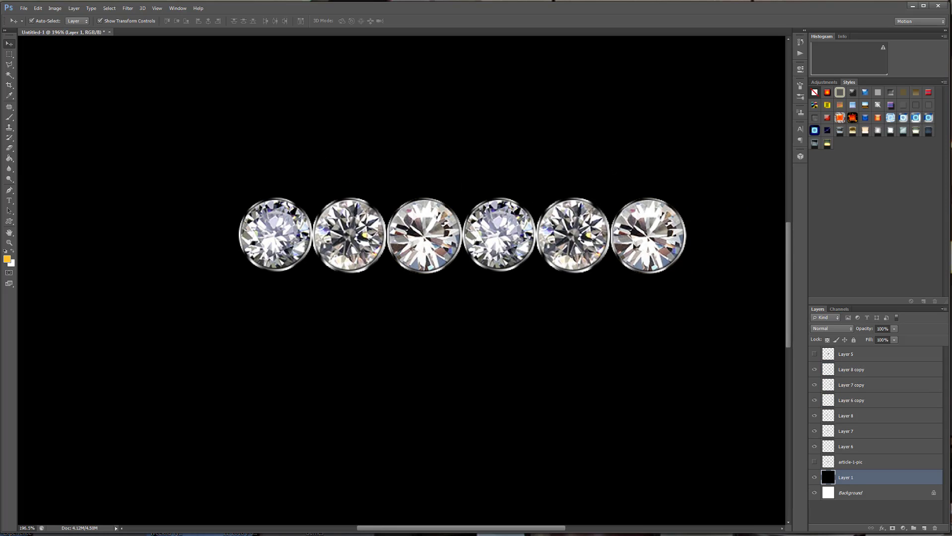
- Duplicate all six gemstone layers, from Layer 8 copy down to Layer 6
{"action": "left_click", "coordinate": [864, 370]}
{"action": "left_click", "coordinate": [875, 448], "text": "shift"}
{"action": "left_click_drag", "start_coordinate": [900, 446], "coordinate": [925, 527]}
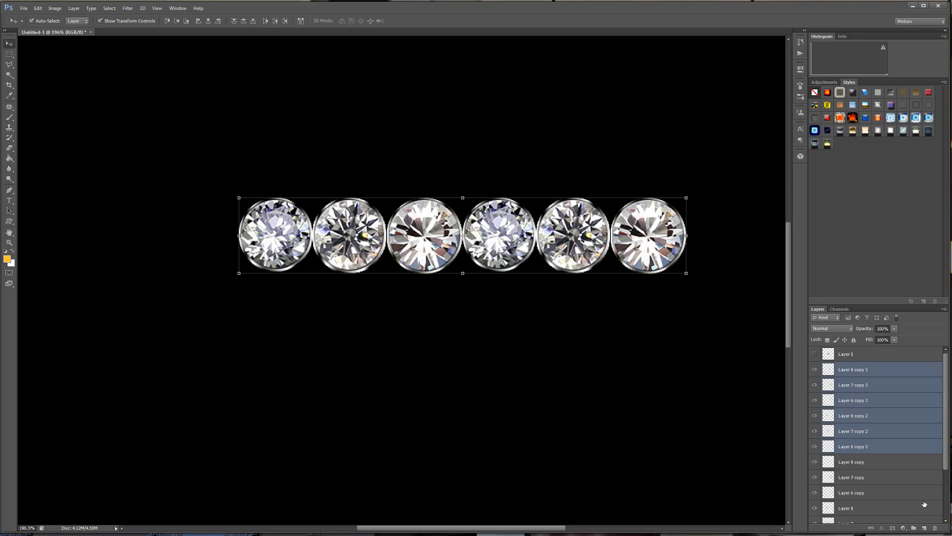
- Move the six copied gemstones straight left until they adjoin the first gemstone of the existing row, then deselect them
{"action": "key", "text": "shift+Left"}
{"action": "key", "text": "shift+Left"}
{"action": "key", "text": "shift+Left"}
{"action": "key", "text": "shift+Left"}
{"action": "key", "text": "shift+Left"}
{"action": "key", "text": "shift+Left"}
{"action": "key", "text": "shift+Left"}
{"action": "key", "text": "shift+Left"}
{"action": "key", "text": "shift+Left"}
{"action": "key", "text": "shift+Left"}
{"action": "key", "text": "shift+Left"}
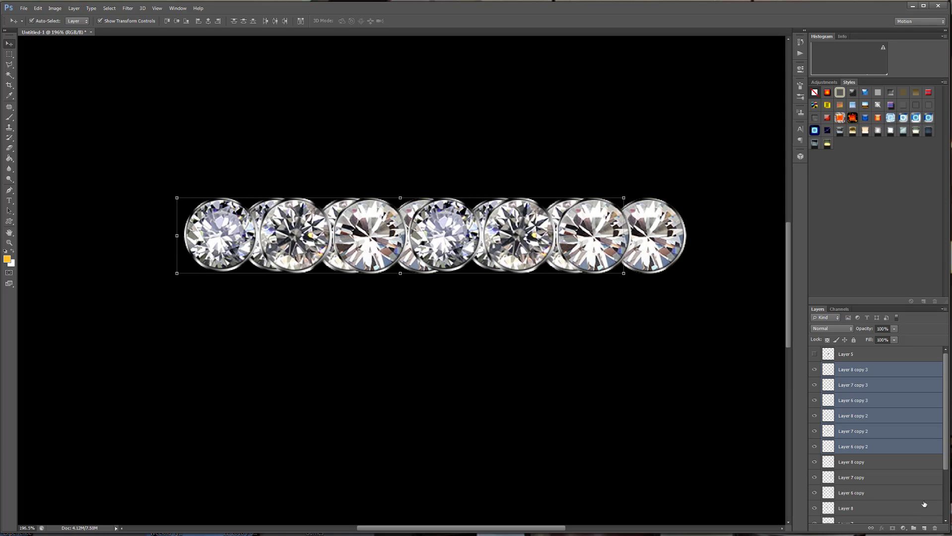
{"action": "key", "text": "shift+Left"}
{"action": "key", "text": "shift+Left"}
{"action": "key", "text": "shift+Left"}
{"action": "key", "text": "shift+Left"}
{"action": "key", "text": "shift+Left"}
{"action": "key", "text": "shift+Left"}
{"action": "key", "text": "shift+Left"}
{"action": "key", "text": "shift+Left"}
{"action": "key", "text": "shift+Left"}
{"action": "key", "text": "shift+Left"}
{"action": "key", "text": "shift+Left"}
{"action": "key", "text": "shift+Left"}
{"action": "key", "text": "shift+Left"}
{"action": "key", "text": "shift+Left"}
{"action": "key", "text": "shift+Left"}
{"action": "key", "text": "shift+Left"}
{"action": "key", "text": "shift+Left"}
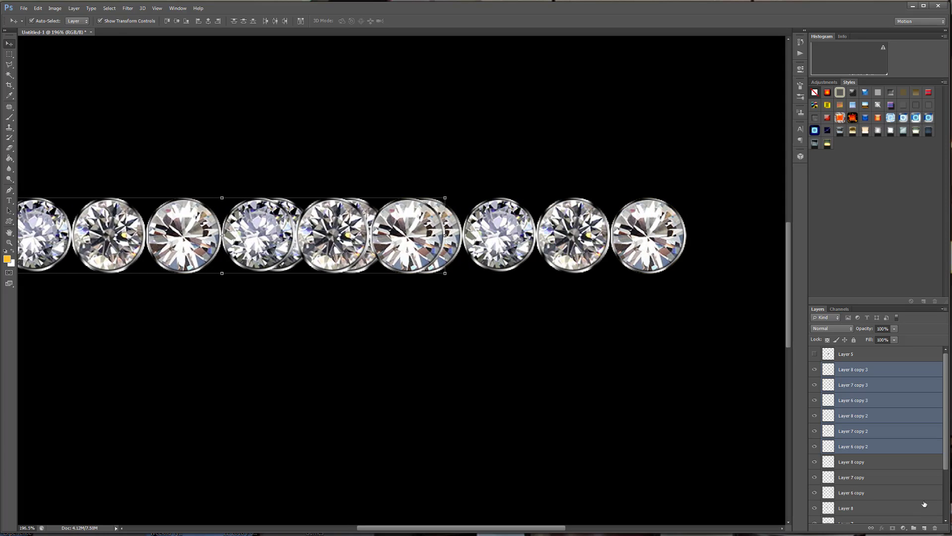
{"action": "key", "text": "shift+Left"}
{"action": "key", "text": "shift+Left"}
{"action": "key", "text": "shift+Left"}
{"action": "key", "text": "shift+Left"}
{"action": "key", "text": "shift+Left"}
{"action": "key", "text": "shift+Left"}
{"action": "key", "text": "shift+Left"}
{"action": "key", "text": "shift+Left"}
{"action": "key", "text": "shift+Left"}
{"action": "key", "text": "shift+Left"}
{"action": "key", "text": "shift+Left"}
{"action": "key", "text": "shift+Left"}
{"action": "key", "text": "shift+Left"}
{"action": "key", "text": "shift+Left"}
{"action": "key", "text": "shift+Left"}
{"action": "key", "text": "shift+Left"}
{"action": "key", "text": "shift+Left"}
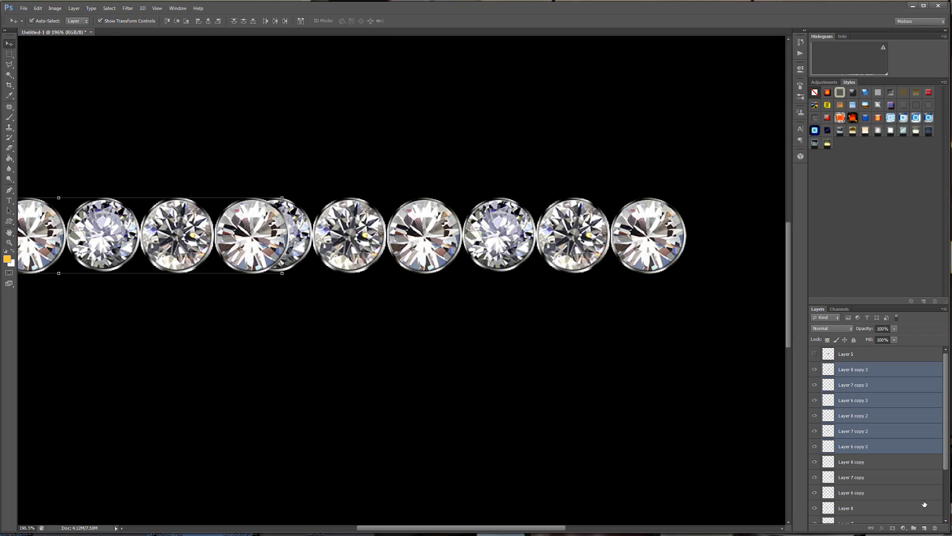
{"action": "key", "text": "shift+Left"}
{"action": "key", "text": "Right"}
{"action": "key", "text": "Right"}
{"action": "key", "text": "Right"}
{"action": "key", "text": "Right"}
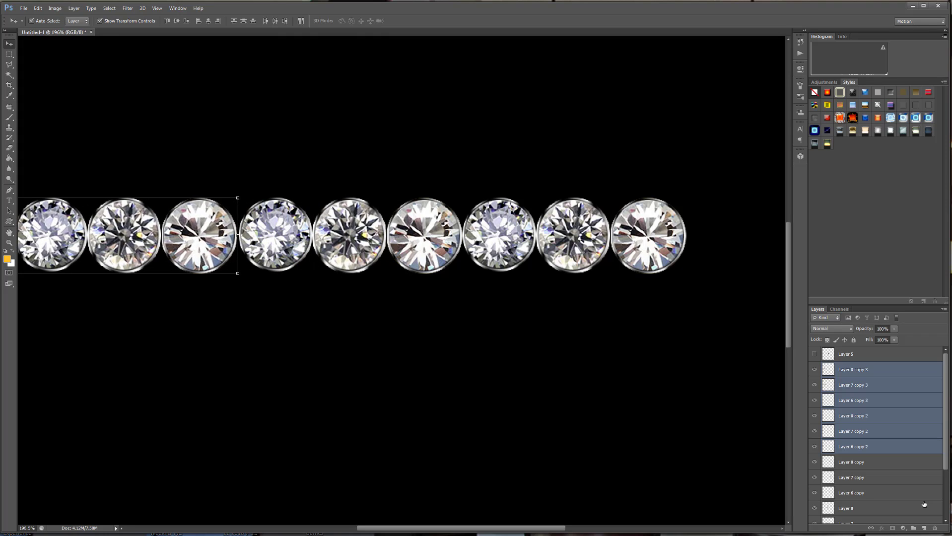
{"action": "left_click", "coordinate": [574, 430]}
{"action": "scroll", "coordinate": [560, 383], "scroll_direction": "down", "scroll_amount": 3}
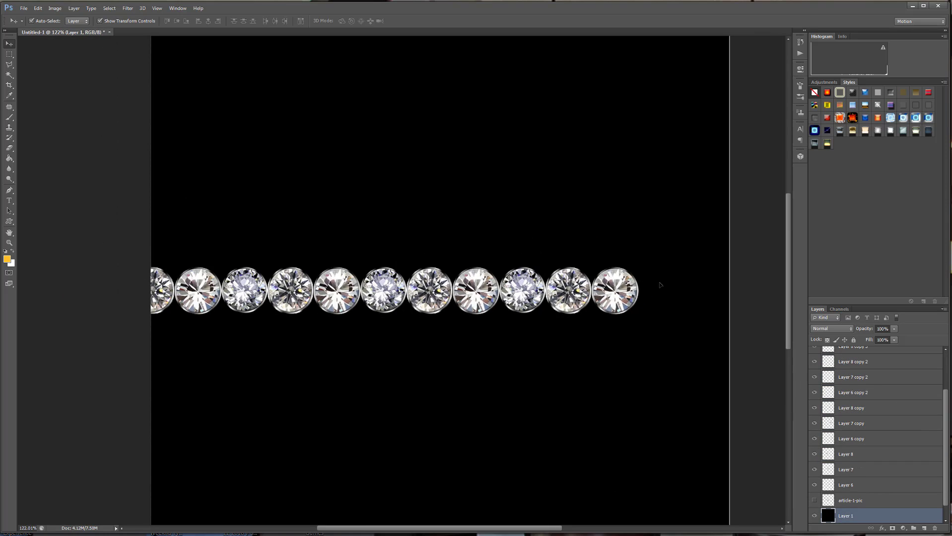
{"action": "left_click_drag", "start_coordinate": [659, 283], "coordinate": [527, 371]}
{"action": "left_click", "coordinate": [37, 8]}
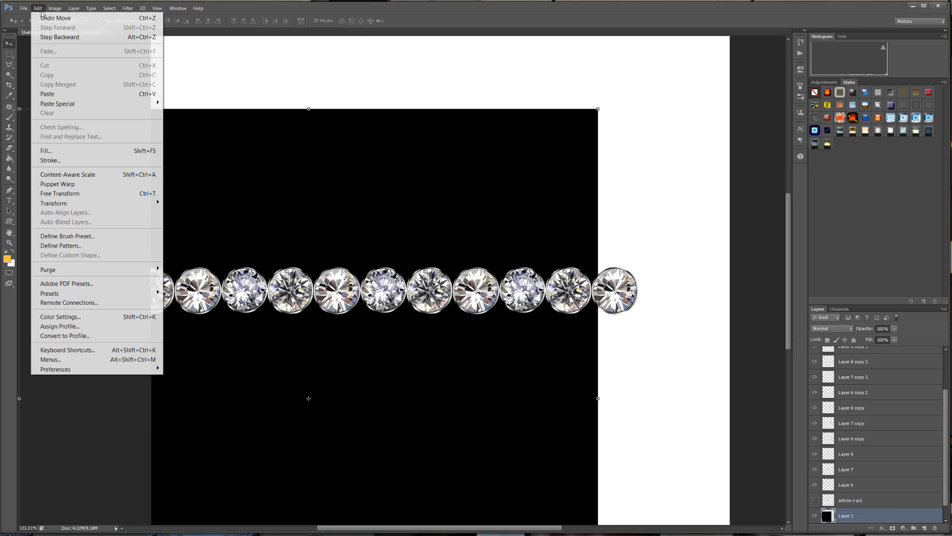
{"action": "left_click", "coordinate": [50, 17]}
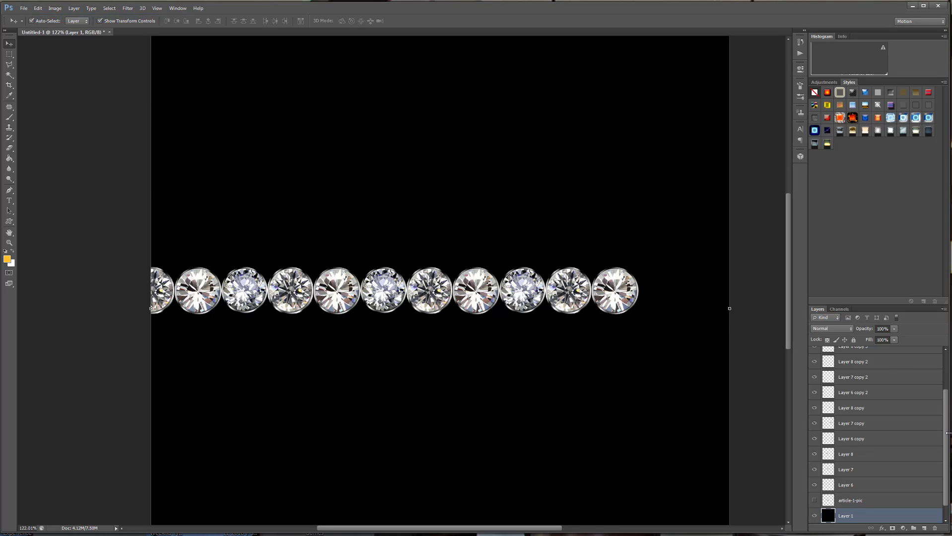
- Move all twelve gemstone layers right and up so the whole row fits within the canvas width, higher on the black background
{"action": "left_click", "coordinate": [866, 485]}
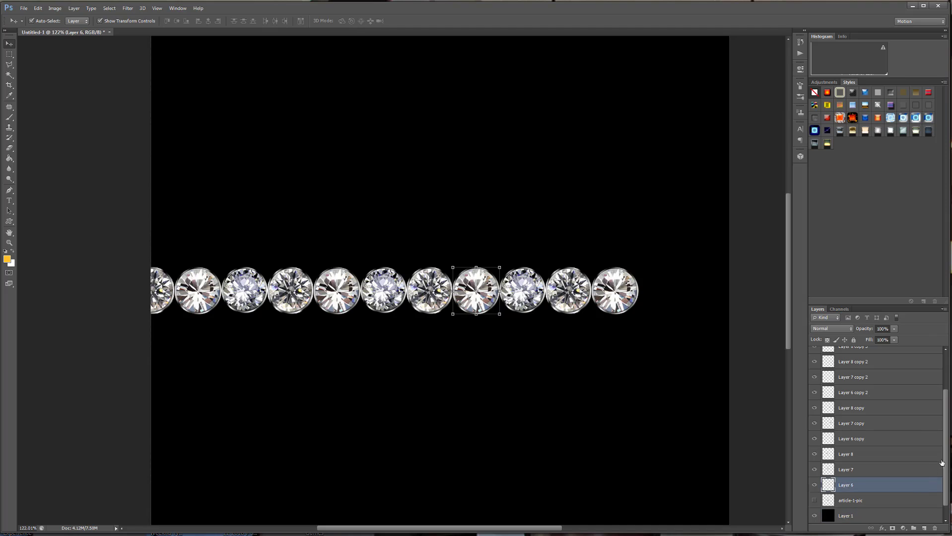
{"action": "left_click_drag", "start_coordinate": [942, 463], "coordinate": [942, 405]}
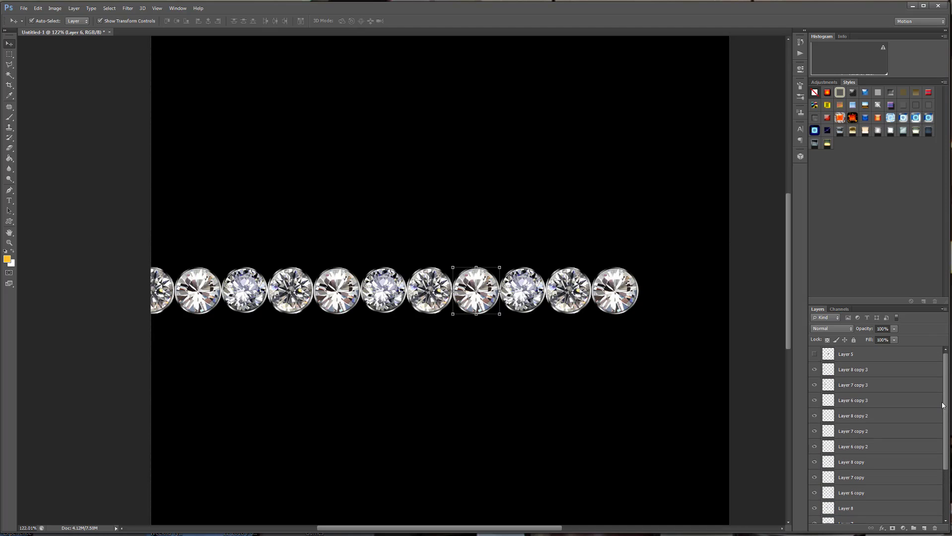
{"action": "left_click", "coordinate": [880, 370], "text": "shift"}
{"action": "left_click_drag", "start_coordinate": [361, 291], "coordinate": [433, 271]}
{"action": "key", "text": "shift+Up"}
{"action": "key", "text": "shift+Up"}
{"action": "key", "text": "shift+Up"}
{"action": "key", "text": "shift+Up"}
{"action": "key", "text": "shift+Up"}
{"action": "key", "text": "shift+Up"}
{"action": "key", "text": "shift+Up"}
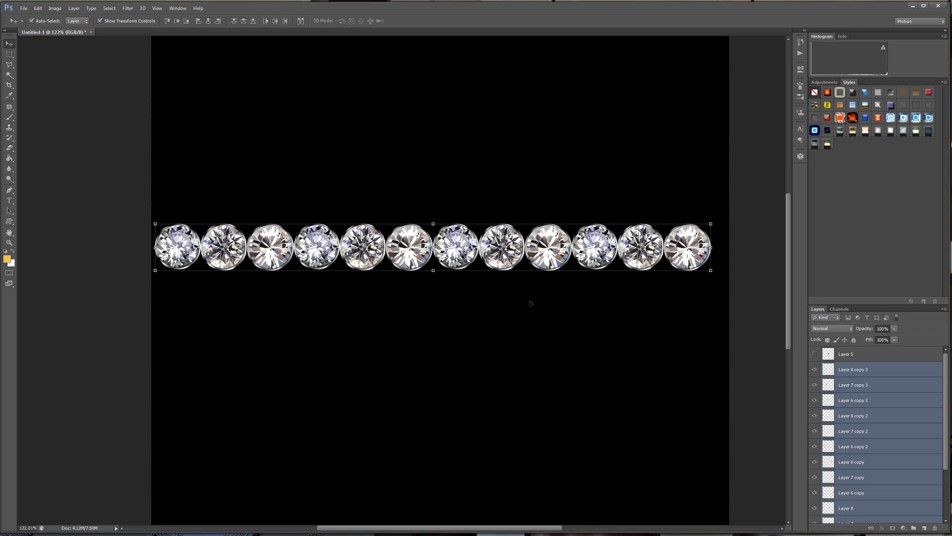
{"action": "key", "text": "shift+Right"}
{"action": "key", "text": "shift+Up"}
{"action": "key", "text": "shift+Up"}
{"action": "key", "text": "shift+Up"}
{"action": "key", "text": "shift+Up"}
{"action": "key", "text": "shift+Up"}
{"action": "key", "text": "shift+Up"}
{"action": "key", "text": "shift+Up"}
{"action": "key", "text": "shift+Up"}
{"action": "key", "text": "shift+Up"}
{"action": "key", "text": "shift+Up"}
{"action": "key", "text": "shift+Up"}
{"action": "key", "text": "shift+Up"}
{"action": "key", "text": "shift+Up"}
{"action": "key", "text": "shift+Up"}
{"action": "key", "text": "shift+Up"}
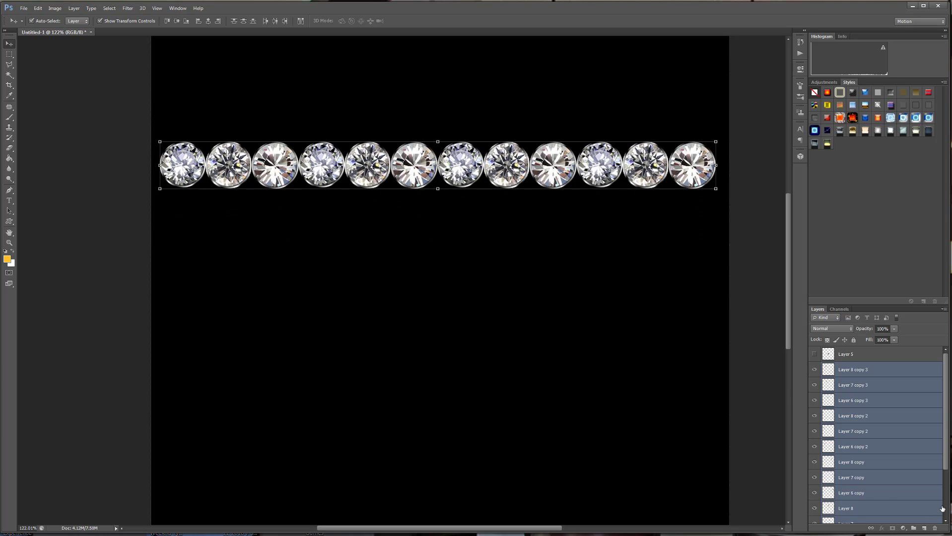
- Duplicate all twelve gemstone layers and move the copied row straight down until it sits directly below the original row
{"action": "scroll", "coordinate": [946, 430], "scroll_direction": "down", "scroll_amount": 3}
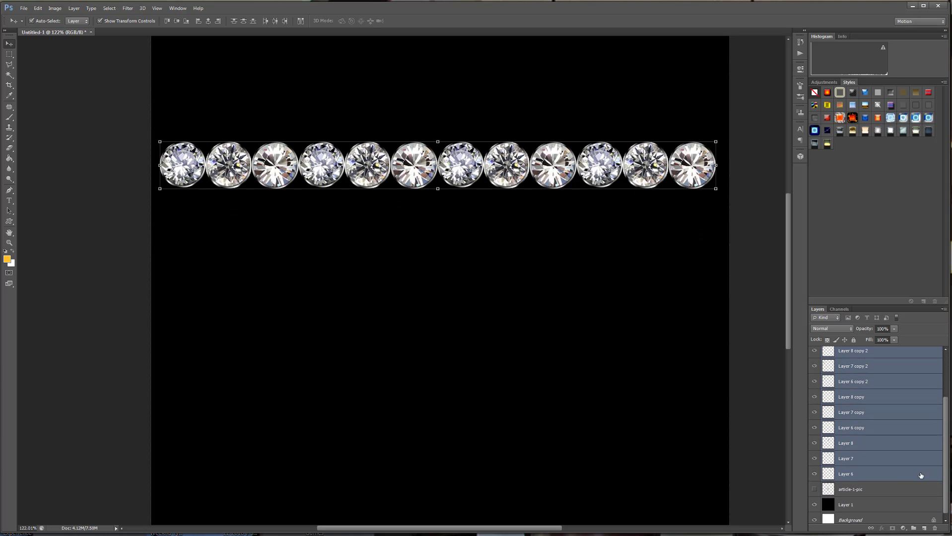
{"action": "left_click_drag", "start_coordinate": [920, 475], "coordinate": [925, 527]}
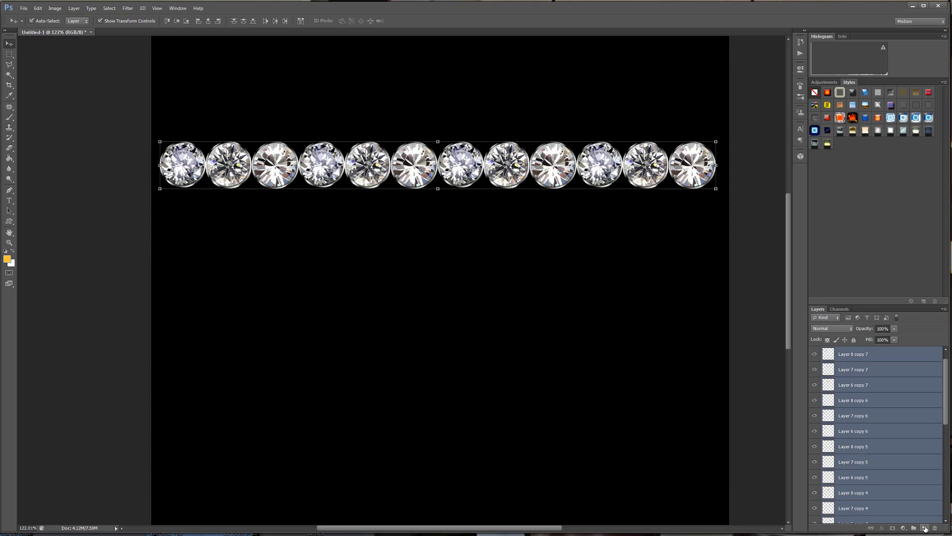
{"action": "key", "text": "Down"}
{"action": "key", "text": "Down"}
{"action": "key", "text": "Down"}
{"action": "key", "text": "Down"}
{"action": "key", "text": "Down"}
{"action": "key", "text": "Down"}
{"action": "key", "text": "Down"}
{"action": "key", "text": "Down"}
{"action": "key", "text": "Down"}
{"action": "key", "text": "Down"}
{"action": "key", "text": "Down"}
{"action": "key", "text": "Down"}
{"action": "key", "text": "Down"}
{"action": "key", "text": "Down"}
{"action": "key", "text": "Down"}
{"action": "key", "text": "Down"}
{"action": "key", "text": "Down"}
{"action": "key", "text": "Down"}
{"action": "key", "text": "Down"}
{"action": "key", "text": "Down"}
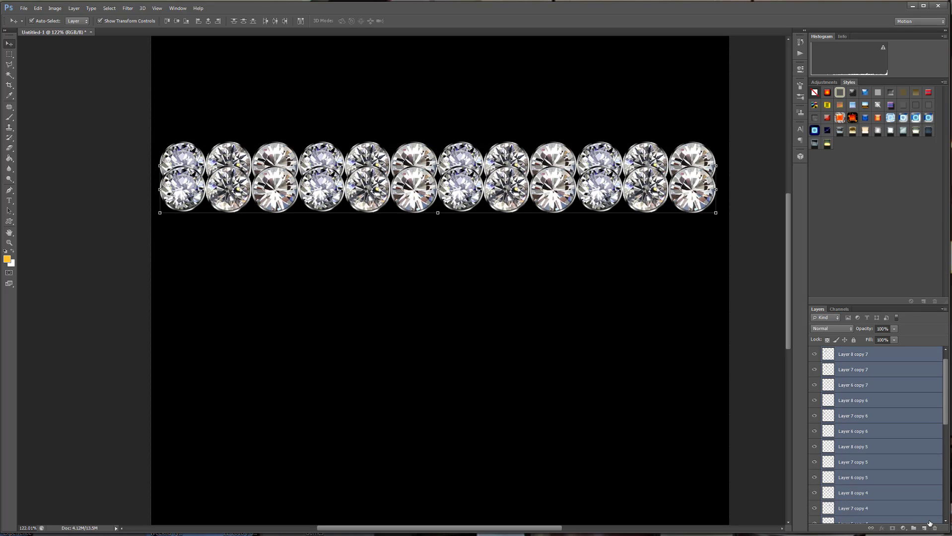
{"action": "key", "text": "Down"}
{"action": "key", "text": "Down"}
{"action": "key", "text": "Down"}
{"action": "key", "text": "Down"}
{"action": "key", "text": "Down"}
{"action": "key", "text": "Down"}
{"action": "key", "text": "Down"}
{"action": "key", "text": "Down"}
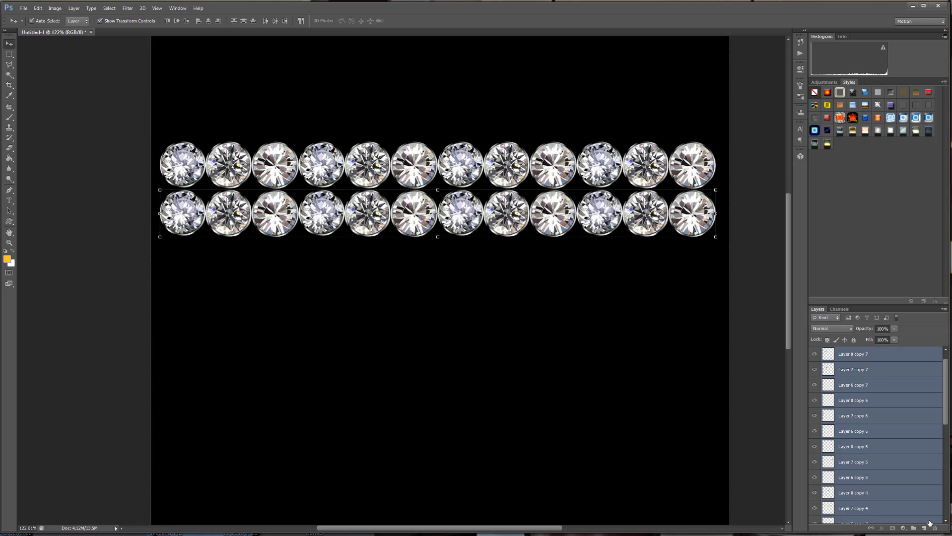
- Shift the copied gemstone row right by about half a stone so its stones are staggered against the row above
{"action": "key", "text": "Right"}
{"action": "key", "text": "Right"}
{"action": "key", "text": "Right"}
{"action": "key", "text": "Right"}
{"action": "key", "text": "Right"}
{"action": "key", "text": "Right"}
{"action": "key", "text": "Right"}
{"action": "key", "text": "Right"}
{"action": "key", "text": "Right"}
{"action": "key", "text": "Right"}
{"action": "key", "text": "Right"}
{"action": "key", "text": "Right"}
{"action": "key", "text": "Right"}
{"action": "key", "text": "Right"}
{"action": "key", "text": "Right"}
{"action": "key", "text": "Right"}
{"action": "key", "text": "Right"}
{"action": "key", "text": "Right"}
{"action": "key", "text": "Right"}
{"action": "key", "text": "Right"}
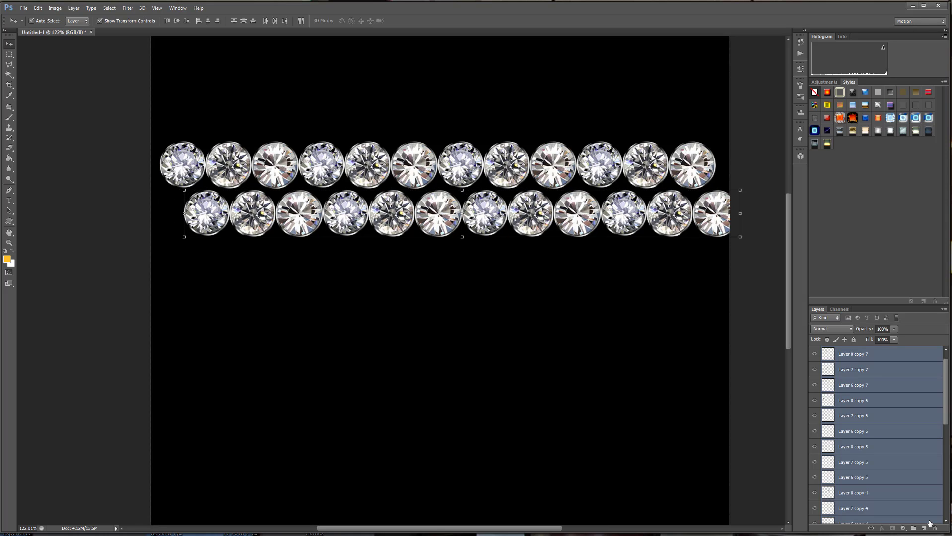
- Nudge the copied row up and slightly left until its stones nest into the gaps under the upper row
{"action": "key", "text": "Up"}
{"action": "key", "text": "Up"}
{"action": "key", "text": "Up"}
{"action": "key", "text": "Up"}
{"action": "key", "text": "Up"}
{"action": "key", "text": "Up"}
{"action": "key", "text": "Up"}
{"action": "key", "text": "Up"}
{"action": "key", "text": "Up"}
{"action": "key", "text": "Up"}
{"action": "key", "text": "Up"}
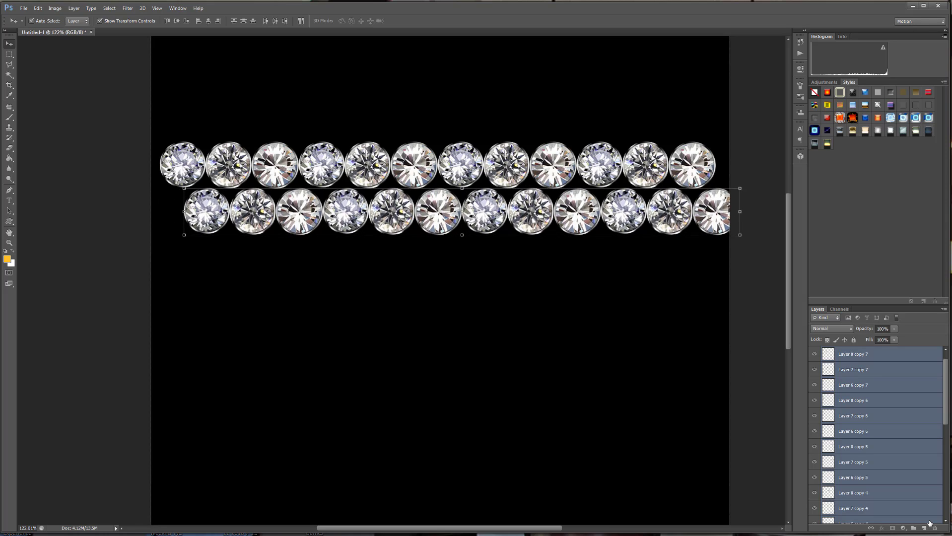
{"action": "key", "text": "Left"}
{"action": "key", "text": "Left"}
{"action": "key", "text": "Left"}
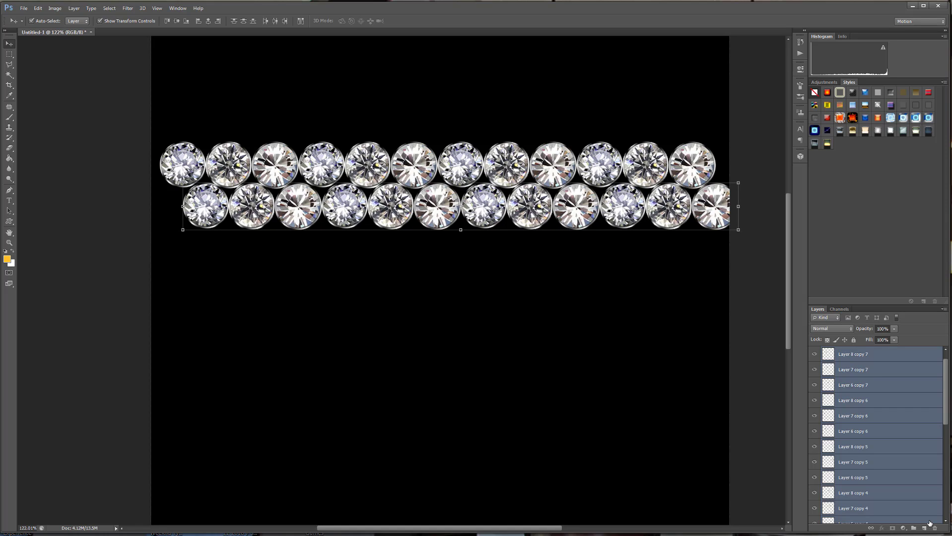
{"action": "key", "text": "Up"}
{"action": "key", "text": "Left"}
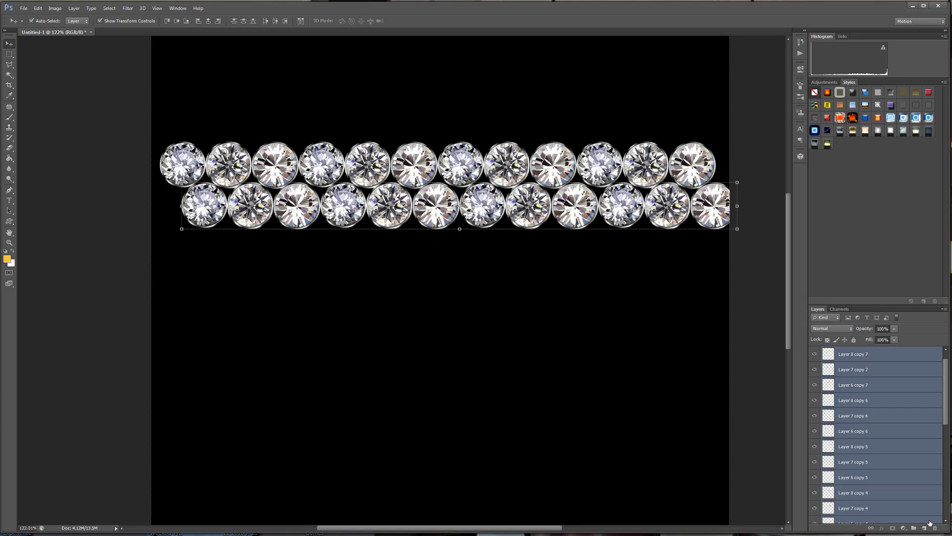
{"action": "key", "text": "Down"}
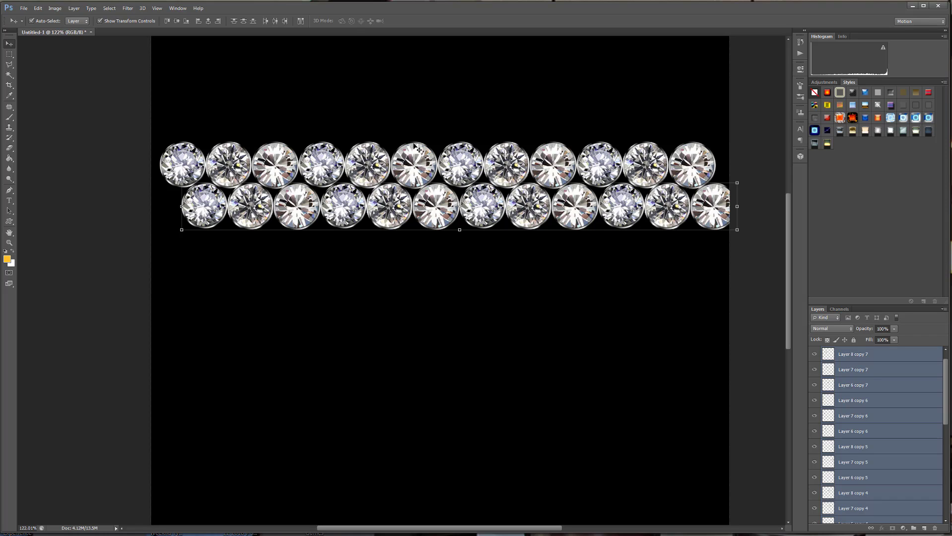
- Flip the copied gemstone row horizontally to vary the stone order between the two rows
{"action": "left_click", "coordinate": [37, 8]}
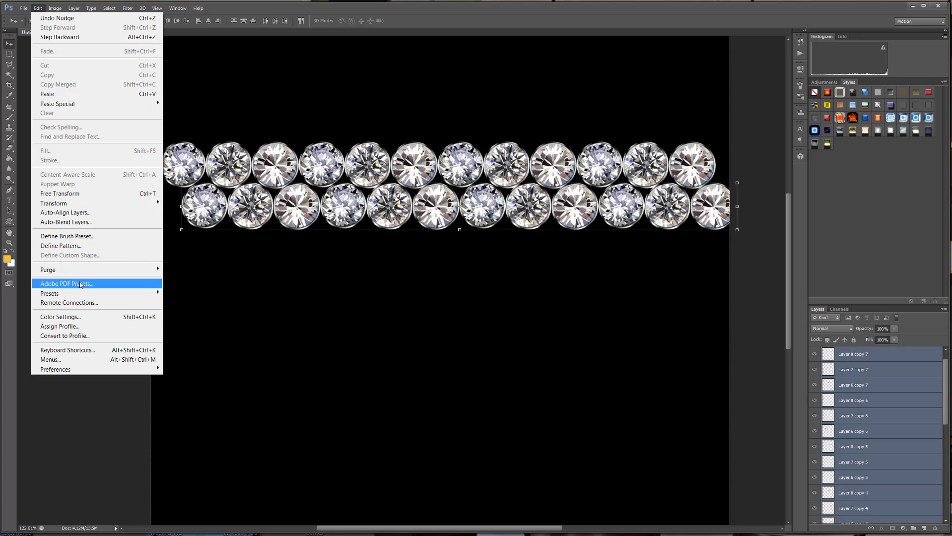
{"action": "mouse_move", "coordinate": [92, 204]}
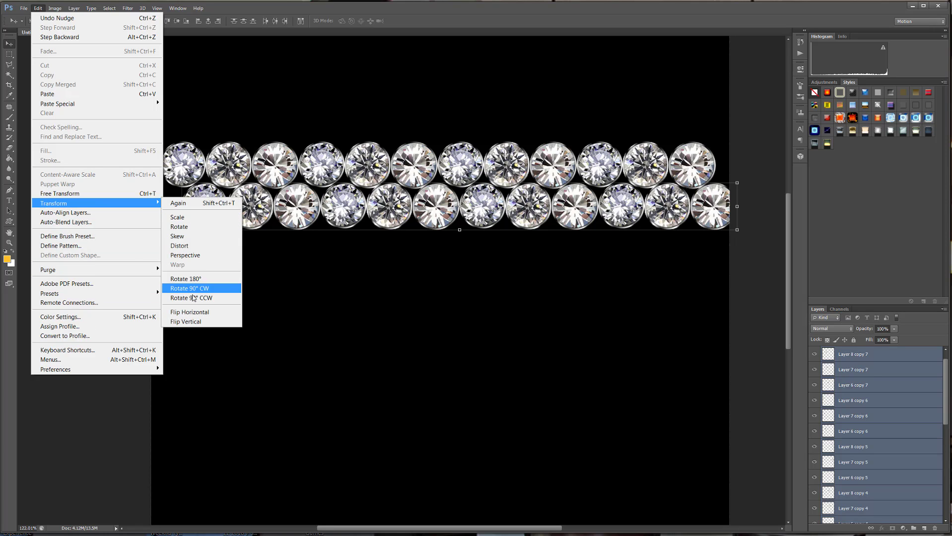
{"action": "left_click", "coordinate": [195, 313]}
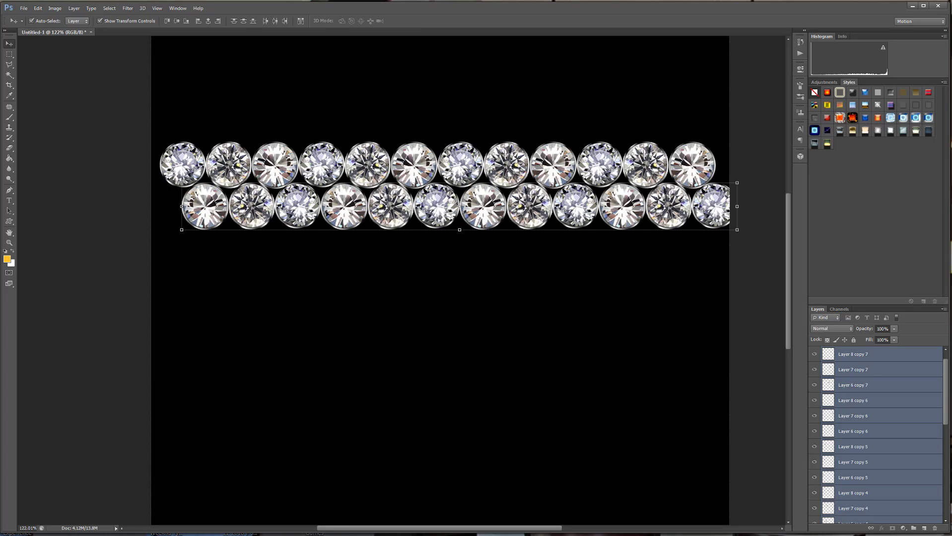
- Try the flipped row shifted about three stones left, and return it to its place under the upper row
{"action": "left_click_drag", "start_coordinate": [346, 213], "coordinate": [217, 197]}
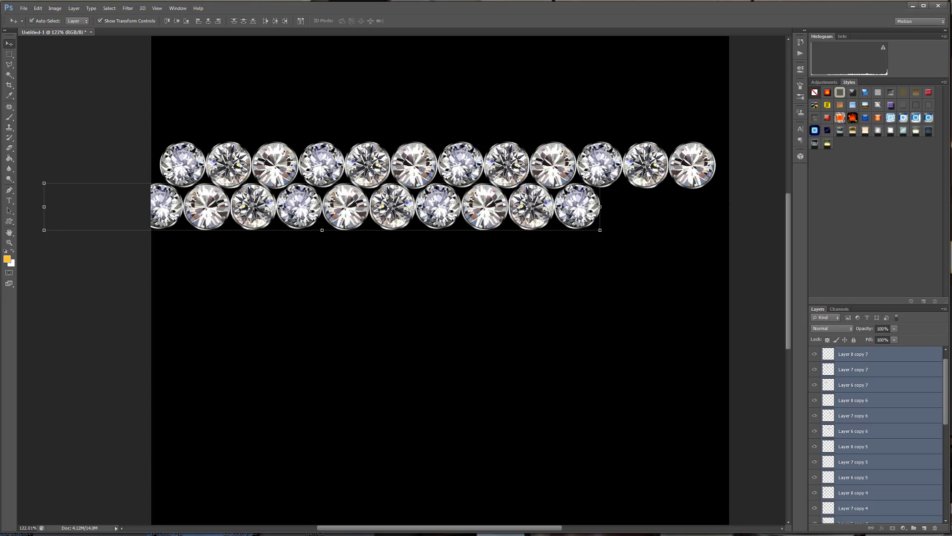
{"action": "left_click_drag", "start_coordinate": [247, 217], "coordinate": [391, 209]}
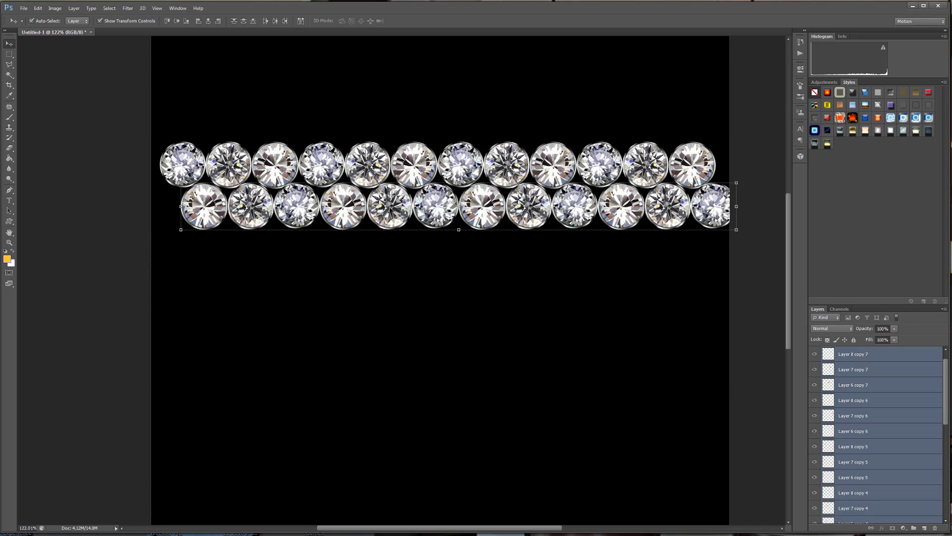
{"action": "left_click", "coordinate": [9, 54]}
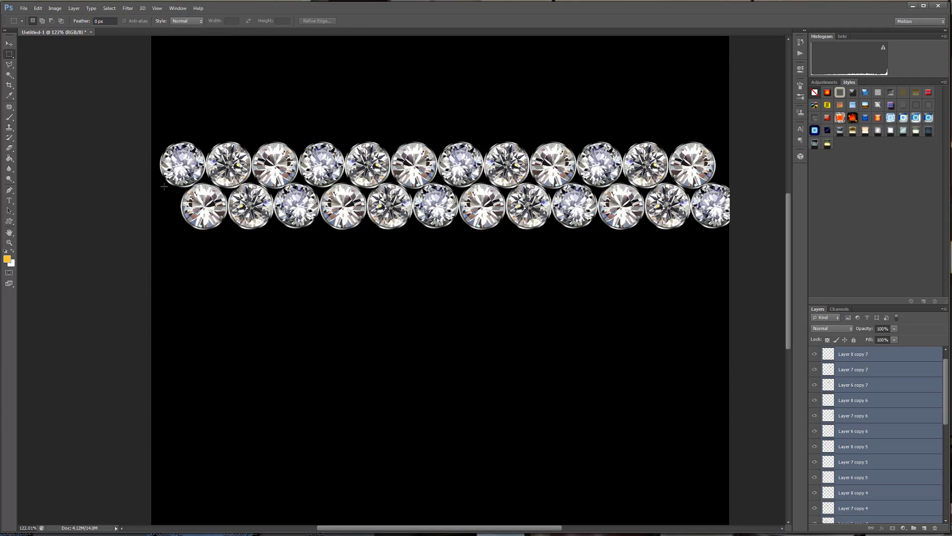
{"action": "left_click", "coordinate": [9, 44]}
- Fine-tune the flipped row's position in small nudges so it sits tightly in the gaps beneath the upper row
{"action": "key", "text": "Right"}
{"action": "key", "text": "Right"}
{"action": "key", "text": "Right"}
{"action": "key", "text": "Right"}
{"action": "key", "text": "Right"}
{"action": "key", "text": "Down"}
{"action": "key", "text": "Down"}
{"action": "key", "text": "Down"}
{"action": "key", "text": "Down"}
{"action": "key", "text": "Down"}
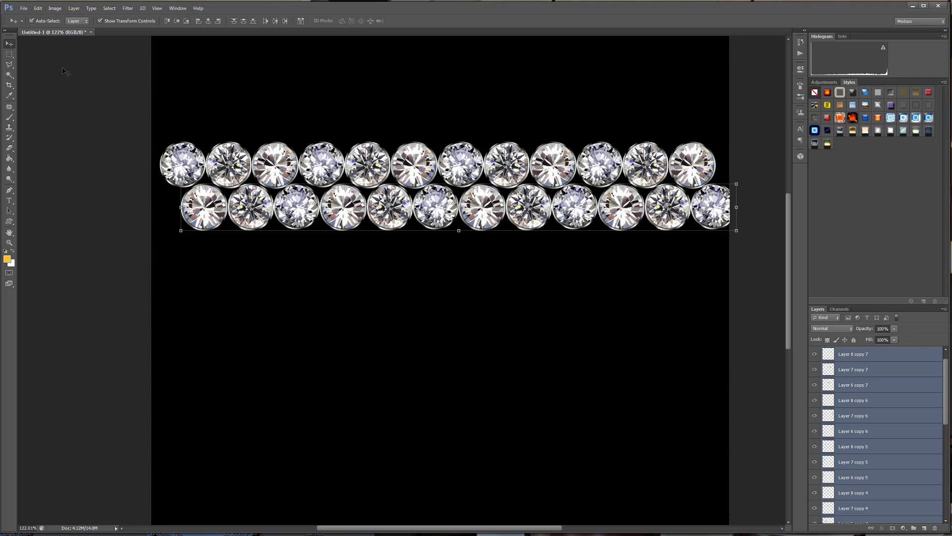
{"action": "key", "text": "Up"}
{"action": "key", "text": "Up"}
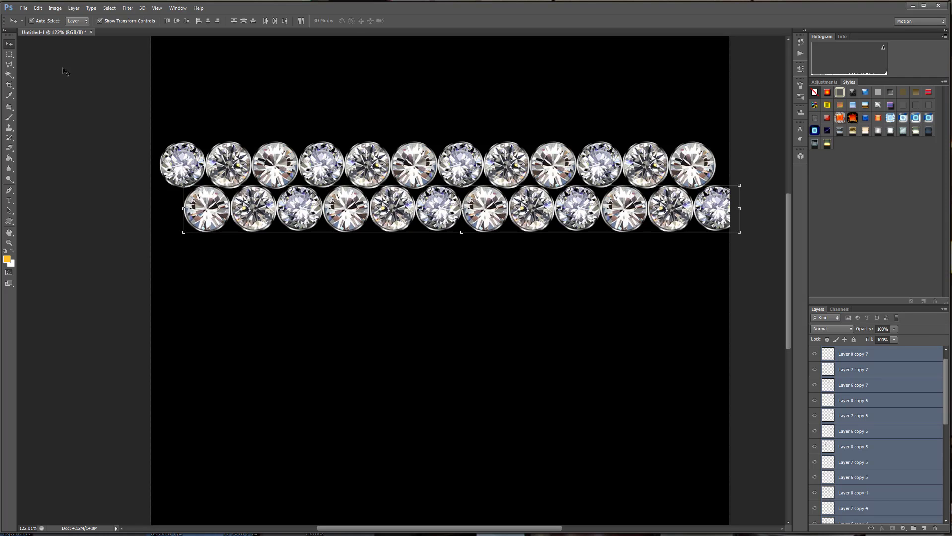
{"action": "key", "text": "Left"}
{"action": "key", "text": "Left"}
{"action": "key", "text": "Up"}
{"action": "key", "text": "Up"}
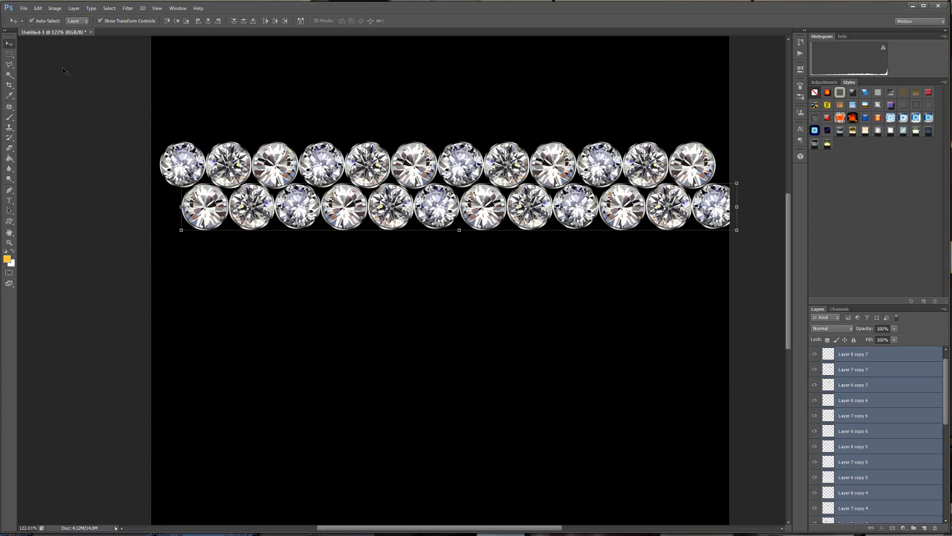
{"action": "key", "text": "Left"}
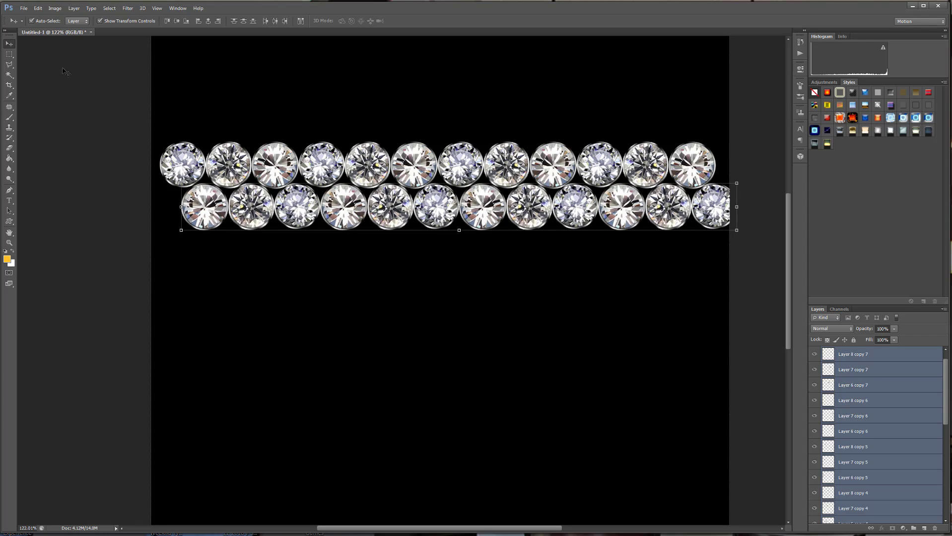
- Merge the twelve selected layers of the lower row into one layer and toggle its visibility to check it
{"action": "key", "text": "ctrl+e"}
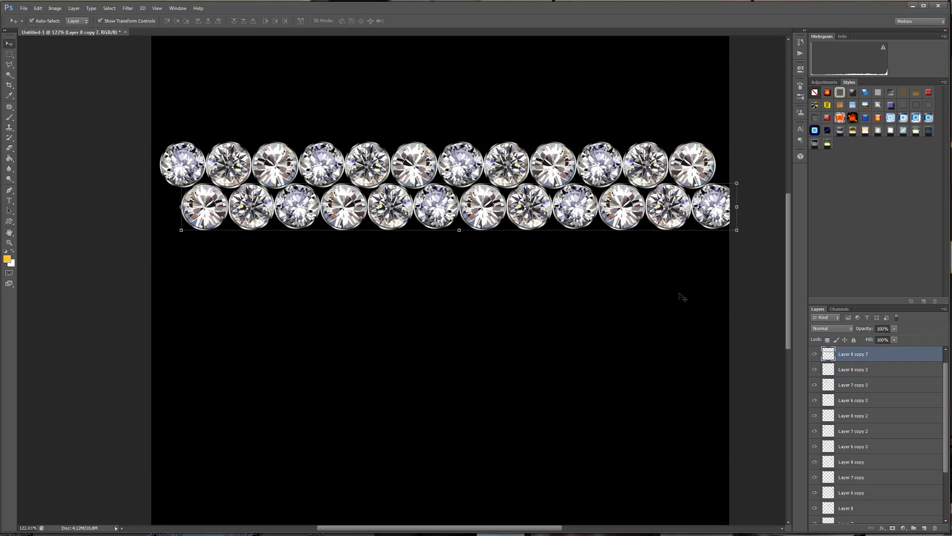
{"action": "left_click", "coordinate": [814, 354]}
{"action": "left_click", "coordinate": [814, 354]}
- Duplicate the merged lower row twice, aligning one copy two stones right and the other far left so the row spans the canvas
{"action": "left_click_drag", "start_coordinate": [909, 356], "coordinate": [923, 527]}
{"action": "left_click_drag", "start_coordinate": [297, 208], "coordinate": [391, 207]}
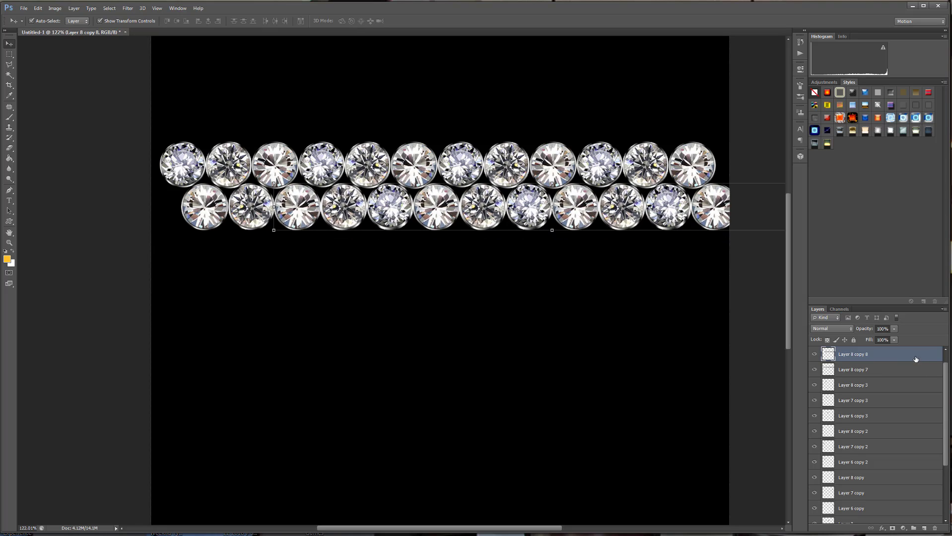
{"action": "left_click_drag", "start_coordinate": [916, 359], "coordinate": [926, 528]}
{"action": "left_click_drag", "start_coordinate": [617, 217], "coordinate": [299, 204]}
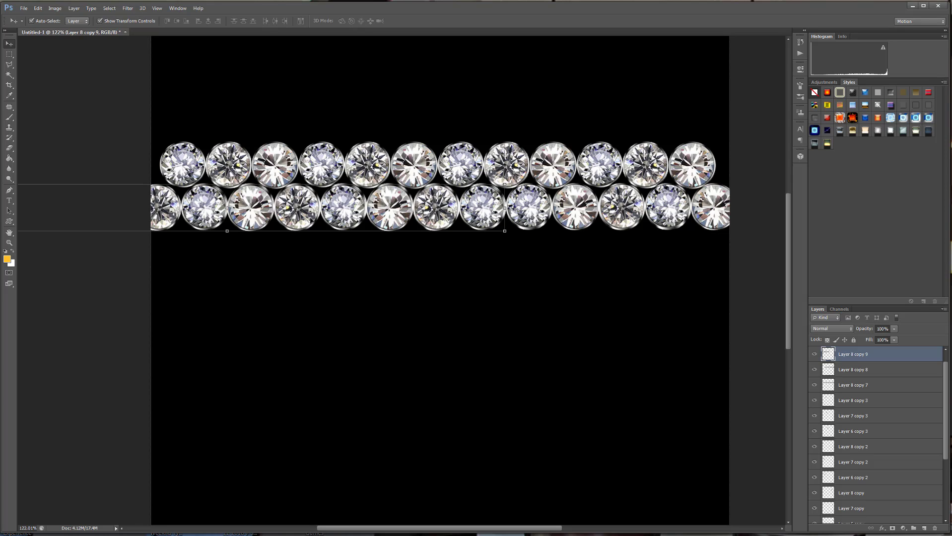
{"action": "key", "text": "Right"}
{"action": "key", "text": "Down"}
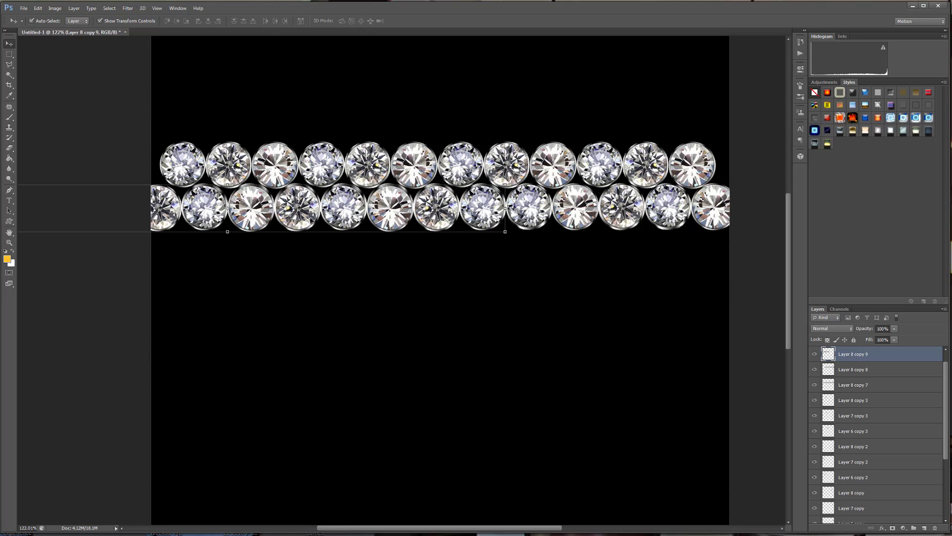
{"action": "key", "text": "Up"}
{"action": "key", "text": "Up"}
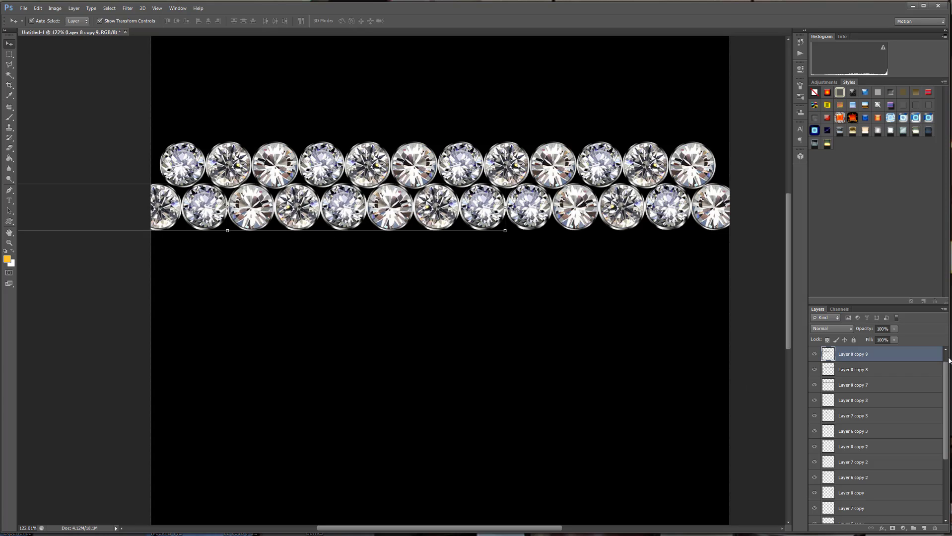
- Merge the two lower-row copies down into Layer 8 copy 7 and toggle the layer's visibility to check it
{"action": "key", "text": "Delete"}
{"action": "key", "text": "Delete"}
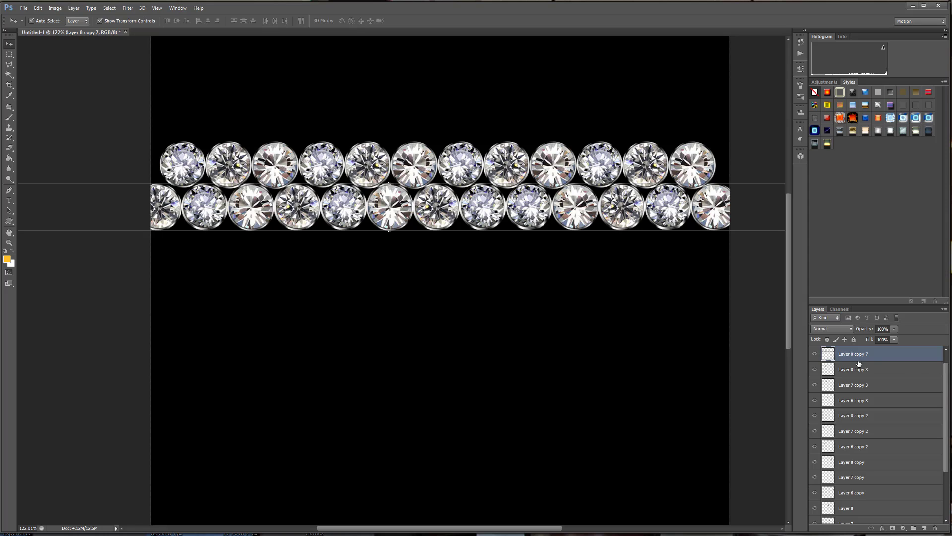
{"action": "left_click", "coordinate": [814, 355]}
{"action": "left_click", "coordinate": [814, 356]}
- Select all gemstone layers from Layer 6 up to Layer 8 copy 7 and merge them into one two-row layer
{"action": "left_click", "coordinate": [705, 169]}
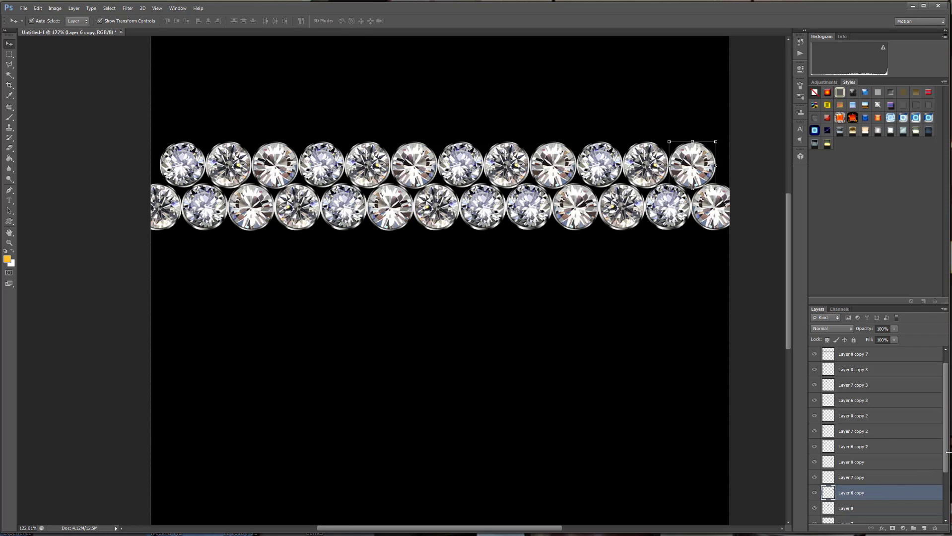
{"action": "left_click_drag", "start_coordinate": [946, 457], "coordinate": [944, 504]}
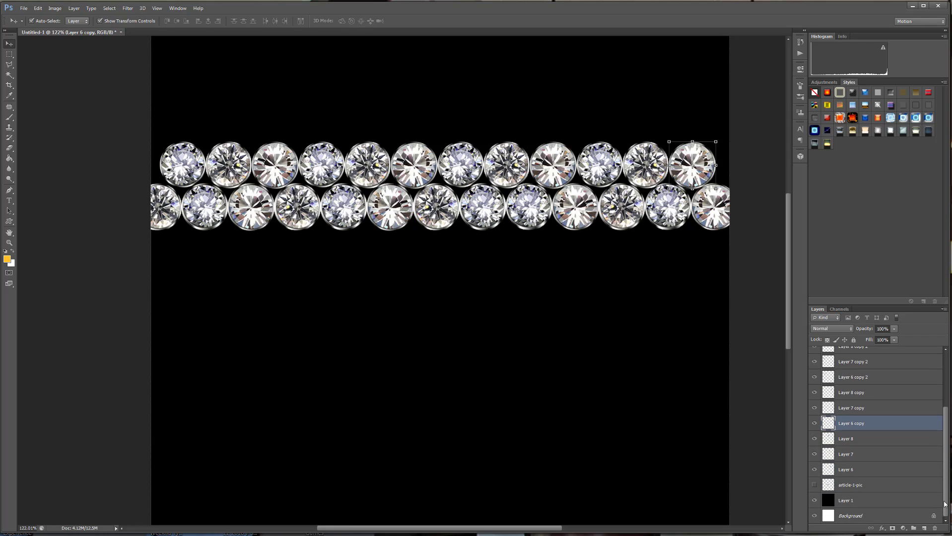
{"action": "left_click", "coordinate": [865, 467]}
{"action": "left_click_drag", "start_coordinate": [946, 471], "coordinate": [947, 395]}
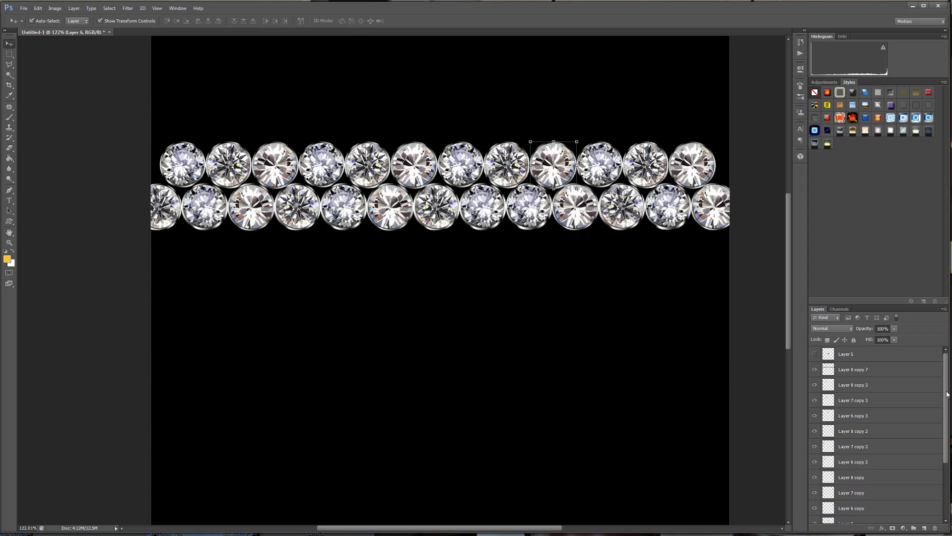
{"action": "left_click", "coordinate": [879, 367], "text": "shift"}
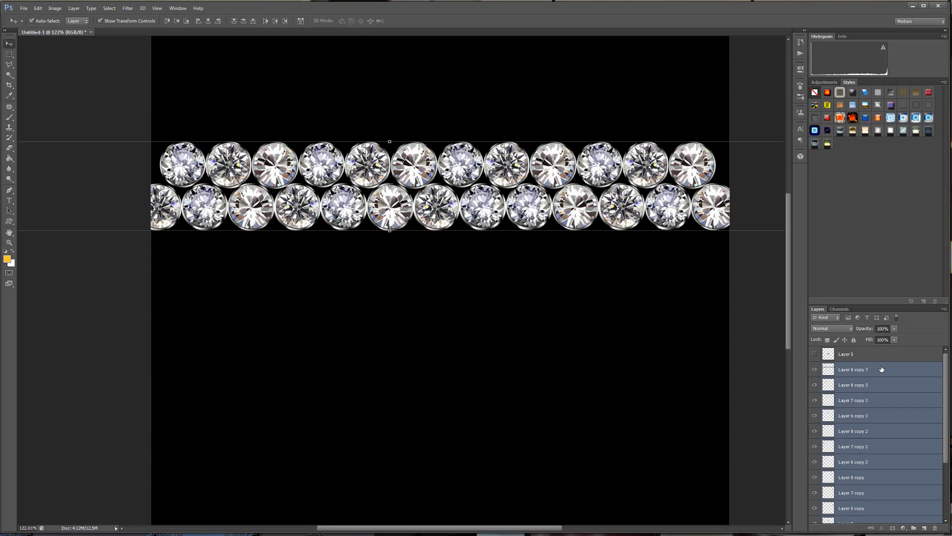
{"action": "key", "text": "ctrl+e"}
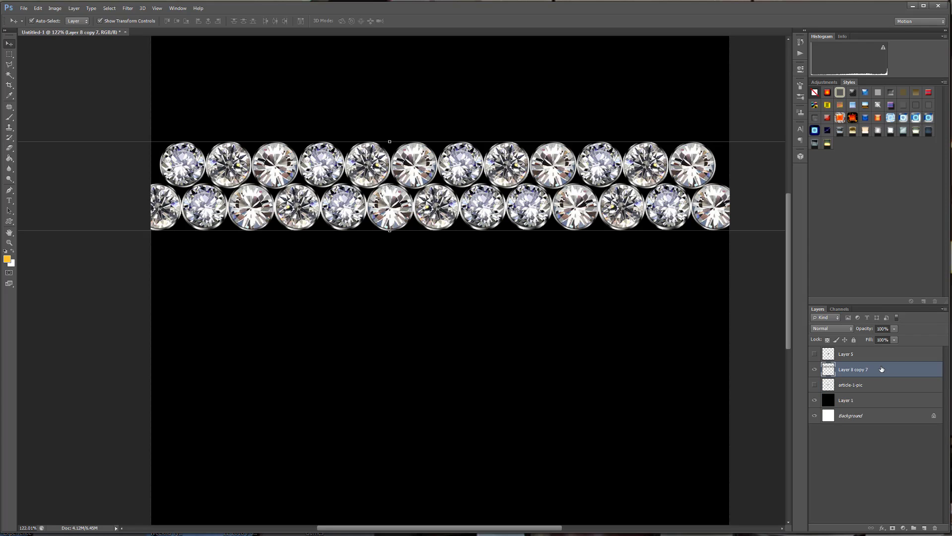
- Duplicate the two-row gemstone layer and move the copy straight down until it nests beneath the second row
{"action": "left_click_drag", "start_coordinate": [887, 372], "coordinate": [924, 526]}
{"action": "key", "text": "shift+Down"}
{"action": "key", "text": "shift+Down"}
{"action": "key", "text": "shift+Down"}
{"action": "key", "text": "shift+Down"}
{"action": "key", "text": "shift+Down"}
{"action": "key", "text": "shift+Down"}
{"action": "key", "text": "shift+Down"}
{"action": "key", "text": "shift+Down"}
{"action": "key", "text": "shift+Down"}
{"action": "key", "text": "shift+Down"}
{"action": "key", "text": "shift+Down"}
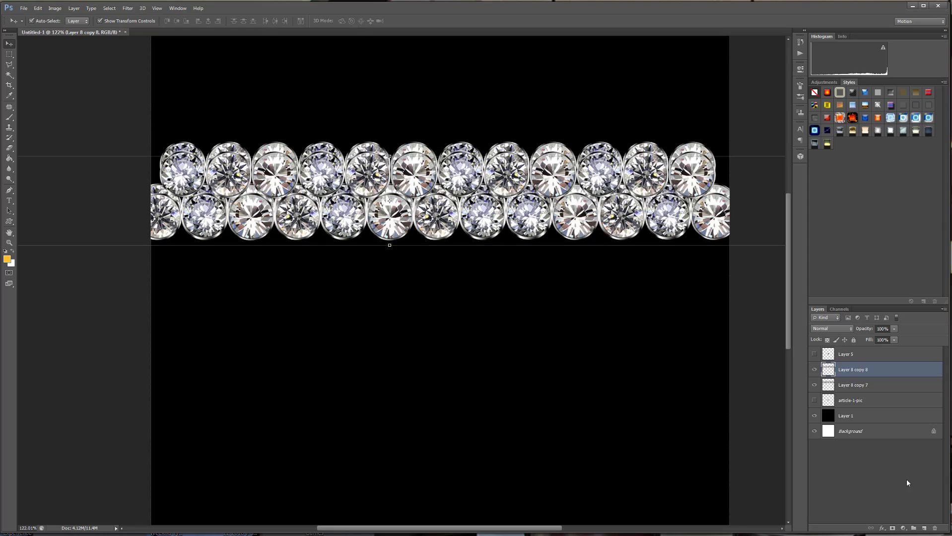
{"action": "key", "text": "shift+Down"}
{"action": "key", "text": "shift+Down"}
{"action": "key", "text": "shift+Down"}
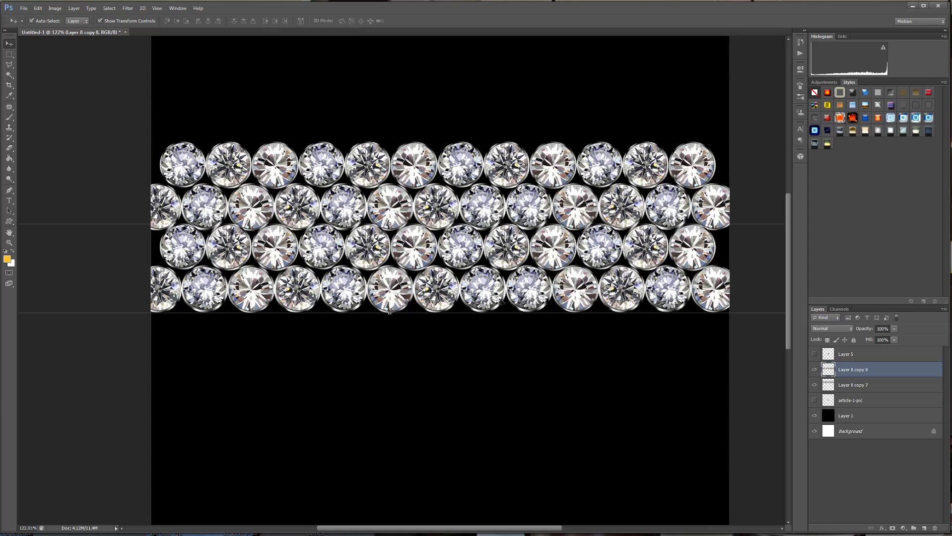
- Shift the copied pair of rows right by about one stone and nudge it slightly down to fit the rows above
{"action": "key", "text": "shift+Right"}
{"action": "key", "text": "shift+Right"}
{"action": "key", "text": "shift+Right"}
{"action": "key", "text": "shift+Right"}
{"action": "key", "text": "shift+Right"}
{"action": "key", "text": "shift+Right"}
{"action": "key", "text": "shift+Right"}
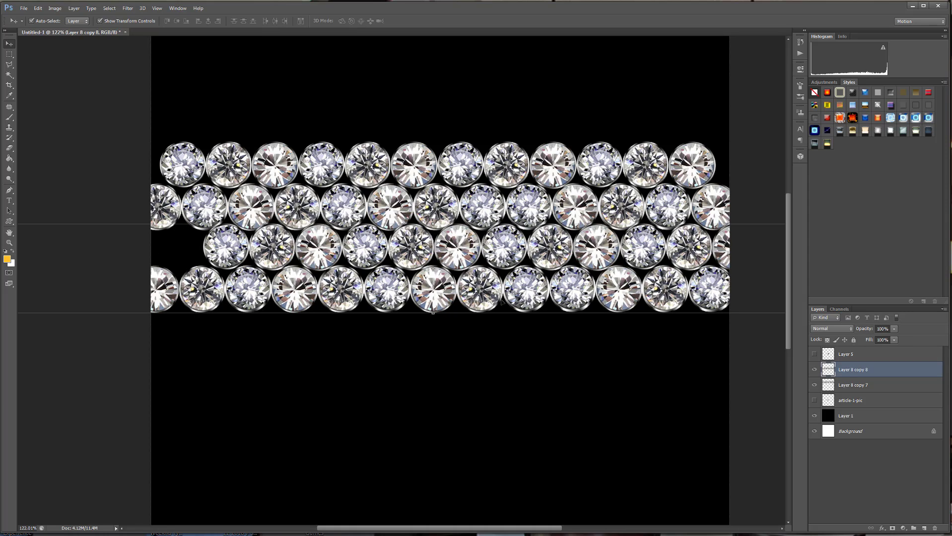
{"action": "key", "text": "shift+Right"}
{"action": "key", "text": "Left"}
{"action": "key", "text": "Left"}
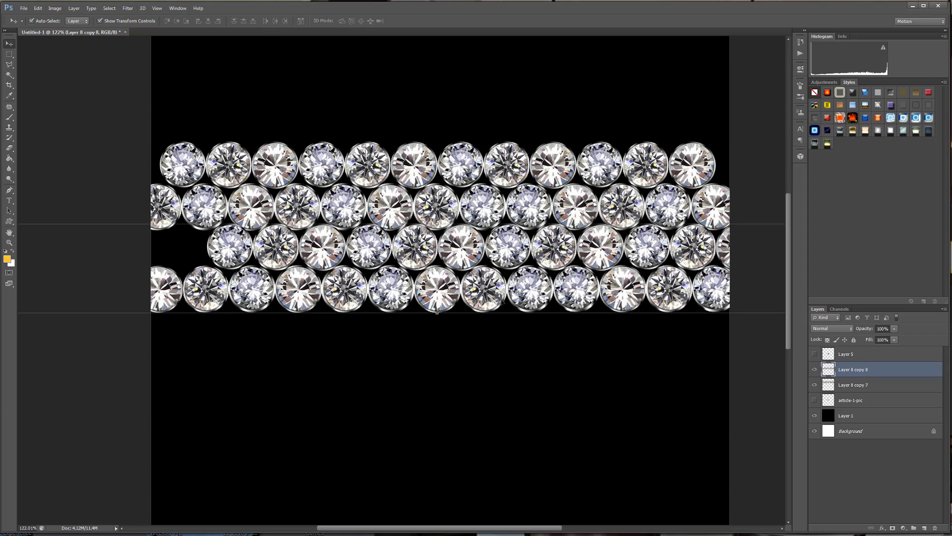
{"action": "key", "text": "Left"}
{"action": "key", "text": "Left"}
{"action": "key", "text": "Left"}
{"action": "key", "text": "Down"}
{"action": "key", "text": "Down"}
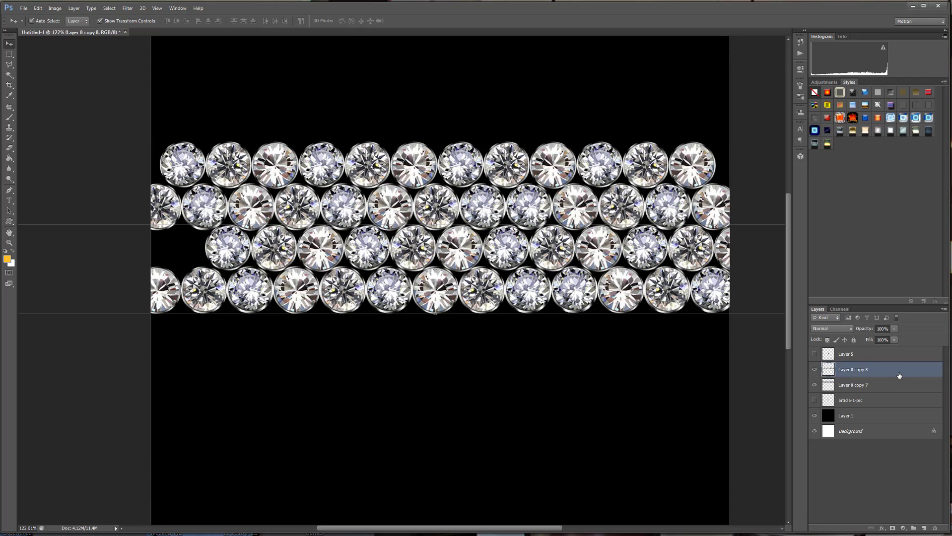
- Merge the shifted pair of rows into Layer 8 copy 7, and move a duplicate of the four-row layer straight down over its lowest row
{"action": "key", "text": "ctrl+e"}
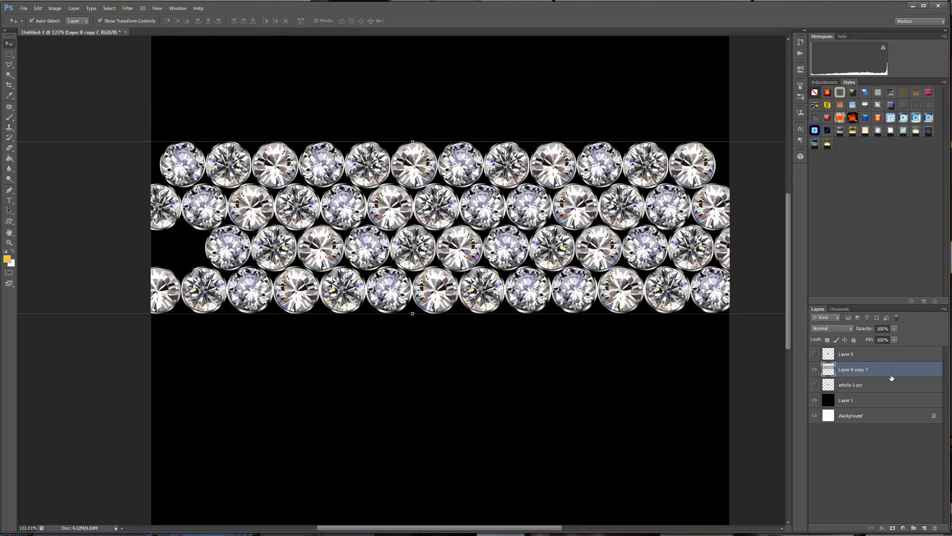
{"action": "left_click_drag", "start_coordinate": [891, 377], "coordinate": [924, 528]}
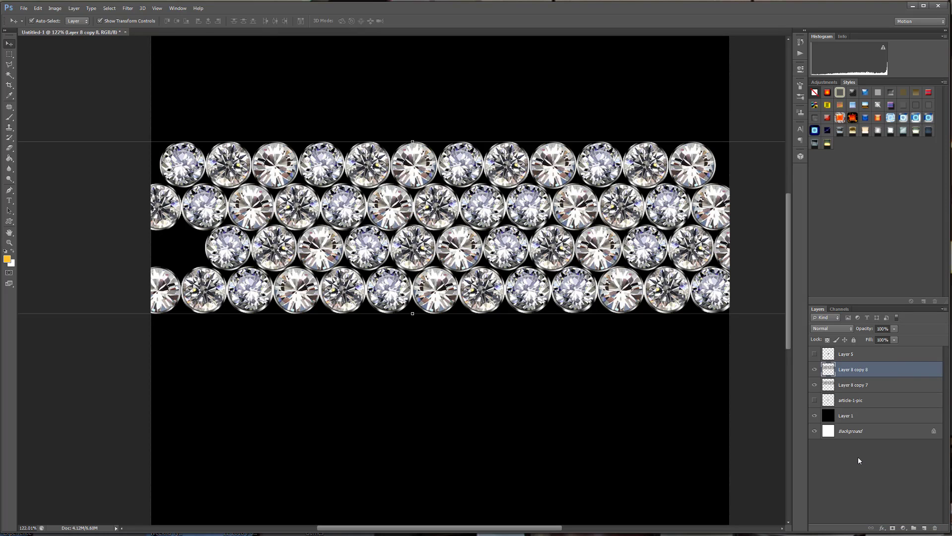
{"action": "key", "text": "shift+Down"}
{"action": "key", "text": "shift+Down"}
{"action": "key", "text": "shift+Down"}
{"action": "key", "text": "shift+Down"}
{"action": "key", "text": "shift+Down"}
{"action": "key", "text": "shift+Down"}
{"action": "key", "text": "shift+Down"}
{"action": "key", "text": "shift+Down"}
{"action": "key", "text": "shift+Down"}
{"action": "key", "text": "shift+Down"}
{"action": "key", "text": "shift+Down"}
{"action": "key", "text": "shift+Down"}
{"action": "key", "text": "shift+Down"}
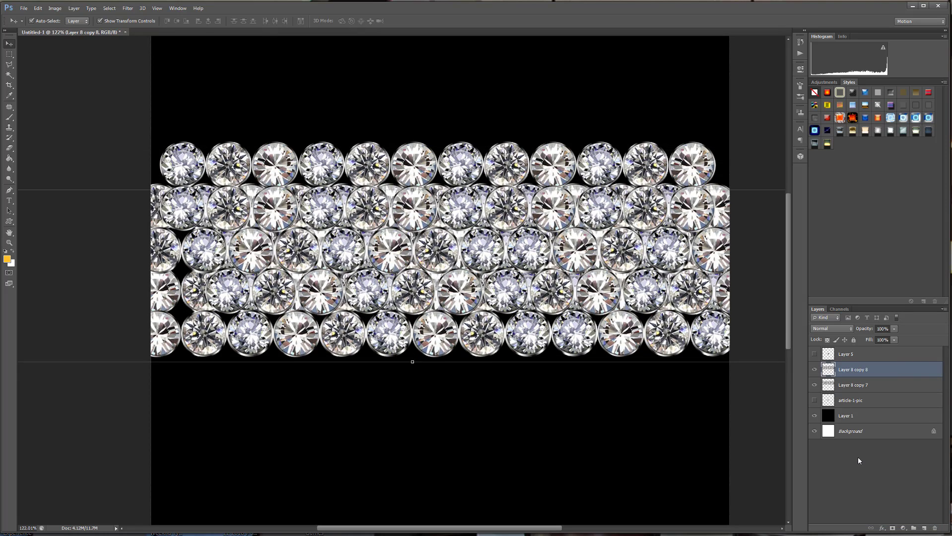
{"action": "key", "text": "shift+Down"}
{"action": "key", "text": "shift+Down"}
{"action": "key", "text": "shift+Down"}
{"action": "key", "text": "shift+Down"}
{"action": "key", "text": "shift+Down"}
{"action": "key", "text": "shift+Down"}
{"action": "key", "text": "shift+Down"}
{"action": "key", "text": "shift+Down"}
{"action": "key", "text": "shift+Down"}
{"action": "key", "text": "shift+Down"}
{"action": "key", "text": "shift+Down"}
{"action": "key", "text": "shift+Down"}
{"action": "key", "text": "shift+Down"}
{"action": "key", "text": "shift+Down"}
{"action": "key", "text": "shift+Down"}
{"action": "key", "text": "shift+Down"}
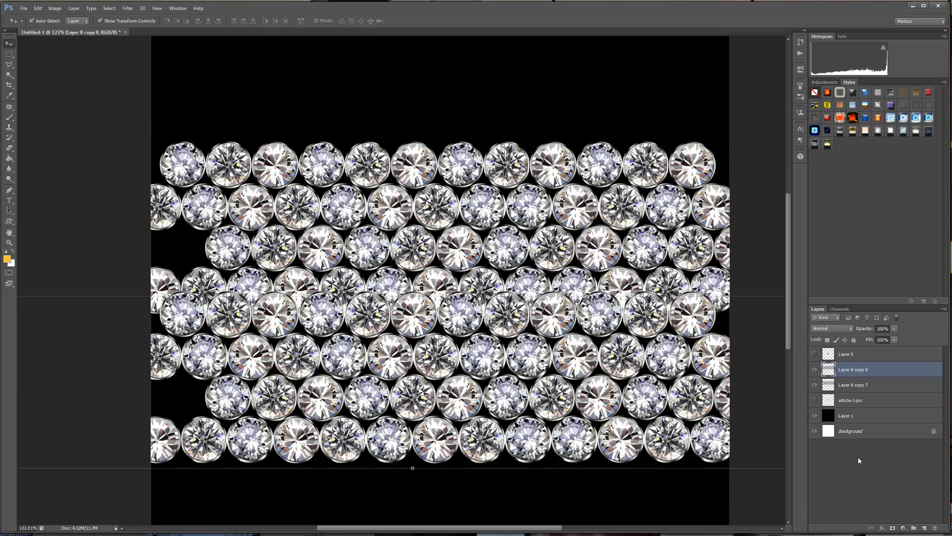
- Fine-tune the copied four rows vertically until they nest beneath the original fourth row, and merge the copy down into Layer 8 copy 7
{"action": "key", "text": "Up"}
{"action": "key", "text": "Up"}
{"action": "key", "text": "Up"}
{"action": "key", "text": "Up"}
{"action": "key", "text": "Up"}
{"action": "key", "text": "Up"}
{"action": "key", "text": "Up"}
{"action": "key", "text": "Up"}
{"action": "key", "text": "Up"}
{"action": "key", "text": "Up"}
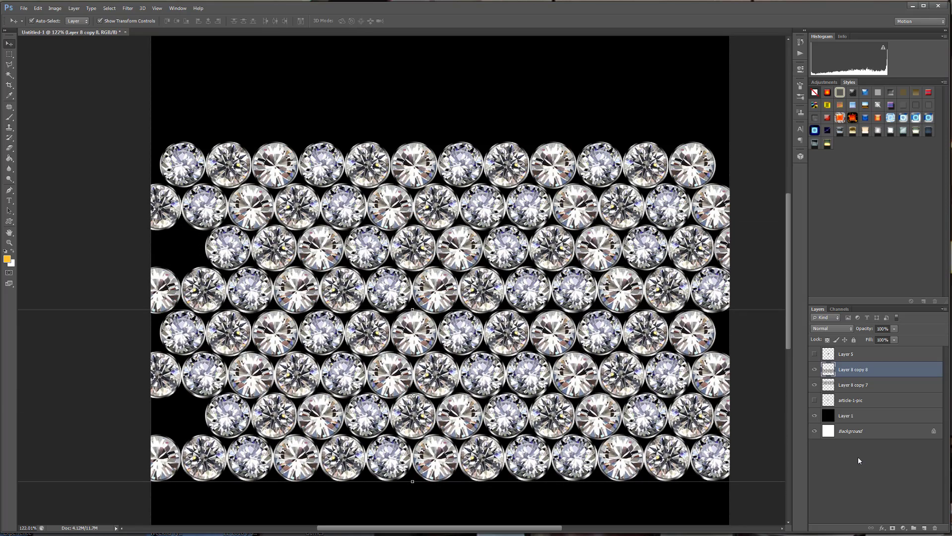
{"action": "key", "text": "Up"}
{"action": "key", "text": "Up"}
{"action": "key", "text": "Up"}
{"action": "key", "text": "Up"}
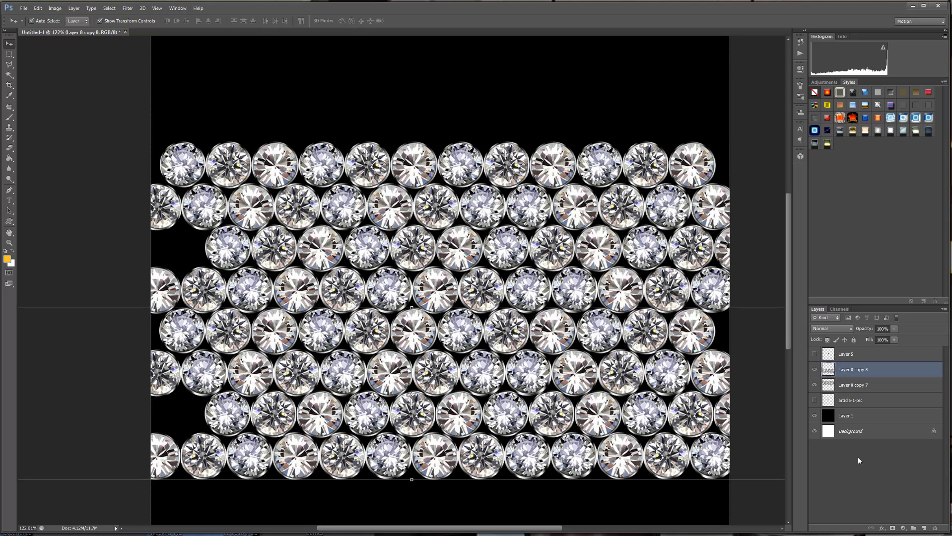
{"action": "key", "text": "ctrl+e"}
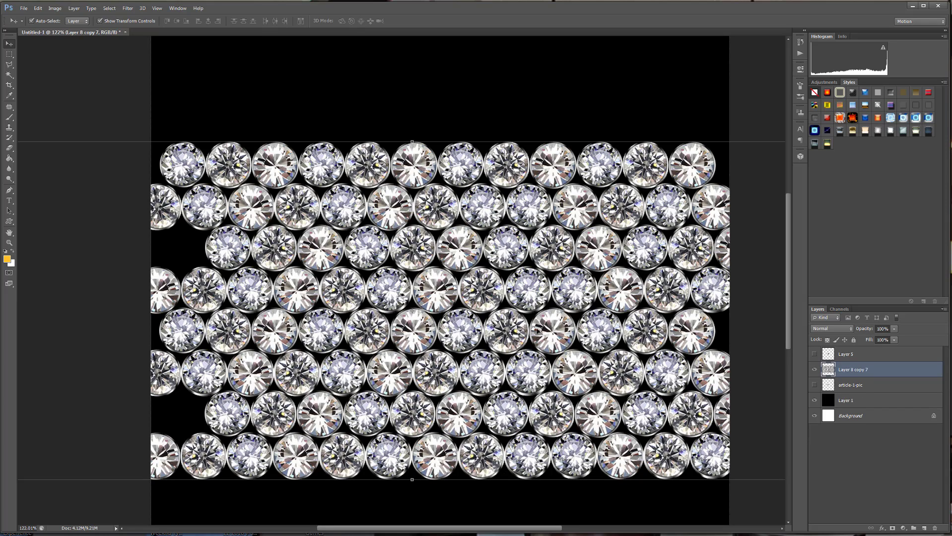
- Scale the merged eight-row gemstone layer down to about 62.5% and place it in the upper part of the canvas
{"action": "scroll", "coordinate": [412, 310], "scroll_direction": "down", "scroll_amount": 3}
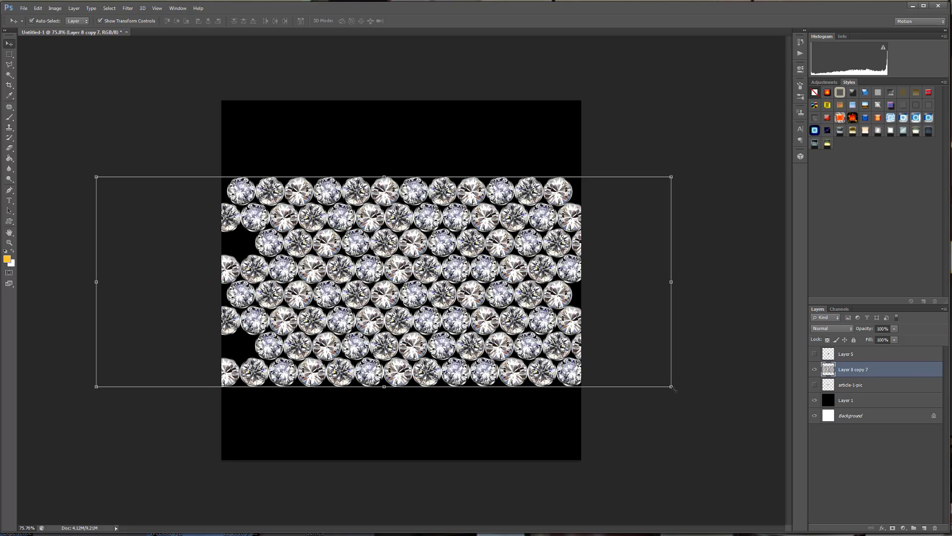
{"action": "left_click_drag", "start_coordinate": [676, 389], "coordinate": [461, 309]}
{"action": "left_click_drag", "start_coordinate": [330, 245], "coordinate": [423, 204]}
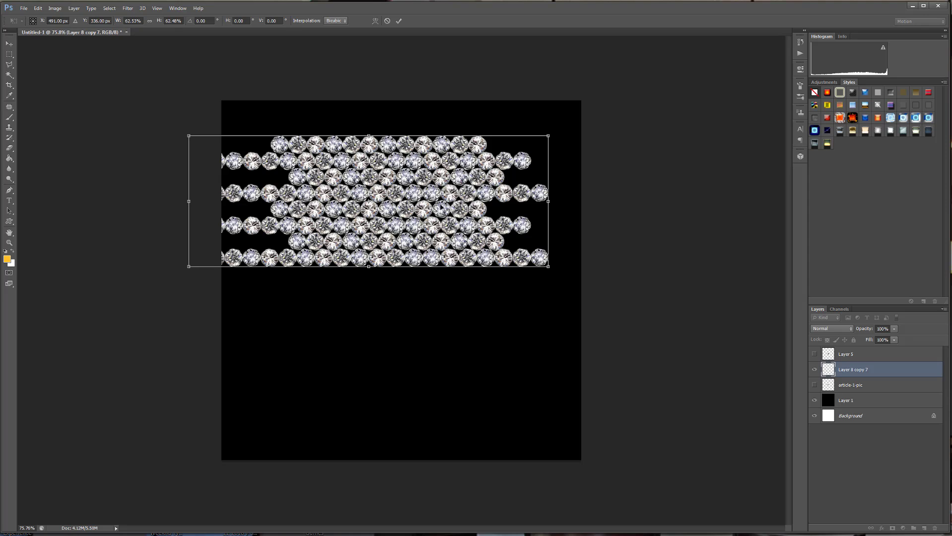
{"action": "scroll", "coordinate": [551, 293], "scroll_direction": "up", "scroll_amount": 2}
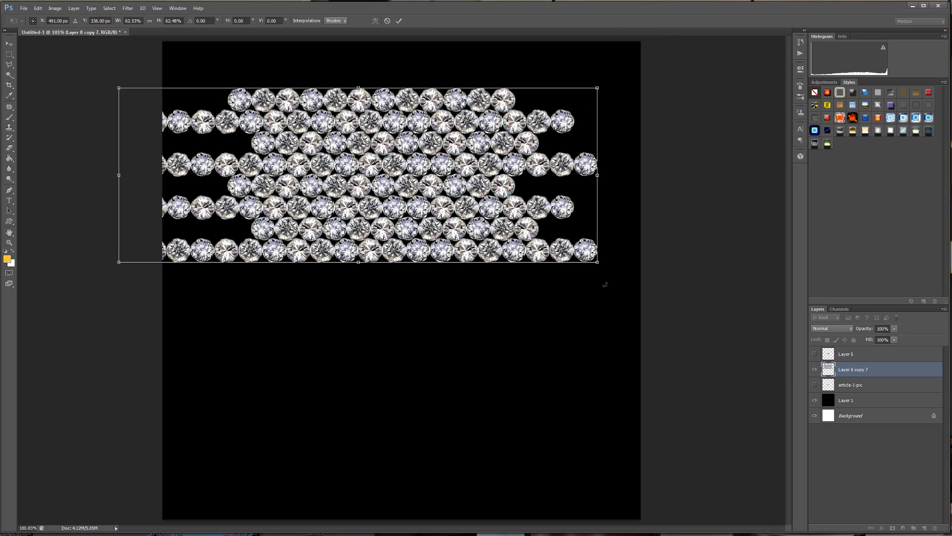
{"action": "key", "text": "Return"}
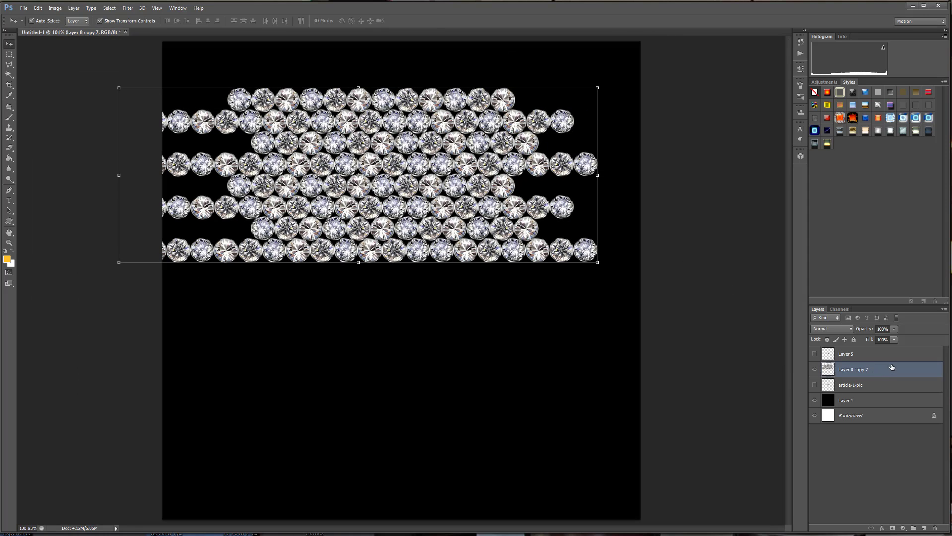
- Duplicate the scaled eight-row gemstone layer and move the copy straight down toward the end of the original rows
{"action": "left_click_drag", "start_coordinate": [891, 367], "coordinate": [920, 527]}
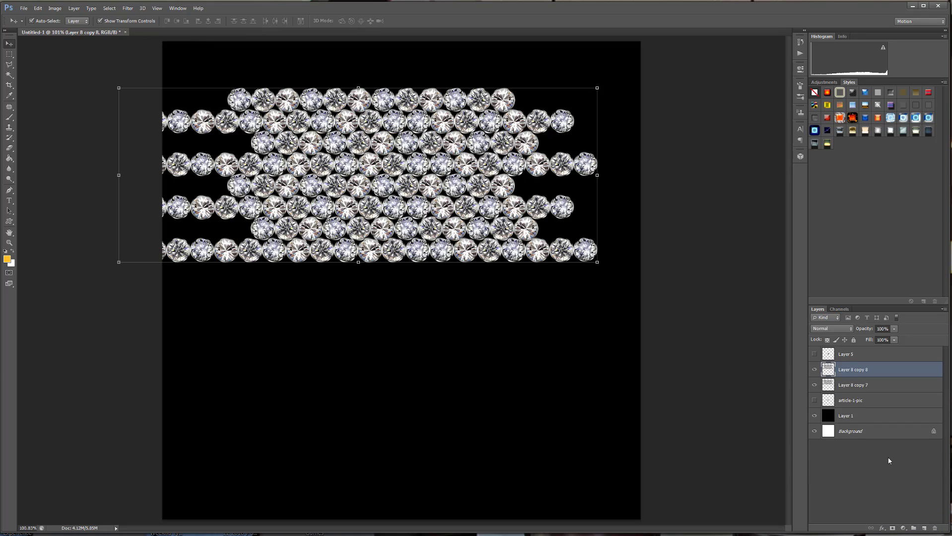
{"action": "key", "text": "shift+Down"}
{"action": "key", "text": "shift+Down"}
{"action": "key", "text": "shift+Down"}
{"action": "key", "text": "shift+Down"}
{"action": "key", "text": "shift+Down"}
{"action": "key", "text": "shift+Down"}
{"action": "key", "text": "shift+Down"}
{"action": "key", "text": "shift+Down"}
{"action": "key", "text": "shift+Down"}
{"action": "key", "text": "shift+Down"}
{"action": "key", "text": "shift+Down"}
{"action": "key", "text": "shift+Down"}
{"action": "key", "text": "shift+Down"}
{"action": "key", "text": "shift+Down"}
{"action": "key", "text": "shift+Down"}
{"action": "key", "text": "shift+Down"}
{"action": "key", "text": "shift+Down"}
{"action": "key", "text": "shift+Down"}
{"action": "key", "text": "shift+Down"}
{"action": "key", "text": "shift+Down"}
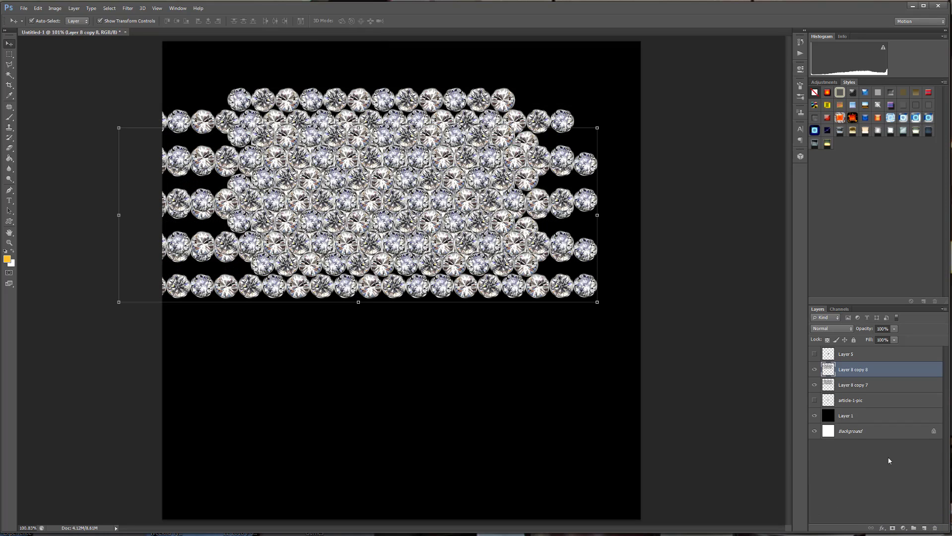
{"action": "key", "text": "shift+Down"}
{"action": "key", "text": "shift+Down"}
{"action": "key", "text": "shift+Down"}
{"action": "key", "text": "shift+Down"}
{"action": "key", "text": "shift+Down"}
{"action": "key", "text": "shift+Down"}
{"action": "key", "text": "shift+Down"}
{"action": "key", "text": "shift+Down"}
{"action": "key", "text": "shift+Down"}
{"action": "key", "text": "shift+Down"}
{"action": "key", "text": "shift+Down"}
{"action": "key", "text": "shift+Down"}
{"action": "key", "text": "shift+Down"}
{"action": "key", "text": "shift+Down"}
{"action": "key", "text": "shift+Down"}
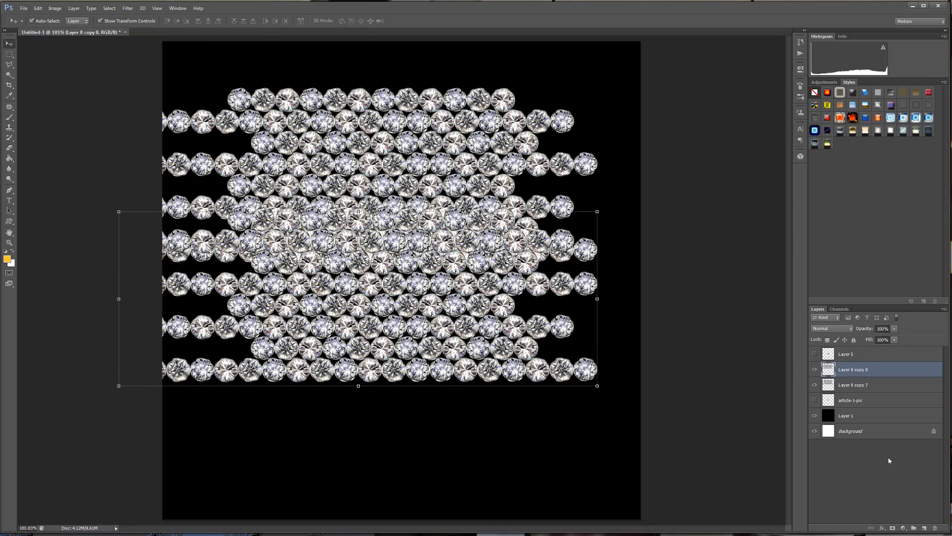
- Nudge the copied eight rows vertically to nest beneath the originals and merge them into Layer 8 copy 7
{"action": "key", "text": "shift+Up"}
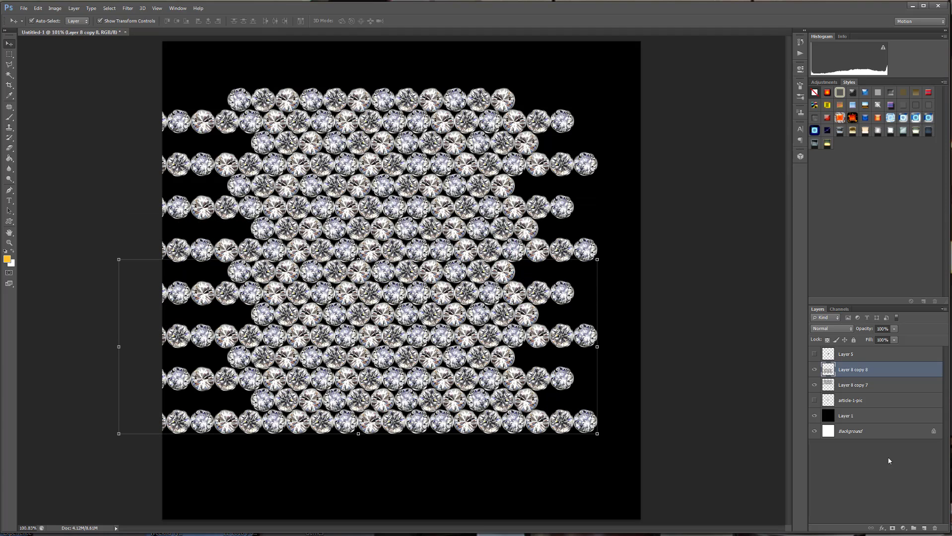
{"action": "key", "text": "Down"}
{"action": "key", "text": "Down"}
{"action": "key", "text": "Down"}
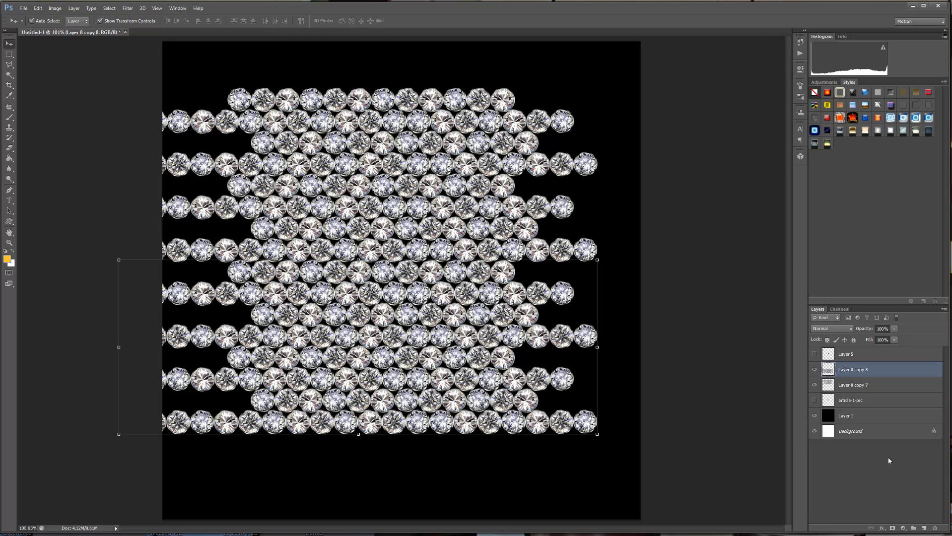
{"action": "key", "text": "ctrl+e"}
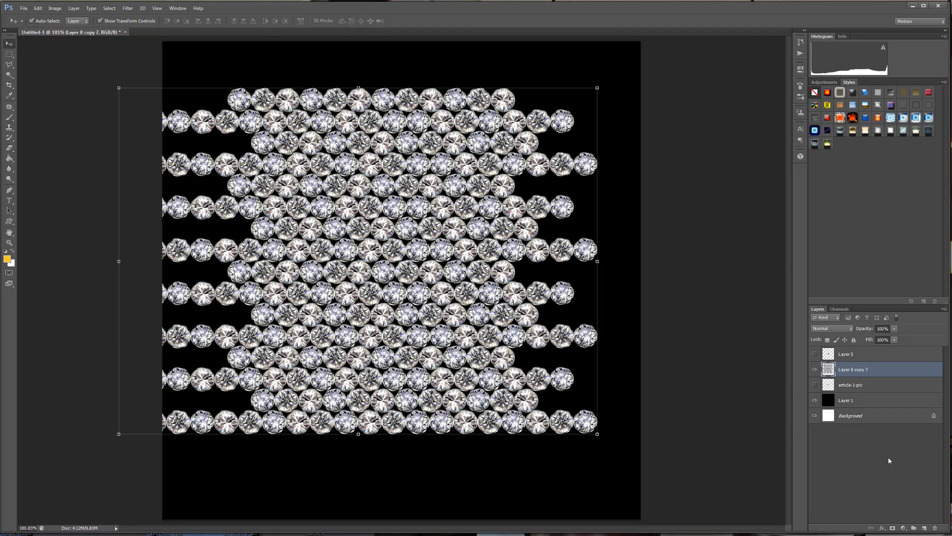
- Scale the sixteen-row gemstone block down to about 60.5% and position it near the middle of the canvas
{"action": "left_click_drag", "start_coordinate": [408, 181], "coordinate": [473, 174]}
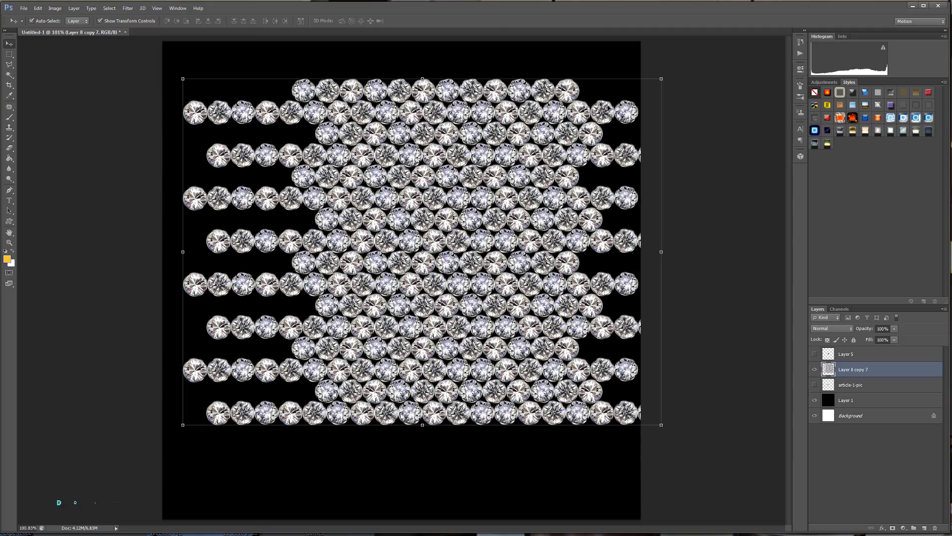
{"action": "left_click_drag", "start_coordinate": [660, 79], "coordinate": [476, 217]}
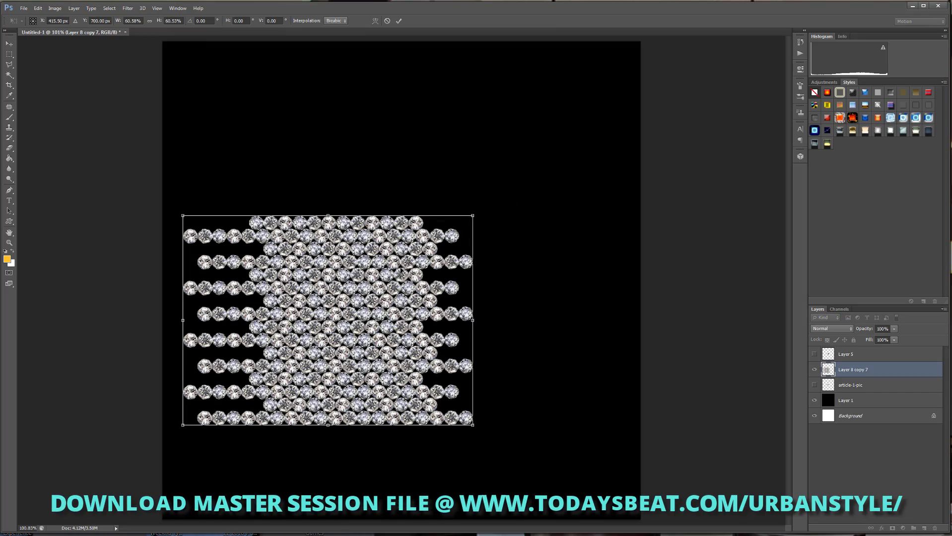
{"action": "left_click_drag", "start_coordinate": [425, 234], "coordinate": [482, 165]}
{"action": "key", "text": "Return"}
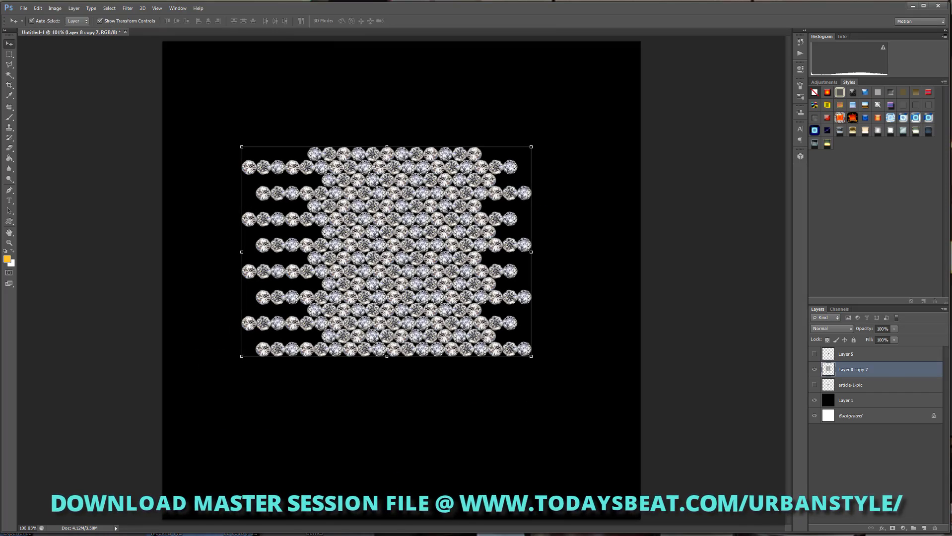
- Duplicate the reduced sixteen-row block and move the copy straight down until it sits beneath the original block
{"action": "left_click_drag", "start_coordinate": [853, 370], "coordinate": [924, 530]}
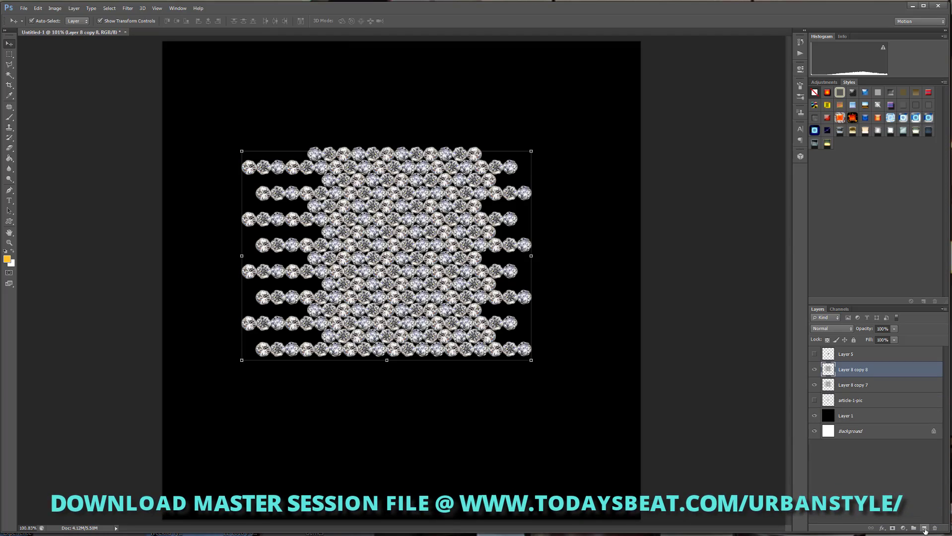
{"action": "key", "text": "shift+Down"}
{"action": "key", "text": "shift+Down"}
{"action": "key", "text": "shift+Down"}
{"action": "key", "text": "shift+Down"}
{"action": "key", "text": "shift+Down"}
{"action": "key", "text": "shift+Down"}
{"action": "key", "text": "shift+Down"}
{"action": "key", "text": "shift+Down"}
{"action": "key", "text": "shift+Down"}
{"action": "key", "text": "shift+Down"}
{"action": "key", "text": "shift+Down"}
{"action": "key", "text": "shift+Down"}
{"action": "key", "text": "shift+Down"}
{"action": "key", "text": "shift+Down"}
{"action": "key", "text": "shift+Down"}
{"action": "key", "text": "shift+Down"}
{"action": "key", "text": "shift+Down"}
{"action": "key", "text": "shift+Down"}
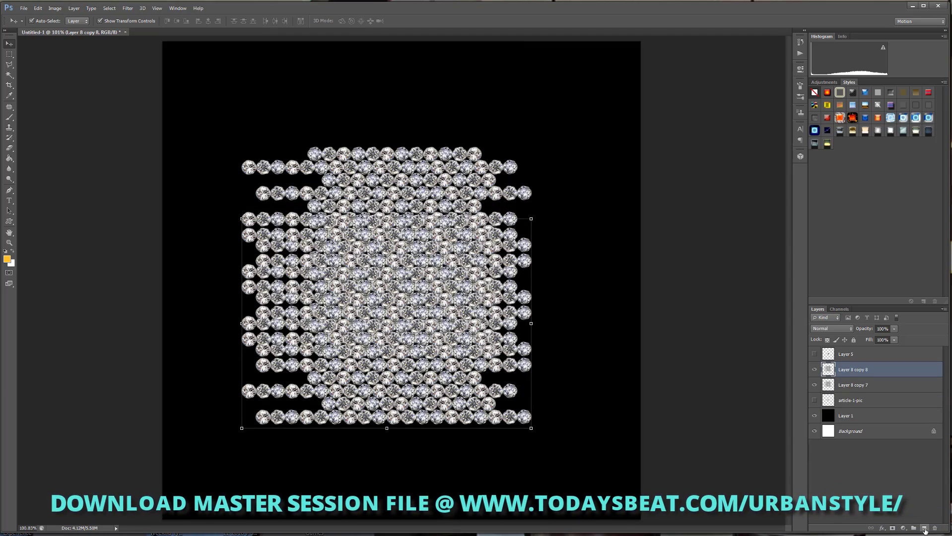
{"action": "key", "text": "shift+Down"}
{"action": "key", "text": "shift+Down"}
{"action": "key", "text": "shift+Down"}
{"action": "key", "text": "shift+Down"}
{"action": "key", "text": "shift+Down"}
{"action": "key", "text": "shift+Down"}
{"action": "key", "text": "shift+Down"}
{"action": "key", "text": "shift+Down"}
{"action": "key", "text": "shift+Down"}
{"action": "key", "text": "shift+Down"}
{"action": "key", "text": "shift+Down"}
{"action": "key", "text": "shift+Down"}
{"action": "key", "text": "shift+Down"}
{"action": "key", "text": "shift+Down"}
{"action": "key", "text": "shift+Down"}
{"action": "key", "text": "shift+Down"}
{"action": "key", "text": "shift+Down"}
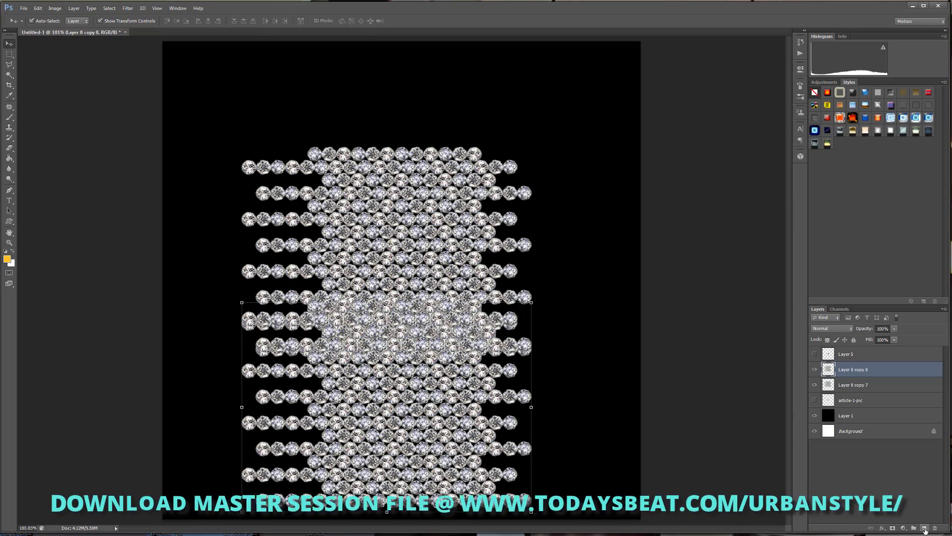
{"action": "key", "text": "shift+Down"}
{"action": "key", "text": "shift+Down"}
{"action": "key", "text": "shift+Down"}
{"action": "key", "text": "shift+Down"}
{"action": "key", "text": "shift+Down"}
{"action": "key", "text": "shift+Down"}
{"action": "key", "text": "shift+Down"}
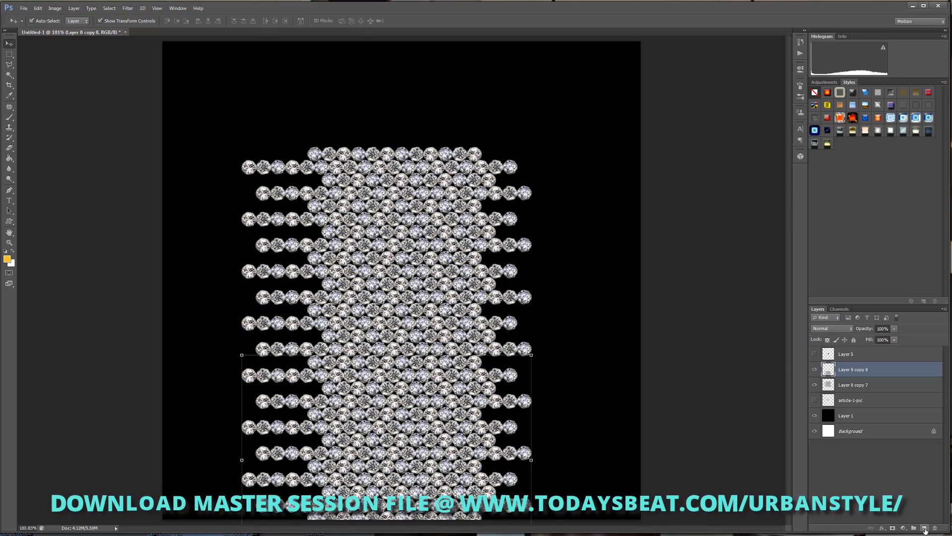
- Nudge the copied sixteen-row block slightly up to close the seam and merge it into Layer 8 copy 7
{"action": "key", "text": "Up"}
{"action": "key", "text": "Up"}
{"action": "key", "text": "Up"}
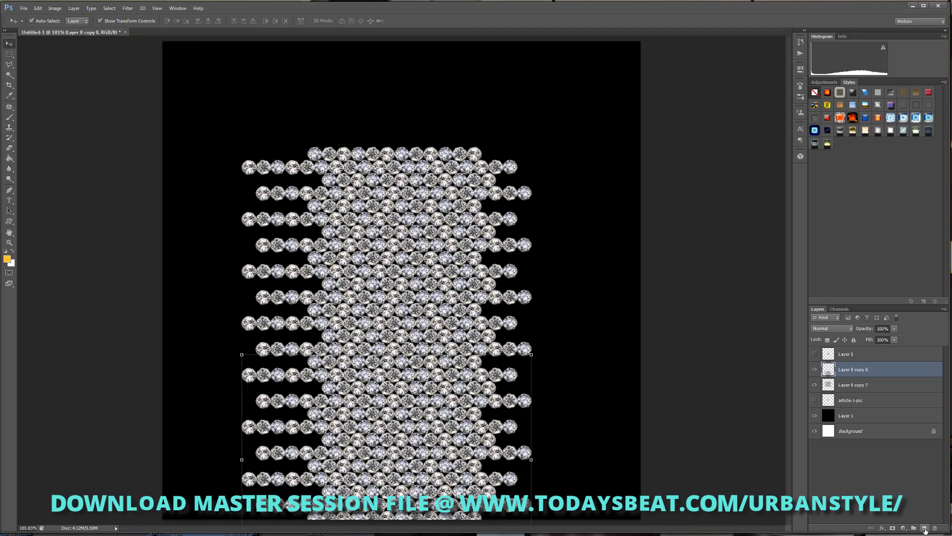
{"action": "key", "text": "Up"}
{"action": "key", "text": "Up"}
{"action": "key", "text": "ctrl+e"}
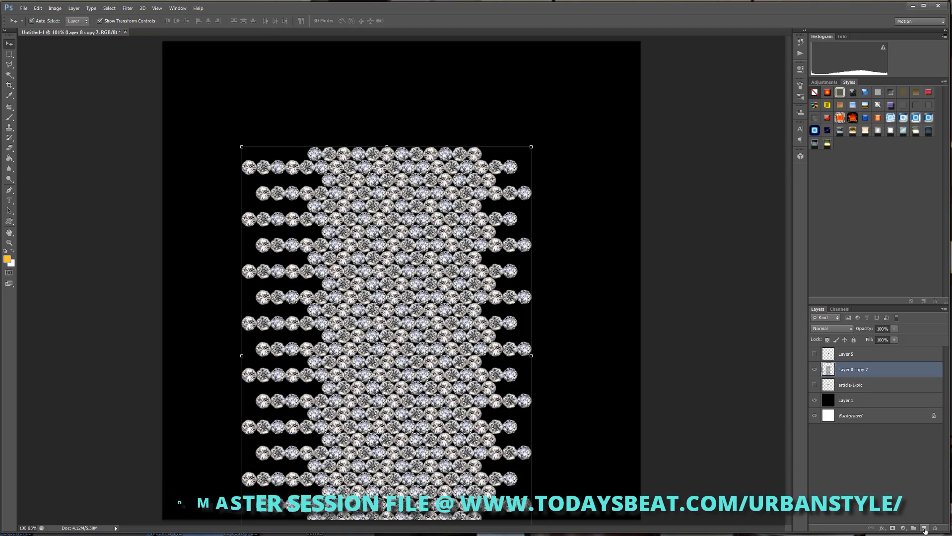
- Move the gemstone block up and to the right, leaving the canvas's left third empty, and duplicate its layer
{"action": "left_click_drag", "start_coordinate": [450, 321], "coordinate": [539, 243]}
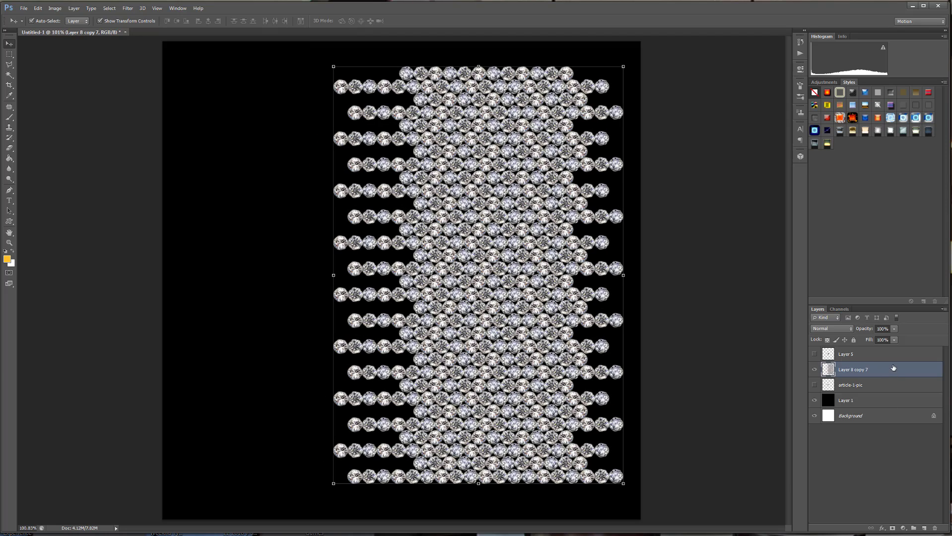
{"action": "left_click_drag", "start_coordinate": [893, 368], "coordinate": [922, 528]}
- Shift the duplicated gemstone block straight left until it reaches the canvas's left edge, with its inner side interlocking with the original block
{"action": "key", "text": "shift+Left"}
{"action": "key", "text": "shift+Left"}
{"action": "key", "text": "shift+Left"}
{"action": "key", "text": "shift+Left"}
{"action": "key", "text": "shift+Left"}
{"action": "key", "text": "shift+Left"}
{"action": "key", "text": "shift+Left"}
{"action": "key", "text": "shift+Left"}
{"action": "key", "text": "shift+Left"}
{"action": "key", "text": "shift+Left"}
{"action": "key", "text": "shift+Left"}
{"action": "key", "text": "shift+Left"}
{"action": "key", "text": "shift+Left"}
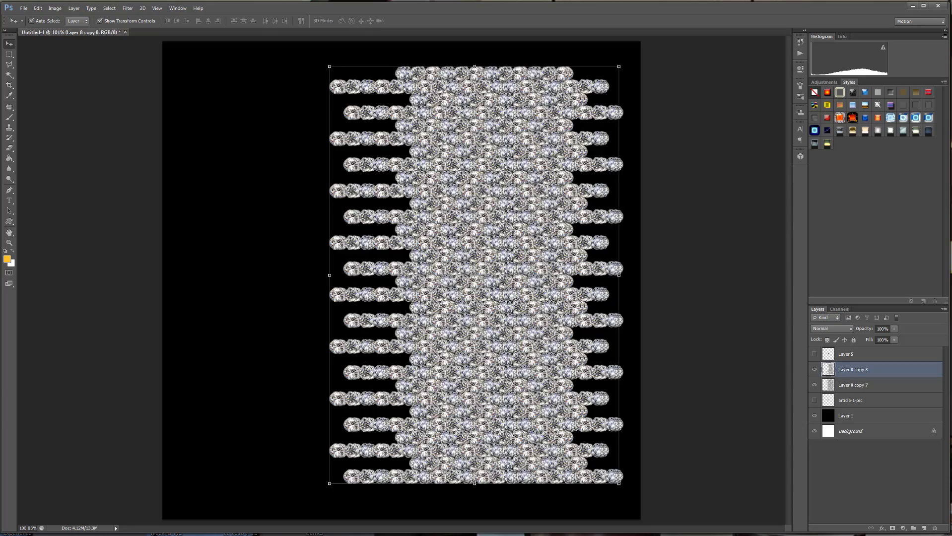
{"action": "key", "text": "shift+Left"}
{"action": "key", "text": "shift+Left"}
{"action": "key", "text": "shift+Left"}
{"action": "key", "text": "shift+Left"}
{"action": "key", "text": "shift+Left"}
{"action": "key", "text": "shift+Left"}
{"action": "key", "text": "shift+Left"}
{"action": "key", "text": "shift+Left"}
{"action": "key", "text": "shift+Left"}
{"action": "key", "text": "shift+Left"}
{"action": "key", "text": "shift+Left"}
{"action": "key", "text": "shift+Left"}
{"action": "key", "text": "shift+Left"}
{"action": "key", "text": "shift+Left"}
{"action": "key", "text": "shift+Left"}
{"action": "key", "text": "shift+Left"}
{"action": "key", "text": "shift+Left"}
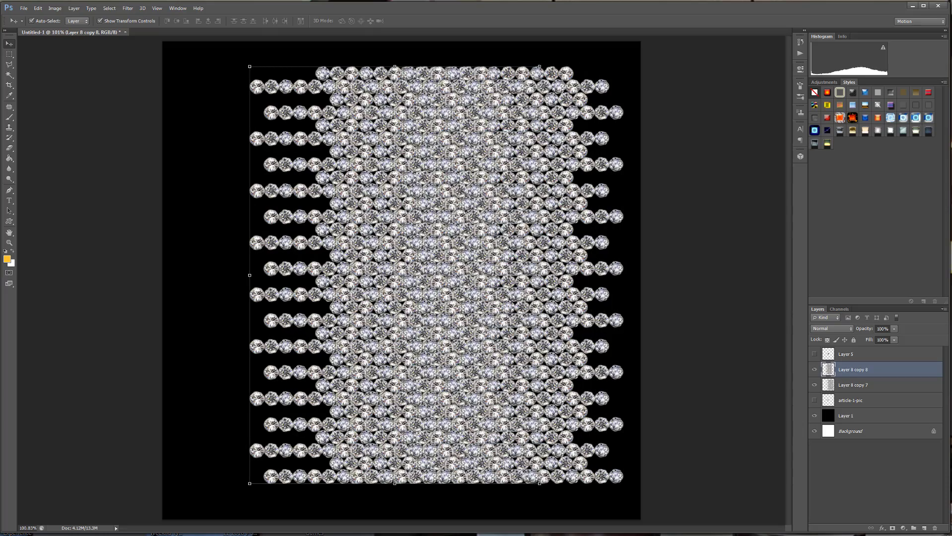
{"action": "key", "text": "shift+Left"}
{"action": "key", "text": "shift+Left"}
{"action": "key", "text": "shift+Left"}
{"action": "key", "text": "shift+Left"}
{"action": "key", "text": "shift+Left"}
{"action": "key", "text": "shift+Left"}
{"action": "key", "text": "shift+Left"}
{"action": "key", "text": "shift+Left"}
{"action": "key", "text": "shift+Left"}
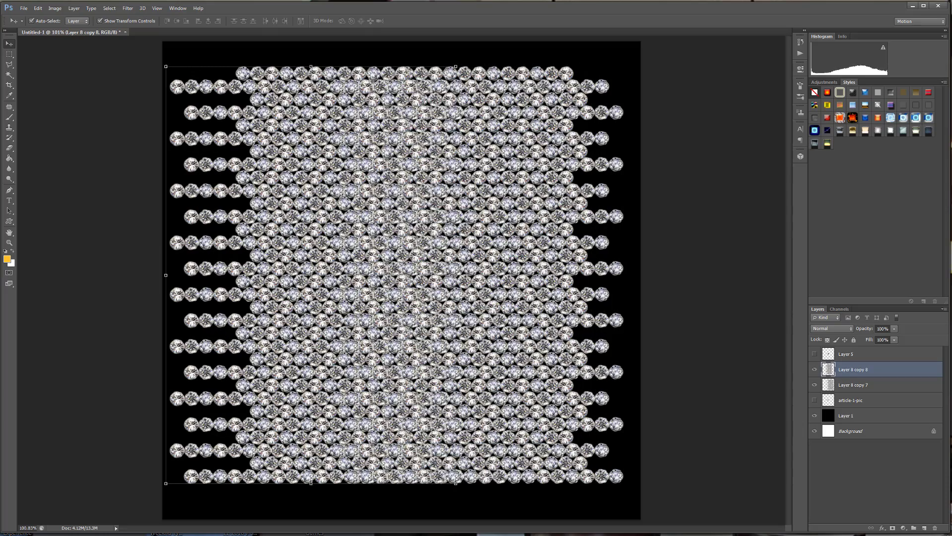
{"action": "key", "text": "shift+Right"}
{"action": "key", "text": "shift+Right"}
{"action": "key", "text": "shift+Right"}
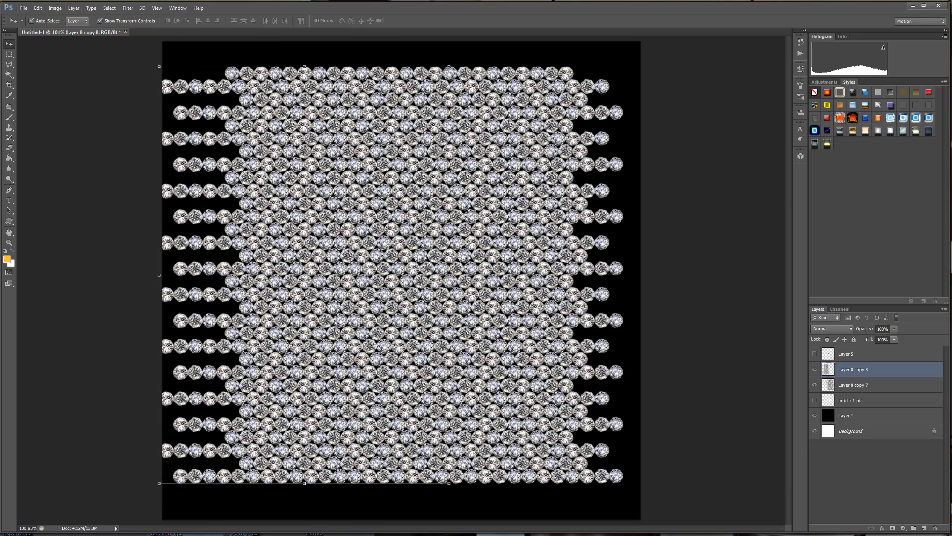
- Fine-tune the copy's horizontal position until its gemstones line up with the original block, and merge it into Layer 8 copy 7
{"action": "key", "text": "Left"}
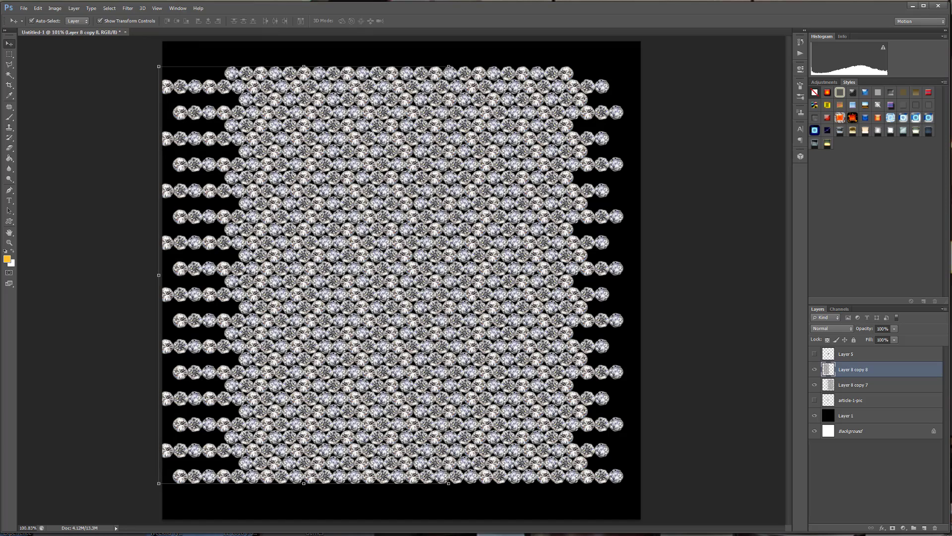
{"action": "key", "text": "Left"}
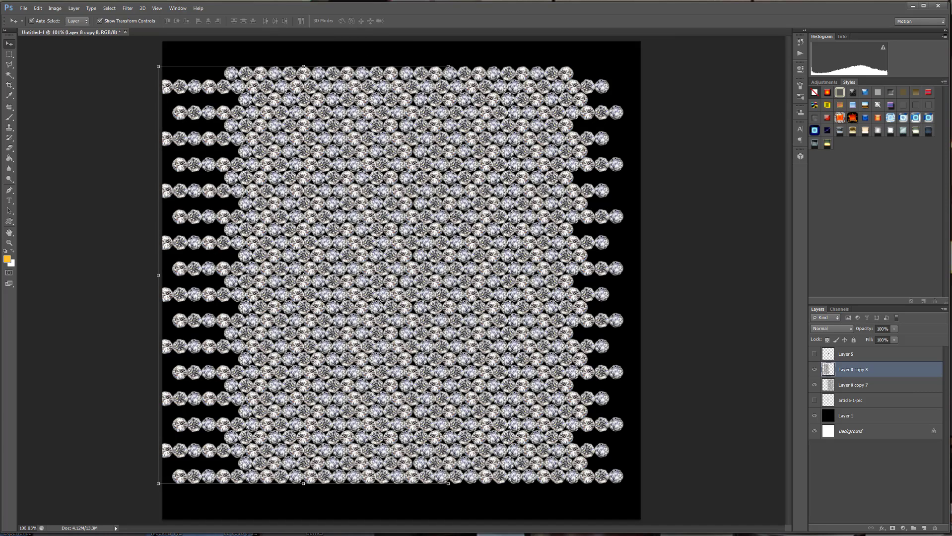
{"action": "key", "text": "Right"}
{"action": "key", "text": "Right"}
{"action": "key", "text": "Right"}
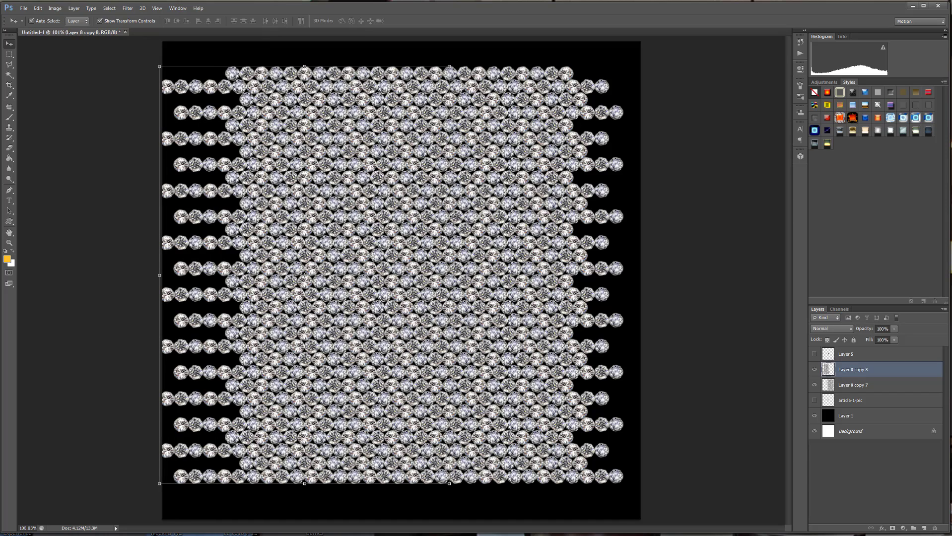
{"action": "key", "text": "Left"}
{"action": "key", "text": "Left"}
{"action": "key", "text": "Left"}
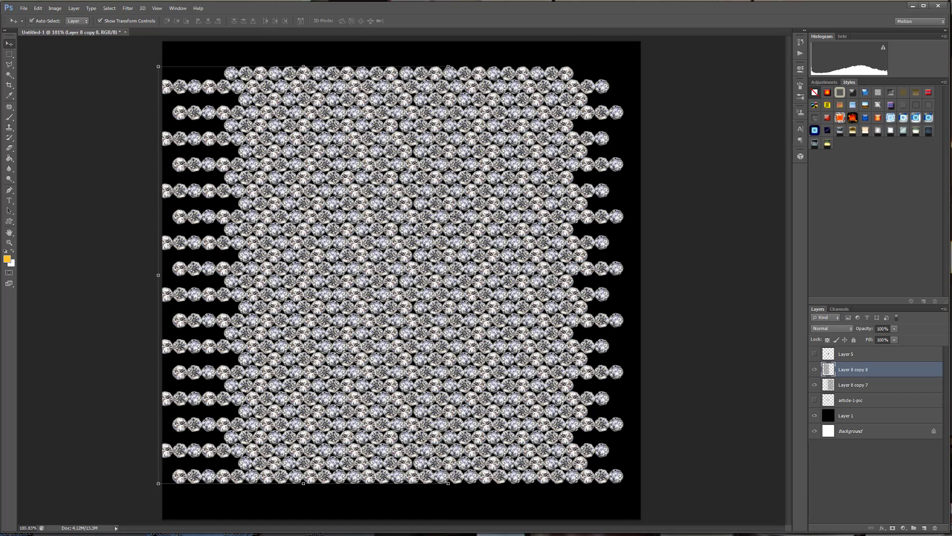
{"action": "key", "text": "Right"}
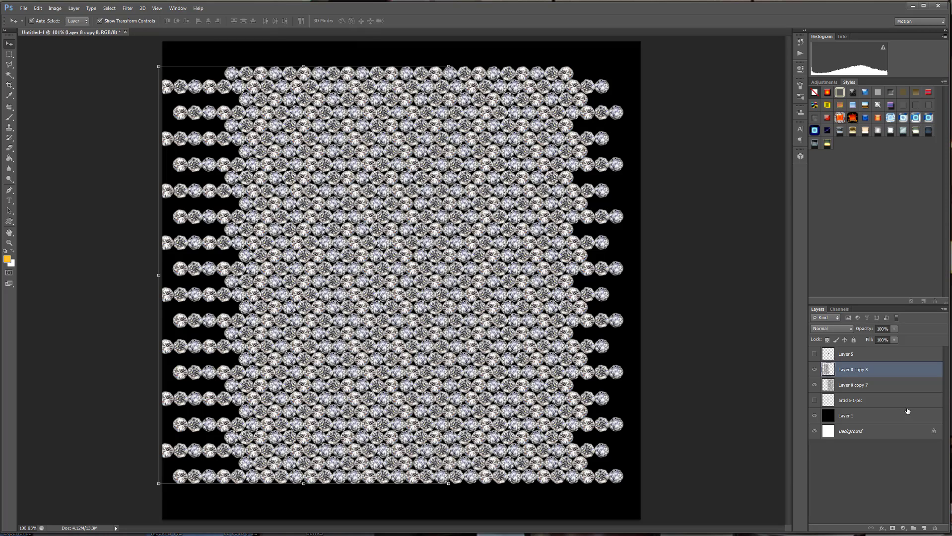
{"action": "key", "text": "ctrl+e"}
{"action": "scroll", "coordinate": [470, 230], "scroll_direction": "down", "scroll_amount": 1}
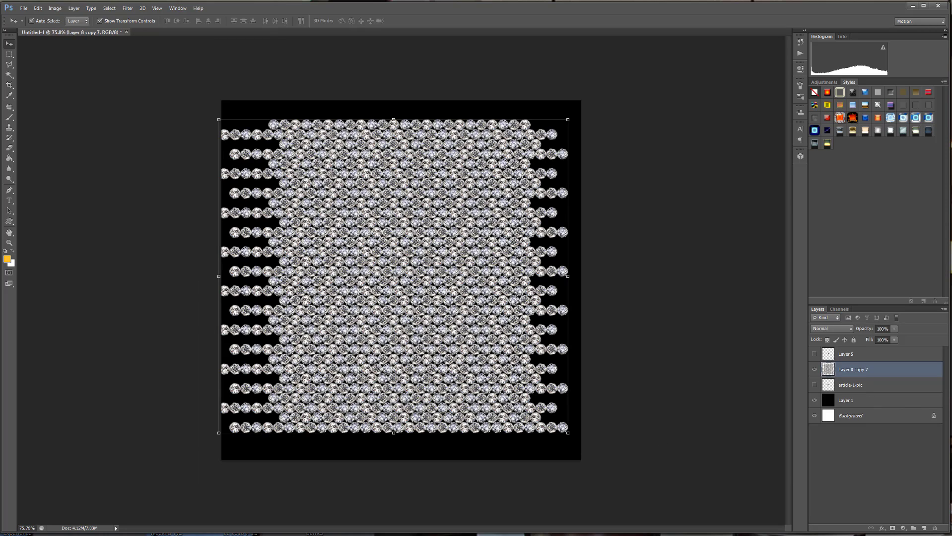
{"action": "scroll", "coordinate": [534, 241], "scroll_direction": "down", "scroll_amount": 1}
{"action": "scroll", "coordinate": [475, 262], "scroll_direction": "up", "scroll_amount": 3}
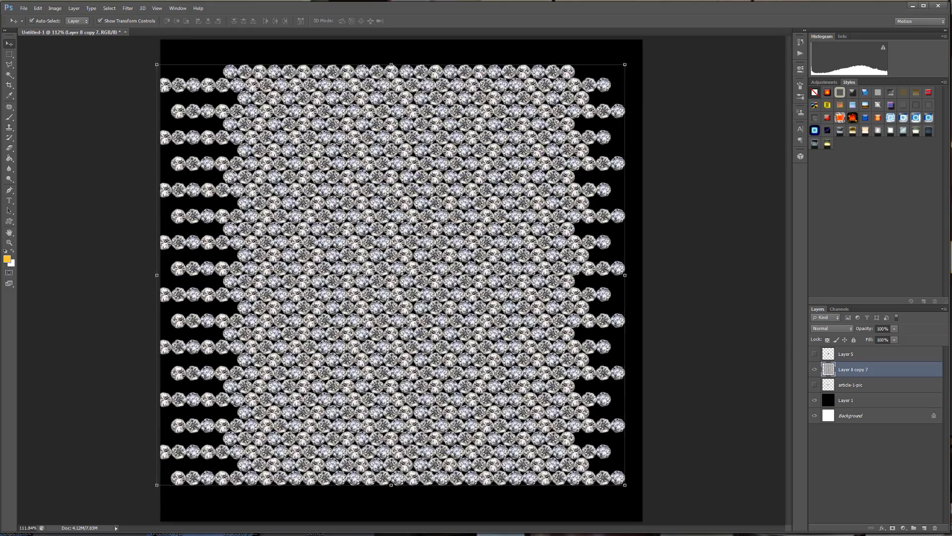
{"action": "scroll", "coordinate": [477, 262], "scroll_direction": "up", "scroll_amount": 1}
{"action": "scroll", "coordinate": [477, 259], "scroll_direction": "down", "scroll_amount": 3}
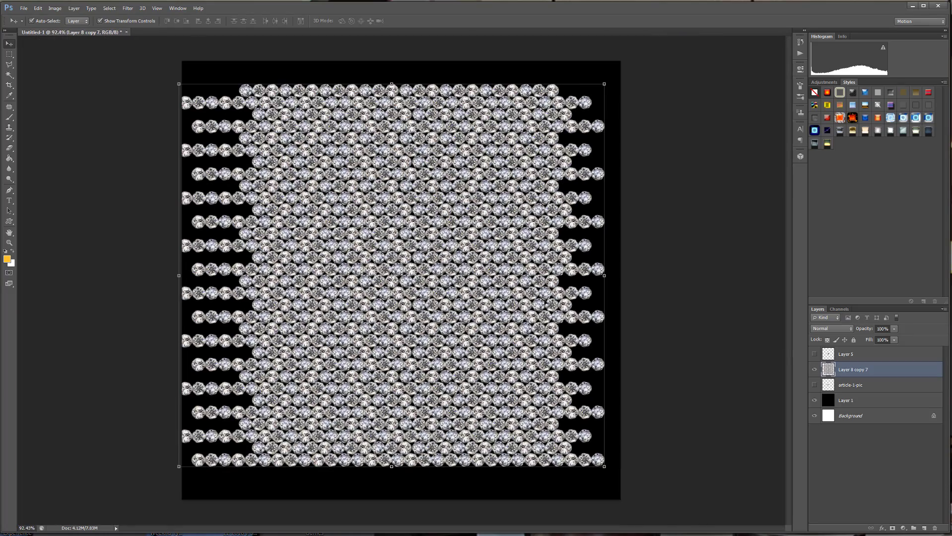
- Move the diamond pattern layer up and right so it meets the canvas's upper edge and extends past its right edge
{"action": "scroll", "coordinate": [547, 282], "scroll_direction": "down", "scroll_amount": 2}
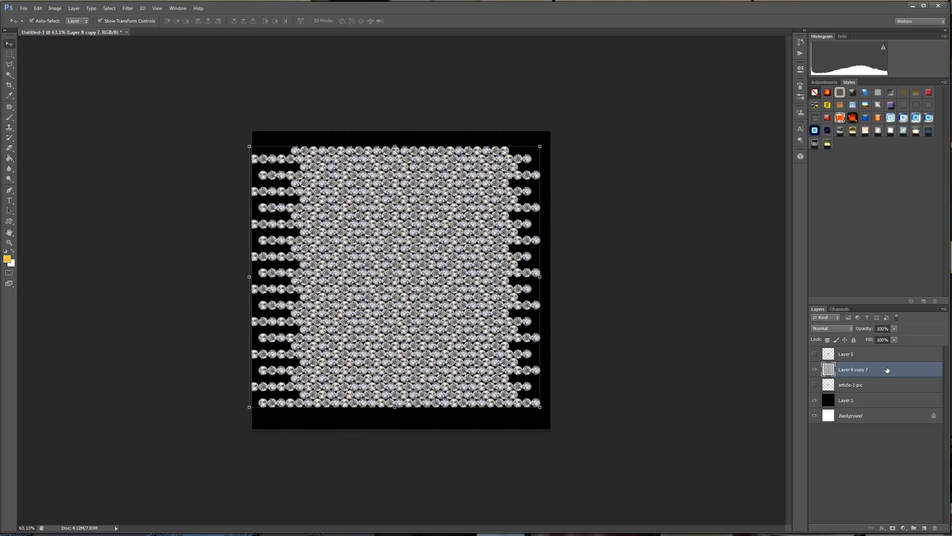
{"action": "mouse_move", "coordinate": [887, 370]}
{"action": "left_mouse_down"}
{"action": "mouse_move", "coordinate": [926, 525]}
{"action": "mouse_move", "coordinate": [897, 375]}
{"action": "mouse_move", "coordinate": [874, 369]}
{"action": "left_mouse_up"}
{"action": "left_click_drag", "start_coordinate": [456, 211], "coordinate": [504, 194]}
- Duplicate the diamond pattern layer and shift the copy horizontally left to cover the canvas's empty left side
{"action": "left_click_drag", "start_coordinate": [901, 371], "coordinate": [923, 528]}
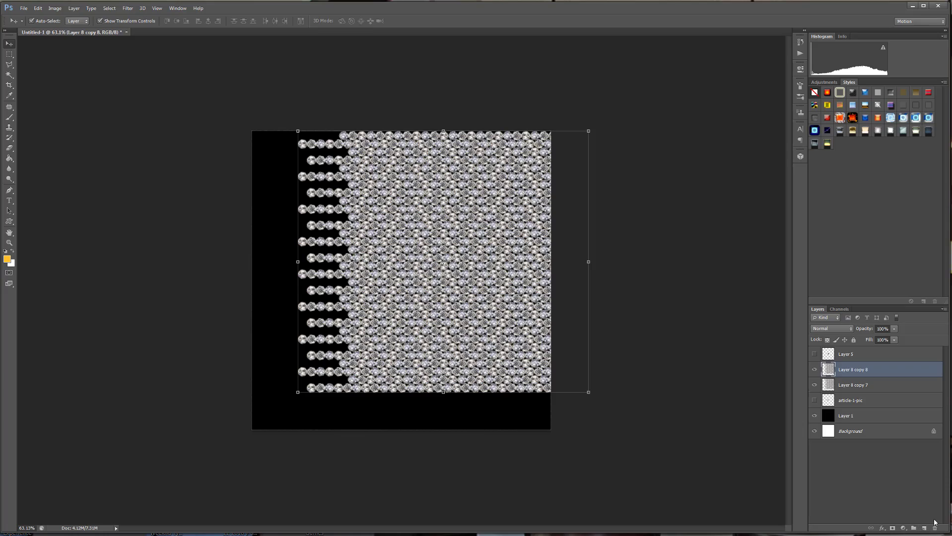
{"action": "key", "text": "shift+Left"}
{"action": "key", "text": "shift+Left"}
{"action": "key", "text": "shift+Left"}
{"action": "key", "text": "shift+Left"}
{"action": "key", "text": "shift+Left"}
{"action": "key", "text": "shift+Left"}
{"action": "key", "text": "shift+Left"}
{"action": "key", "text": "shift+Left"}
{"action": "key", "text": "shift+Left"}
{"action": "key", "text": "shift+Left"}
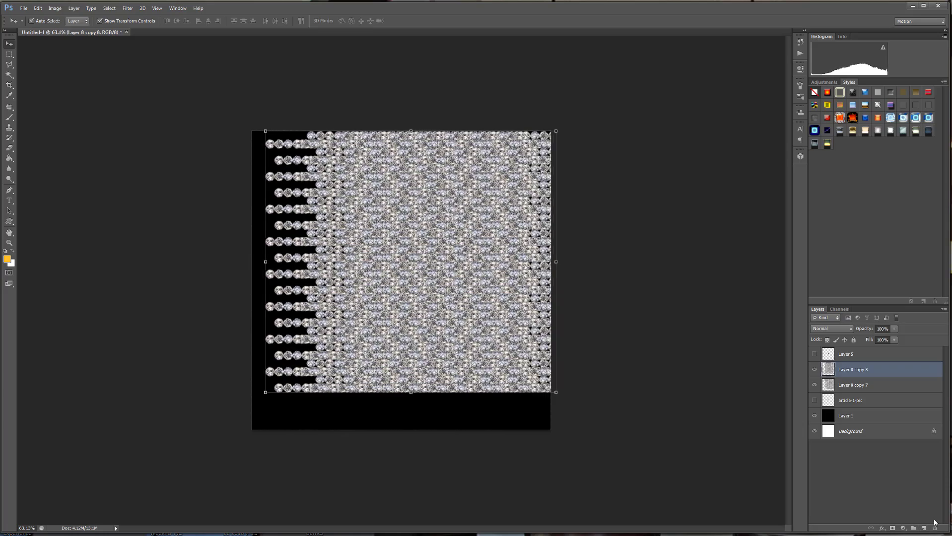
{"action": "key", "text": "shift+Left"}
{"action": "key", "text": "shift+Left"}
{"action": "key", "text": "shift+Left"}
{"action": "key", "text": "shift+Left"}
{"action": "key", "text": "shift+Left"}
{"action": "key", "text": "shift+Left"}
{"action": "key", "text": "shift+Left"}
{"action": "key", "text": "shift+Left"}
{"action": "key", "text": "shift+Left"}
{"action": "key", "text": "shift+Left"}
{"action": "key", "text": "shift+Left"}
{"action": "key", "text": "shift+Left"}
{"action": "key", "text": "shift+Left"}
{"action": "key", "text": "shift+Left"}
{"action": "key", "text": "shift+Left"}
{"action": "key", "text": "shift+Left"}
{"action": "key", "text": "shift+Left"}
{"action": "key", "text": "shift+Left"}
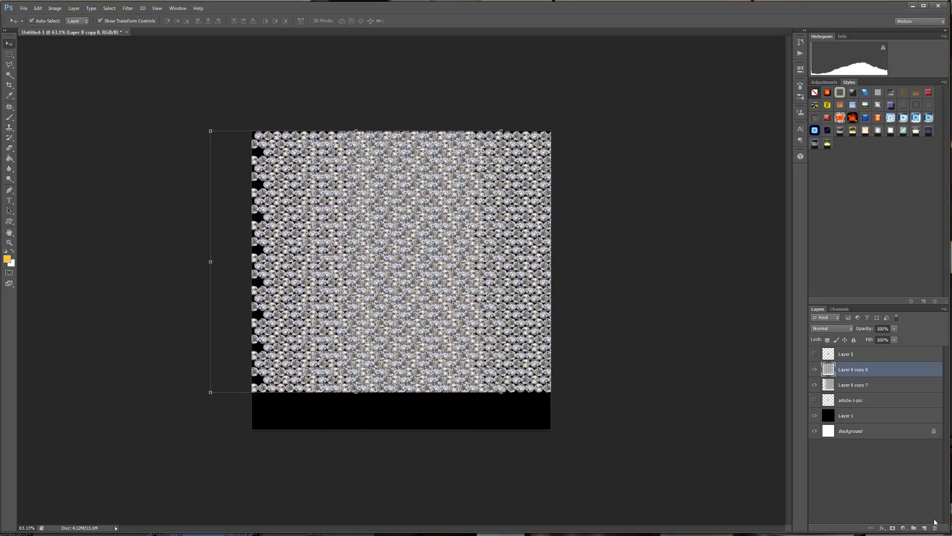
{"action": "key", "text": "shift+Left"}
{"action": "key", "text": "shift+Left"}
{"action": "key", "text": "shift+Left"}
{"action": "key", "text": "shift+Left"}
{"action": "key", "text": "shift+Left"}
{"action": "key", "text": "shift+Left"}
{"action": "key", "text": "shift+Left"}
{"action": "key", "text": "shift+Left"}
{"action": "key", "text": "shift+Left"}
{"action": "key", "text": "shift+Left"}
{"action": "key", "text": "shift+Left"}
{"action": "key", "text": "shift+Left"}
{"action": "key", "text": "shift+Left"}
{"action": "key", "text": "shift+Left"}
{"action": "key", "text": "shift+Left"}
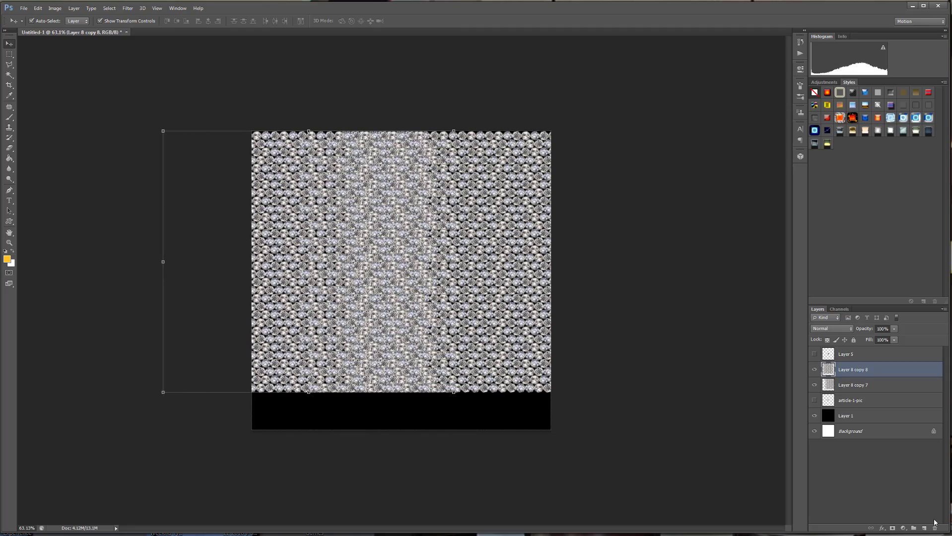
{"action": "key", "text": "shift+Left"}
{"action": "key", "text": "shift+Left"}
{"action": "key", "text": "shift+Left"}
{"action": "key", "text": "shift+Left"}
{"action": "key", "text": "shift+Left"}
{"action": "key", "text": "shift+Left"}
{"action": "key", "text": "shift+Left"}
{"action": "key", "text": "shift+Left"}
{"action": "key", "text": "shift+Left"}
{"action": "key", "text": "shift+Left"}
{"action": "key", "text": "shift+Left"}
{"action": "key", "text": "shift+Left"}
{"action": "key", "text": "shift+Left"}
{"action": "key", "text": "shift+Left"}
{"action": "key", "text": "shift+Left"}
{"action": "key", "text": "shift+Left"}
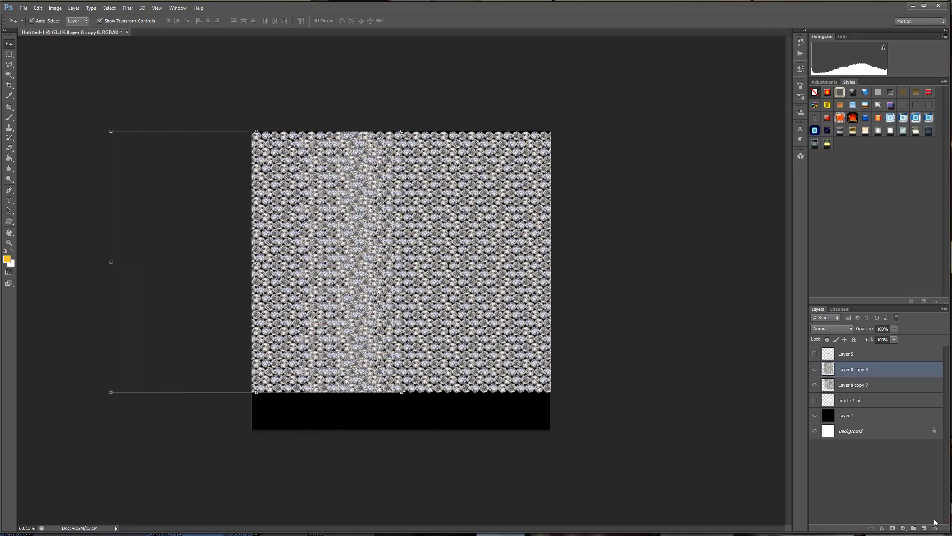
{"action": "key", "text": "shift+Left"}
{"action": "key", "text": "shift+Left"}
{"action": "key", "text": "shift+Left"}
{"action": "key", "text": "shift+Left"}
{"action": "key", "text": "shift+Left"}
{"action": "key", "text": "shift+Left"}
{"action": "key", "text": "shift+Left"}
{"action": "key", "text": "shift+Left"}
{"action": "key", "text": "shift+Left"}
{"action": "key", "text": "shift+Left"}
{"action": "key", "text": "shift+Left"}
{"action": "key", "text": "shift+Left"}
{"action": "key", "text": "shift+Left"}
{"action": "key", "text": "shift+Left"}
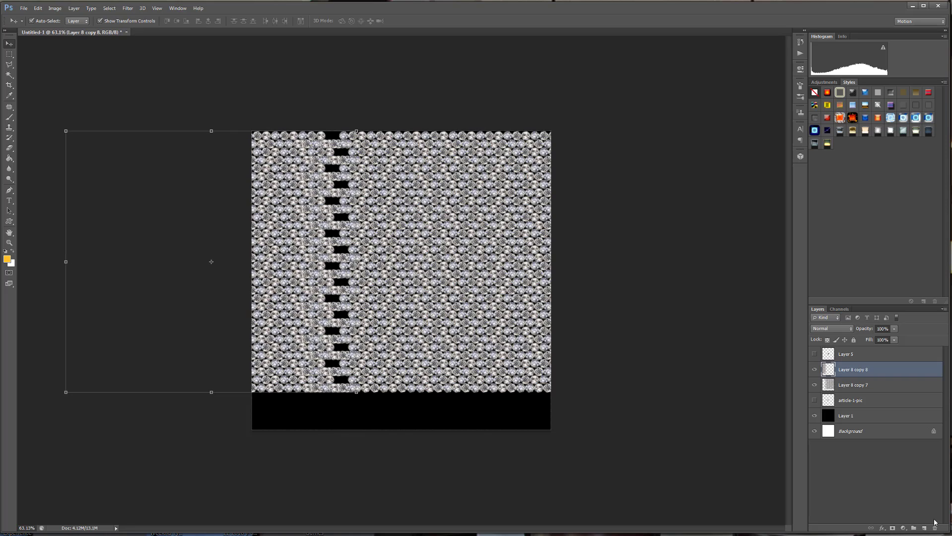
- Shift the copy back right, fine-tune it so its diamonds line up with the original, and merge it down
{"action": "key", "text": "shift+Right"}
{"action": "key", "text": "shift+Right"}
{"action": "key", "text": "shift+Right"}
{"action": "key", "text": "shift+Right"}
{"action": "key", "text": "shift+Right"}
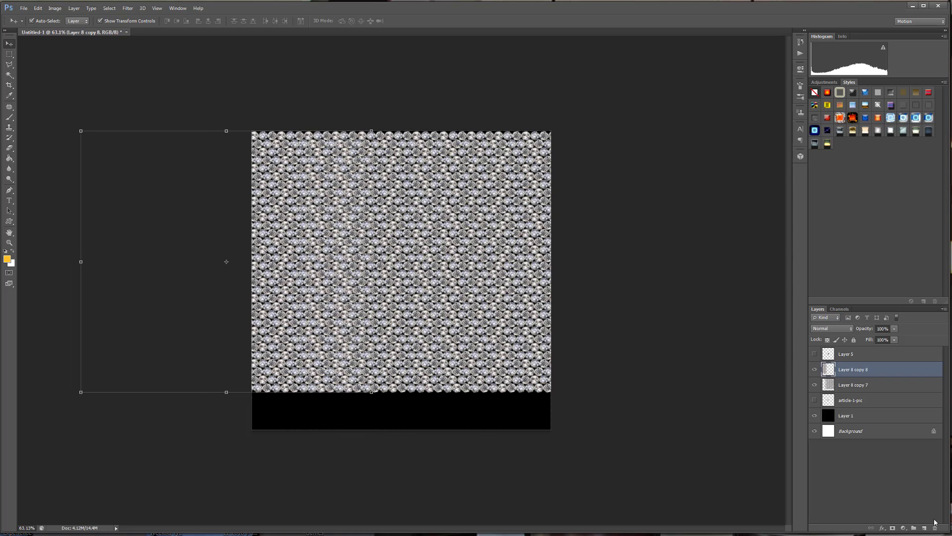
{"action": "key", "text": "Left"}
{"action": "key", "text": "Left"}
{"action": "key", "text": "Left"}
{"action": "key", "text": "Left"}
{"action": "key", "text": "Left"}
{"action": "key", "text": "Left"}
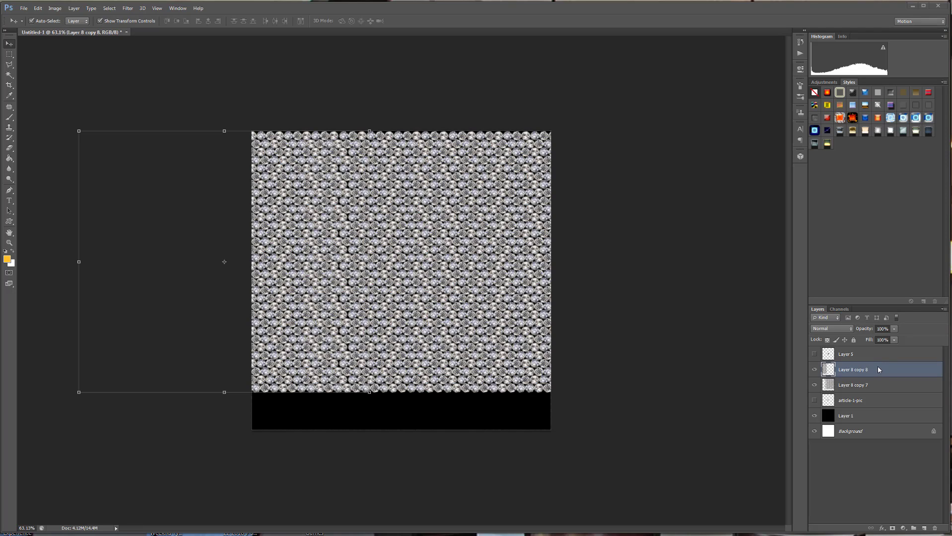
{"action": "key", "text": "Right"}
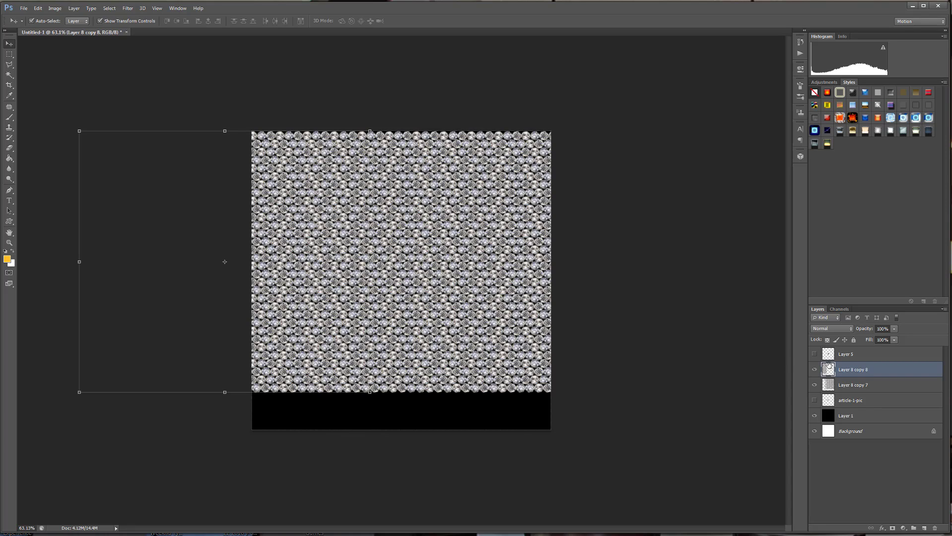
{"action": "key", "text": "ctrl+e"}
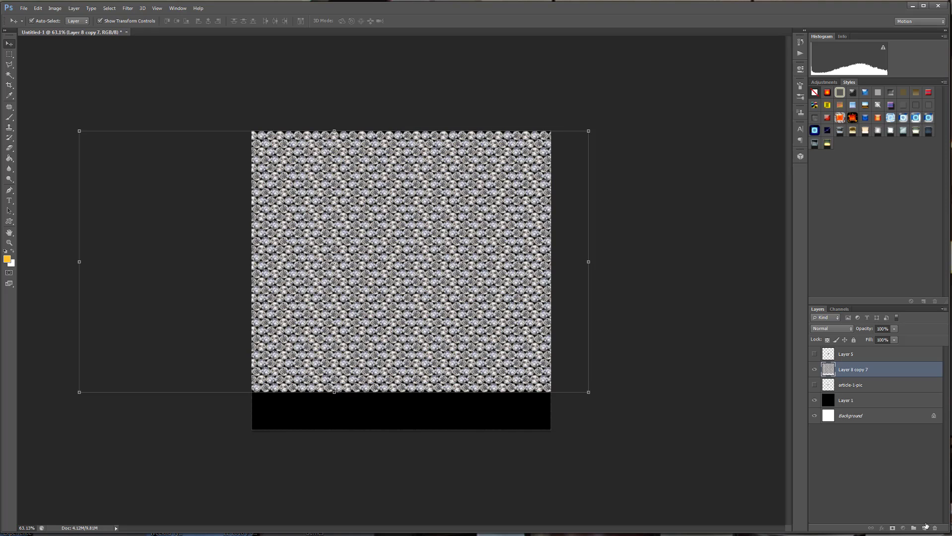
- Adjust the merged pattern's vertical position so its top row of diamonds sits just inside the canvas's upper edge
{"action": "key", "text": "Down"}
{"action": "key", "text": "Down"}
{"action": "key", "text": "Down"}
{"action": "key", "text": "Down"}
{"action": "key", "text": "Down"}
{"action": "key", "text": "Down"}
{"action": "key", "text": "Down"}
{"action": "key", "text": "Down"}
{"action": "key", "text": "Down"}
{"action": "key", "text": "Down"}
{"action": "key", "text": "Down"}
{"action": "key", "text": "Down"}
{"action": "key", "text": "Down"}
{"action": "key", "text": "Down"}
{"action": "key", "text": "Down"}
{"action": "key", "text": "Down"}
{"action": "key", "text": "Down"}
{"action": "key", "text": "Down"}
{"action": "key", "text": "Down"}
{"action": "key", "text": "Down"}
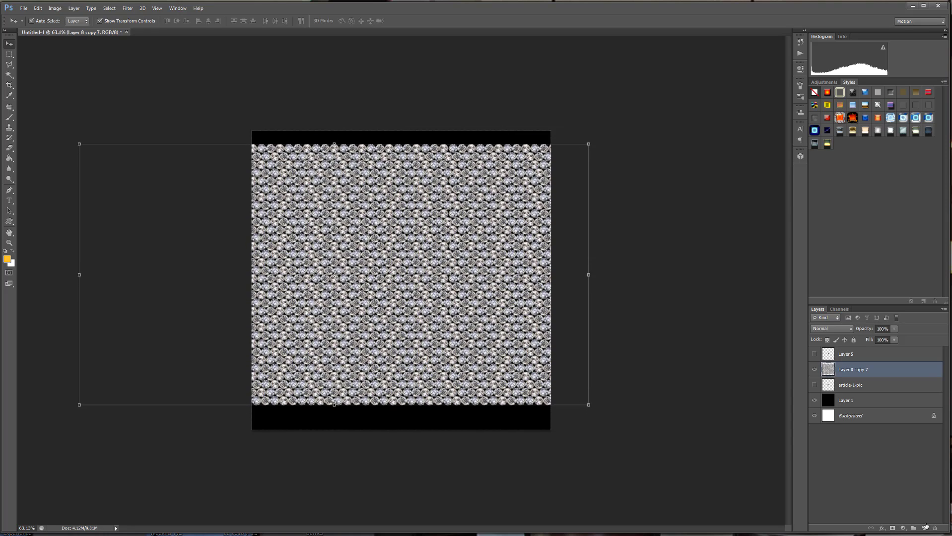
{"action": "key", "text": "Up"}
{"action": "key", "text": "Up"}
{"action": "key", "text": "Up"}
{"action": "key", "text": "Up"}
{"action": "key", "text": "Up"}
{"action": "key", "text": "Up"}
{"action": "key", "text": "Up"}
{"action": "key", "text": "Up"}
{"action": "key", "text": "Up"}
{"action": "key", "text": "Up"}
{"action": "key", "text": "Up"}
{"action": "key", "text": "Up"}
{"action": "key", "text": "Up"}
{"action": "key", "text": "Up"}
{"action": "key", "text": "Up"}
{"action": "key", "text": "Up"}
{"action": "key", "text": "Up"}
{"action": "key", "text": "Up"}
{"action": "key", "text": "Up"}
{"action": "key", "text": "Up"}
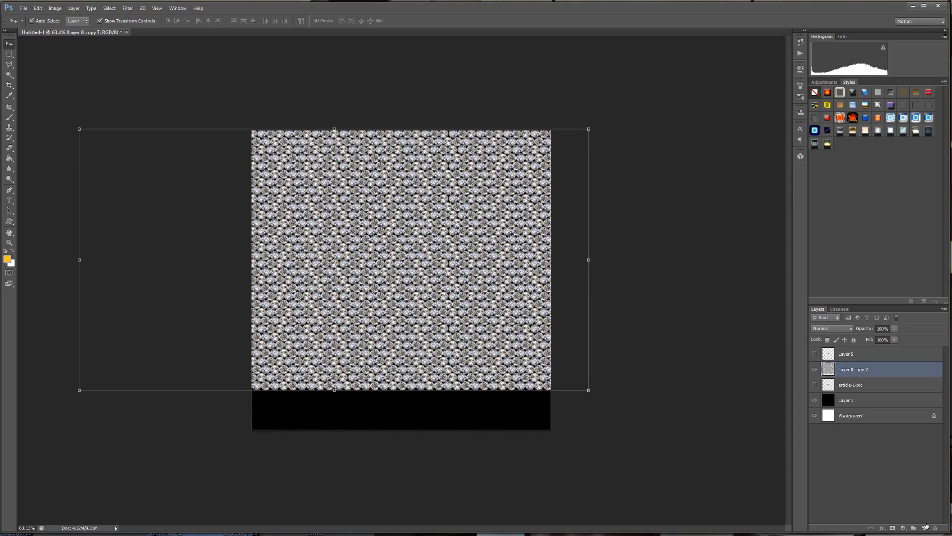
{"action": "key", "text": "Down"}
{"action": "key", "text": "Down"}
{"action": "key", "text": "Down"}
{"action": "key", "text": "Down"}
{"action": "key", "text": "Down"}
{"action": "key", "text": "Down"}
{"action": "key", "text": "Down"}
{"action": "key", "text": "Down"}
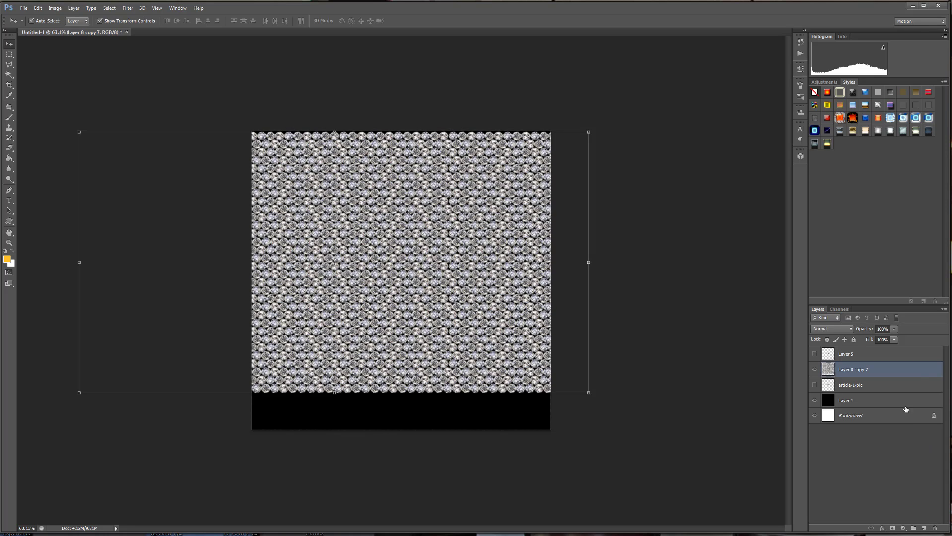
- Duplicate the merged diamond pattern layer and move the copy straight down to cover the black strip along the canvas's lower edge
{"action": "left_click_drag", "start_coordinate": [910, 372], "coordinate": [924, 528]}
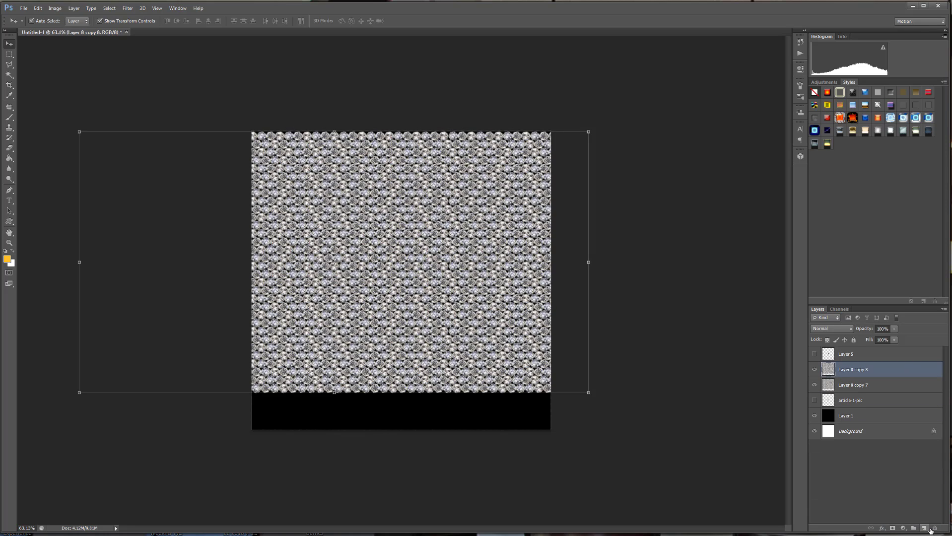
{"action": "key", "text": "shift+Down"}
{"action": "key", "text": "shift+Down"}
{"action": "key", "text": "shift+Down"}
{"action": "key", "text": "shift+Down"}
{"action": "key", "text": "shift+Down"}
{"action": "key", "text": "shift+Down"}
{"action": "key", "text": "shift+Down"}
{"action": "key", "text": "shift+Down"}
{"action": "key", "text": "shift+Down"}
{"action": "key", "text": "shift+Down"}
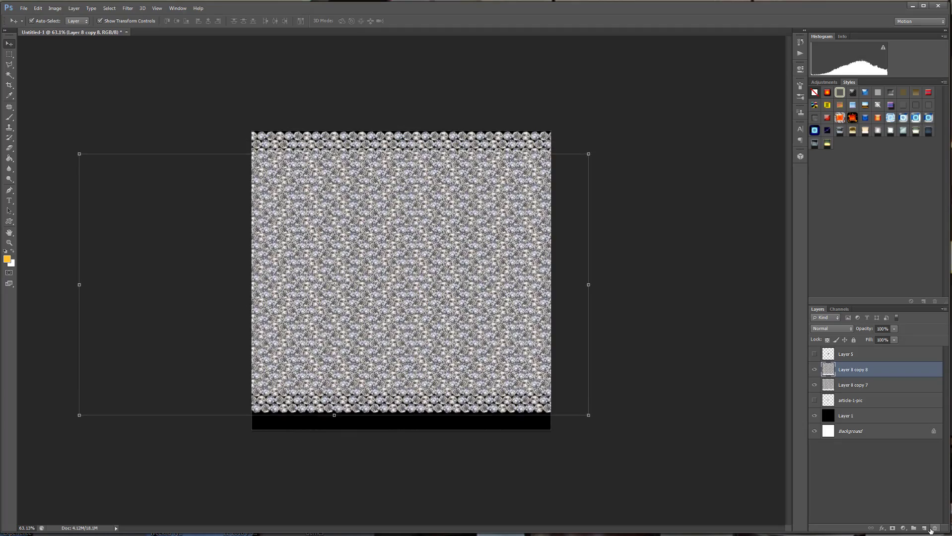
{"action": "key", "text": "shift+Down"}
{"action": "key", "text": "shift+Down"}
{"action": "key", "text": "shift+Down"}
{"action": "key", "text": "shift+Down"}
{"action": "key", "text": "shift+Down"}
{"action": "key", "text": "shift+Down"}
{"action": "key", "text": "shift+Down"}
{"action": "key", "text": "shift+Down"}
{"action": "key", "text": "shift+Down"}
{"action": "key", "text": "shift+Down"}
{"action": "key", "text": "shift+Down"}
{"action": "key", "text": "shift+Down"}
{"action": "key", "text": "shift+Down"}
{"action": "key", "text": "shift+Down"}
{"action": "key", "text": "shift+Down"}
{"action": "key", "text": "shift+Down"}
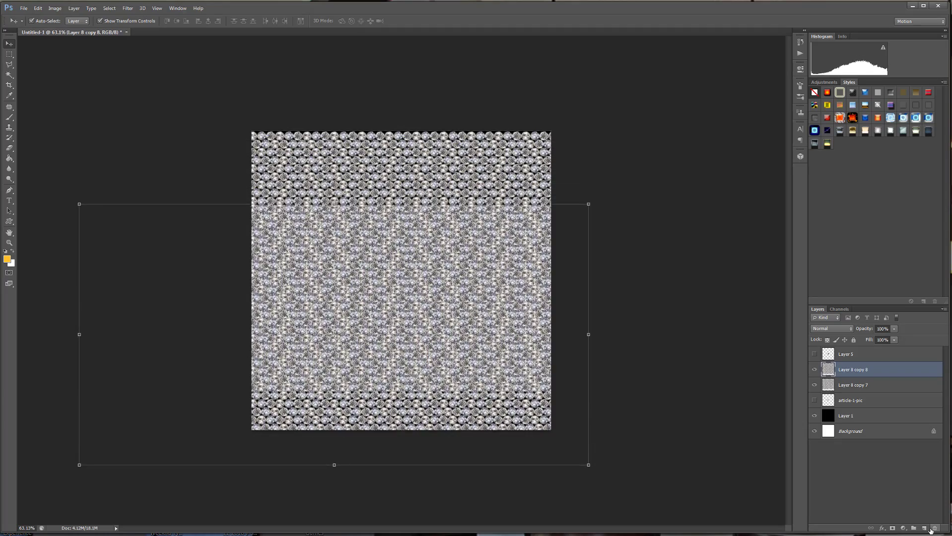
{"action": "key", "text": "shift+Down"}
{"action": "key", "text": "shift+Down"}
{"action": "key", "text": "shift+Down"}
{"action": "key", "text": "shift+Down"}
{"action": "key", "text": "shift+Down"}
{"action": "key", "text": "shift+Down"}
{"action": "key", "text": "shift+Down"}
{"action": "key", "text": "shift+Down"}
{"action": "key", "text": "shift+Down"}
{"action": "key", "text": "shift+Down"}
{"action": "key", "text": "shift+Down"}
{"action": "key", "text": "shift+Down"}
{"action": "key", "text": "shift+Down"}
{"action": "key", "text": "shift+Down"}
{"action": "key", "text": "shift+Down"}
{"action": "key", "text": "shift+Down"}
{"action": "key", "text": "shift+Down"}
{"action": "key", "text": "shift+Down"}
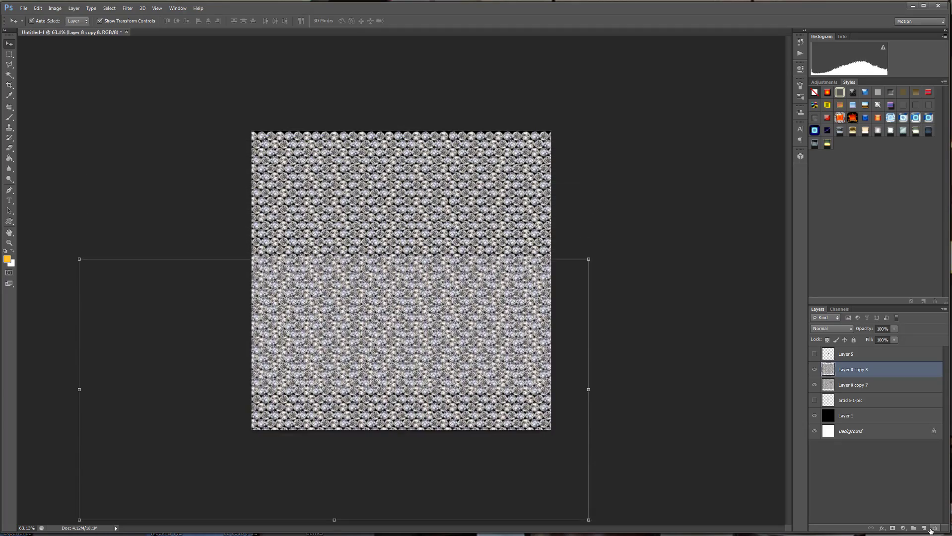
{"action": "key", "text": "shift+Down"}
{"action": "key", "text": "shift+Down"}
{"action": "key", "text": "shift+Down"}
{"action": "key", "text": "shift+Down"}
{"action": "key", "text": "shift+Down"}
{"action": "key", "text": "shift+Down"}
{"action": "key", "text": "shift+Down"}
{"action": "key", "text": "shift+Down"}
{"action": "key", "text": "shift+Down"}
{"action": "key", "text": "shift+Down"}
{"action": "key", "text": "shift+Down"}
{"action": "key", "text": "shift+Down"}
{"action": "key", "text": "shift+Down"}
{"action": "key", "text": "shift+Down"}
{"action": "key", "text": "shift+Down"}
{"action": "key", "text": "shift+Down"}
{"action": "key", "text": "shift+Down"}
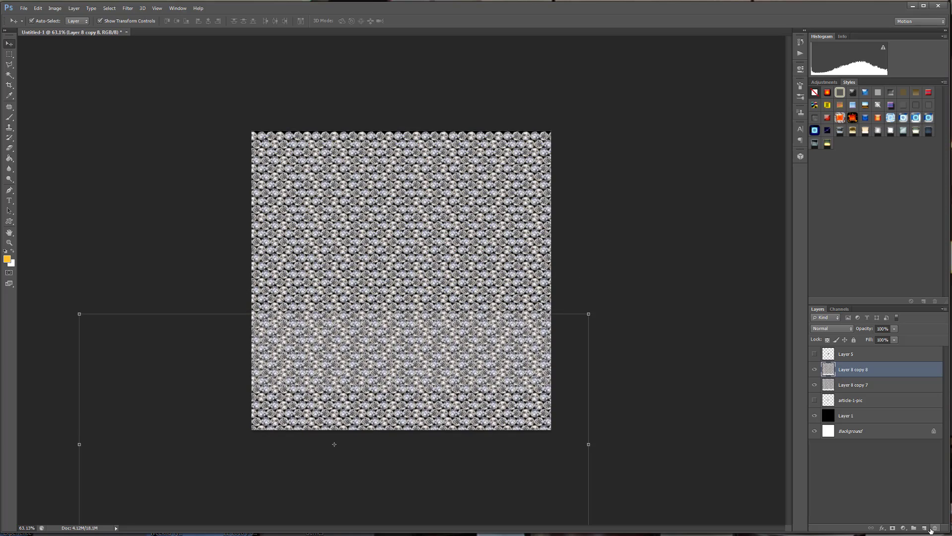
{"action": "key", "text": "shift+Down"}
{"action": "key", "text": "shift+Down"}
{"action": "key", "text": "shift+Down"}
{"action": "key", "text": "shift+Down"}
{"action": "key", "text": "shift+Down"}
{"action": "key", "text": "shift+Down"}
{"action": "key", "text": "shift+Down"}
{"action": "key", "text": "shift+Down"}
{"action": "key", "text": "shift+Down"}
{"action": "key", "text": "shift+Down"}
{"action": "key", "text": "shift+Down"}
{"action": "key", "text": "shift+Down"}
{"action": "key", "text": "shift+Down"}
{"action": "key", "text": "shift+Down"}
{"action": "key", "text": "shift+Down"}
{"action": "key", "text": "shift+Down"}
{"action": "key", "text": "shift+Down"}
{"action": "key", "text": "shift+Down"}
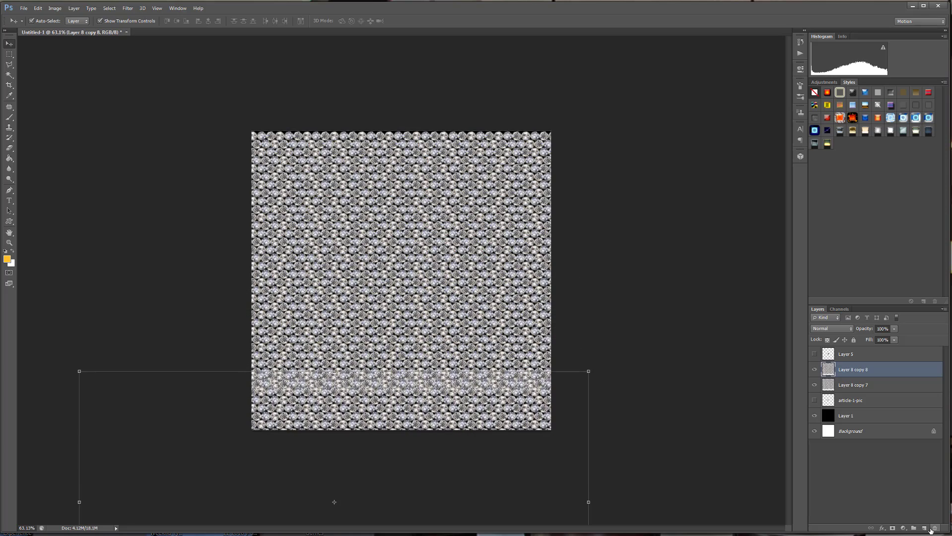
{"action": "key", "text": "shift+Down"}
{"action": "key", "text": "shift+Down"}
{"action": "key", "text": "shift+Down"}
{"action": "key", "text": "shift+Down"}
{"action": "key", "text": "shift+Up"}
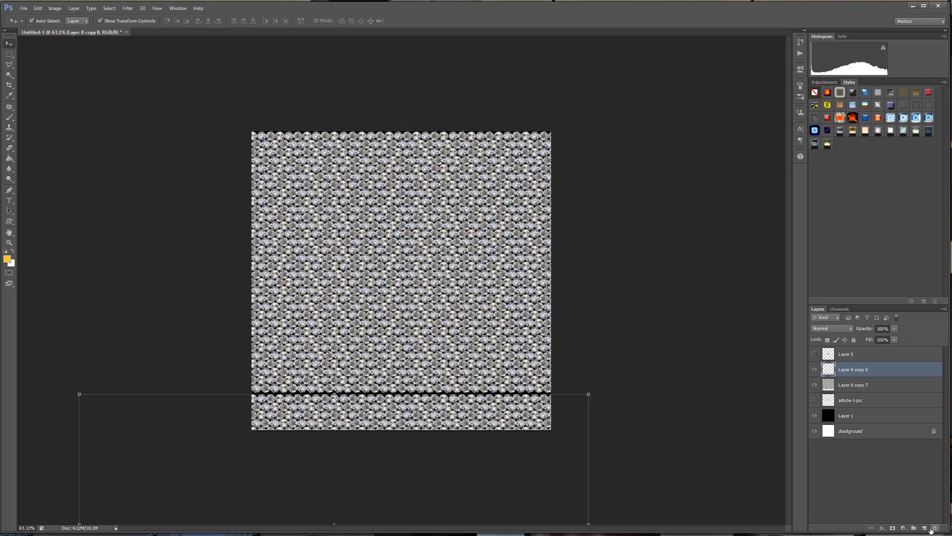
- Fine-tune the copy's vertical position to close the gap with the rows above, and merge it down into the pattern layer
{"action": "key", "text": "Up"}
{"action": "key", "text": "Up"}
{"action": "key", "text": "Up"}
{"action": "key", "text": "Up"}
{"action": "key", "text": "Up"}
{"action": "key", "text": "Up"}
{"action": "key", "text": "Down"}
{"action": "key", "text": "Down"}
{"action": "key", "text": "Down"}
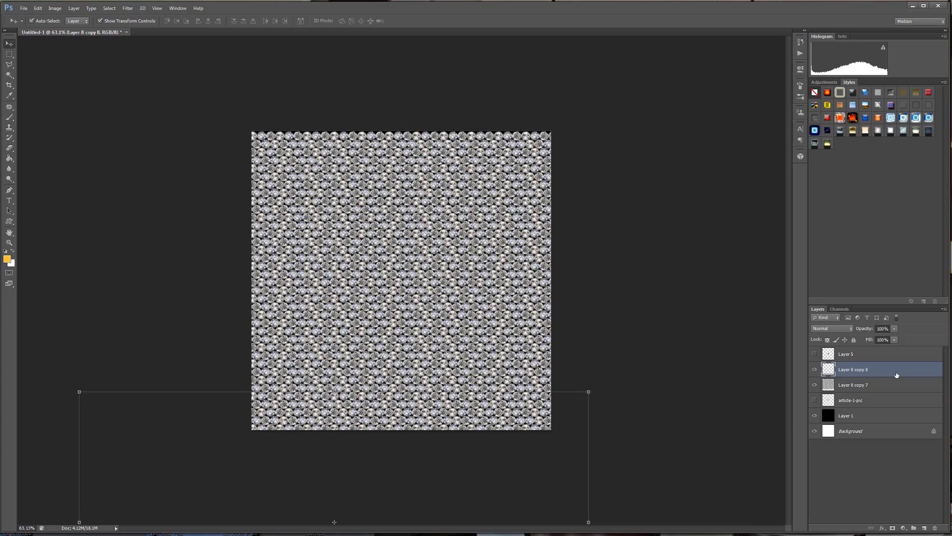
{"action": "key", "text": "ctrl+e"}
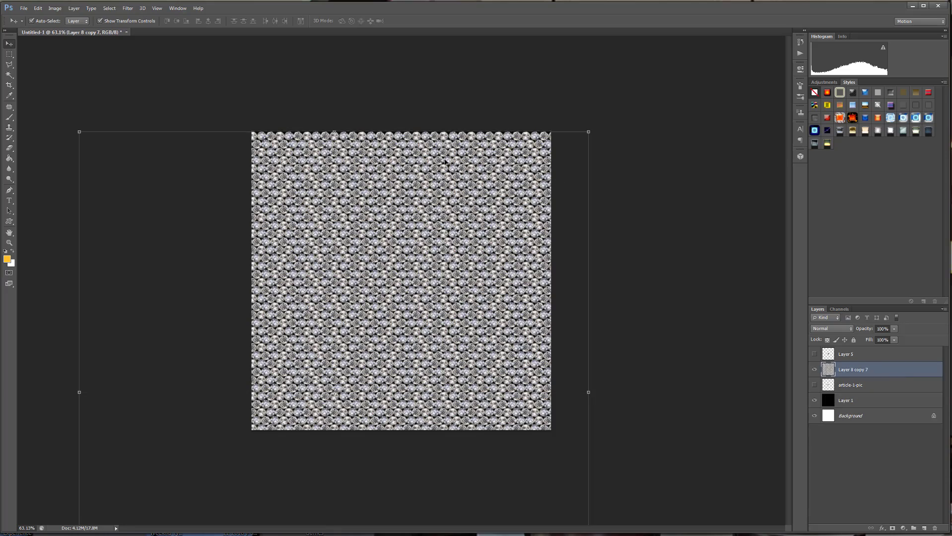
- Shift the merged pattern up and right so it fills the canvas, and save the image as a maximum-quality baseline JPEG
{"action": "left_click_drag", "start_coordinate": [443, 220], "coordinate": [462, 181]}
{"action": "left_click", "coordinate": [23, 8]}
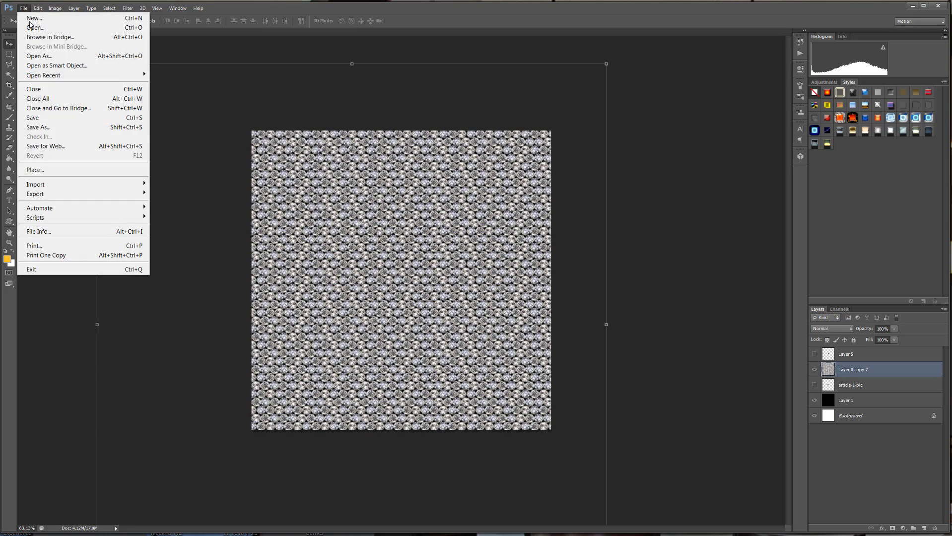
{"action": "left_click", "coordinate": [67, 128]}
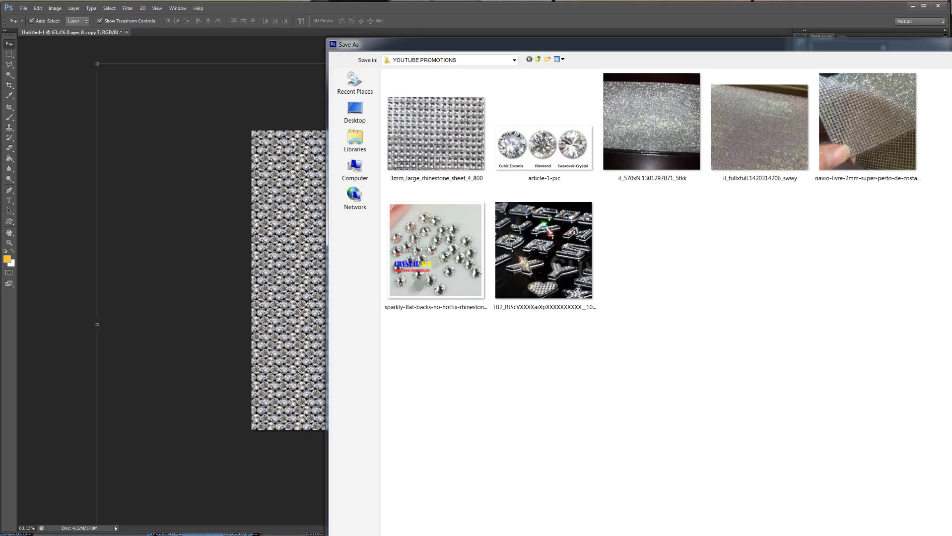
{"action": "key", "text": "Return"}
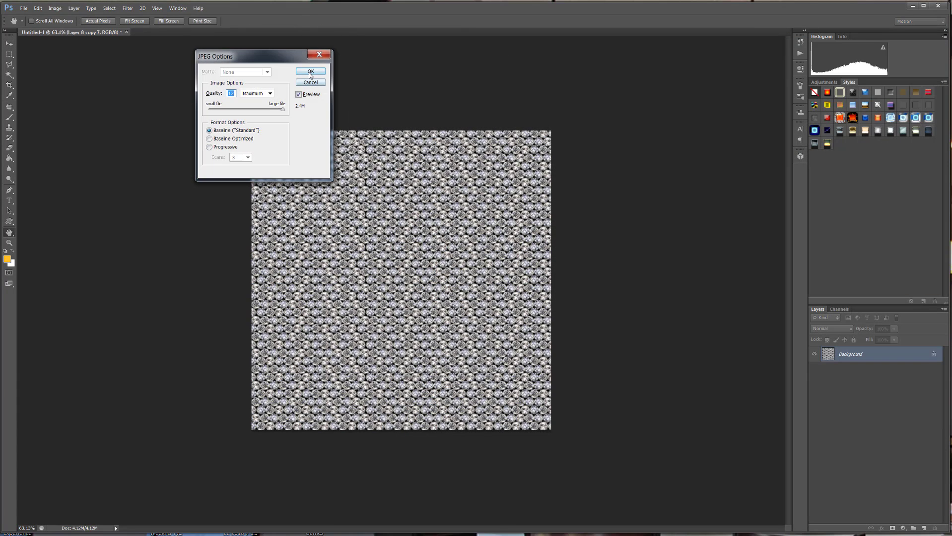
{"action": "left_click", "coordinate": [310, 71]}
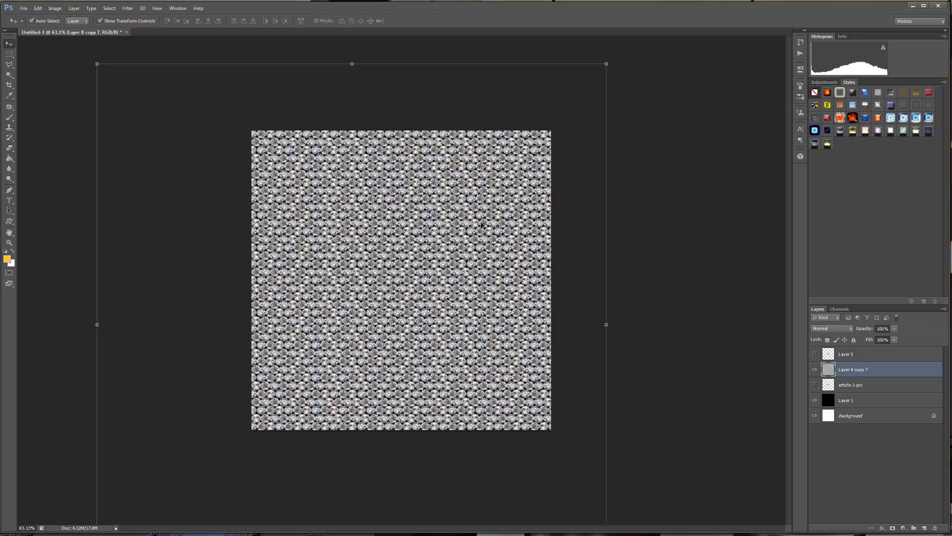
- Examine the diamond pattern at several magnifications for seams and for the detail of the individual stones
{"action": "scroll", "coordinate": [435, 230], "scroll_direction": "up", "scroll_amount": 8}
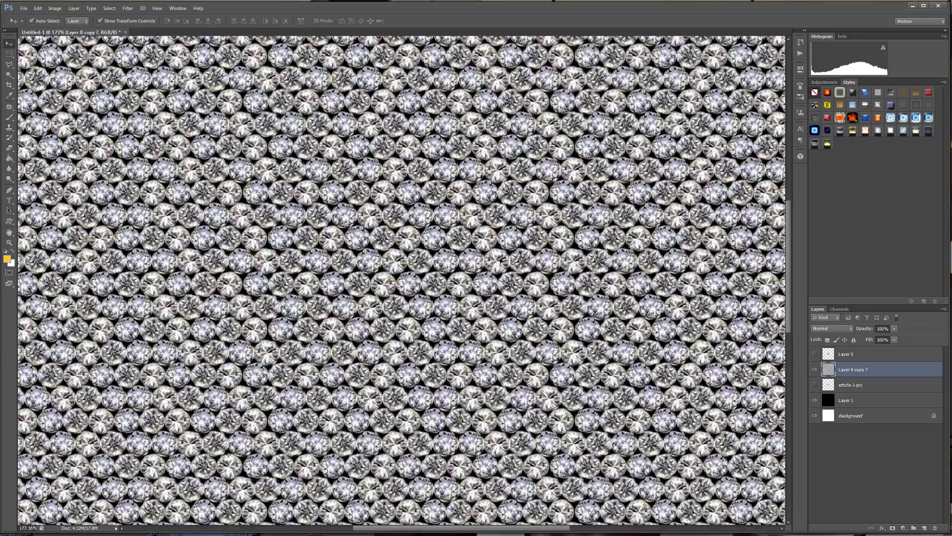
{"action": "scroll", "coordinate": [506, 281], "scroll_direction": "down", "scroll_amount": 6}
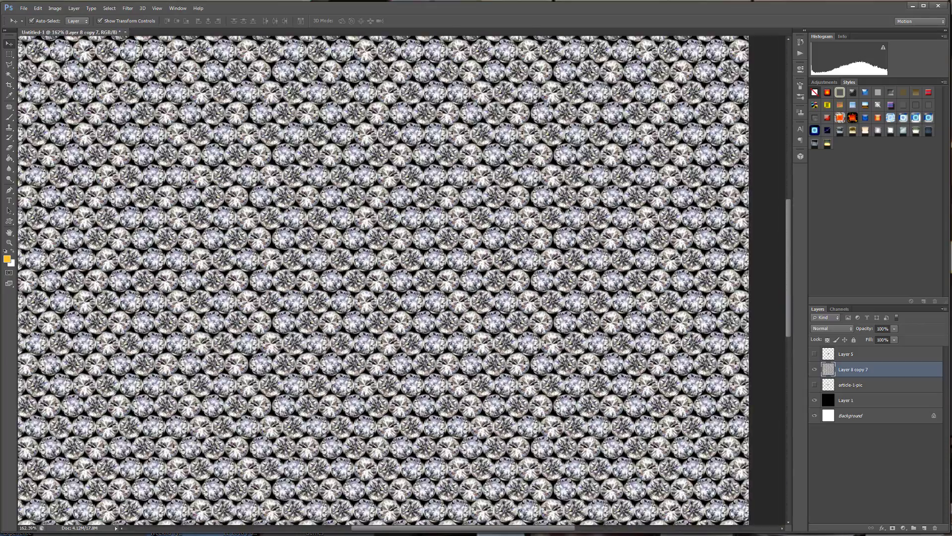
{"action": "scroll", "coordinate": [507, 282], "scroll_direction": "up", "scroll_amount": 3}
{"action": "scroll", "coordinate": [404, 249], "scroll_direction": "down", "scroll_amount": 4}
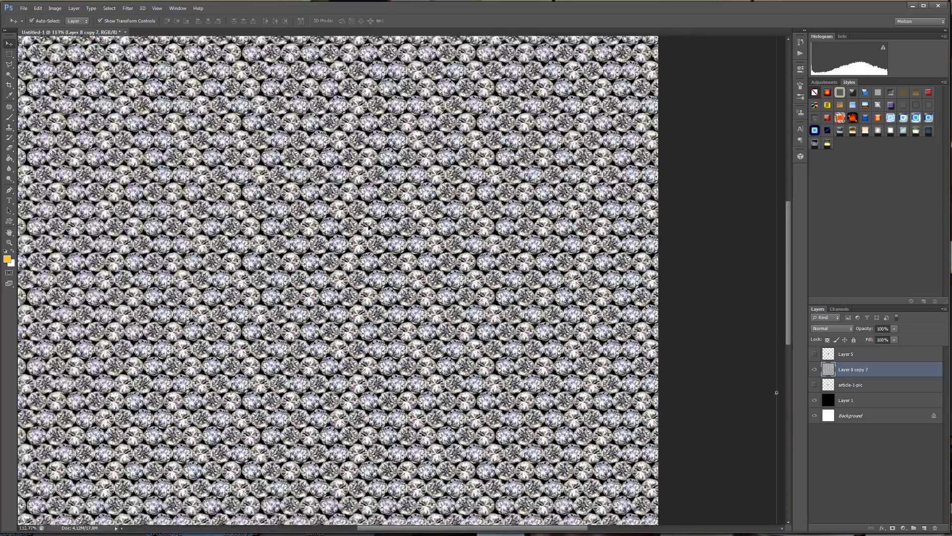
{"action": "scroll", "coordinate": [404, 250], "scroll_direction": "up", "scroll_amount": 2}
{"action": "scroll", "coordinate": [440, 267], "scroll_direction": "down", "scroll_amount": 4}
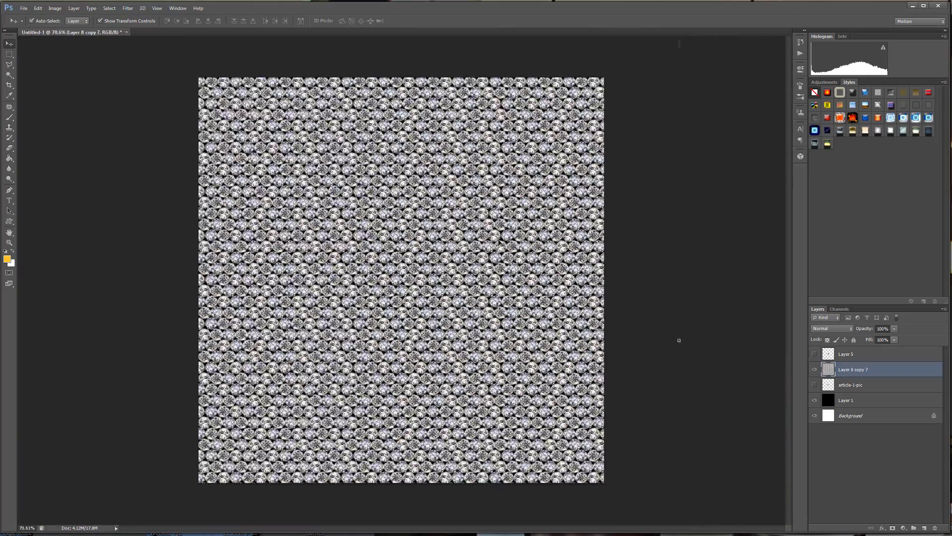
{"action": "scroll", "coordinate": [425, 283], "scroll_direction": "up", "scroll_amount": 6}
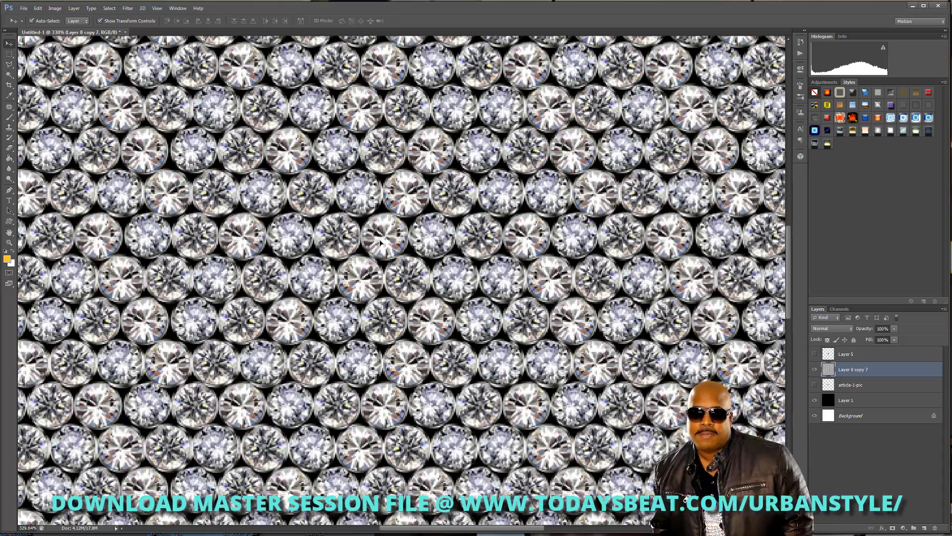
{"action": "scroll", "coordinate": [381, 242], "scroll_direction": "down", "scroll_amount": 1}
{"action": "scroll", "coordinate": [382, 242], "scroll_direction": "down", "scroll_amount": 5}
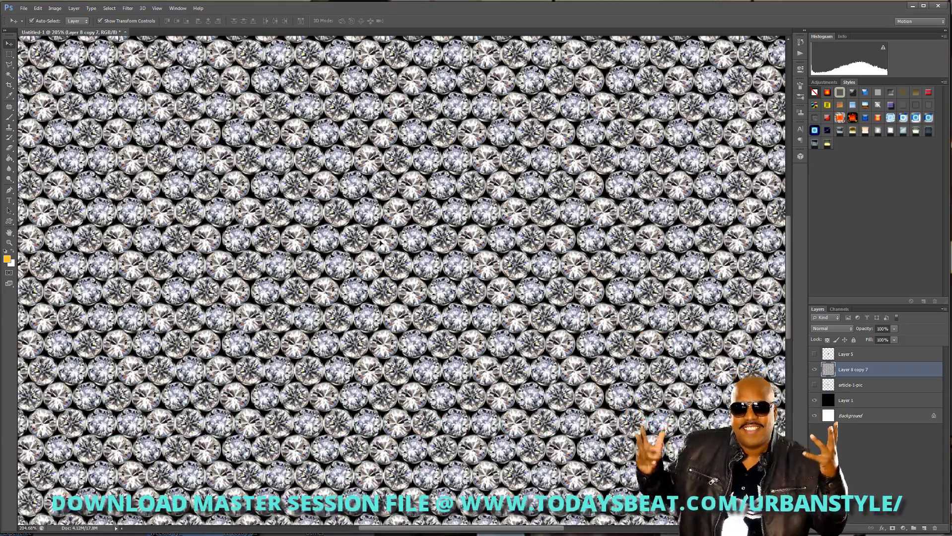
{"action": "scroll", "coordinate": [380, 244], "scroll_direction": "down", "scroll_amount": 3}
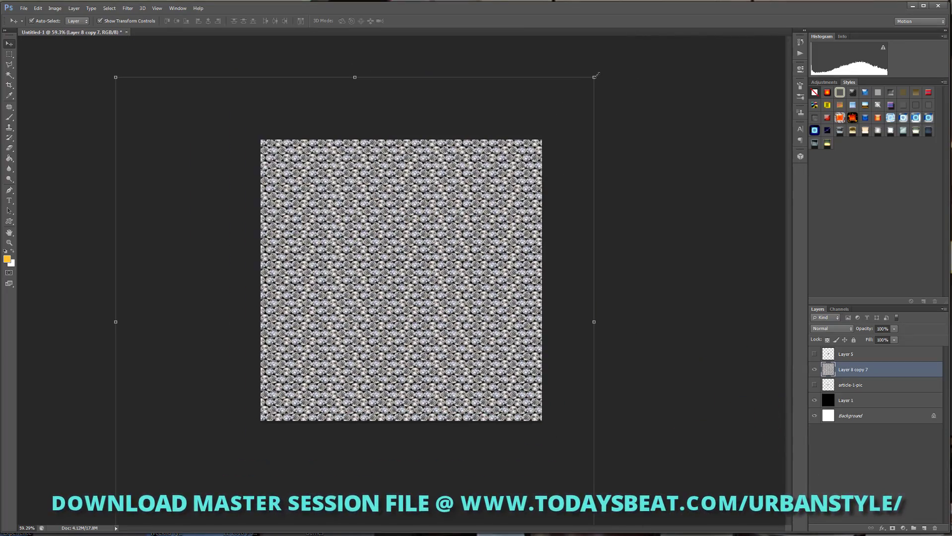
- Scale the diamond pattern layer down to about 56% and reposition it over the canvas, checking its detail before applying the transform
{"action": "left_click_drag", "start_coordinate": [595, 75], "coordinate": [382, 294]}
{"action": "left_click_drag", "start_coordinate": [333, 356], "coordinate": [473, 212]}
{"action": "scroll", "coordinate": [473, 212], "scroll_direction": "up", "scroll_amount": 3}
{"action": "scroll", "coordinate": [528, 247], "scroll_direction": "up", "scroll_amount": 10}
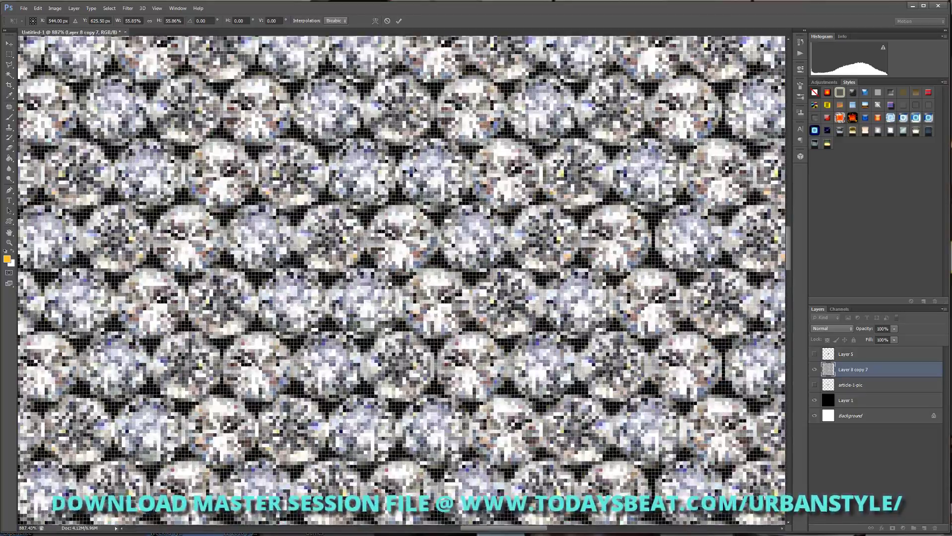
{"action": "scroll", "coordinate": [447, 223], "scroll_direction": "down", "scroll_amount": 3}
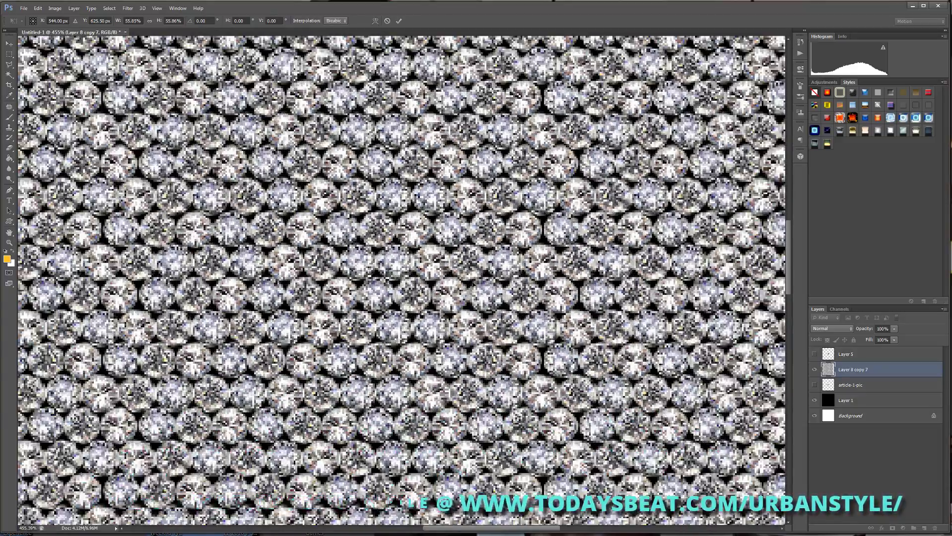
{"action": "scroll", "coordinate": [401, 280], "scroll_direction": "down", "scroll_amount": 2}
{"action": "scroll", "coordinate": [401, 280], "scroll_direction": "down", "scroll_amount": 1}
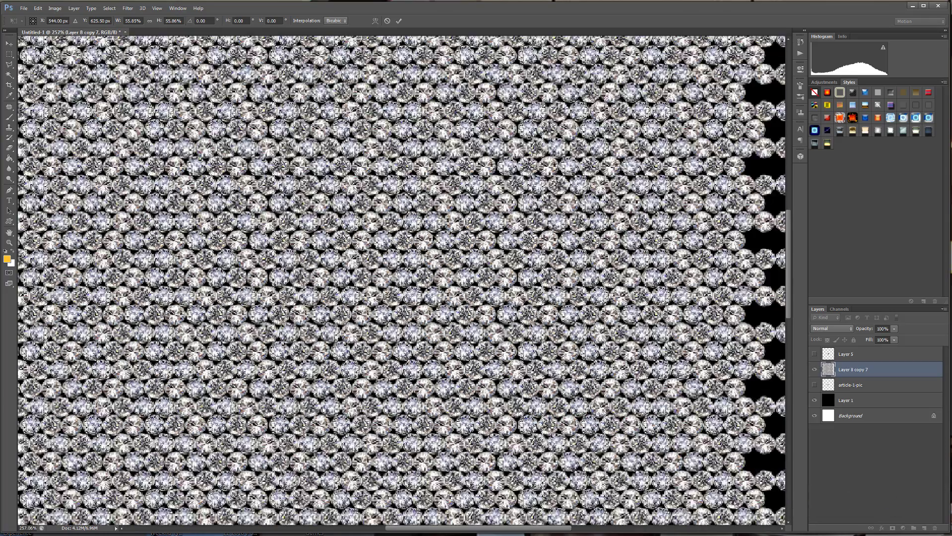
{"action": "scroll", "coordinate": [433, 238], "scroll_direction": "down", "scroll_amount": 1}
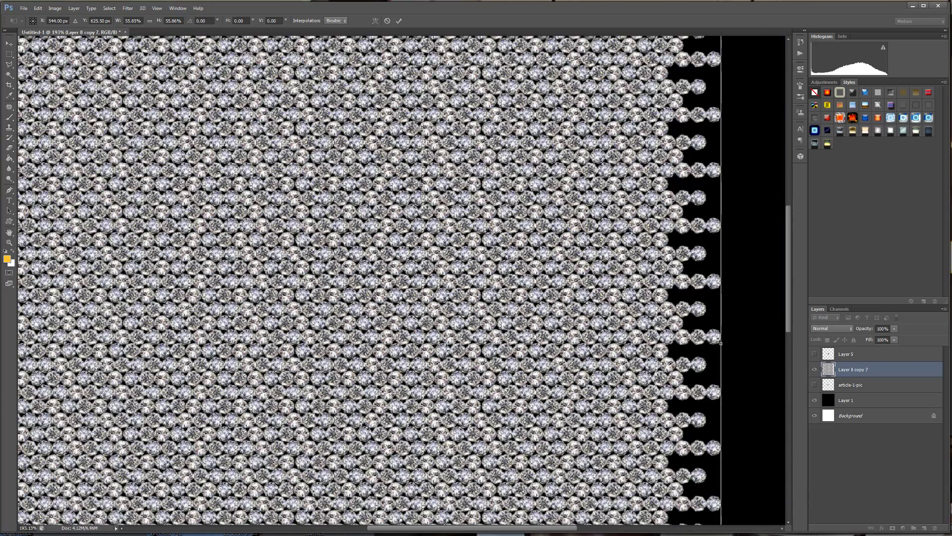
{"action": "scroll", "coordinate": [285, 343], "scroll_direction": "up", "scroll_amount": 8}
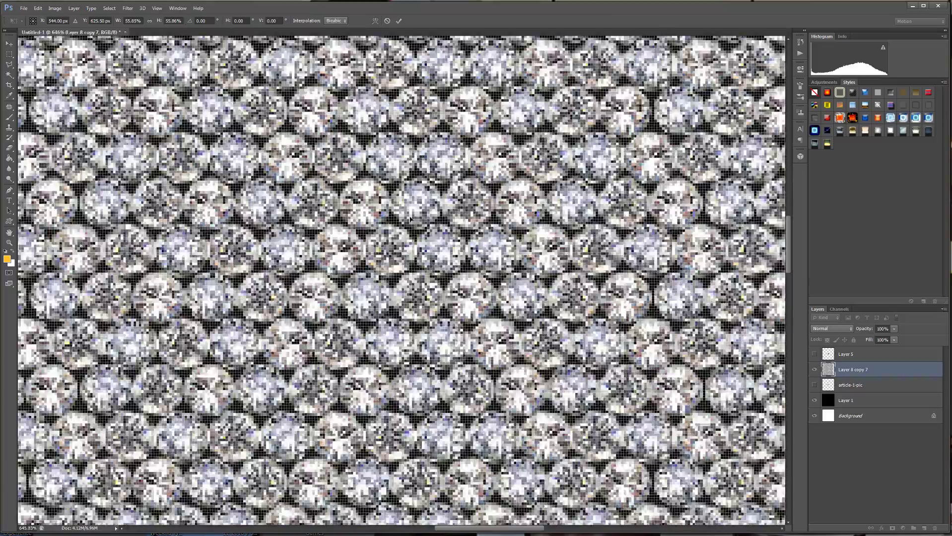
{"action": "scroll", "coordinate": [391, 201], "scroll_direction": "down", "scroll_amount": 12}
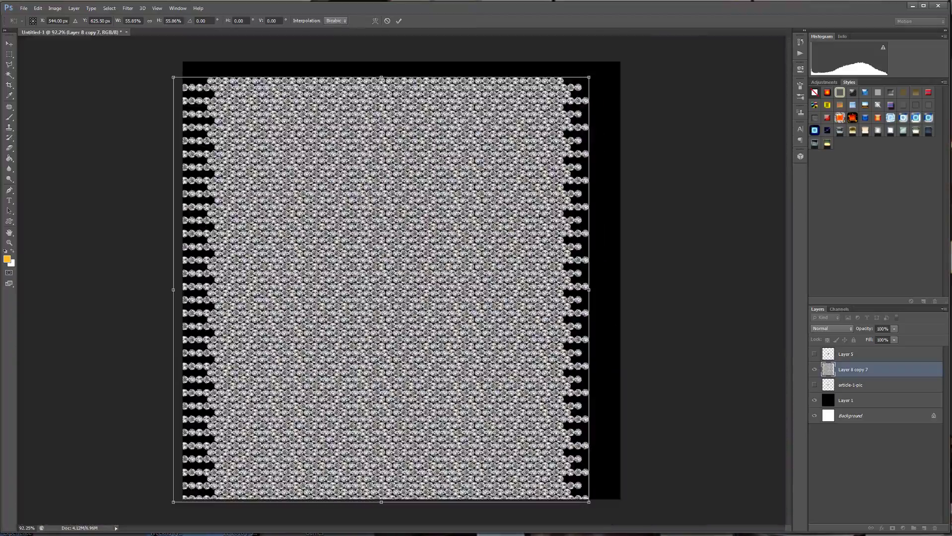
{"action": "scroll", "coordinate": [503, 209], "scroll_direction": "up", "scroll_amount": 2}
{"action": "scroll", "coordinate": [503, 209], "scroll_direction": "down", "scroll_amount": 2}
{"action": "key", "text": "Return"}
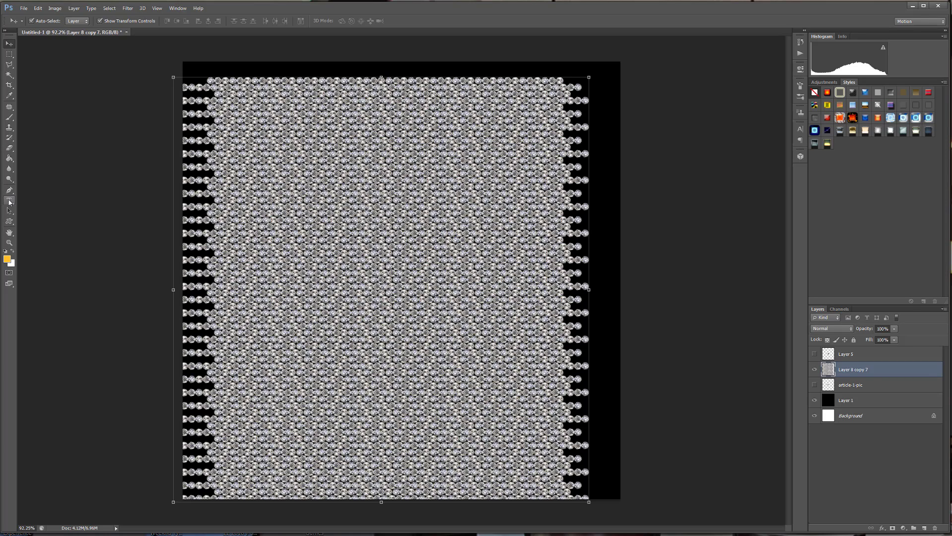
- Add an empty text layer at the top of the layer stack and hide the diamond pattern layer
{"action": "left_click", "coordinate": [9, 200]}
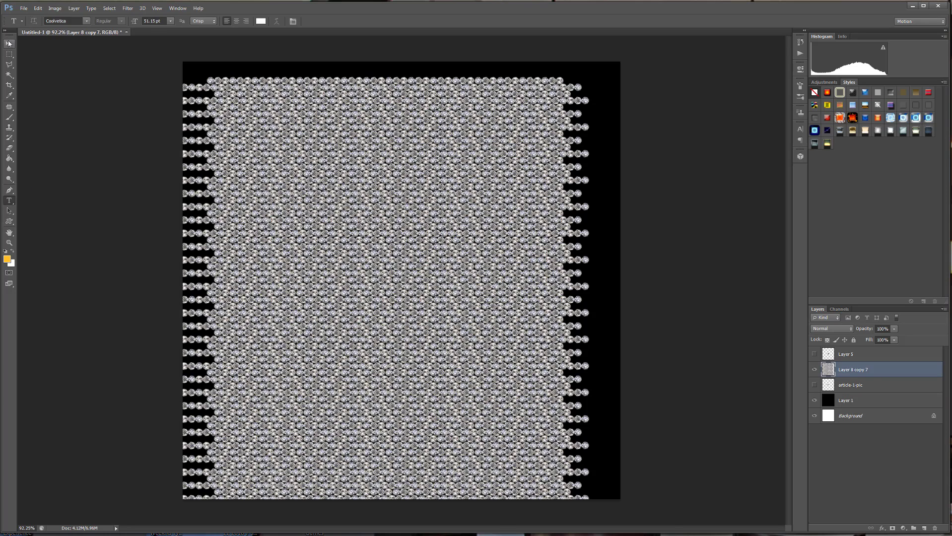
{"action": "left_click", "coordinate": [9, 44]}
{"action": "left_click", "coordinate": [10, 201]}
{"action": "left_click", "coordinate": [877, 353]}
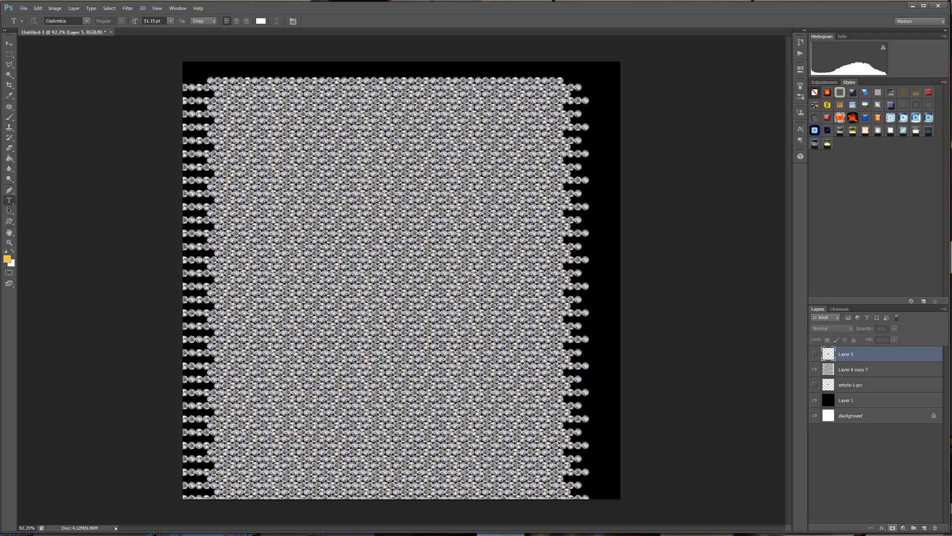
{"action": "left_click", "coordinate": [924, 528]}
{"action": "left_click", "coordinate": [345, 297]}
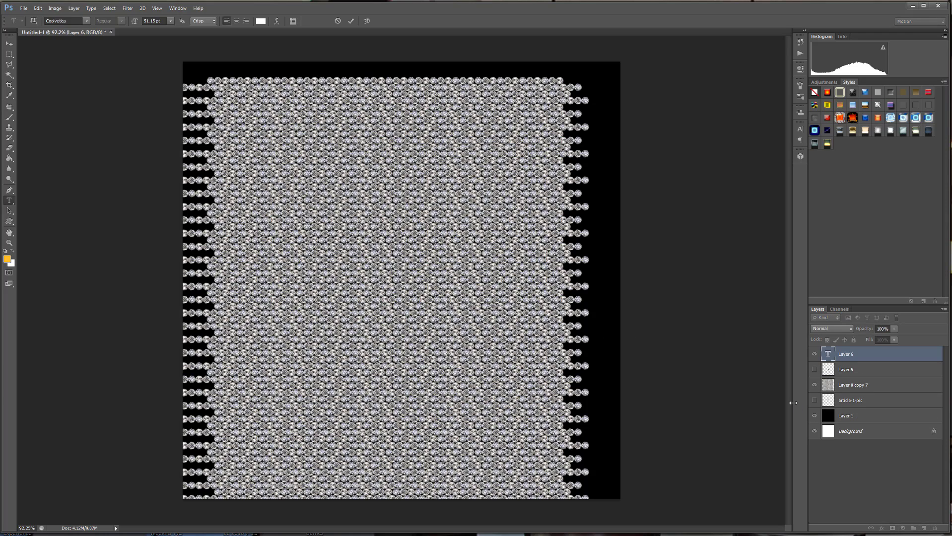
{"action": "left_click", "coordinate": [814, 387]}
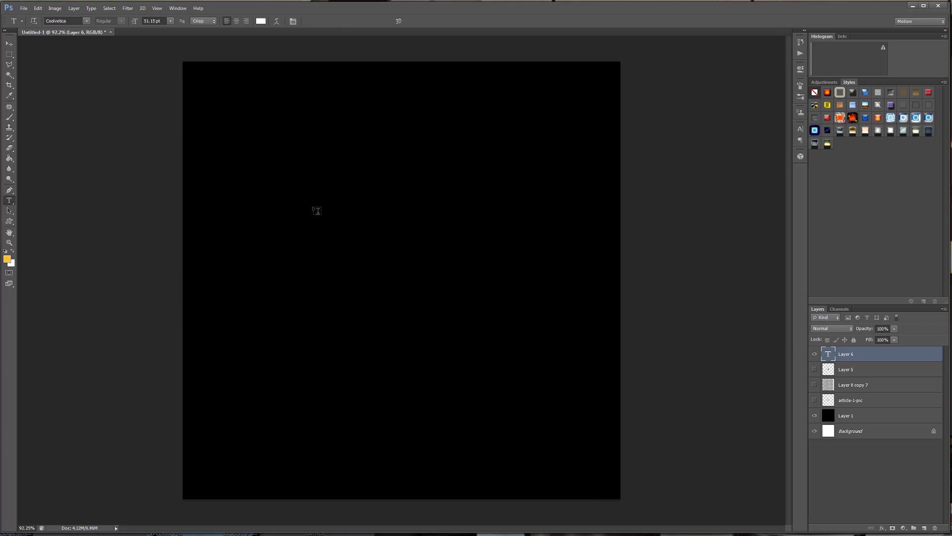
- Add the text BLING on the black canvas and scale it up to about 592%, placed across the upper middle
{"action": "left_click", "coordinate": [334, 214]}
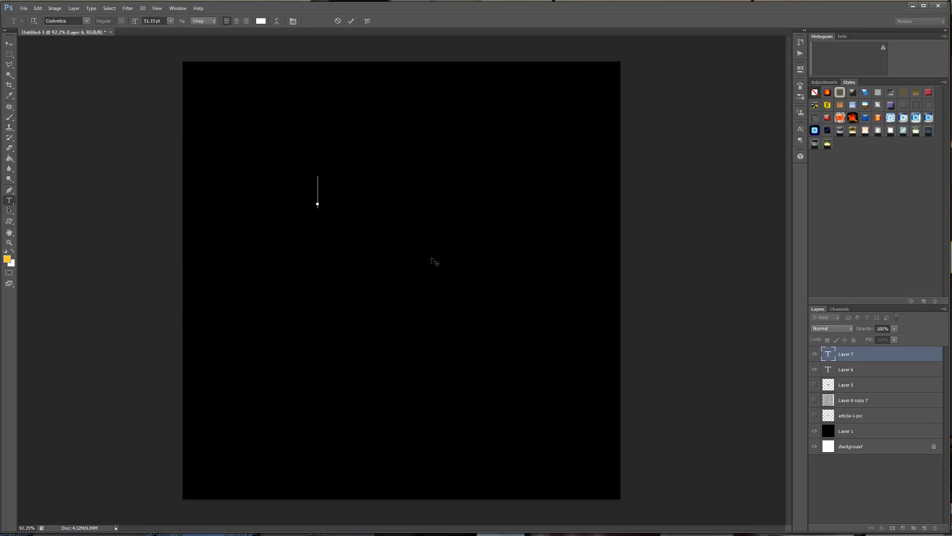
{"action": "type", "text": "BLING"}
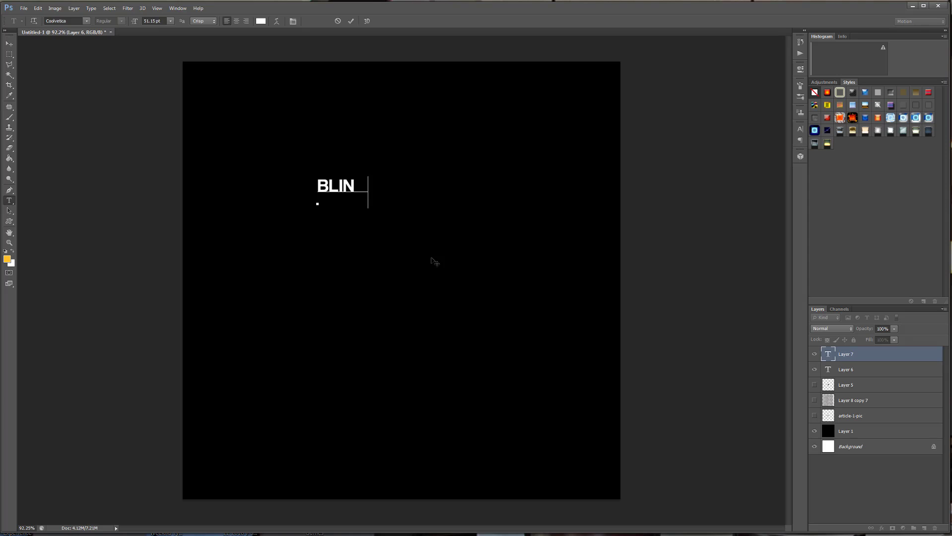
{"action": "left_click", "coordinate": [9, 43]}
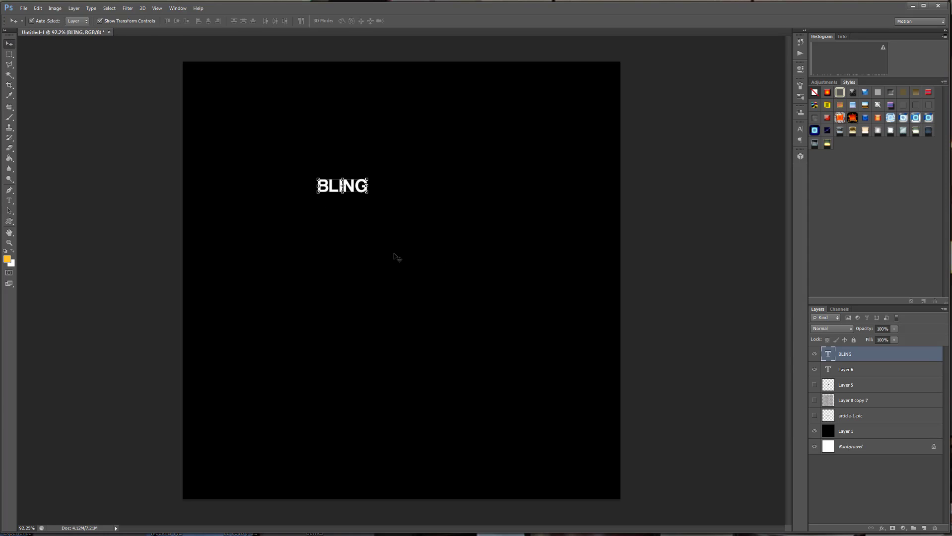
{"action": "left_click", "coordinate": [366, 195]}
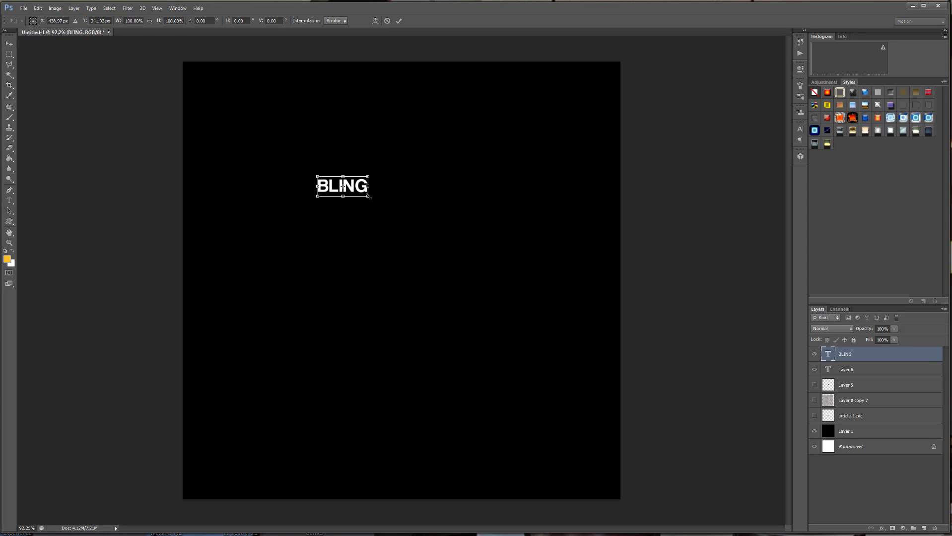
{"action": "left_click_drag", "start_coordinate": [369, 196], "coordinate": [499, 397]}
{"action": "left_click_drag", "start_coordinate": [318, 268], "coordinate": [269, 347]}
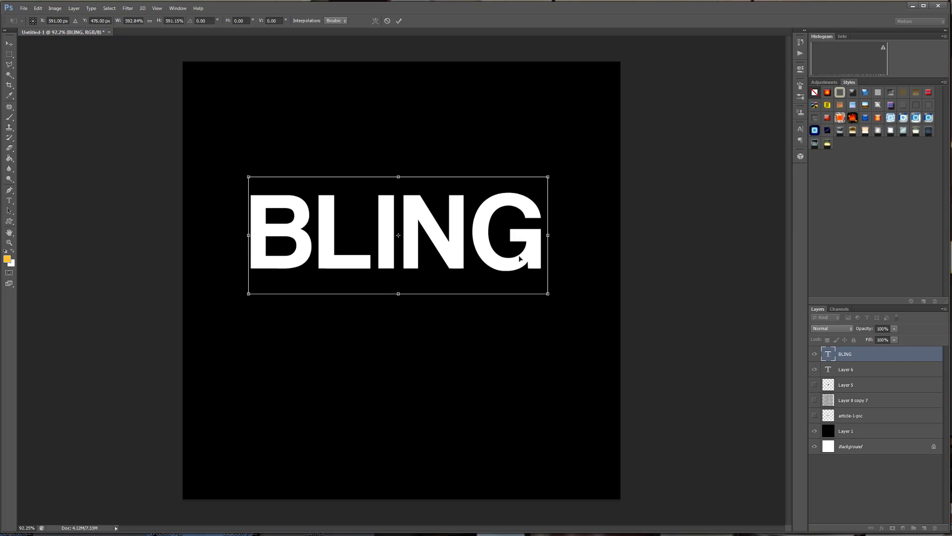
{"action": "key", "text": "Return"}
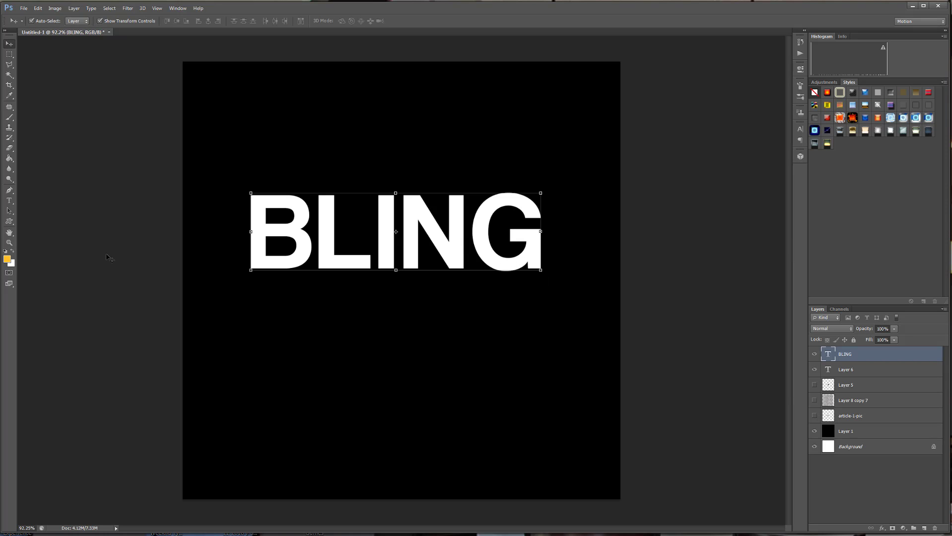
- Change the font of the whole BLING text to the heavy Incised901 Ct typeface in the Compact style
{"action": "left_click", "coordinate": [9, 200]}
{"action": "left_click", "coordinate": [313, 235]}
{"action": "key", "text": "ctrl+a"}
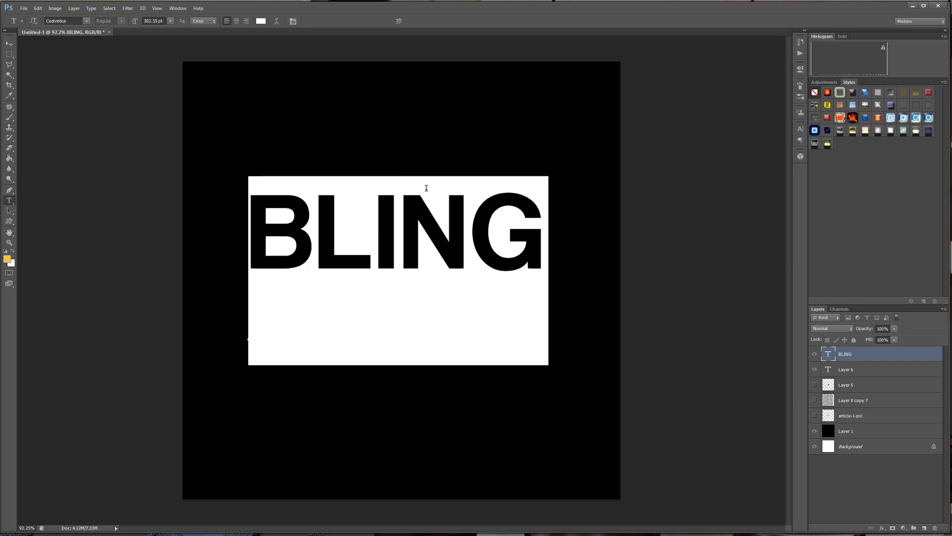
{"action": "left_click", "coordinate": [86, 22]}
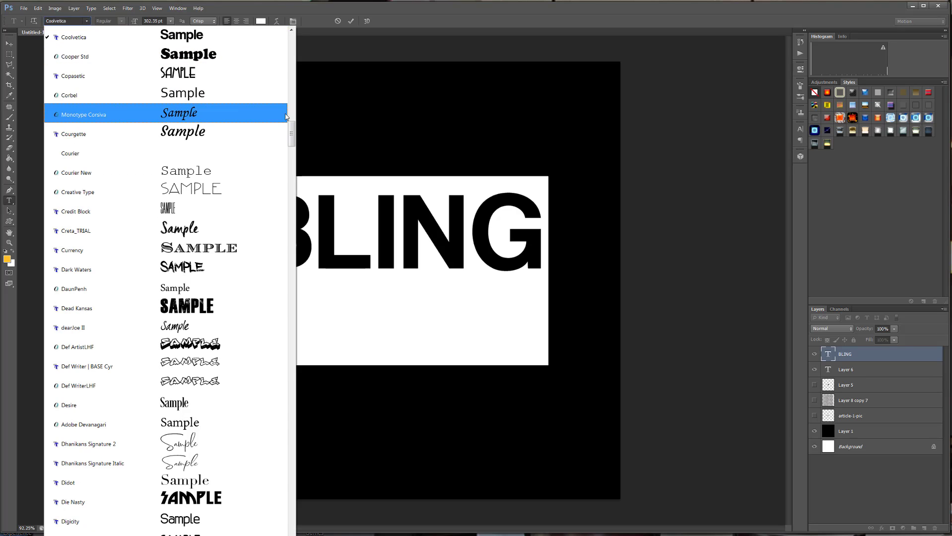
{"action": "left_click_drag", "start_coordinate": [293, 132], "coordinate": [297, 33]}
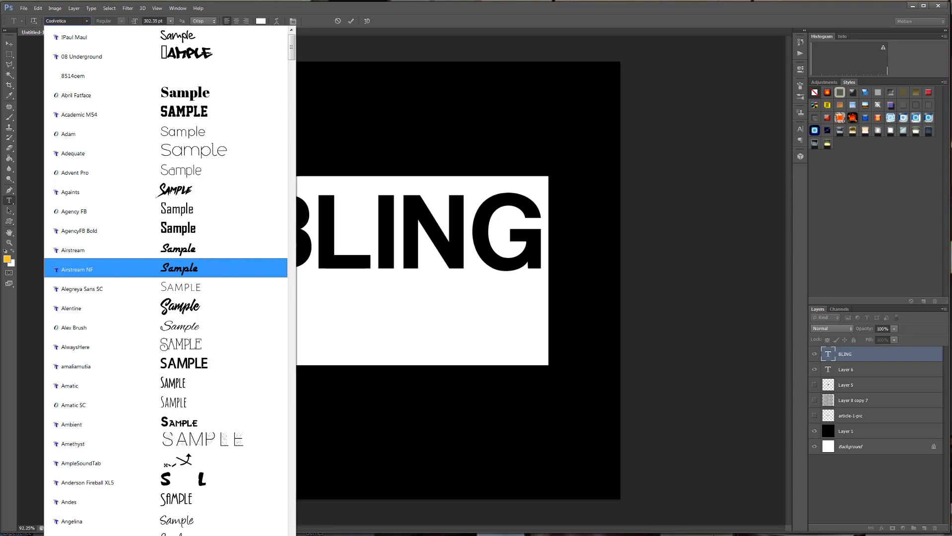
{"action": "key", "text": "Escape"}
{"action": "key", "text": "v"}
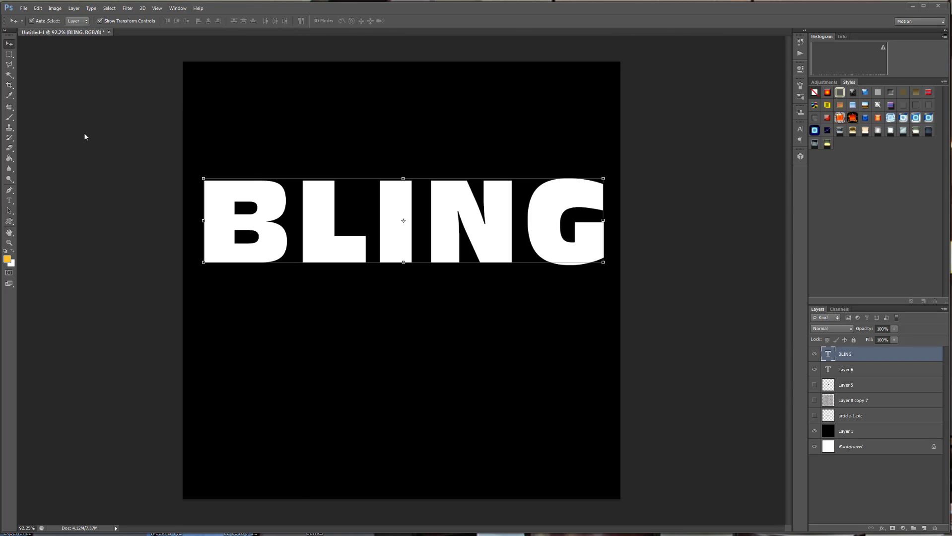
- Tighten the tracking of the whole BLING text to -60
{"action": "left_click", "coordinate": [9, 200]}
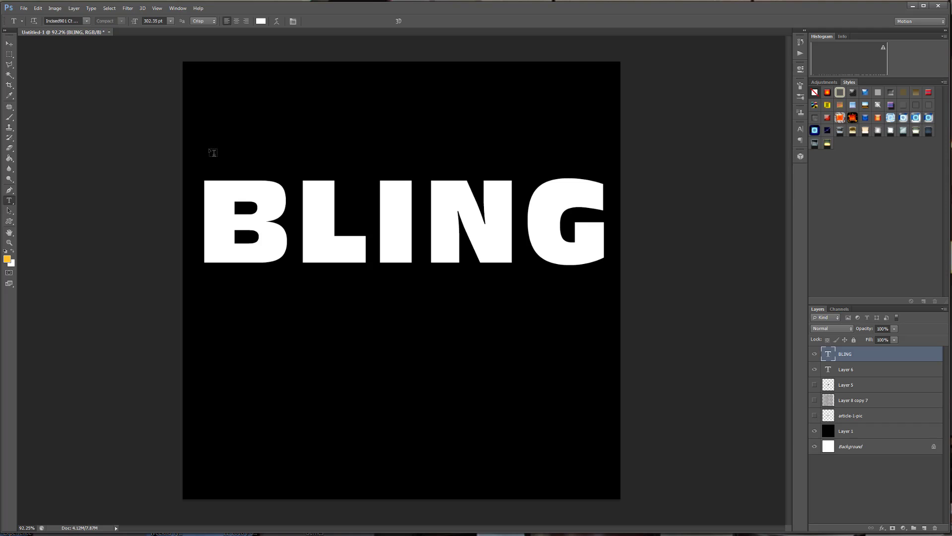
{"action": "double_click", "coordinate": [207, 200]}
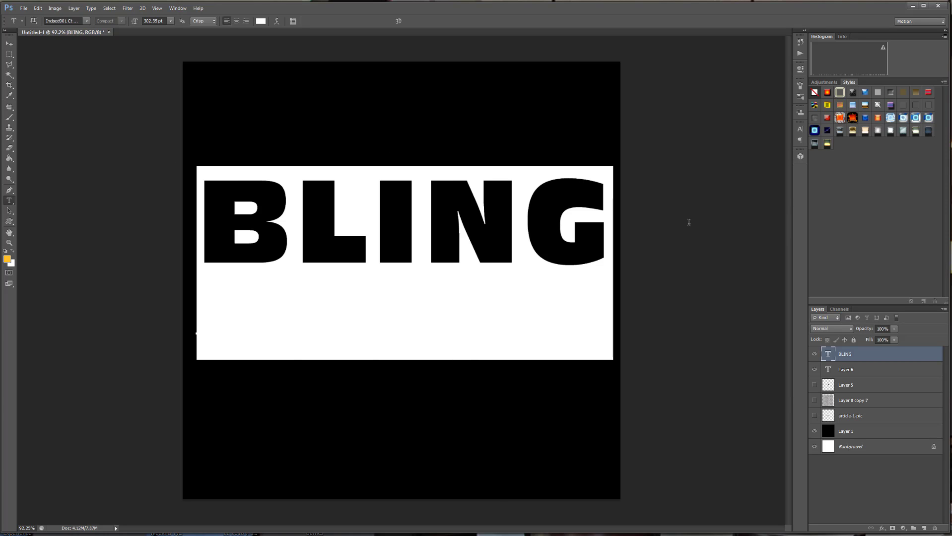
{"action": "left_click", "coordinate": [292, 21]}
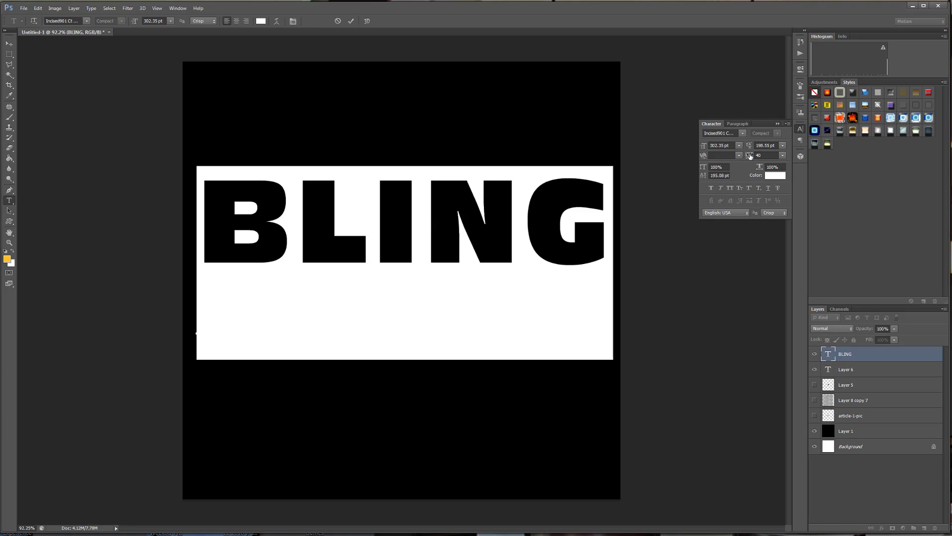
{"action": "left_click_drag", "start_coordinate": [750, 157], "coordinate": [758, 154]}
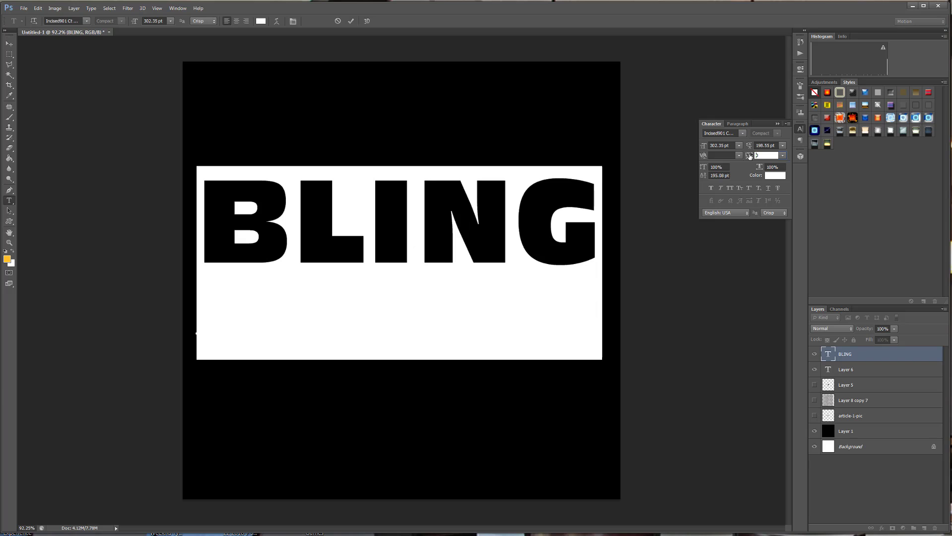
{"action": "key", "text": "Down"}
{"action": "key", "text": "Down"}
{"action": "key", "text": "Down"}
{"action": "key", "text": "Down"}
{"action": "key", "text": "Down"}
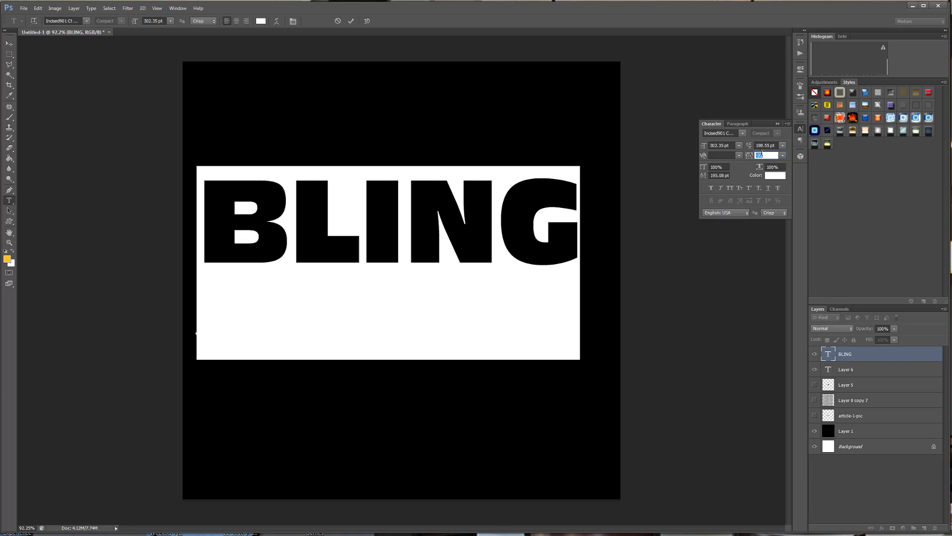
{"action": "key", "text": "Up"}
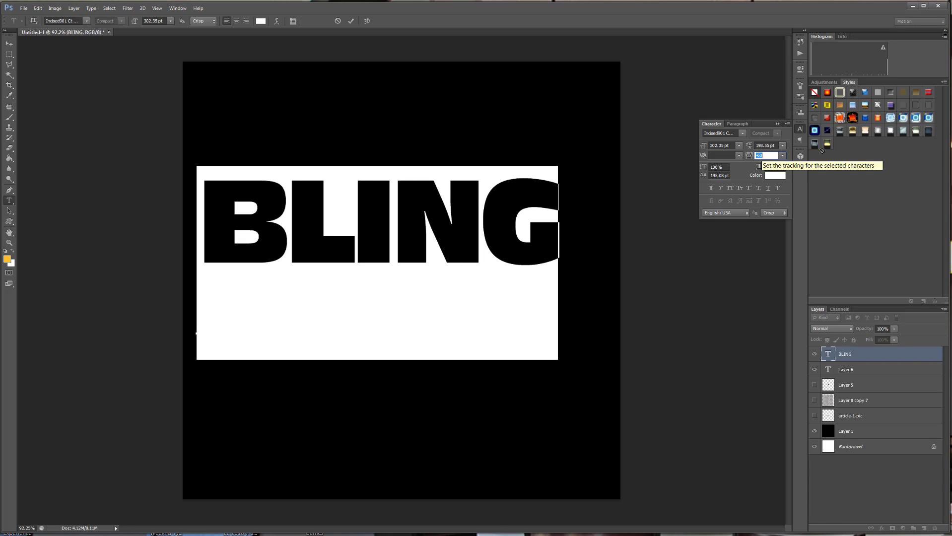
- Increase the BLING font size to 336.35 pt and move the text slightly down and right on the canvas
{"action": "left_click", "coordinate": [721, 145]}
{"action": "key", "text": "shift+Up"}
{"action": "key", "text": "shift+Up"}
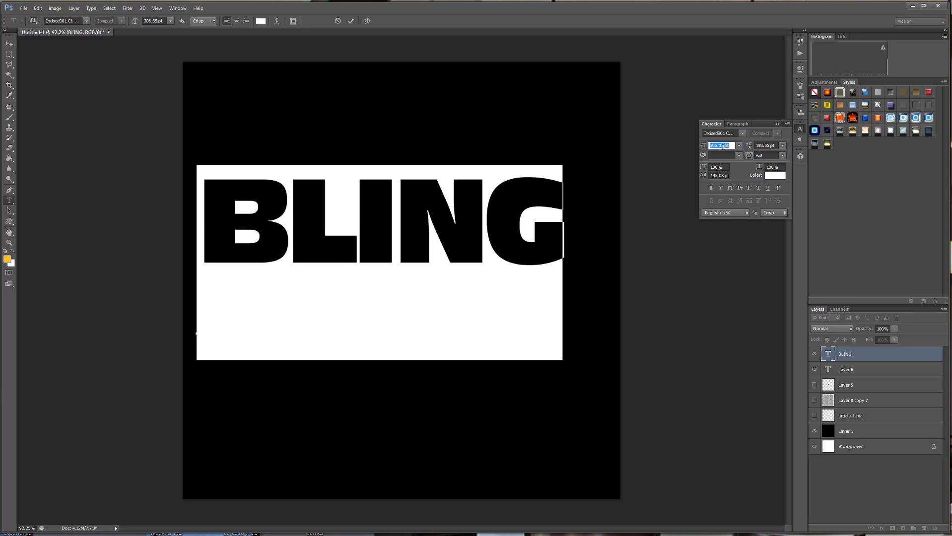
{"action": "key", "text": "Up"}
{"action": "key", "text": "Up"}
{"action": "key", "text": "Up"}
{"action": "key", "text": "Up"}
{"action": "key", "text": "Up"}
{"action": "key", "text": "Up"}
{"action": "key", "text": "Up"}
{"action": "key", "text": "Up"}
{"action": "key", "text": "Up"}
{"action": "key", "text": "Up"}
{"action": "key", "text": "Up"}
{"action": "key", "text": "Up"}
{"action": "key", "text": "Up"}
{"action": "key", "text": "Up"}
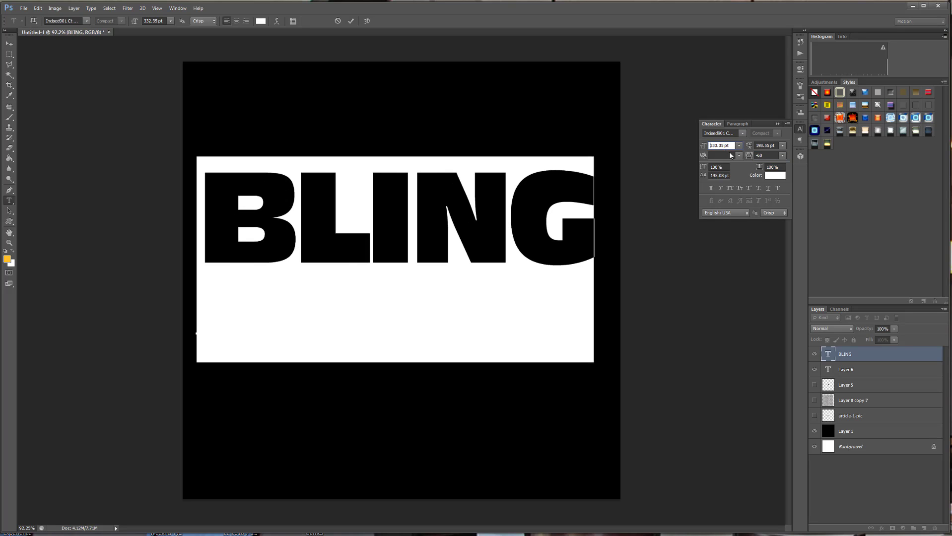
{"action": "left_click", "coordinate": [9, 43]}
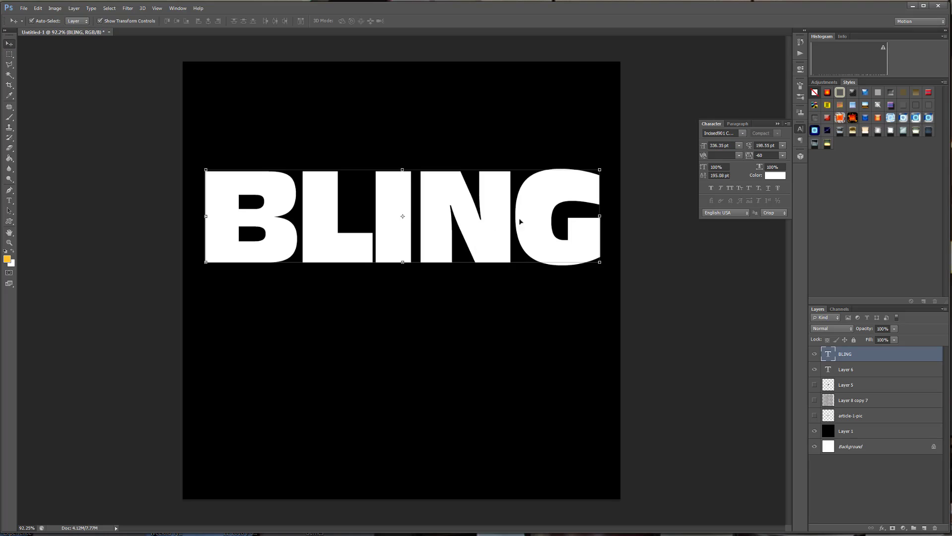
{"action": "left_click_drag", "start_coordinate": [537, 190], "coordinate": [541, 204]}
- Compare several metallic preset layer styles on the BLING text and settle on the light gold one
{"action": "left_click", "coordinate": [852, 130]}
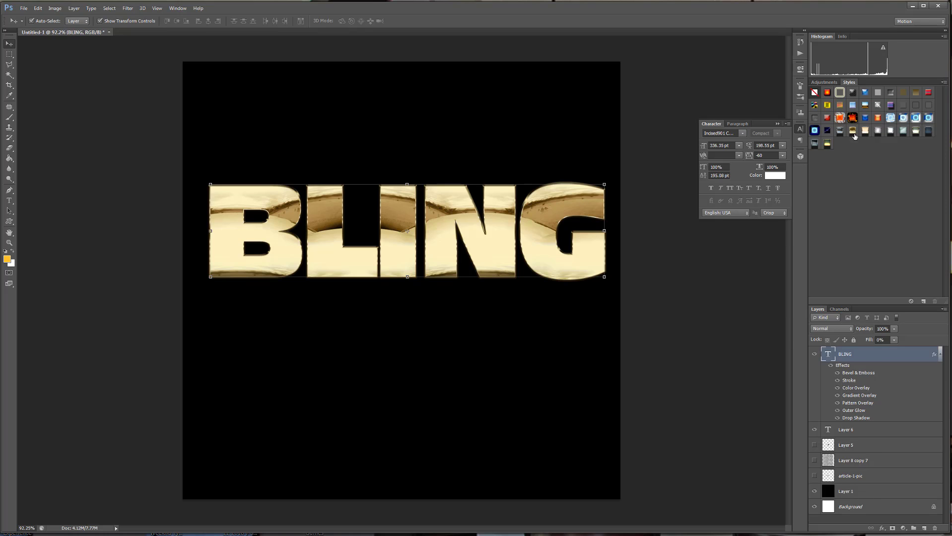
{"action": "left_click", "coordinate": [840, 130]}
{"action": "left_click", "coordinate": [852, 130]}
{"action": "left_click", "coordinate": [878, 131]}
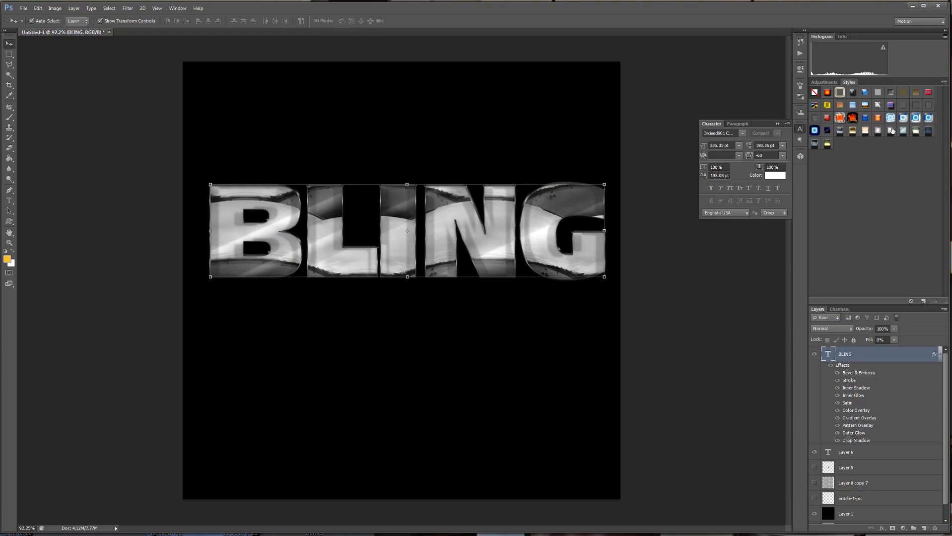
{"action": "left_click", "coordinate": [917, 131]}
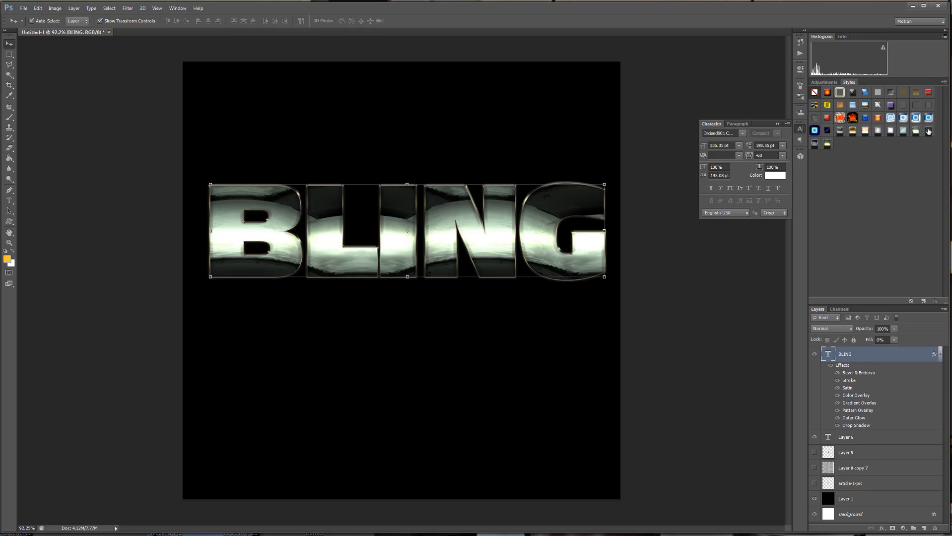
{"action": "left_click", "coordinate": [929, 130]}
{"action": "left_click", "coordinate": [916, 130]}
{"action": "left_click", "coordinate": [827, 144]}
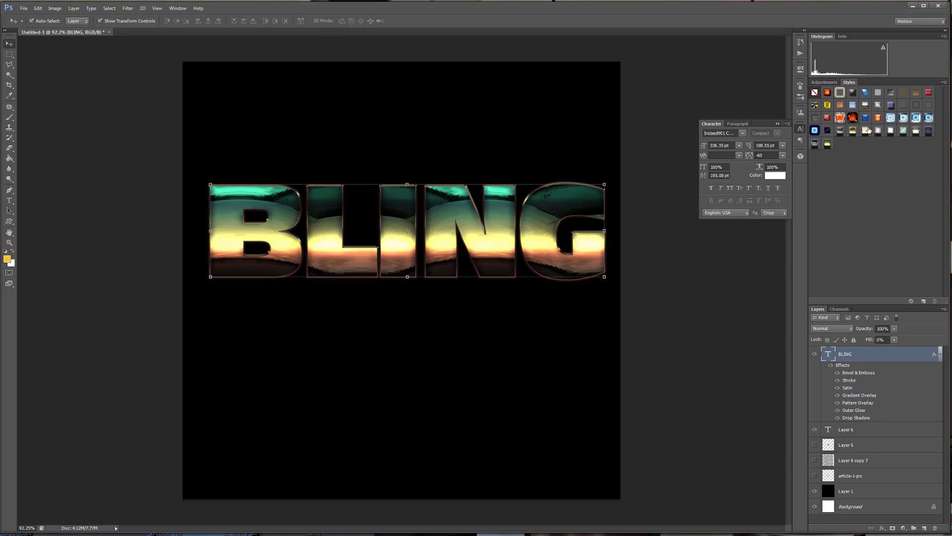
{"action": "left_click", "coordinate": [852, 131]}
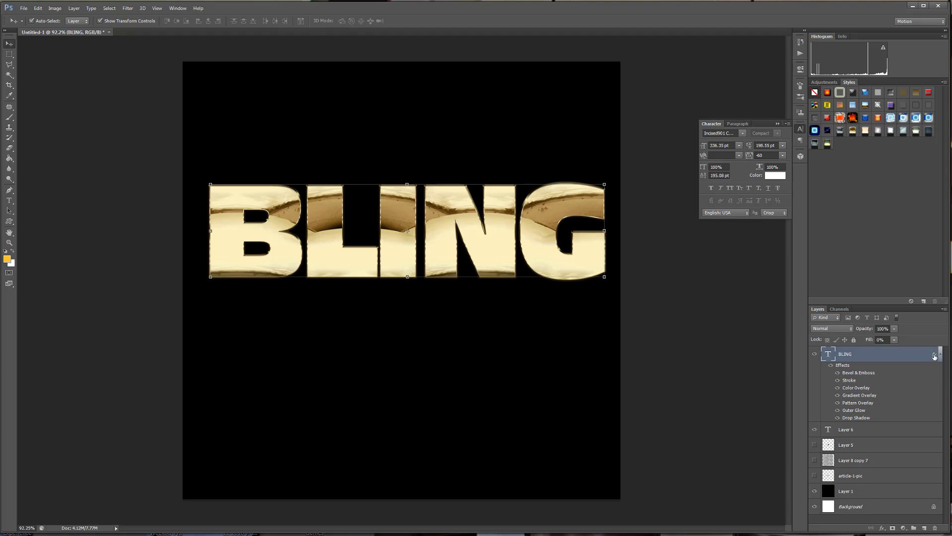
- Examine the gold lettering's edges up close and thicken its gradient stroke slightly in the layer style settings
{"action": "scroll", "coordinate": [392, 217], "scroll_direction": "up", "scroll_amount": 6}
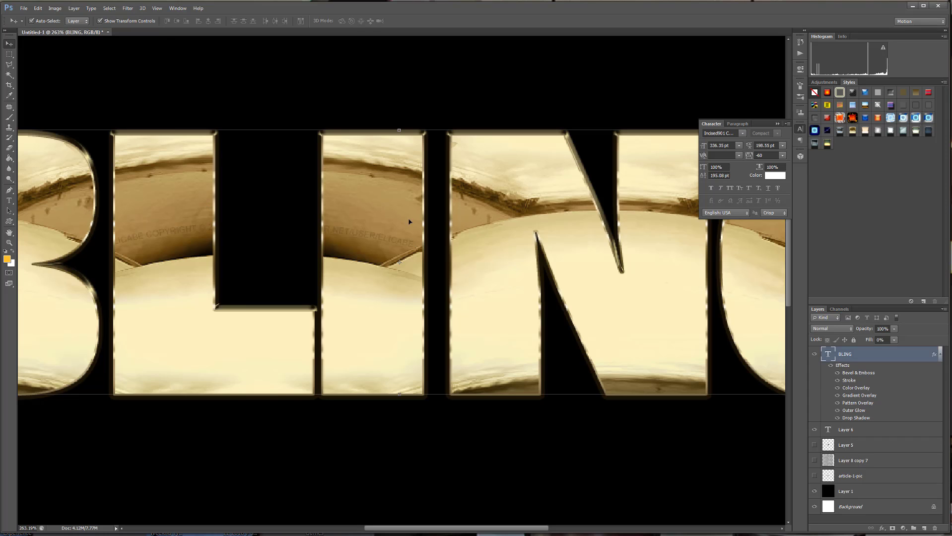
{"action": "scroll", "coordinate": [565, 273], "scroll_direction": "down", "scroll_amount": 5}
{"action": "scroll", "coordinate": [595, 277], "scroll_direction": "up", "scroll_amount": 1}
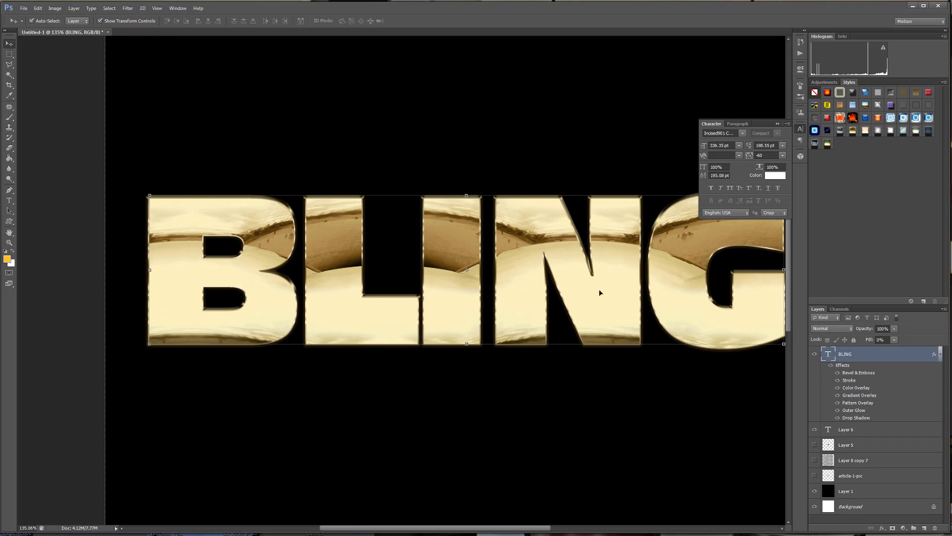
{"action": "scroll", "coordinate": [600, 292], "scroll_direction": "down", "scroll_amount": 1}
{"action": "scroll", "coordinate": [600, 292], "scroll_direction": "up", "scroll_amount": 1}
{"action": "scroll", "coordinate": [688, 306], "scroll_direction": "down", "scroll_amount": 1}
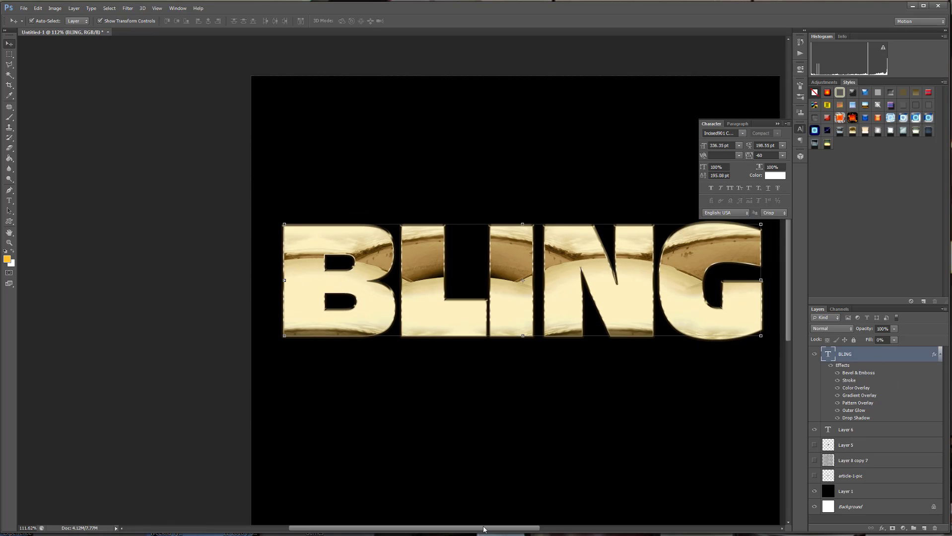
{"action": "left_click_drag", "start_coordinate": [483, 529], "coordinate": [516, 530]}
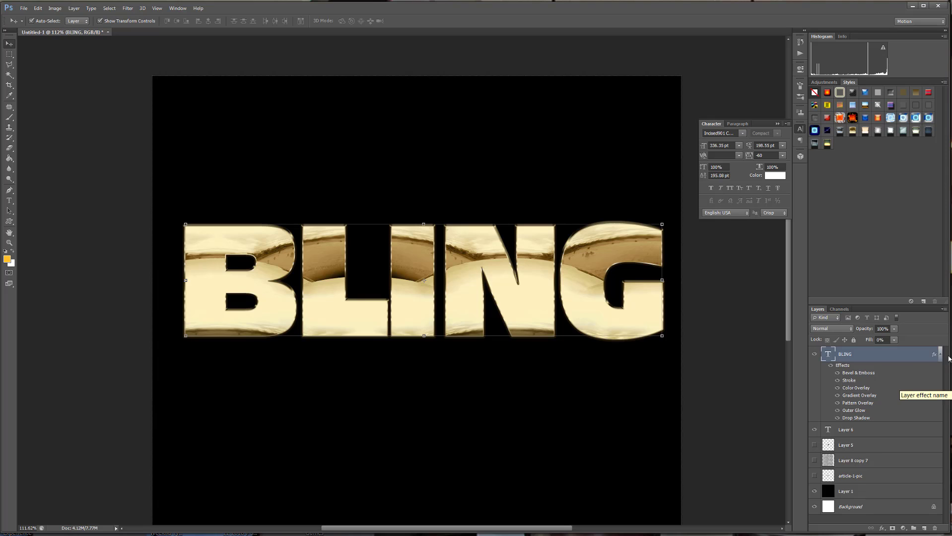
{"action": "double_click", "coordinate": [933, 355]}
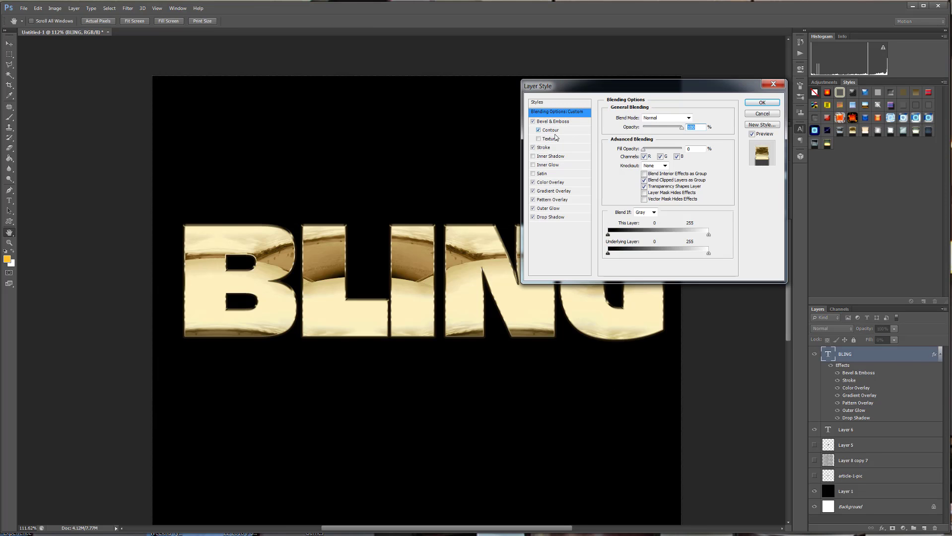
{"action": "left_click", "coordinate": [538, 147]}
{"action": "double_click", "coordinate": [686, 117]}
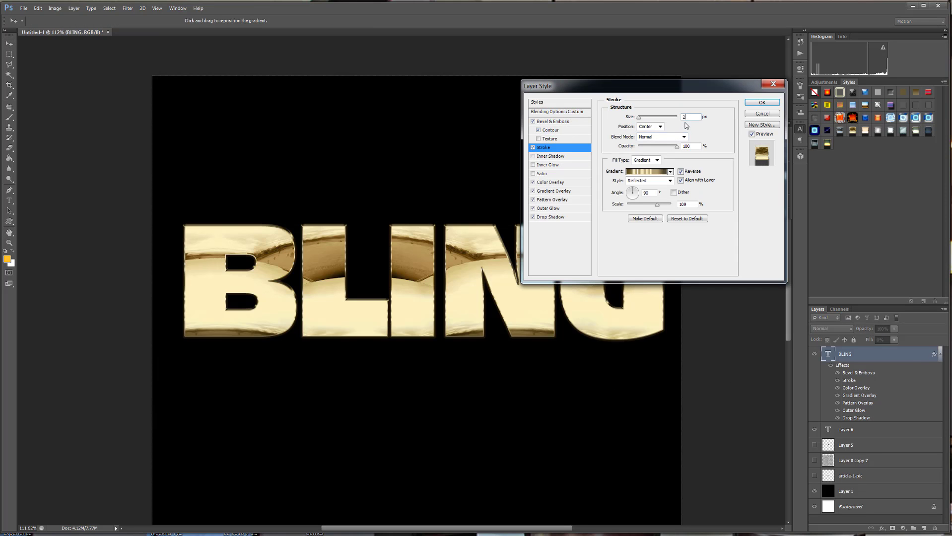
{"action": "type", "text": "3"}
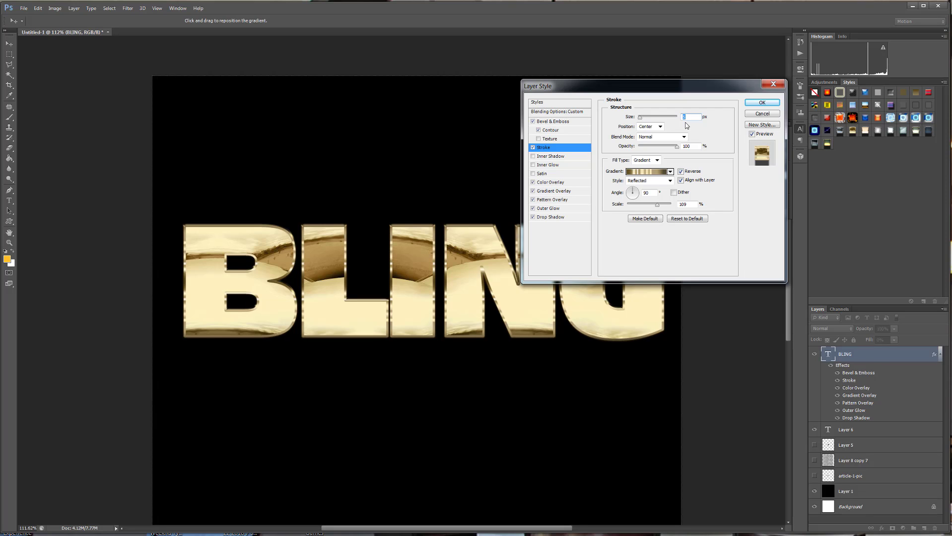
{"action": "key", "text": "Down"}
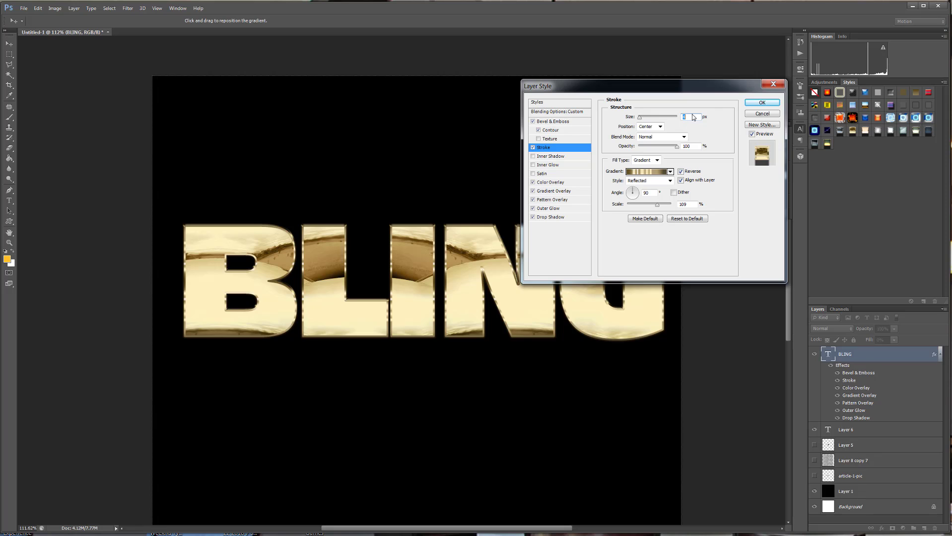
{"action": "key", "text": "Up"}
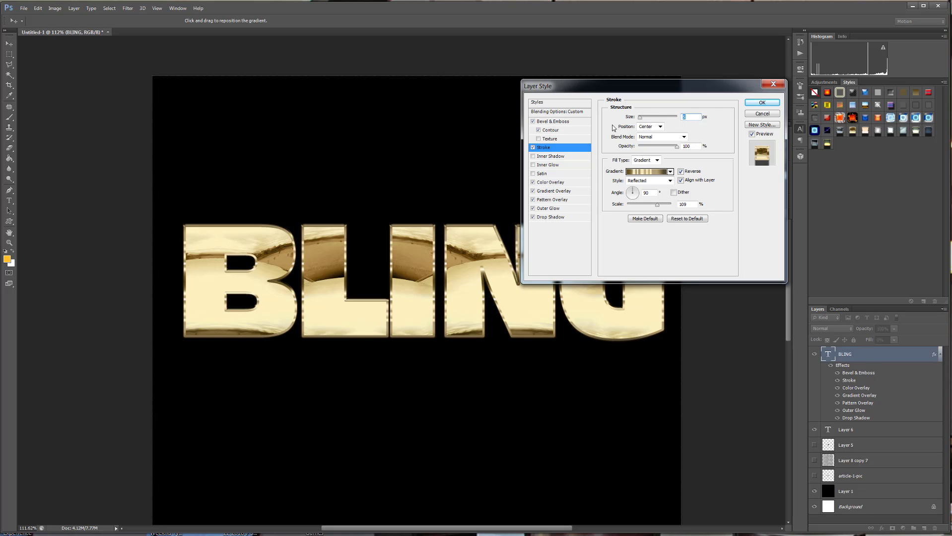
- Set the Bevel & Emboss size of the BLING text's layer style to 14 px
{"action": "left_click", "coordinate": [553, 121]}
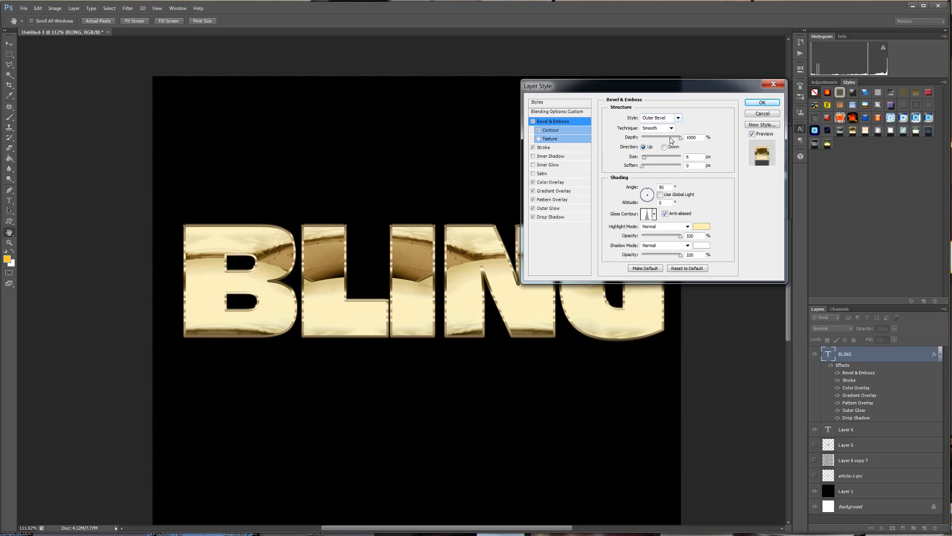
{"action": "left_click_drag", "start_coordinate": [646, 158], "coordinate": [646, 162]}
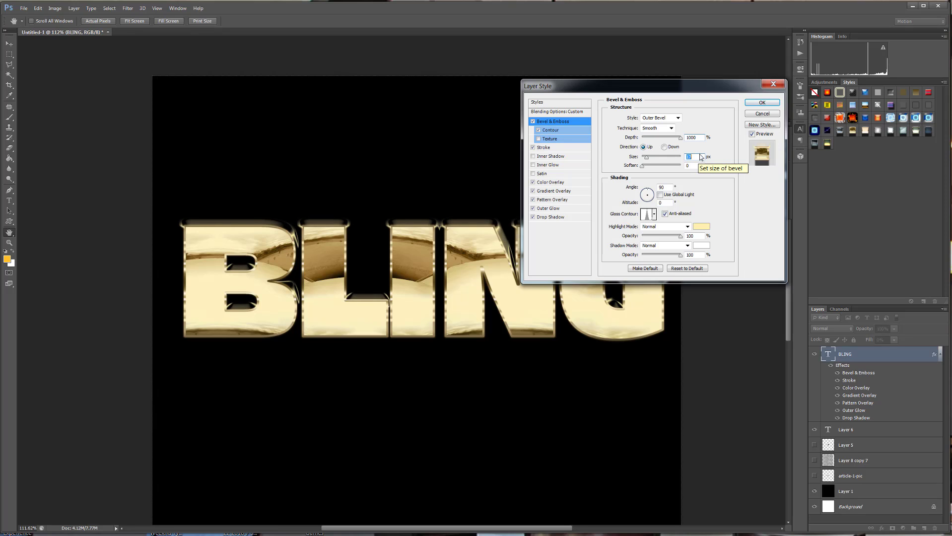
{"action": "key", "text": "Down"}
{"action": "key", "text": "Down"}
{"action": "key", "text": "Down"}
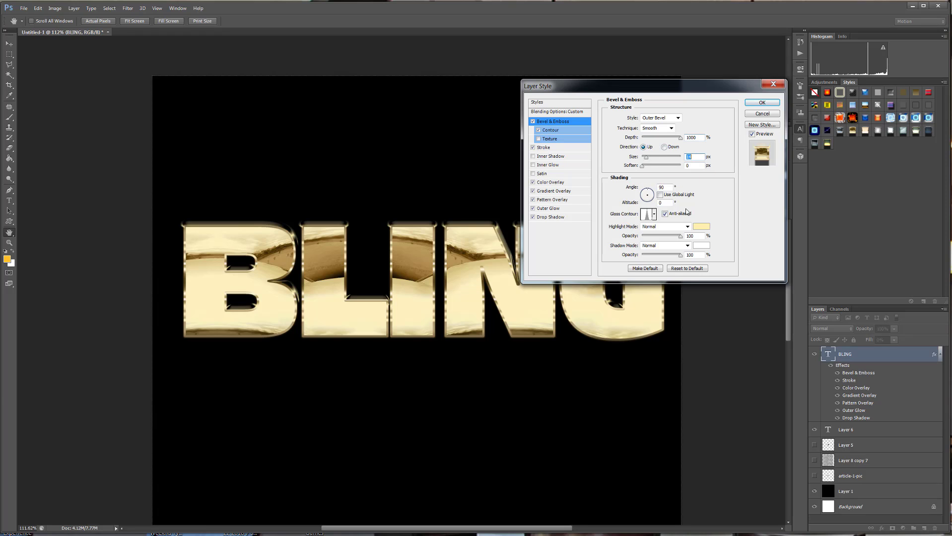
- Turn off the drop shadow and pattern overlay on the BLING text, keep its outer glow, and apply the layer style
{"action": "left_click", "coordinate": [532, 217]}
{"action": "left_click", "coordinate": [533, 209]}
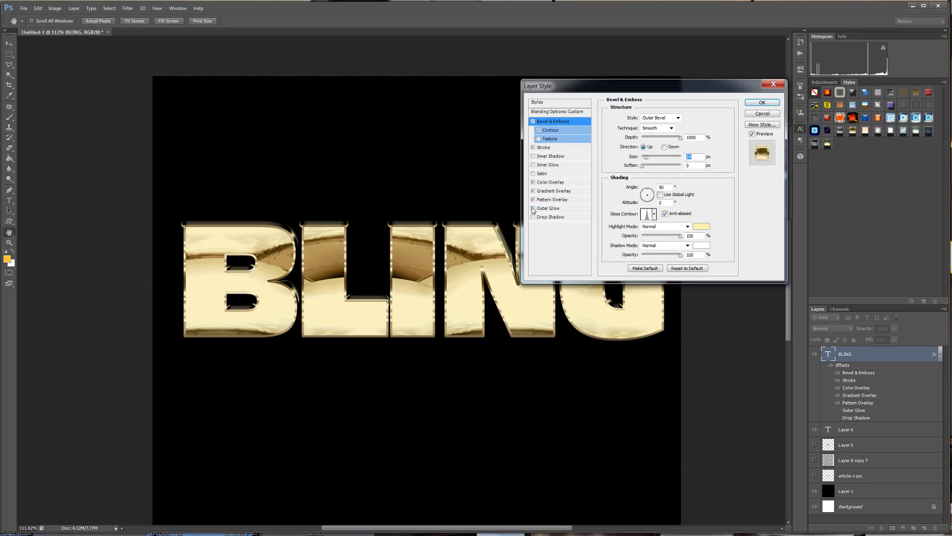
{"action": "left_click", "coordinate": [532, 208]}
{"action": "left_click", "coordinate": [533, 200]}
{"action": "left_click", "coordinate": [533, 200]}
{"action": "left_click", "coordinate": [533, 199]}
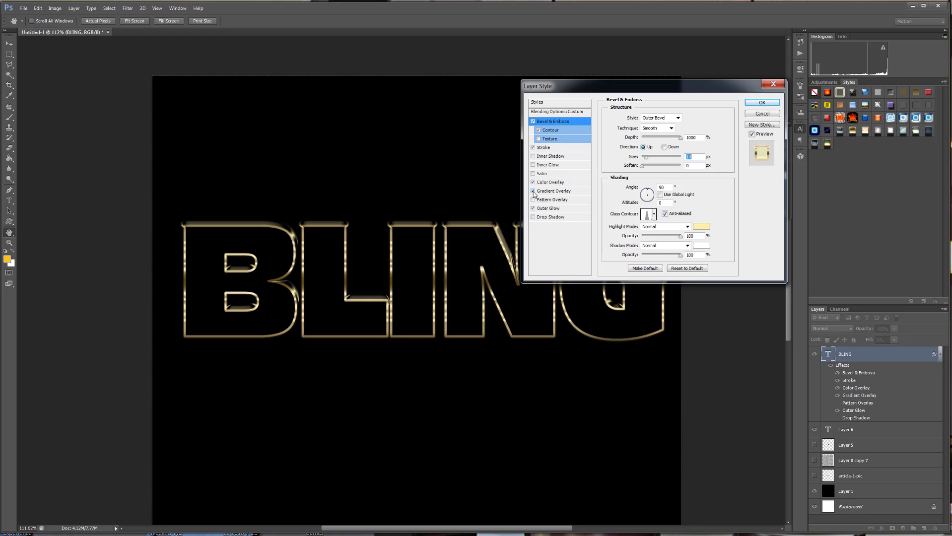
{"action": "left_click", "coordinate": [754, 103]}
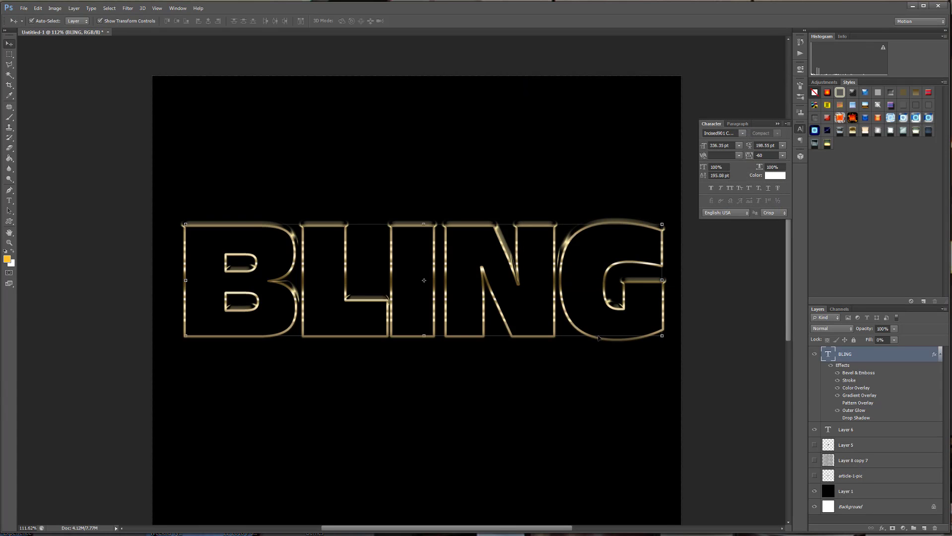
{"action": "left_click", "coordinate": [815, 461]}
{"action": "left_click", "coordinate": [815, 462]}
{"action": "double_click", "coordinate": [829, 430]}
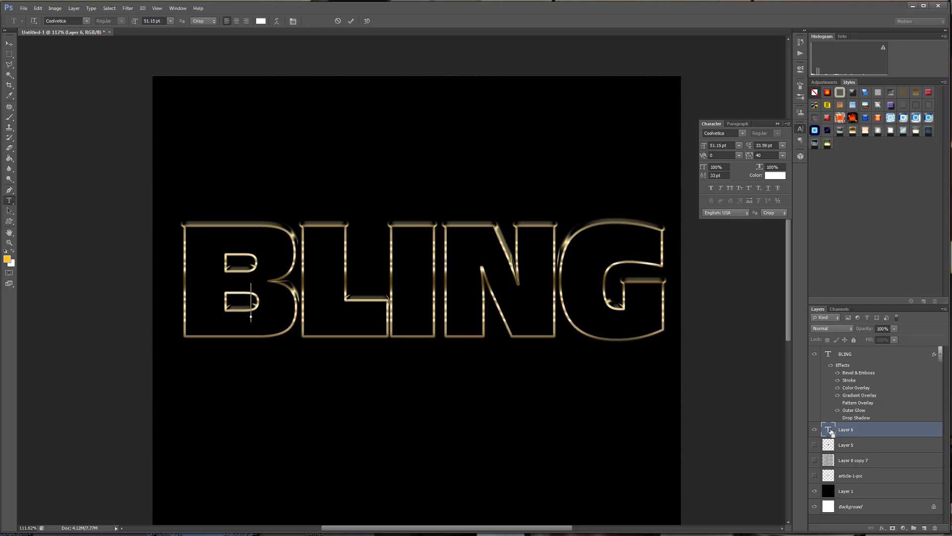
{"action": "left_click", "coordinate": [878, 432]}
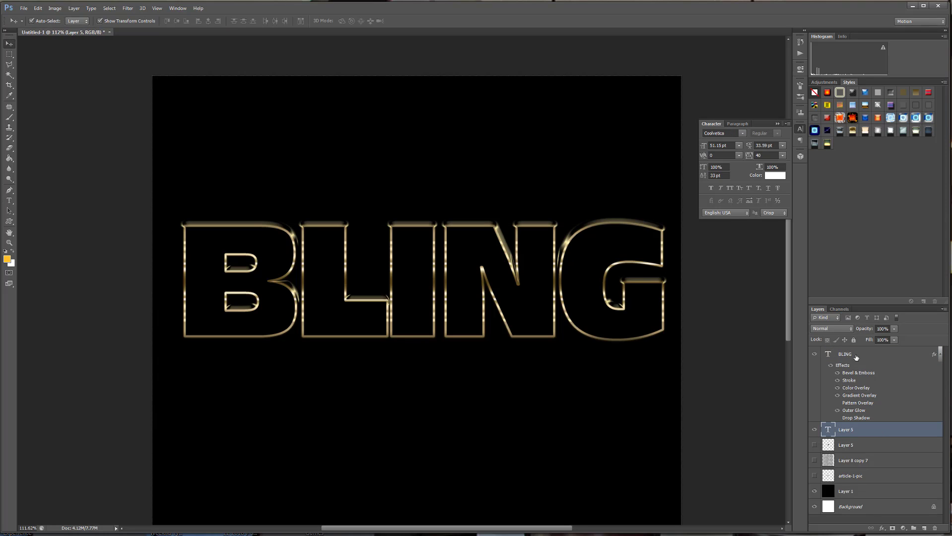
- Duplicate the BLING text layer and clear the layer style from the copy
{"action": "left_click_drag", "start_coordinate": [856, 358], "coordinate": [924, 529]}
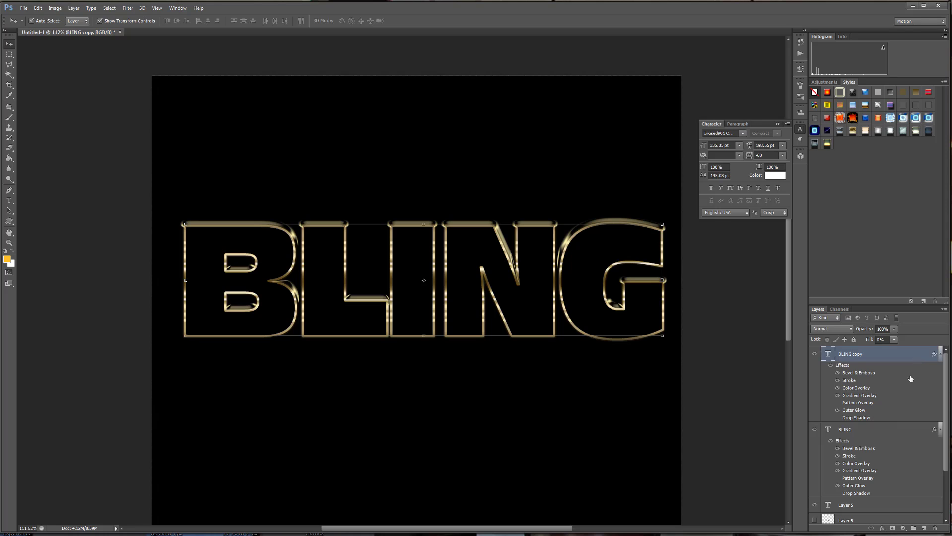
{"action": "right_click", "coordinate": [934, 357]}
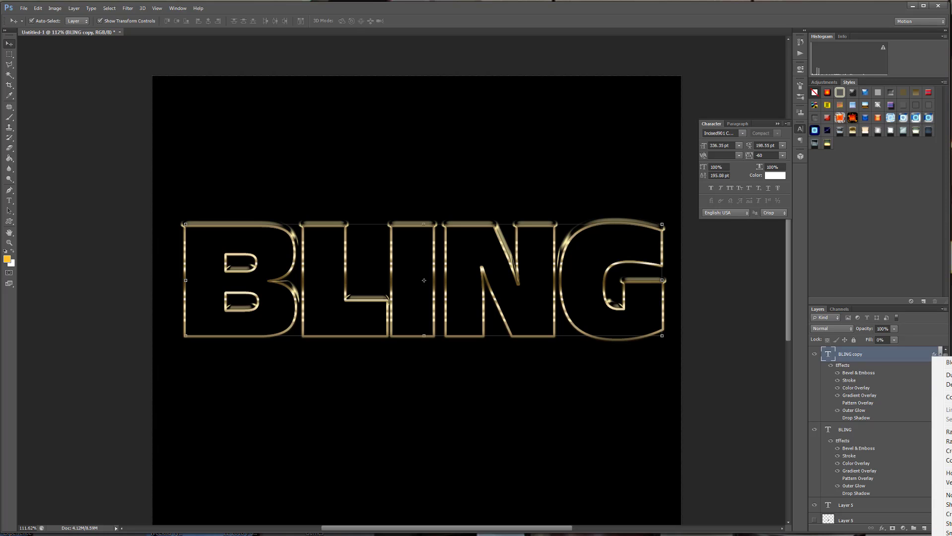
{"action": "left_click", "coordinate": [951, 535]}
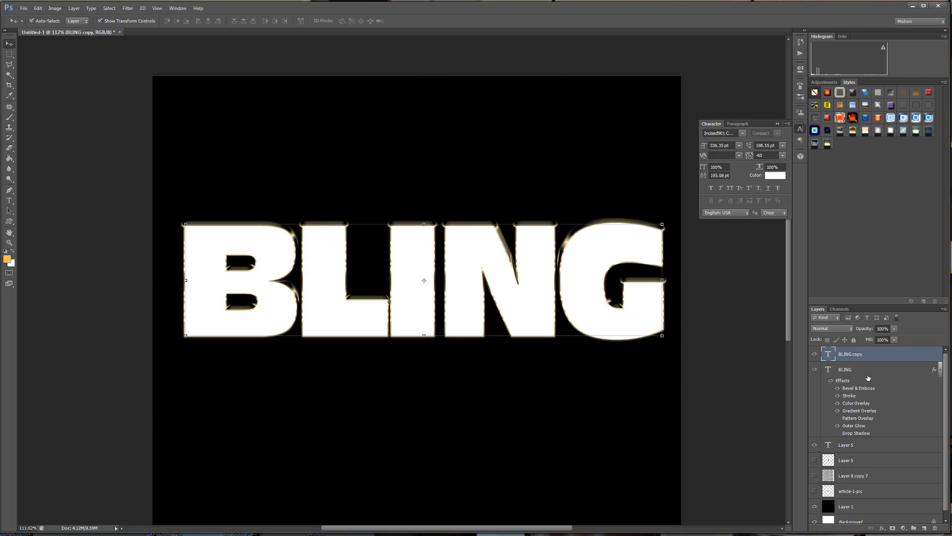
- Load the outline of the BLING copy as a selection and examine the lettering's edges up close
{"action": "left_click", "coordinate": [827, 354], "text": "ctrl"}
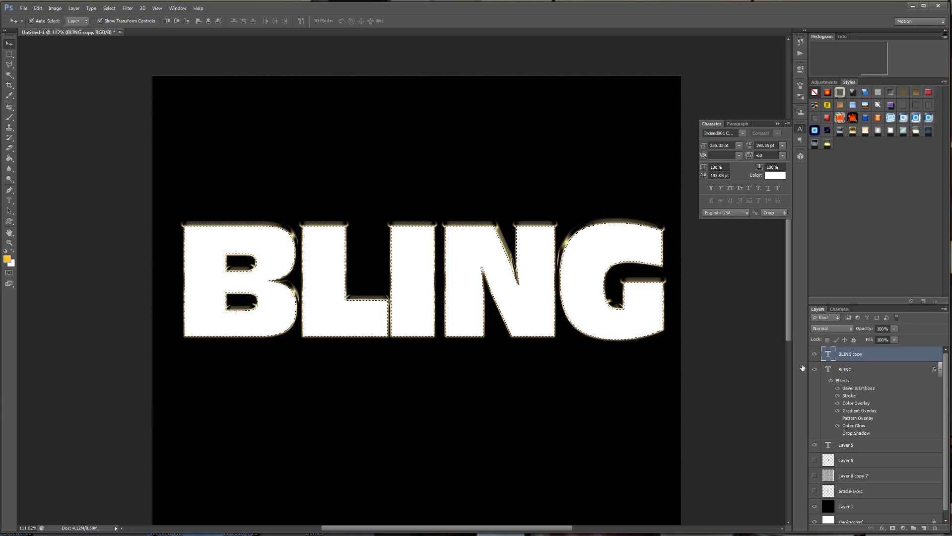
{"action": "scroll", "coordinate": [527, 277], "scroll_direction": "up", "scroll_amount": 3}
{"action": "scroll", "coordinate": [518, 296], "scroll_direction": "up", "scroll_amount": 2}
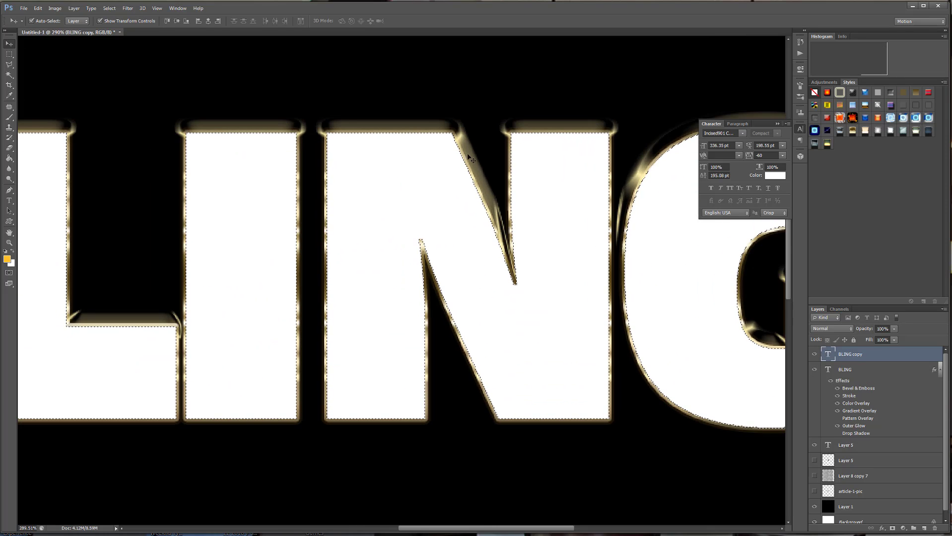
{"action": "scroll", "coordinate": [528, 281], "scroll_direction": "down", "scroll_amount": 1}
{"action": "scroll", "coordinate": [530, 282], "scroll_direction": "down", "scroll_amount": 3}
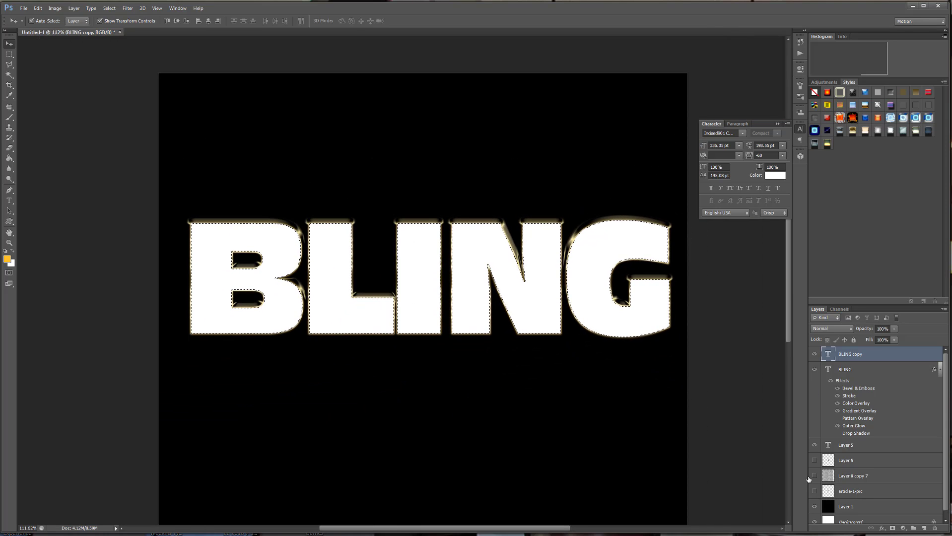
- Move the diamond pattern layer, Layer 8 copy 7, above the BLING copy and make it visible
{"action": "left_click", "coordinate": [884, 475]}
{"action": "left_click_drag", "start_coordinate": [883, 475], "coordinate": [873, 351]}
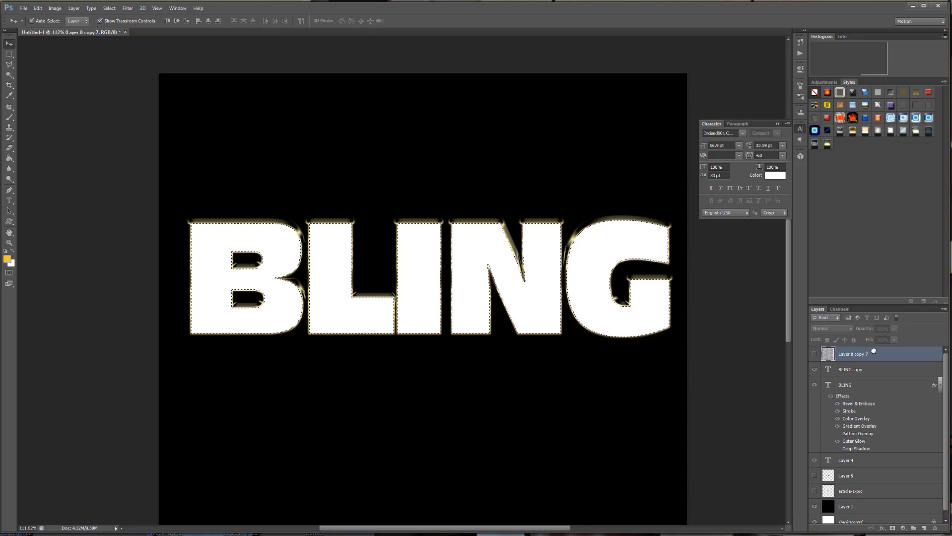
{"action": "left_click", "coordinate": [814, 354]}
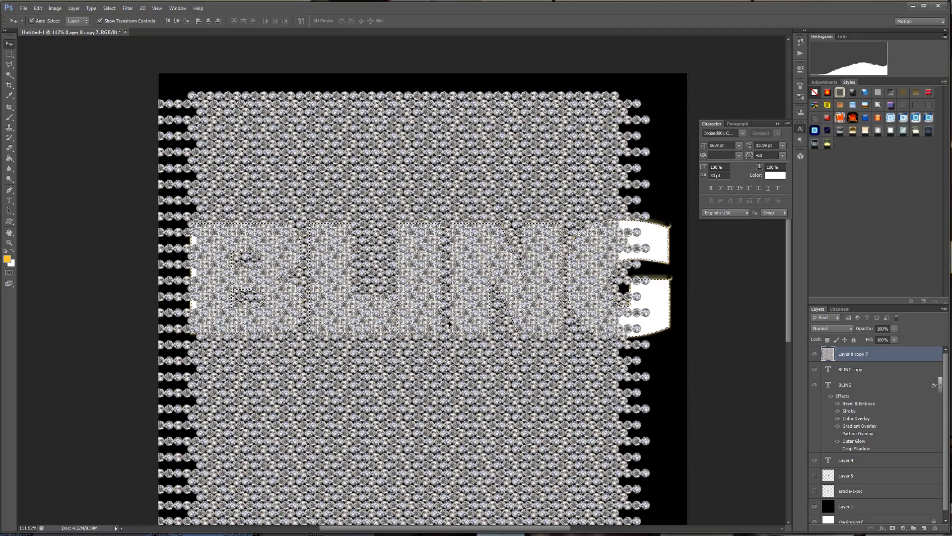
{"action": "scroll", "coordinate": [562, 300], "scroll_direction": "down", "scroll_amount": 2}
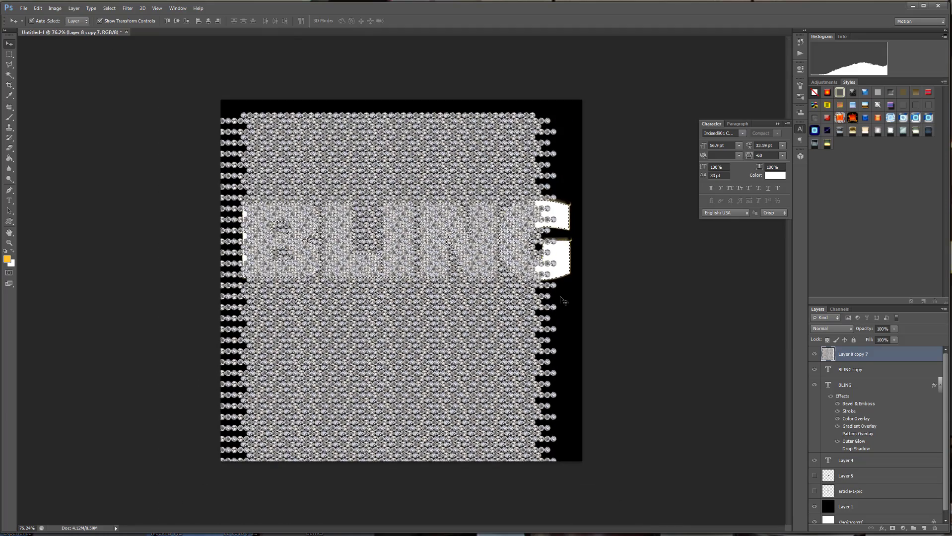
- Deselect everything, rotate the diamond pattern layer by -90° and shift it right so it covers the whole BLING text
{"action": "left_click", "coordinate": [109, 7]}
{"action": "left_click", "coordinate": [123, 27]}
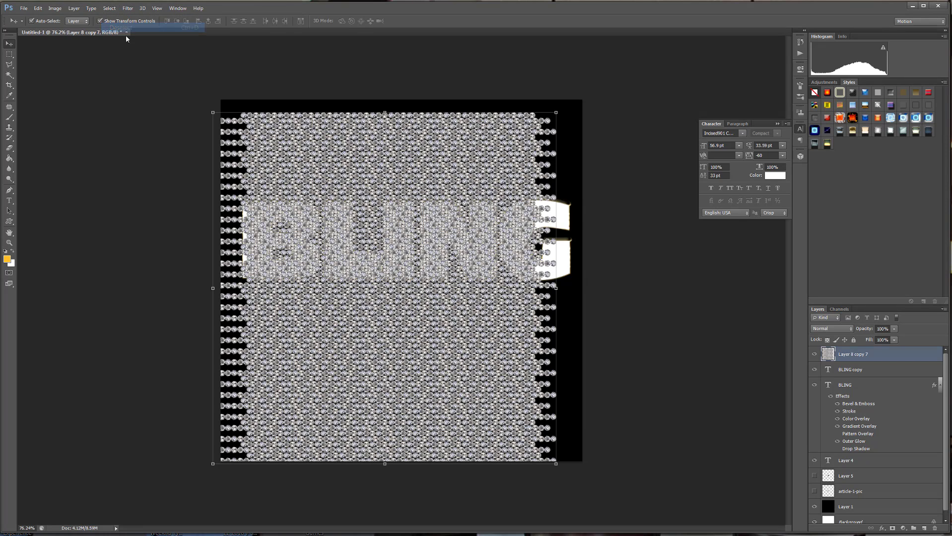
{"action": "left_click", "coordinate": [206, 106]}
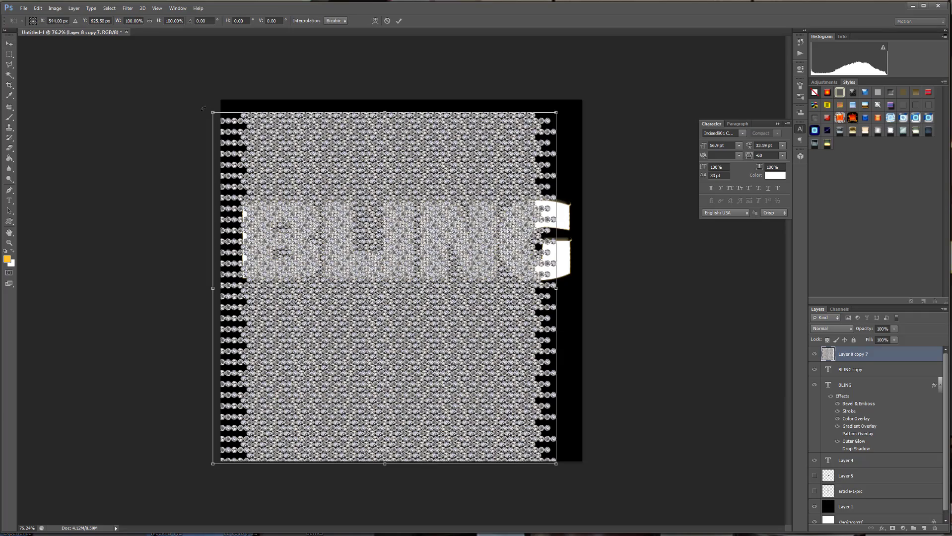
{"action": "left_click_drag", "start_coordinate": [203, 108], "coordinate": [147, 482]}
{"action": "key", "text": "shift+Right"}
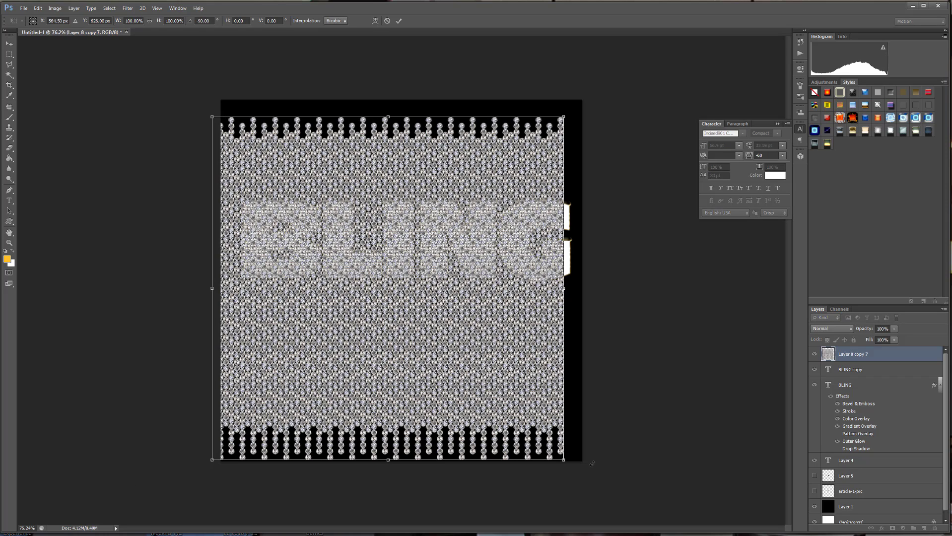
{"action": "key", "text": "shift+Right"}
{"action": "key", "text": "shift+Right"}
{"action": "key", "text": "shift+Right"}
{"action": "key", "text": "shift+Right"}
{"action": "scroll", "coordinate": [398, 282], "scroll_direction": "up", "scroll_amount": 1}
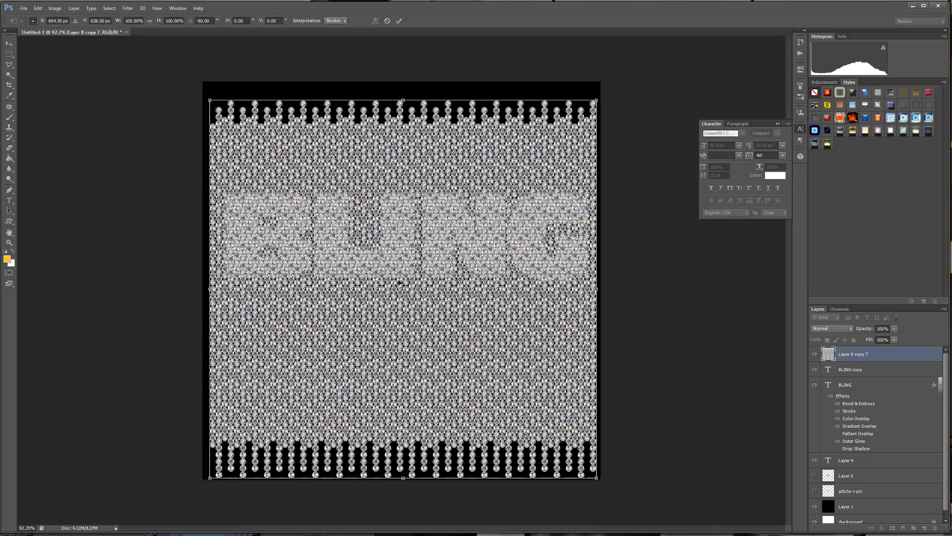
{"action": "scroll", "coordinate": [398, 282], "scroll_direction": "up", "scroll_amount": 3}
{"action": "scroll", "coordinate": [400, 281], "scroll_direction": "down", "scroll_amount": 1}
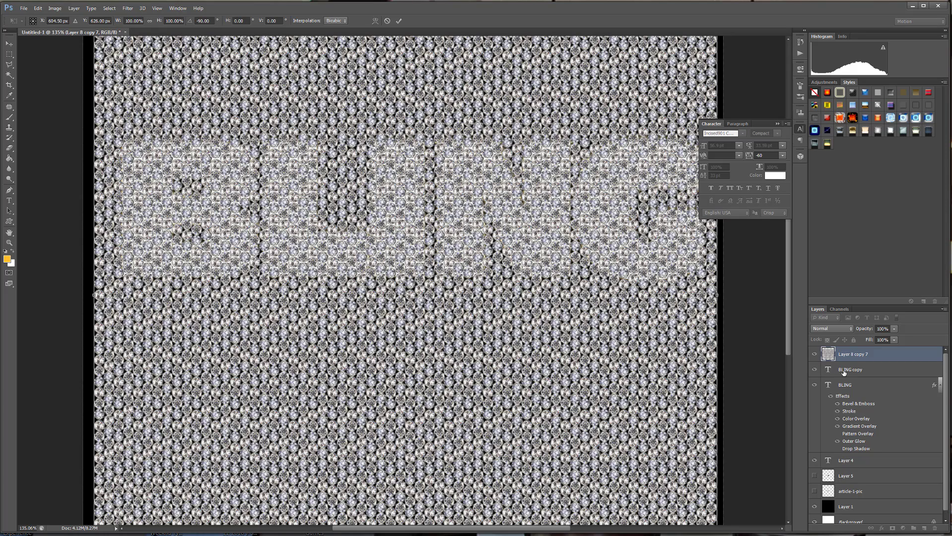
{"action": "key", "text": "Return"}
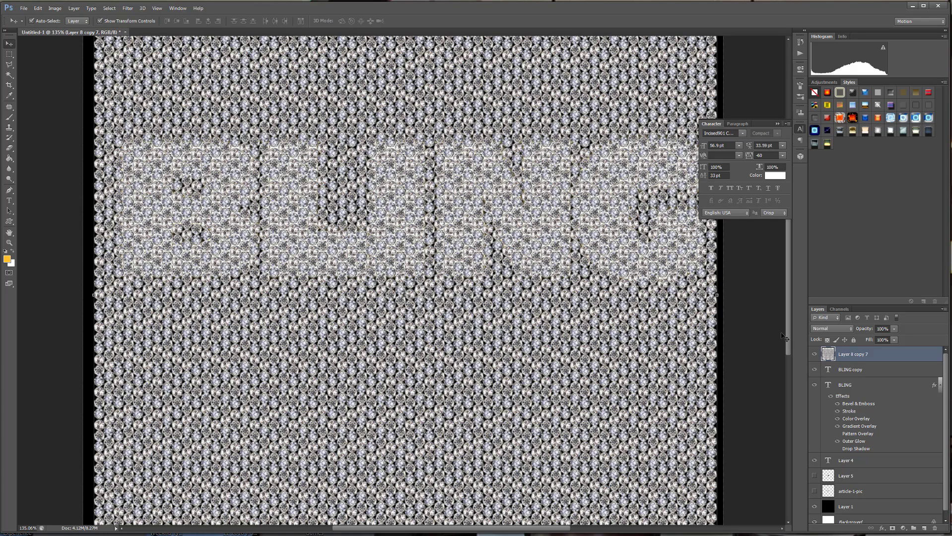
- Copy the diamonds within the BLING copy's letter outlines to a new layer and hide the full diamond pattern layer
{"action": "left_click", "coordinate": [831, 371]}
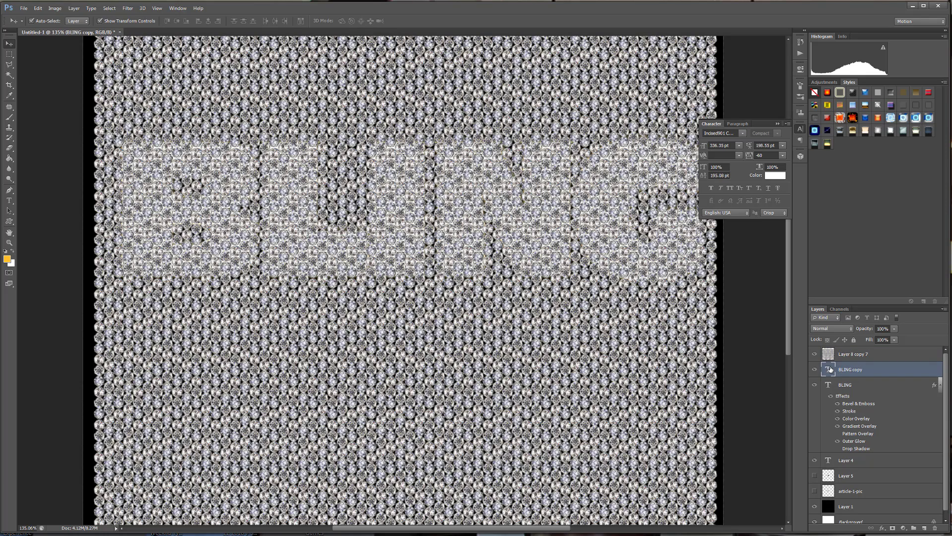
{"action": "left_click", "coordinate": [831, 371], "text": "ctrl"}
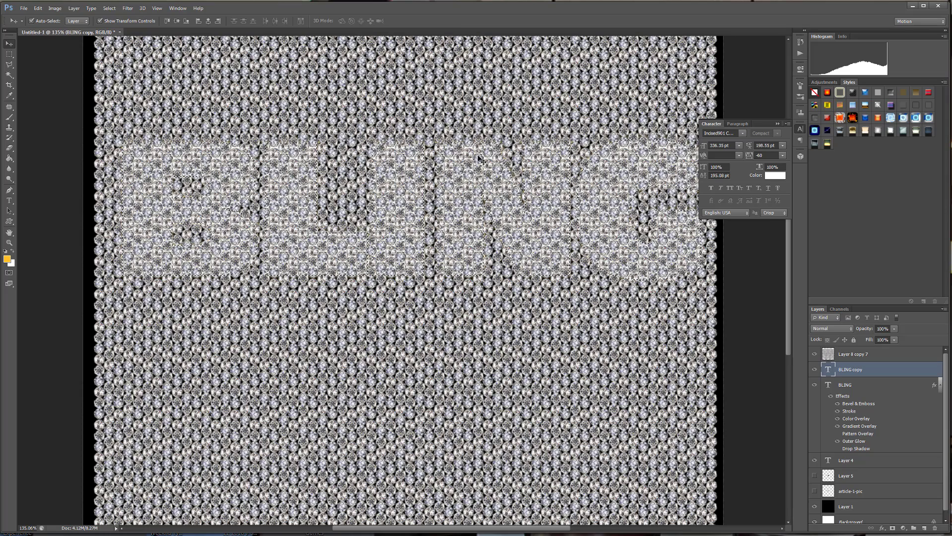
{"action": "left_click", "coordinate": [850, 355]}
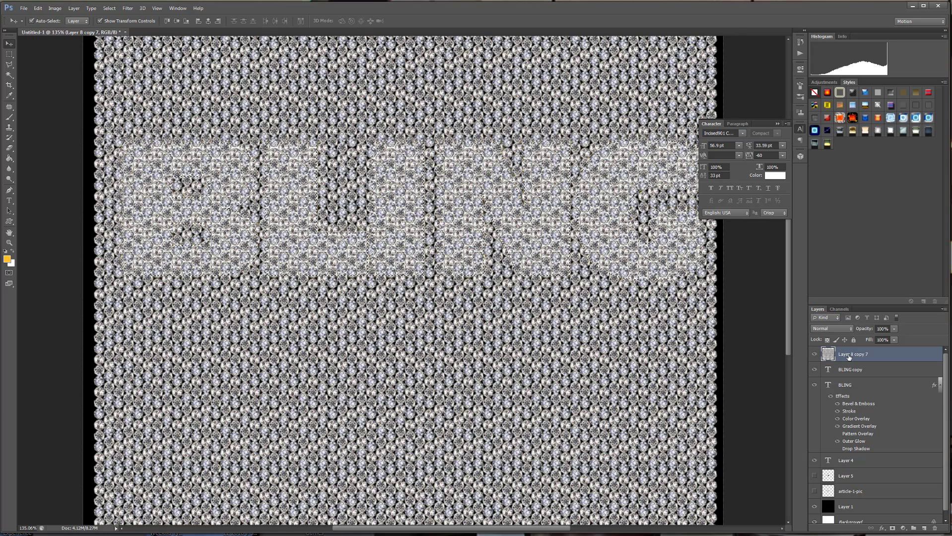
{"action": "key", "text": "ctrl+j"}
{"action": "left_click", "coordinate": [815, 370]}
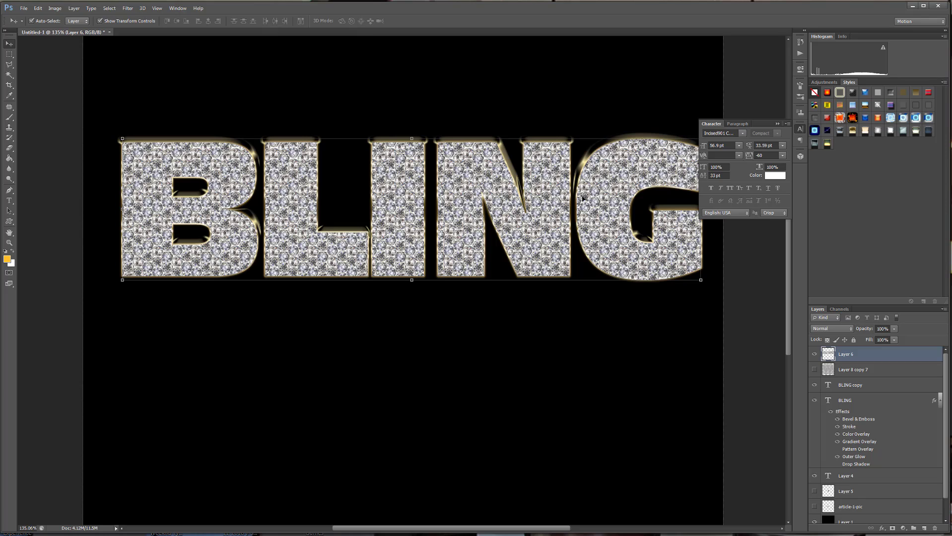
- Collapse the character settings and examine the diamond-filled lettering with and without its fill, both up close and at full view
{"action": "left_click", "coordinate": [776, 125]}
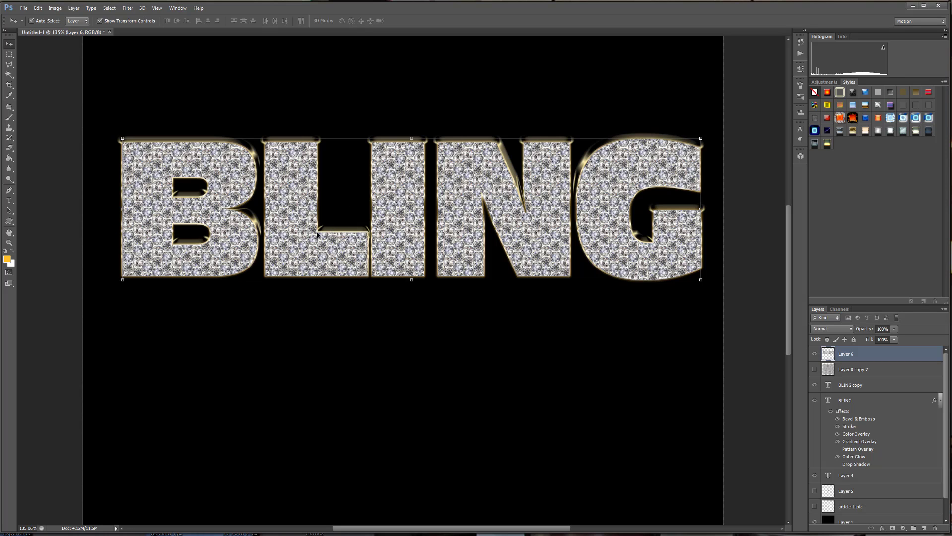
{"action": "left_click", "coordinate": [815, 354]}
{"action": "left_click", "coordinate": [814, 354]}
{"action": "scroll", "coordinate": [454, 272], "scroll_direction": "down", "scroll_amount": 3}
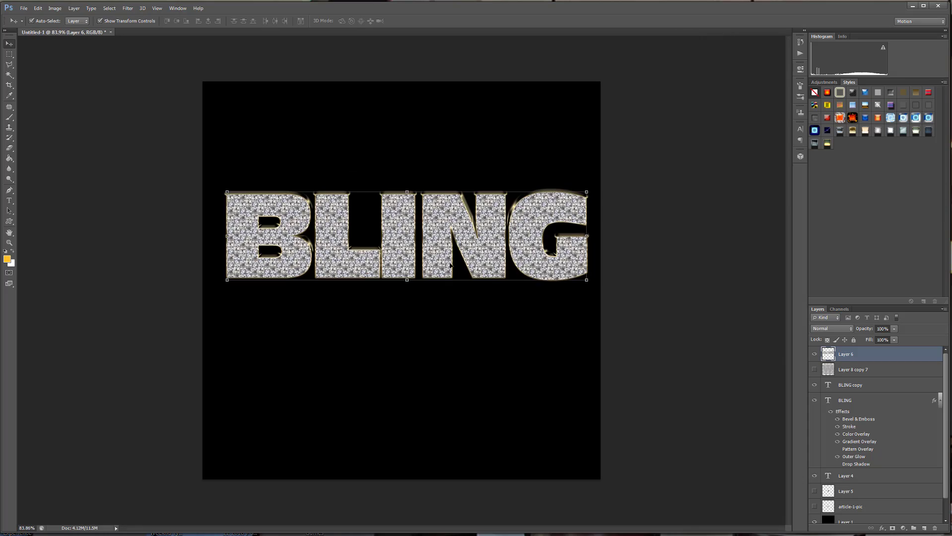
{"action": "scroll", "coordinate": [454, 272], "scroll_direction": "down", "scroll_amount": 2}
{"action": "scroll", "coordinate": [537, 259], "scroll_direction": "up", "scroll_amount": 6}
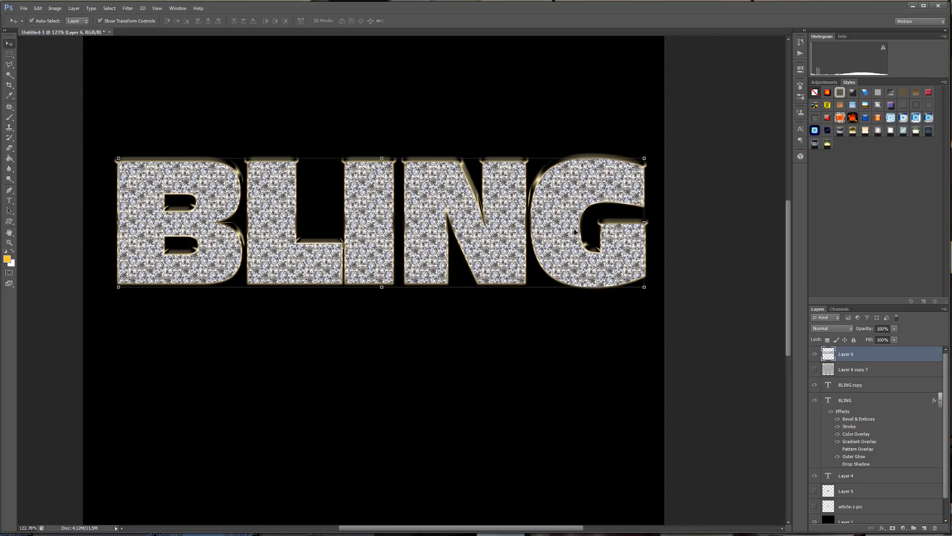
{"action": "scroll", "coordinate": [575, 231], "scroll_direction": "up", "scroll_amount": 3}
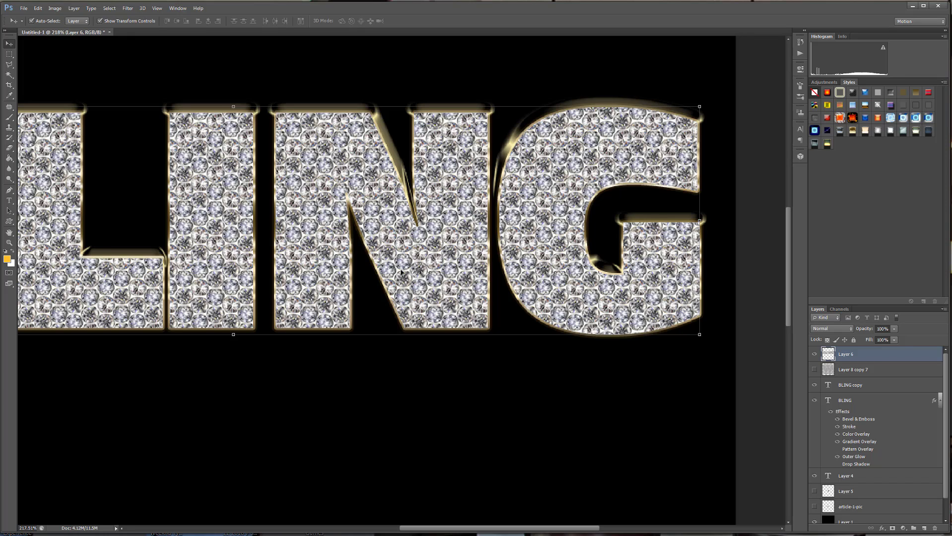
{"action": "scroll", "coordinate": [401, 272], "scroll_direction": "down", "scroll_amount": 5}
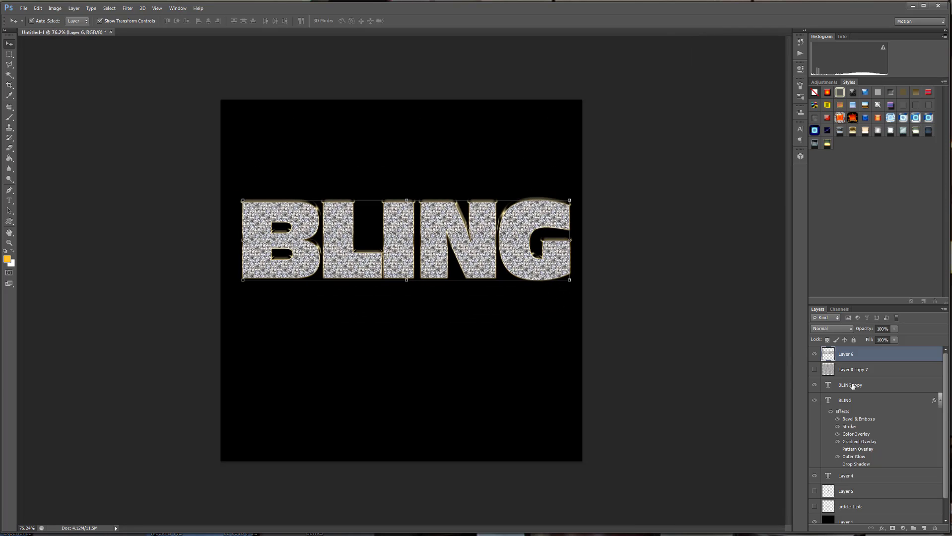
- Show the full diamond pattern layer, Layer 8 copy 7, hide Layer 6, and move the pattern layer to the top of the stack
{"action": "left_click", "coordinate": [815, 370]}
{"action": "left_click", "coordinate": [814, 354]}
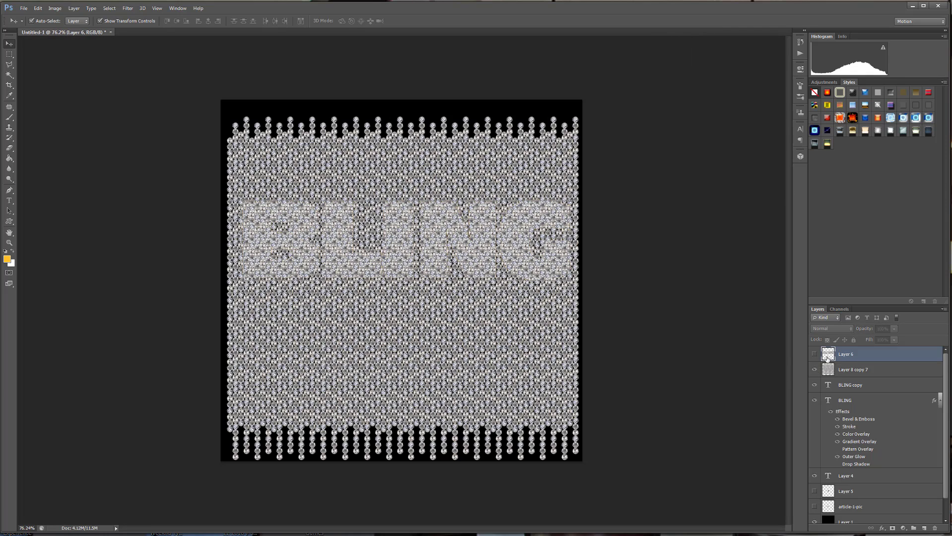
{"action": "left_click_drag", "start_coordinate": [874, 370], "coordinate": [889, 354]}
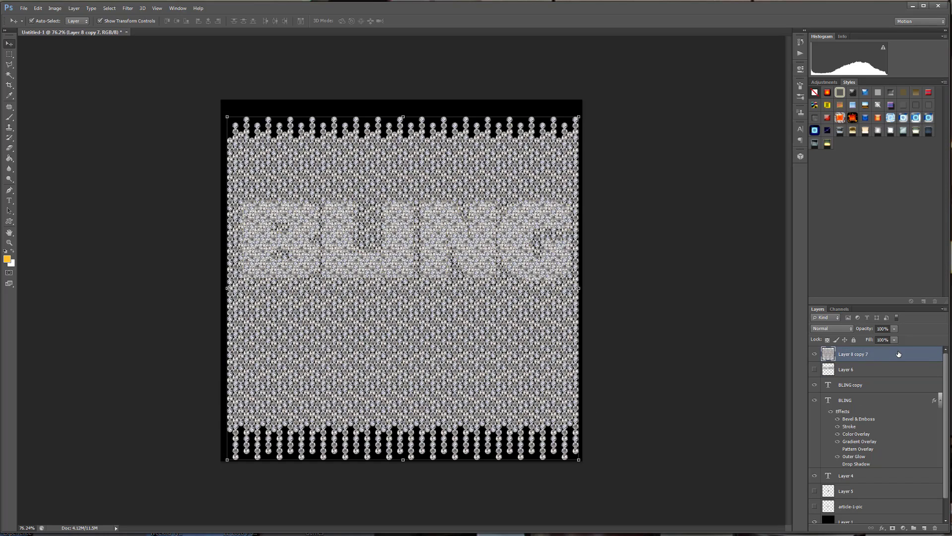
- Scale the diamond pattern layer down to about 68%, keeping its upper-left corner in place
{"action": "left_click", "coordinate": [580, 462]}
{"action": "left_click_drag", "start_coordinate": [579, 460], "coordinate": [435, 378]}
{"action": "scroll", "coordinate": [412, 269], "scroll_direction": "up", "scroll_amount": 3}
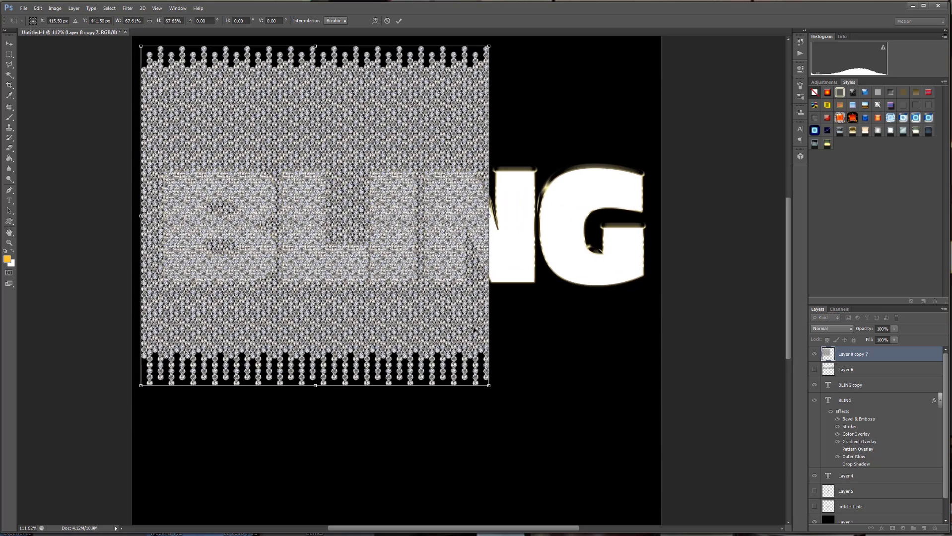
{"action": "key", "text": "Return"}
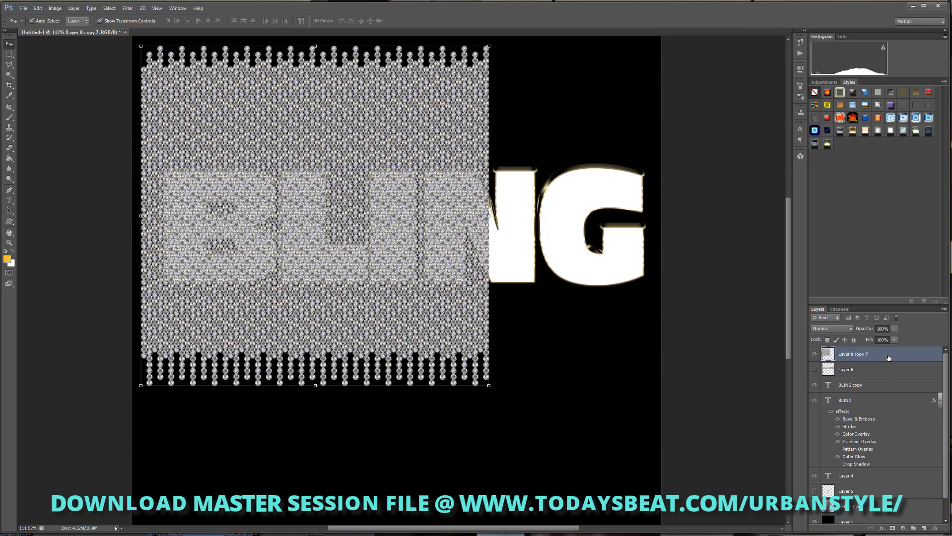
- Duplicate the reduced diamond pattern, shift the copy right until it joins the original's right edge seamlessly, and merge both layers
{"action": "left_click_drag", "start_coordinate": [888, 355], "coordinate": [924, 528]}
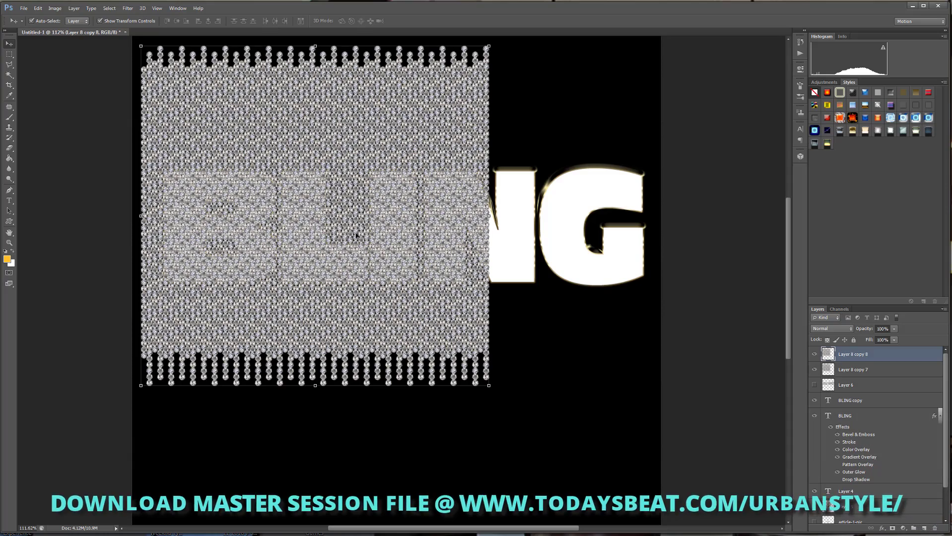
{"action": "key", "text": "shift+Right"}
{"action": "key", "text": "shift+Right"}
{"action": "key", "text": "shift+Right"}
{"action": "key", "text": "shift+Right"}
{"action": "key", "text": "shift+Right"}
{"action": "key", "text": "shift+Right"}
{"action": "key", "text": "shift+Right"}
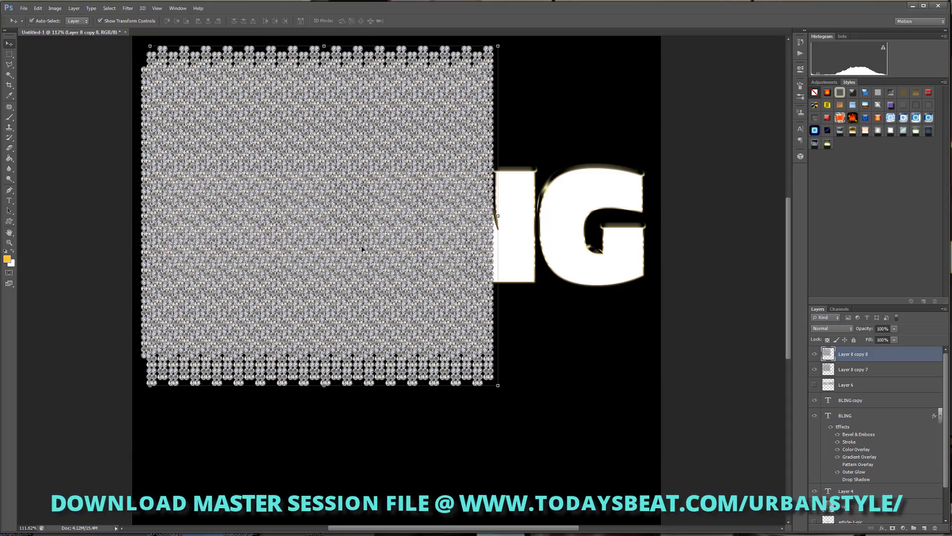
{"action": "key", "text": "shift+Right"}
{"action": "key", "text": "shift+Right"}
{"action": "key", "text": "shift+Right"}
{"action": "key", "text": "shift+Right"}
{"action": "key", "text": "shift+Right"}
{"action": "key", "text": "shift+Right"}
{"action": "key", "text": "shift+Right"}
{"action": "key", "text": "shift+Right"}
{"action": "key", "text": "shift+Right"}
{"action": "key", "text": "shift+Right"}
{"action": "key", "text": "shift+Right"}
{"action": "key", "text": "shift+Right"}
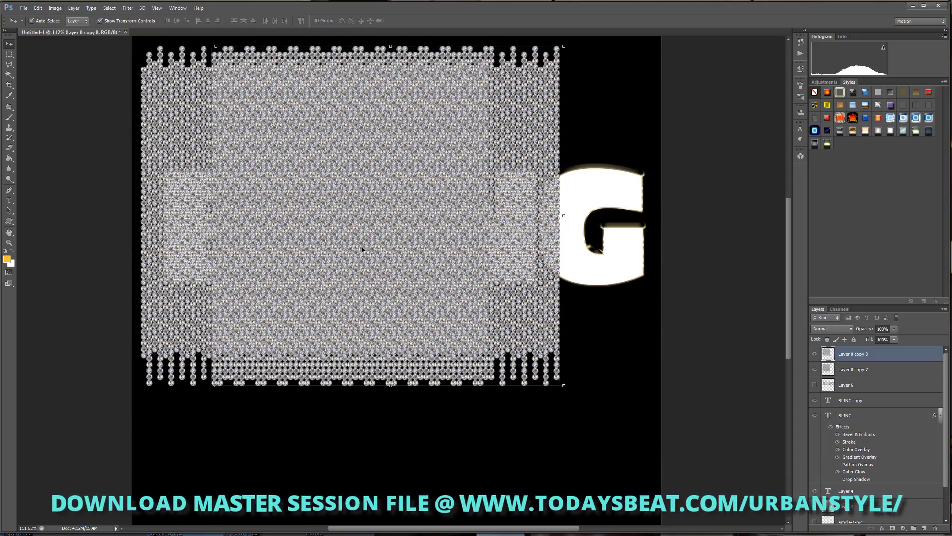
{"action": "key", "text": "shift+Right"}
{"action": "key", "text": "shift+Right"}
{"action": "key", "text": "shift+Right"}
{"action": "key", "text": "shift+Right"}
{"action": "key", "text": "shift+Right"}
{"action": "key", "text": "shift+Right"}
{"action": "key", "text": "shift+Right"}
{"action": "key", "text": "shift+Right"}
{"action": "key", "text": "shift+Right"}
{"action": "key", "text": "shift+Right"}
{"action": "key", "text": "shift+Right"}
{"action": "key", "text": "shift+Right"}
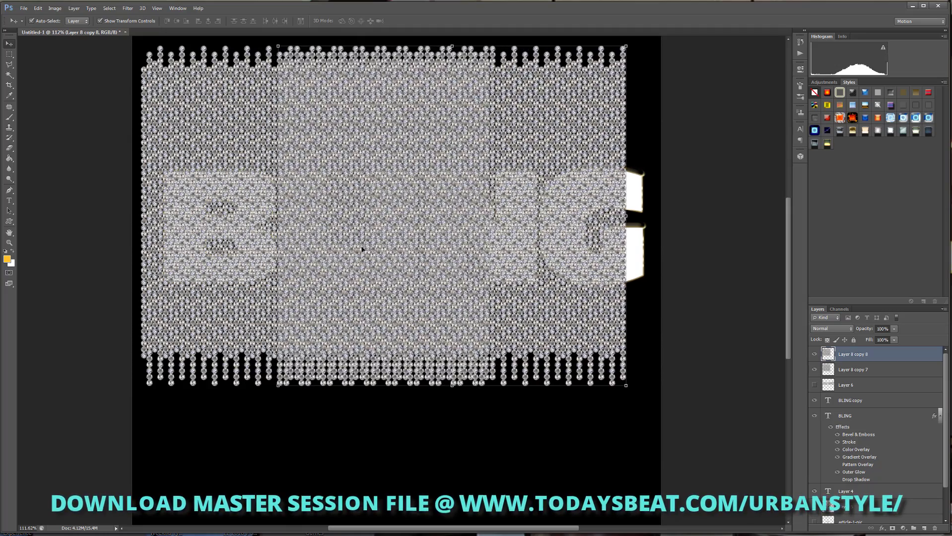
{"action": "key", "text": "shift+Right"}
{"action": "key", "text": "shift+Right"}
{"action": "key", "text": "shift+Right"}
{"action": "key", "text": "shift+Right"}
{"action": "key", "text": "shift+Right"}
{"action": "key", "text": "shift+Right"}
{"action": "key", "text": "shift+Right"}
{"action": "key", "text": "shift+Right"}
{"action": "key", "text": "shift+Right"}
{"action": "key", "text": "shift+Right"}
{"action": "key", "text": "shift+Right"}
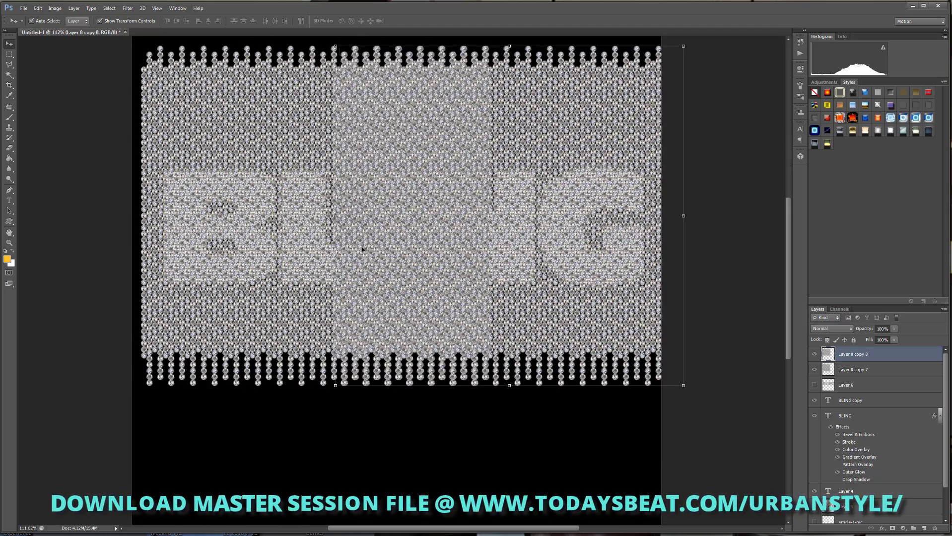
{"action": "key", "text": "shift+Right"}
{"action": "key", "text": "shift+Right"}
{"action": "key", "text": "shift+Right"}
{"action": "key", "text": "shift+Right"}
{"action": "key", "text": "shift+Right"}
{"action": "key", "text": "shift+Right"}
{"action": "key", "text": "shift+Right"}
{"action": "key", "text": "shift+Right"}
{"action": "key", "text": "shift+Right"}
{"action": "key", "text": "shift+Right"}
{"action": "key", "text": "shift+Right"}
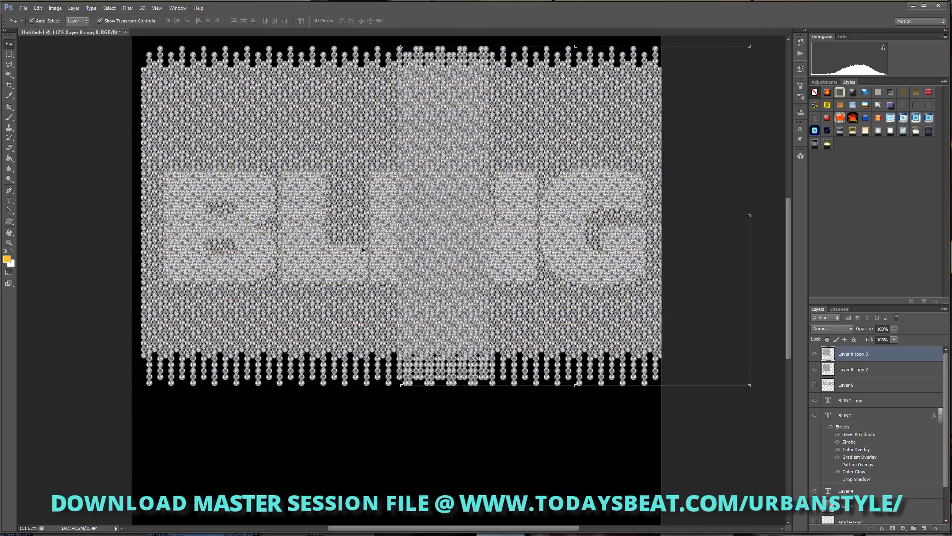
{"action": "key", "text": "shift+Right"}
{"action": "key", "text": "shift+Right"}
{"action": "key", "text": "shift+Right"}
{"action": "key", "text": "shift+Right"}
{"action": "key", "text": "shift+Right"}
{"action": "key", "text": "shift+Right"}
{"action": "key", "text": "shift+Right"}
{"action": "key", "text": "shift+Right"}
{"action": "key", "text": "shift+Right"}
{"action": "key", "text": "shift+Right"}
{"action": "key", "text": "shift+Right"}
{"action": "key", "text": "shift+Right"}
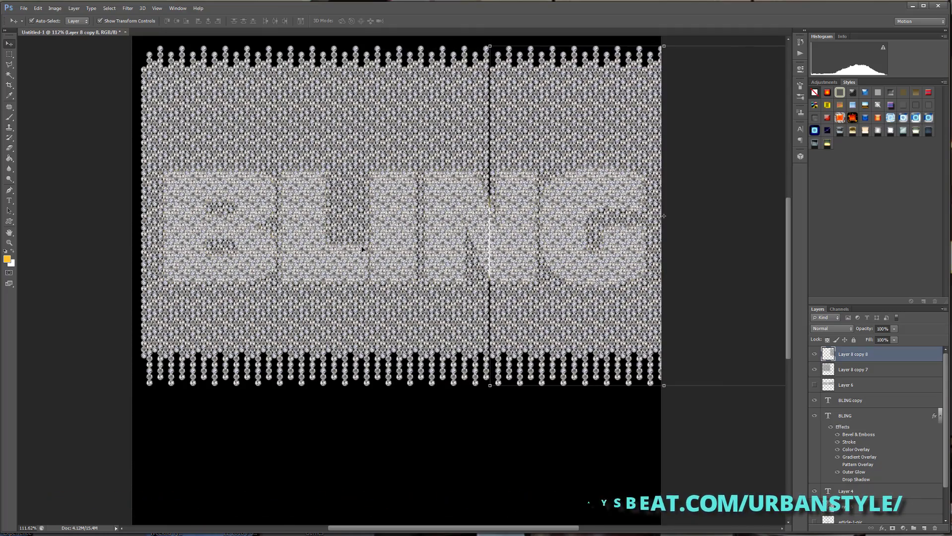
{"action": "key", "text": "Left"}
{"action": "key", "text": "Left"}
{"action": "key", "text": "Left"}
{"action": "key", "text": "Left"}
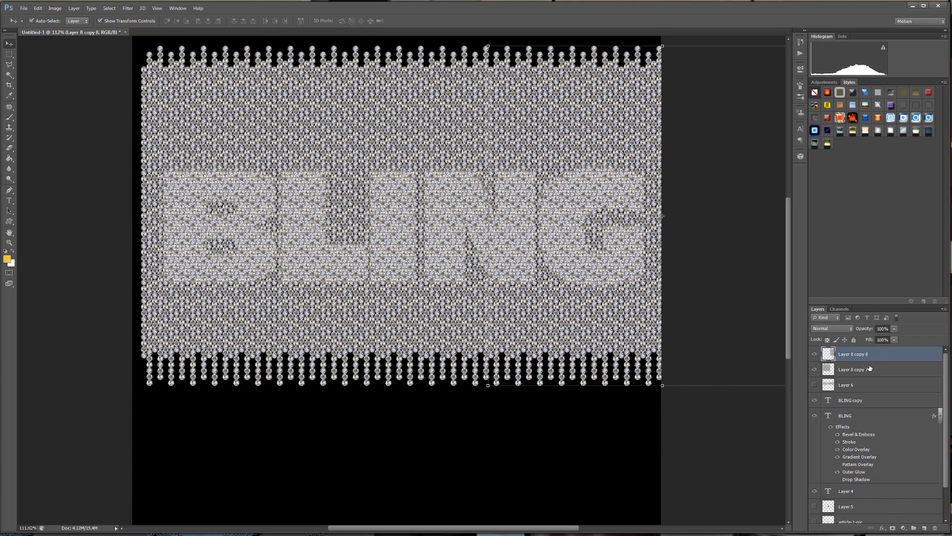
{"action": "key", "text": "ctrl+e"}
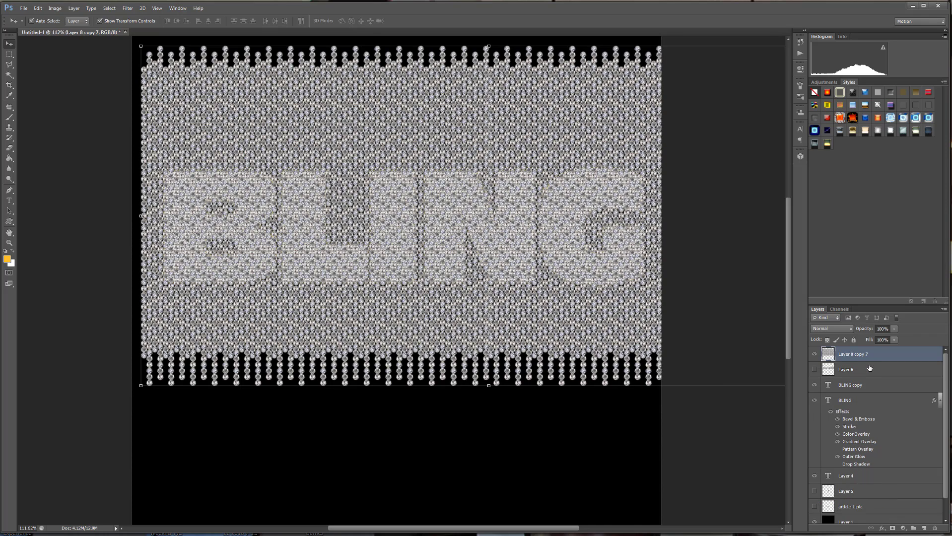
- Copy the smaller diamonds within the BLING copy's letter outlines to a new layer and hide the full pattern layer
{"action": "left_click", "coordinate": [825, 369], "text": "ctrl"}
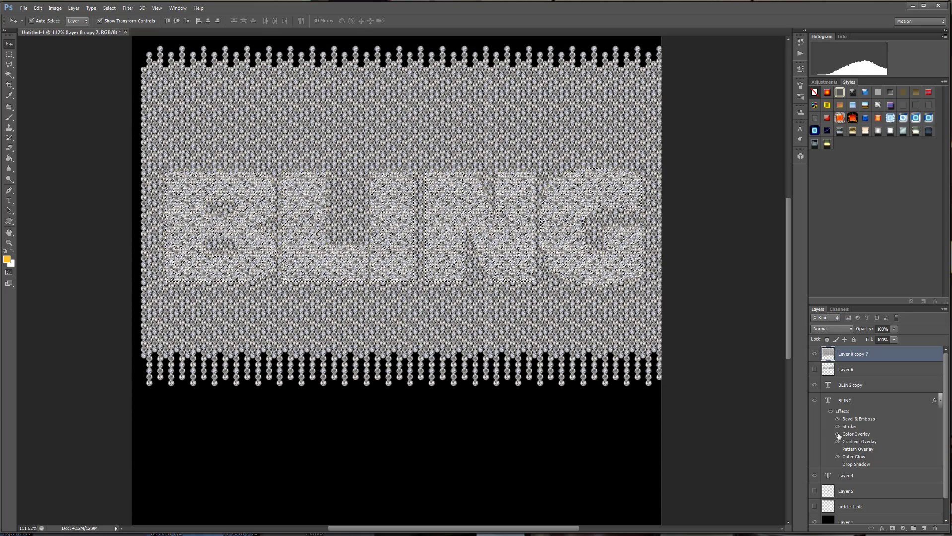
{"action": "left_click", "coordinate": [832, 387]}
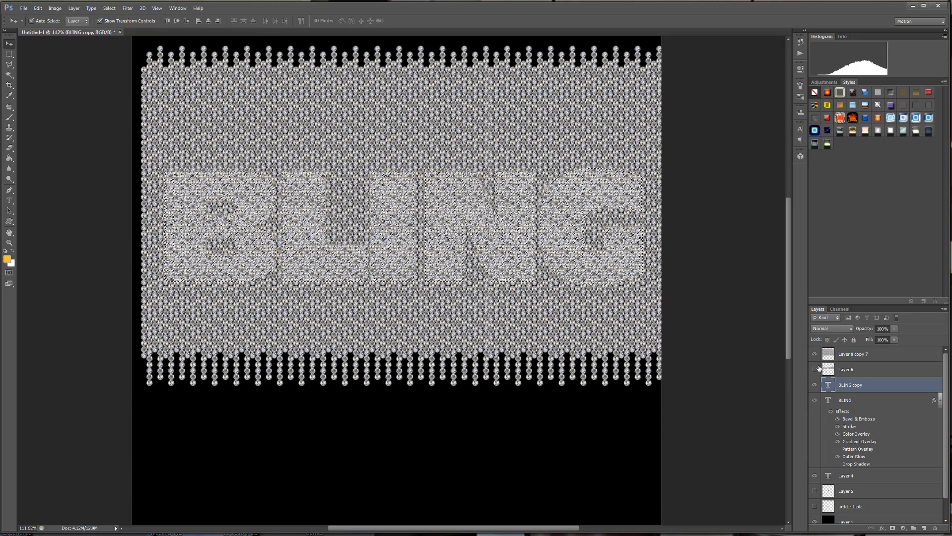
{"action": "left_click", "coordinate": [833, 387], "text": "ctrl"}
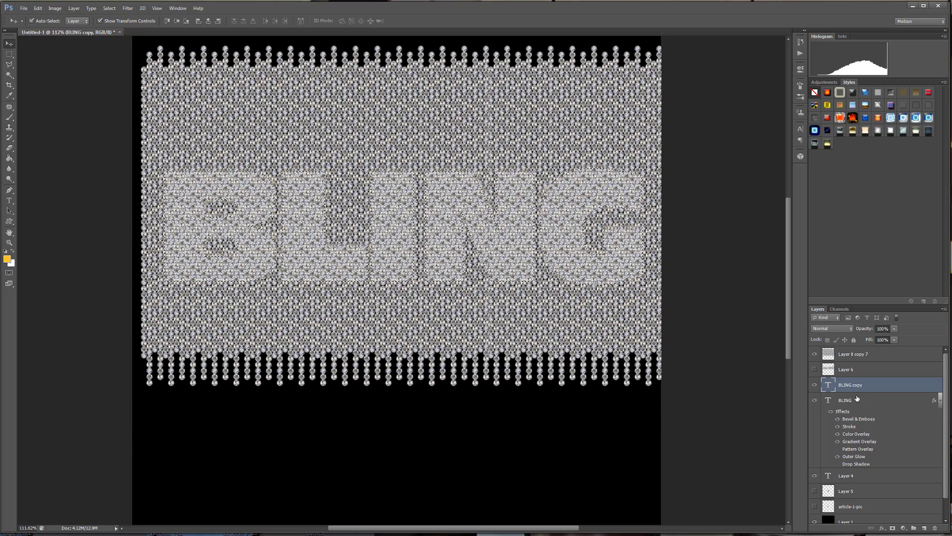
{"action": "left_click", "coordinate": [852, 359]}
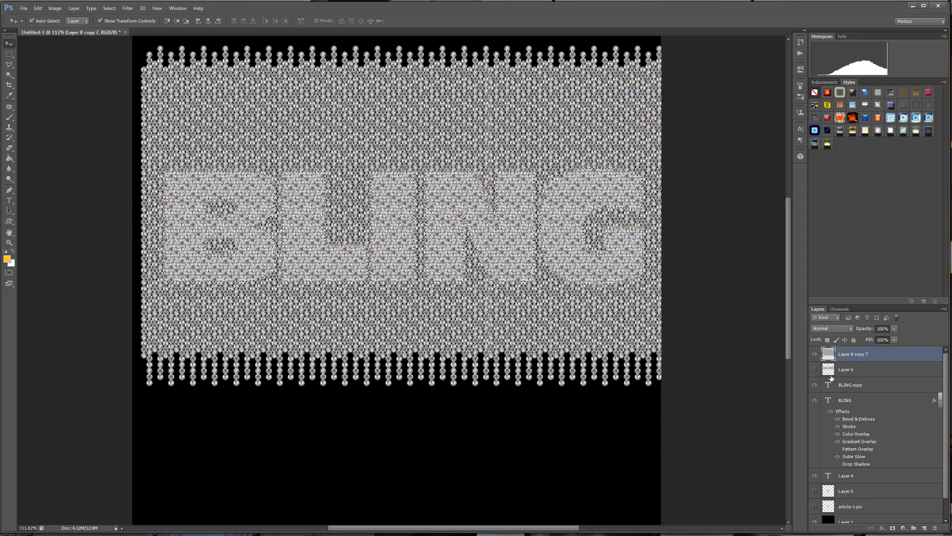
{"action": "key", "text": "ctrl+j"}
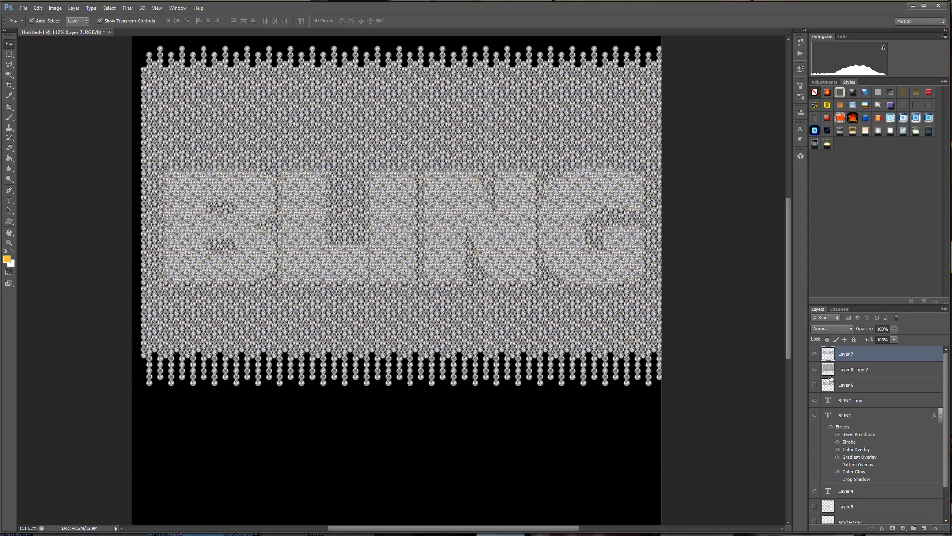
{"action": "left_click", "coordinate": [815, 370]}
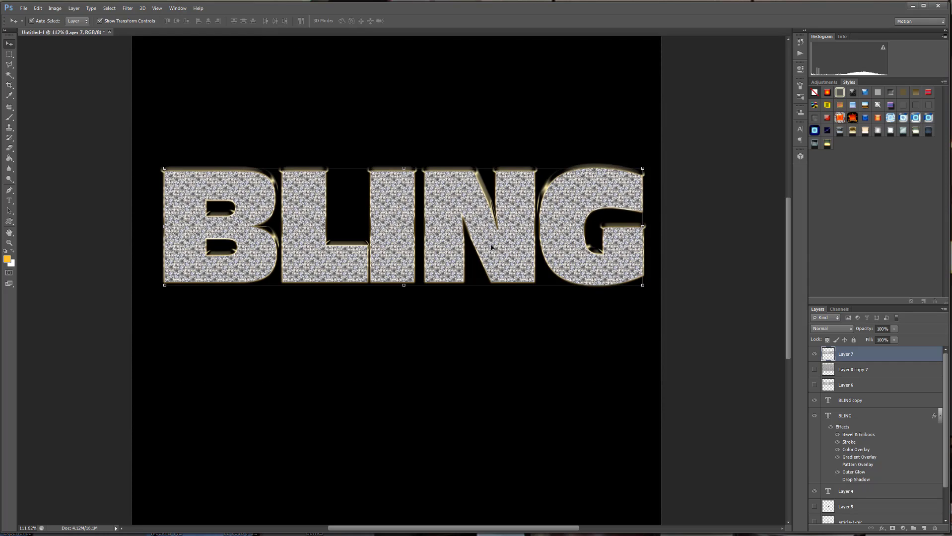
- Hide the BLING copy text and compare Layer 6's larger diamonds with Layer 7's smaller ones, leaving only Layer 7 shown
{"action": "left_click", "coordinate": [813, 386]}
{"action": "left_click", "coordinate": [814, 353]}
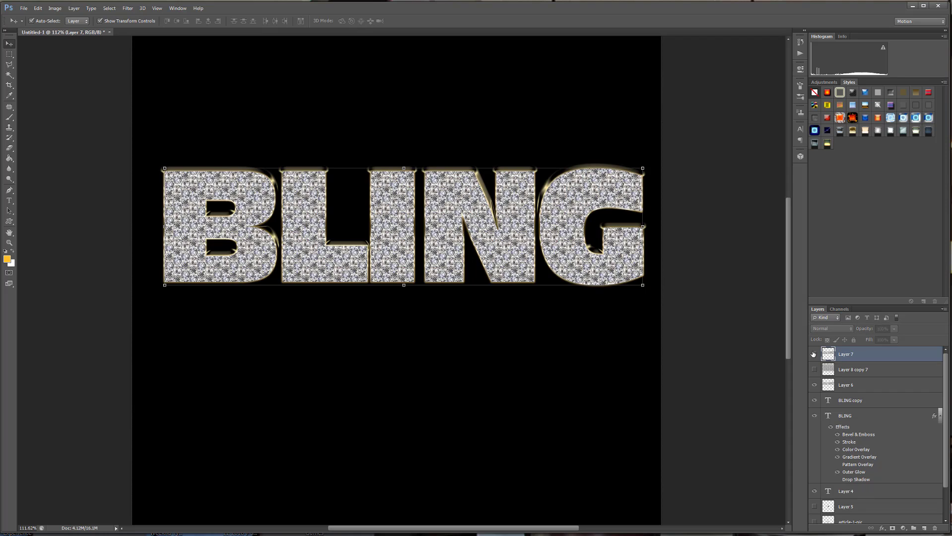
{"action": "scroll", "coordinate": [560, 232], "scroll_direction": "up", "scroll_amount": 2}
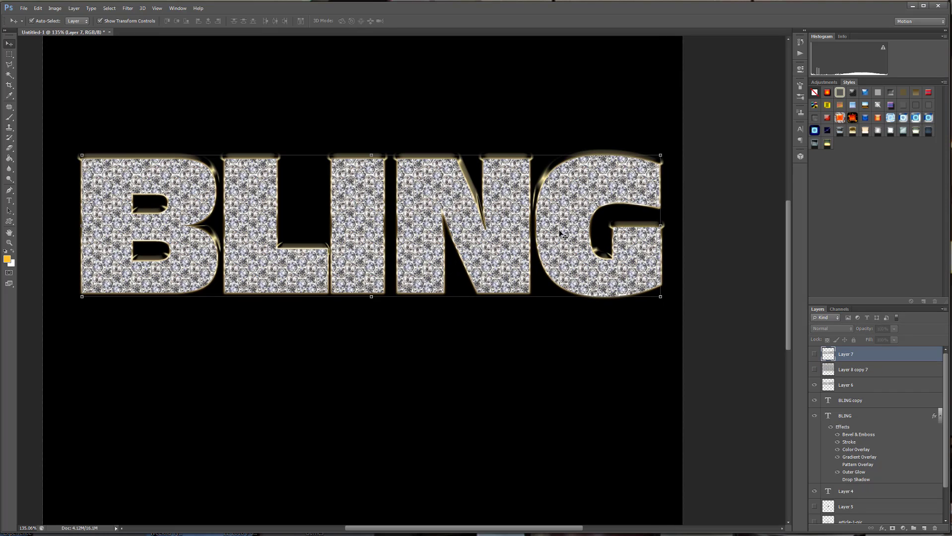
{"action": "left_click", "coordinate": [815, 400]}
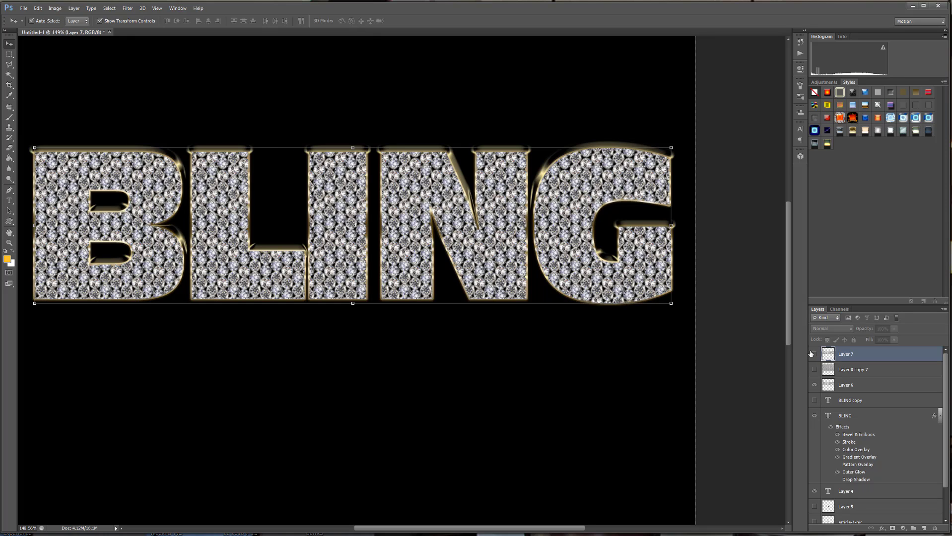
{"action": "left_click", "coordinate": [814, 354]}
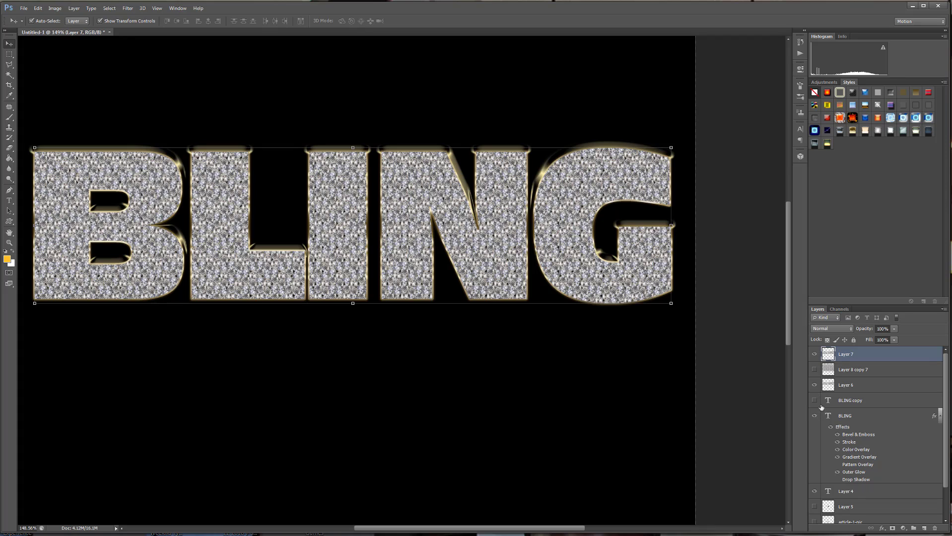
{"action": "left_click", "coordinate": [815, 385]}
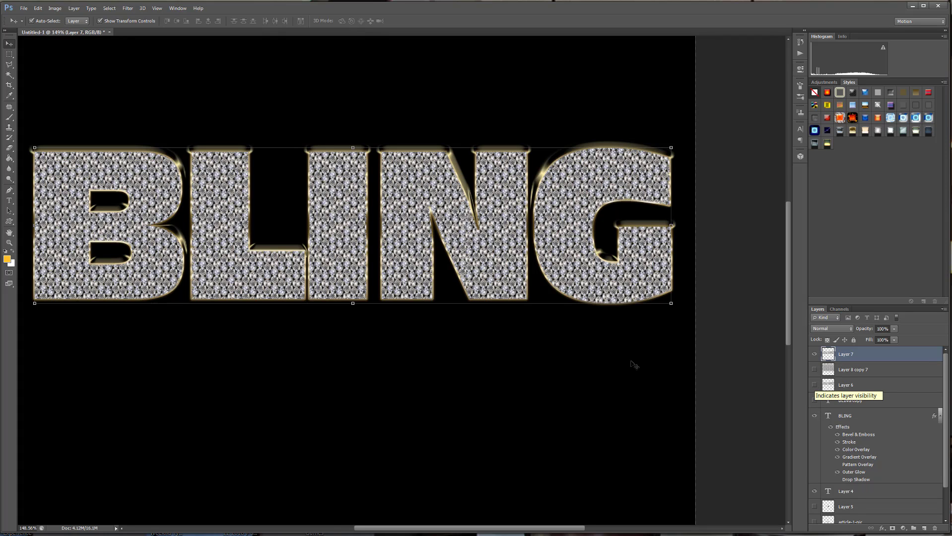
- Examine the lettering with Layer 6 and Layer 7 switched on and off to judge the small-diamond fill
{"action": "scroll", "coordinate": [631, 364], "scroll_direction": "down", "scroll_amount": 2}
{"action": "scroll", "coordinate": [632, 364], "scroll_direction": "up", "scroll_amount": 1}
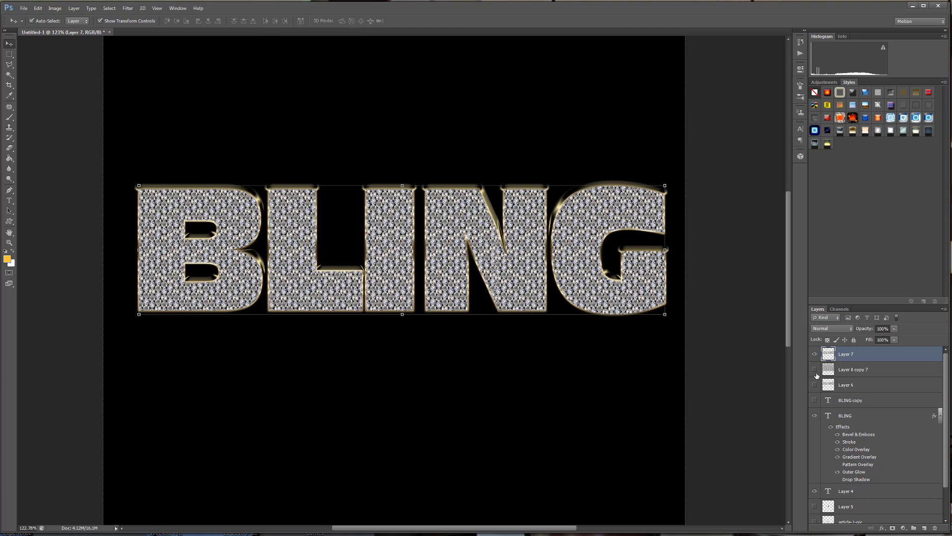
{"action": "left_click", "coordinate": [814, 386]}
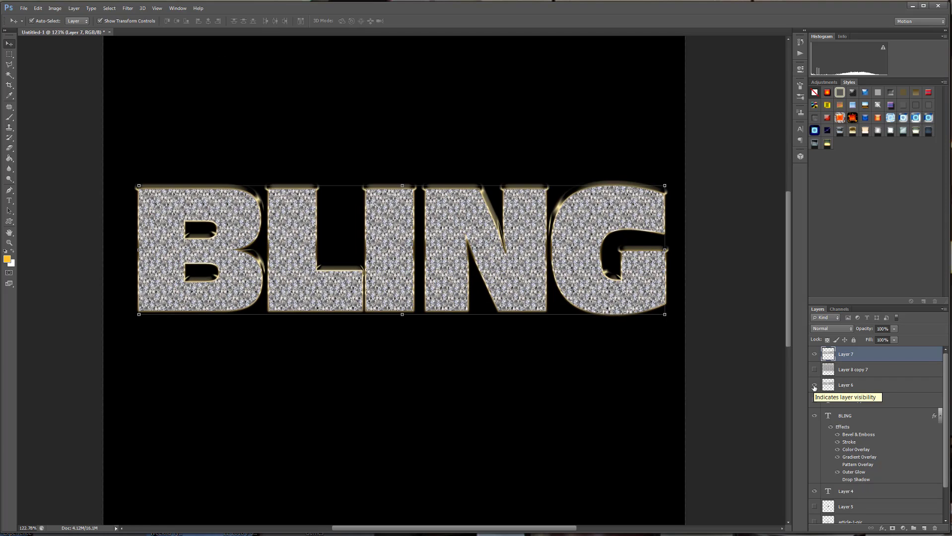
{"action": "left_click", "coordinate": [814, 386]}
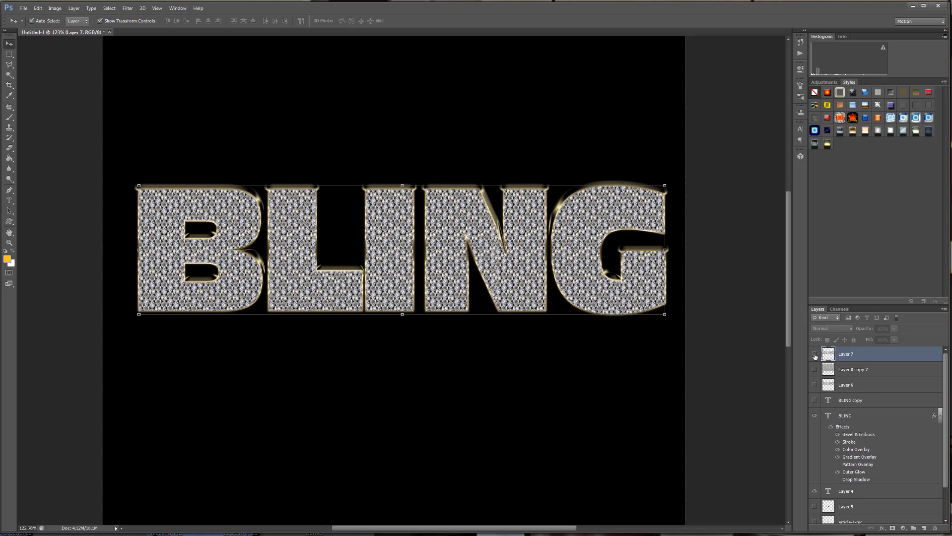
{"action": "left_click", "coordinate": [814, 354]}
{"action": "left_click", "coordinate": [814, 354]}
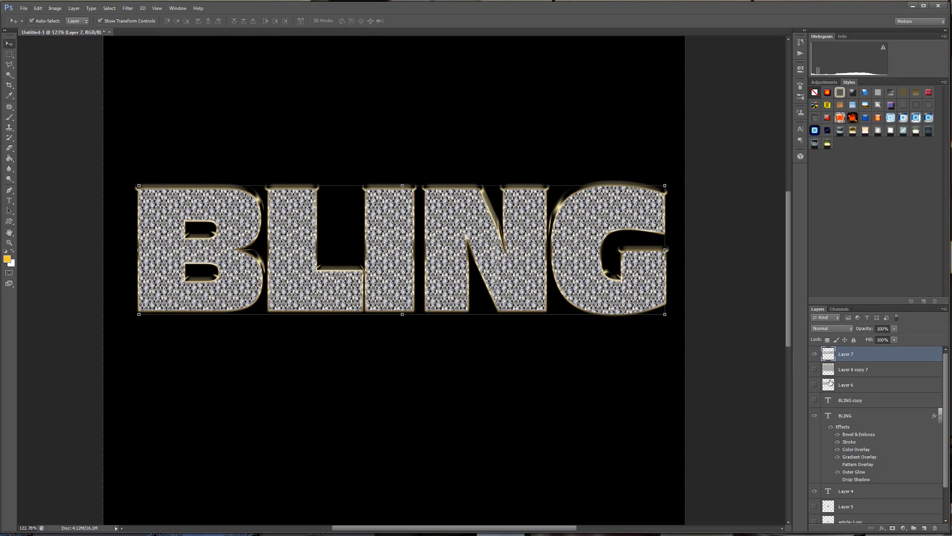
- Duplicate Layer 7, rename the original BACKUP and hide it, and select the duplicate layer
{"action": "scroll", "coordinate": [504, 275], "scroll_direction": "up", "scroll_amount": 3}
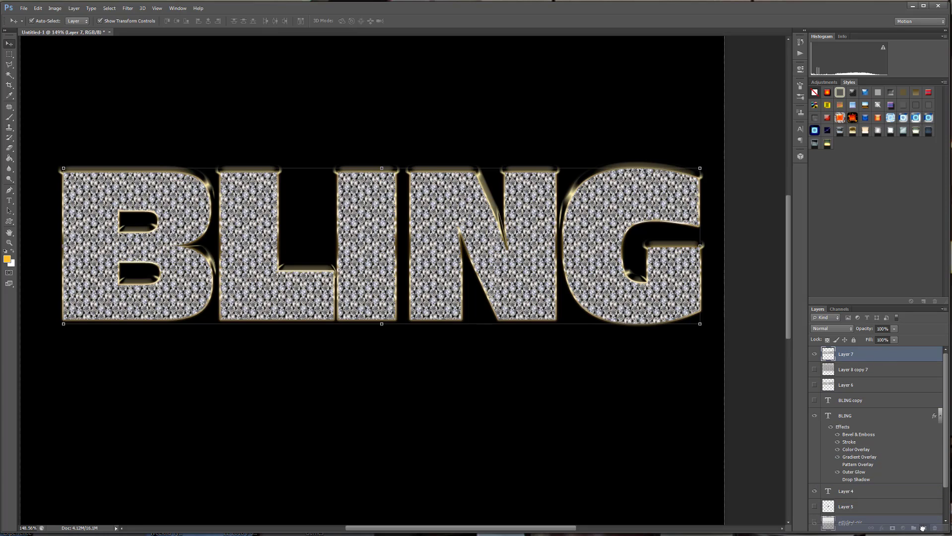
{"action": "key", "text": "ctrl+j"}
{"action": "double_click", "coordinate": [849, 370]}
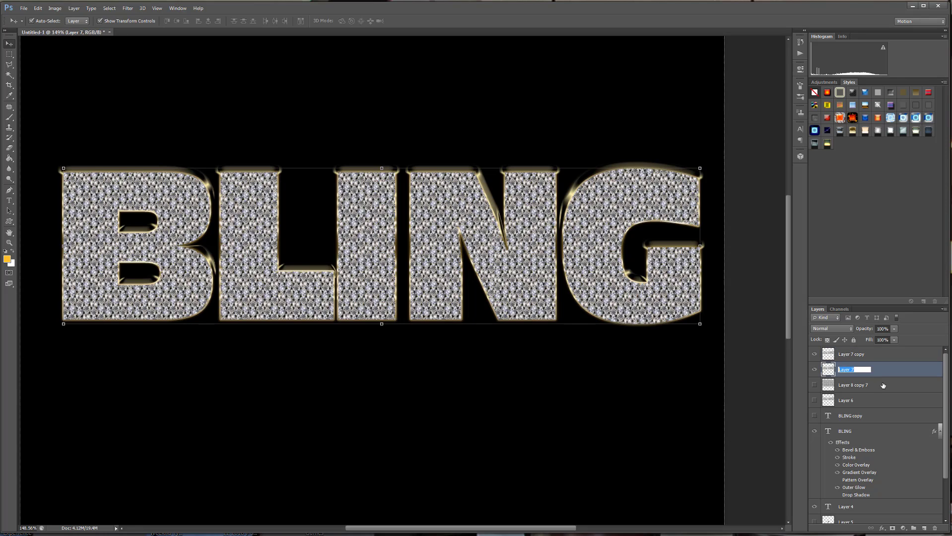
{"action": "type", "text": "BACKUP"}
{"action": "key", "text": "Return"}
{"action": "left_click", "coordinate": [815, 369]}
{"action": "left_click", "coordinate": [825, 353]}
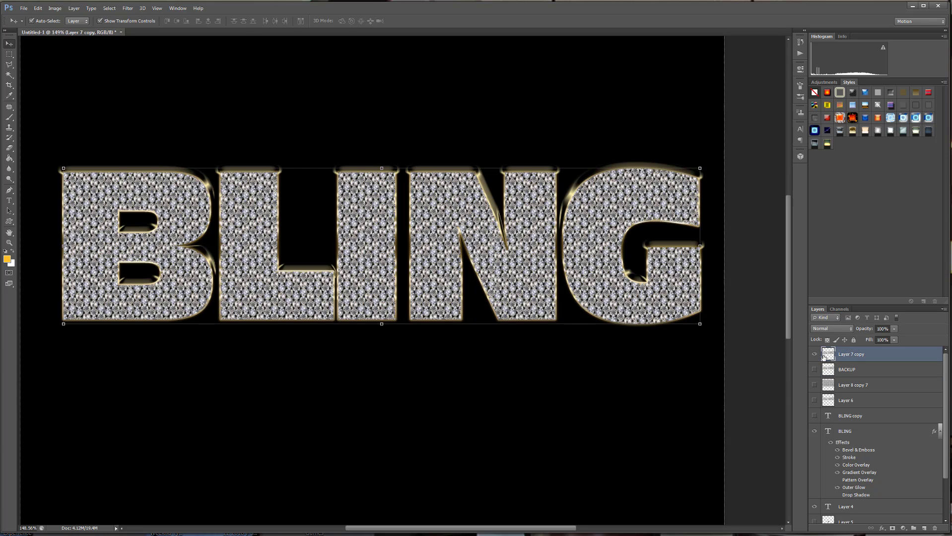
- Brighten Layer 7 copy with Levels, setting the input levels to 19 for shadows, about 1.39 for midtones and about 197 for highlights
{"action": "left_click", "coordinate": [55, 8]}
{"action": "mouse_move", "coordinate": [70, 36]}
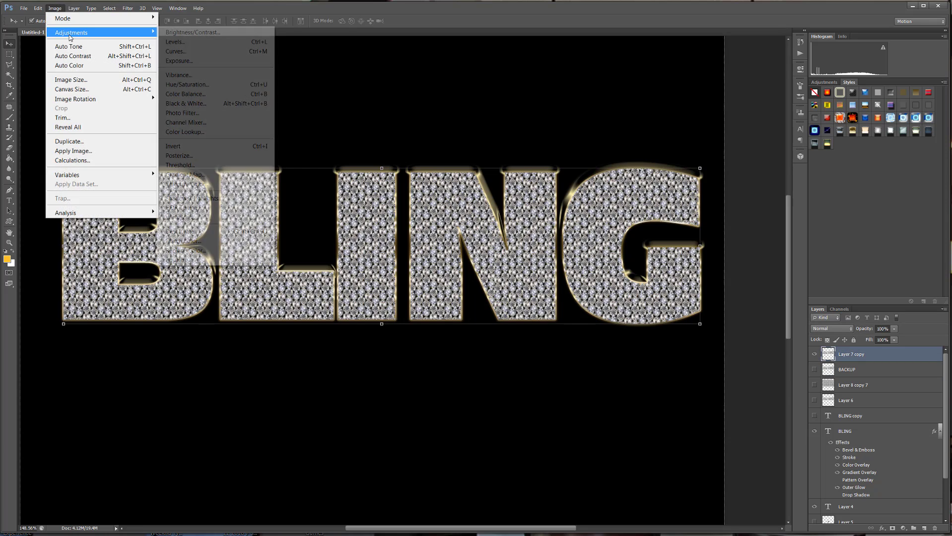
{"action": "left_click", "coordinate": [177, 42]}
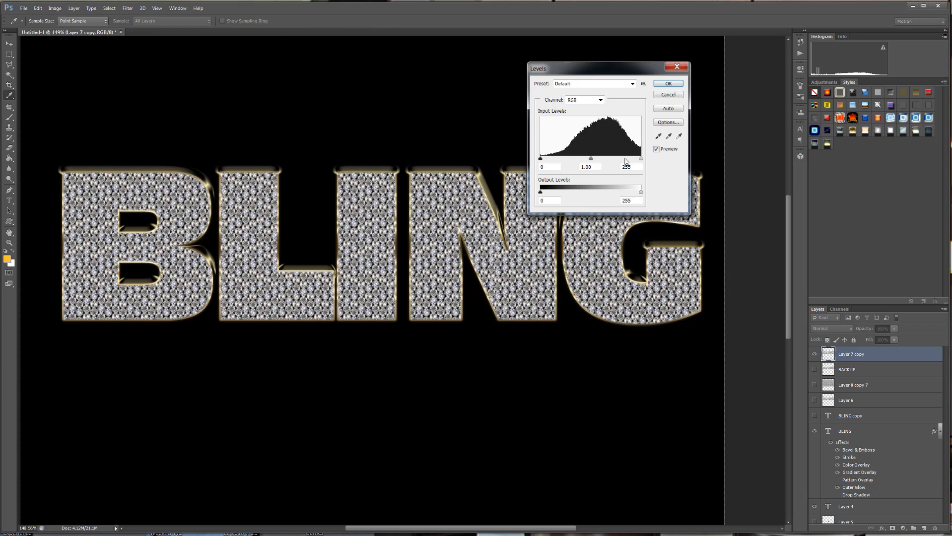
{"action": "left_click_drag", "start_coordinate": [540, 158], "coordinate": [548, 159]}
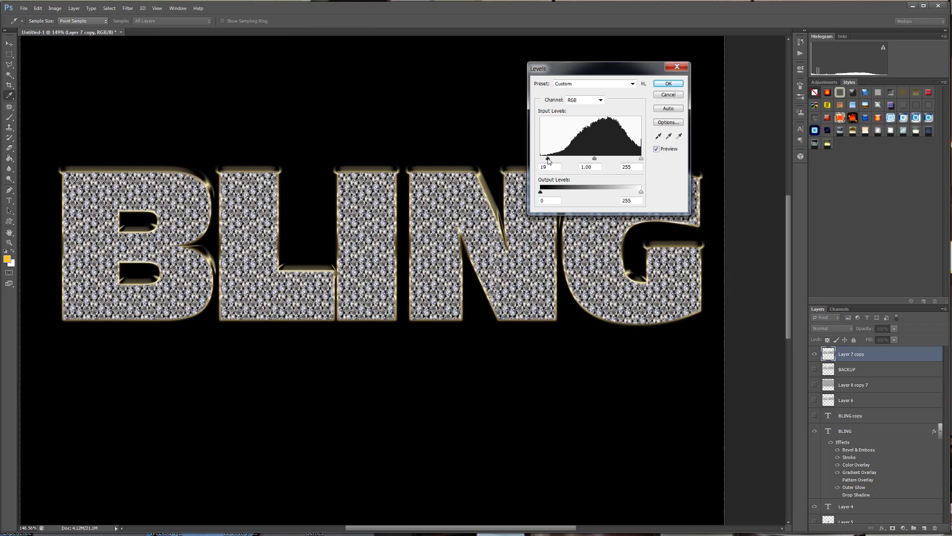
{"action": "left_click_drag", "start_coordinate": [641, 158], "coordinate": [576, 162]}
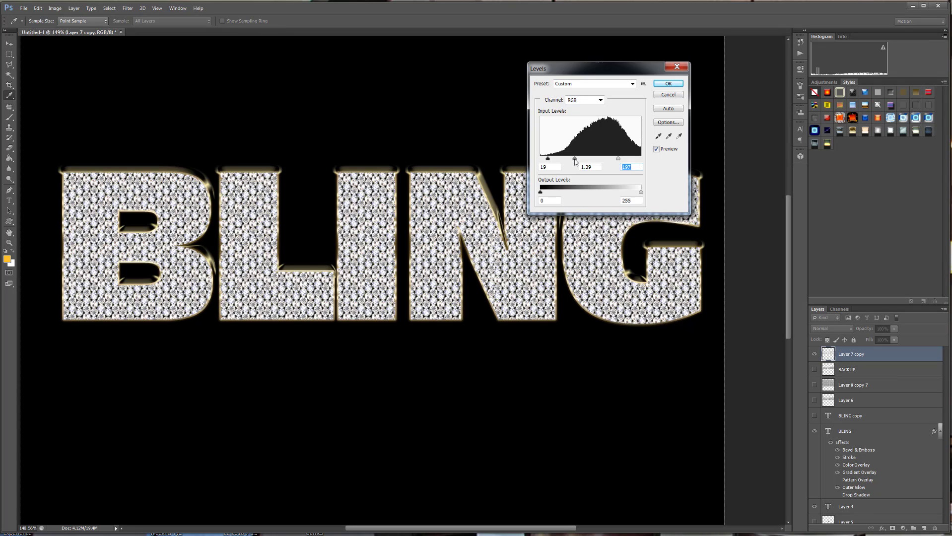
{"action": "left_click", "coordinate": [668, 83]}
{"action": "key", "text": "v"}
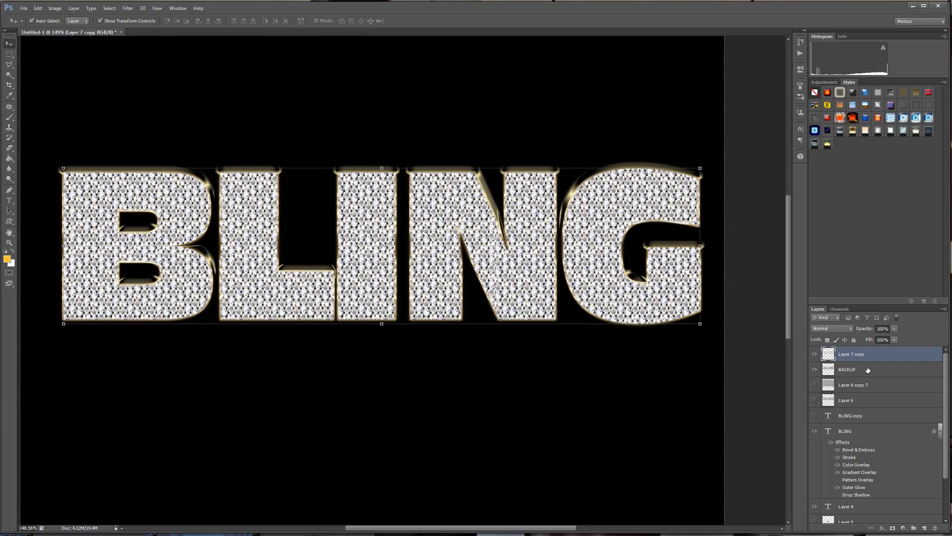
- Duplicate the BACKUP layer, keep the copy above Layer 7 copy, move the original below it and hide it, and select BACKUP copy
{"action": "left_click_drag", "start_coordinate": [867, 370], "coordinate": [866, 353]}
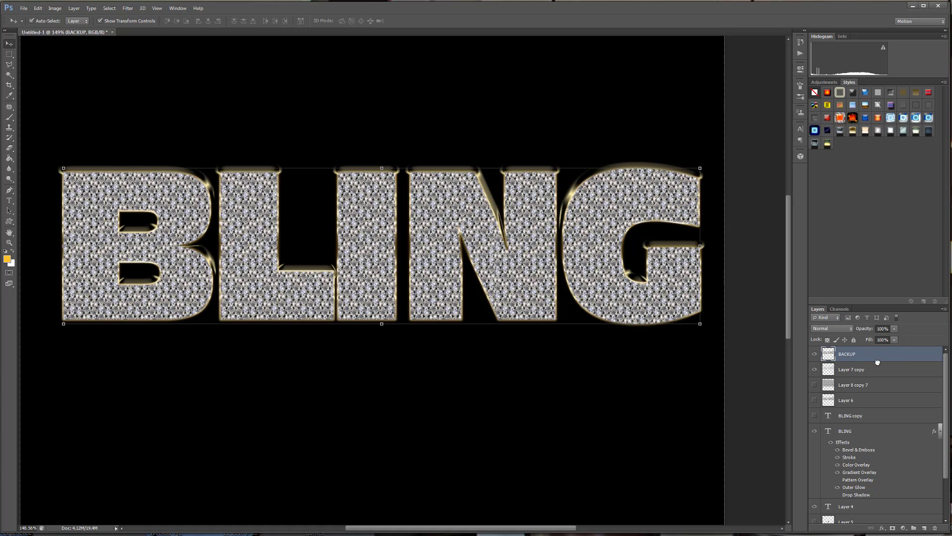
{"action": "left_click_drag", "start_coordinate": [877, 363], "coordinate": [924, 528]}
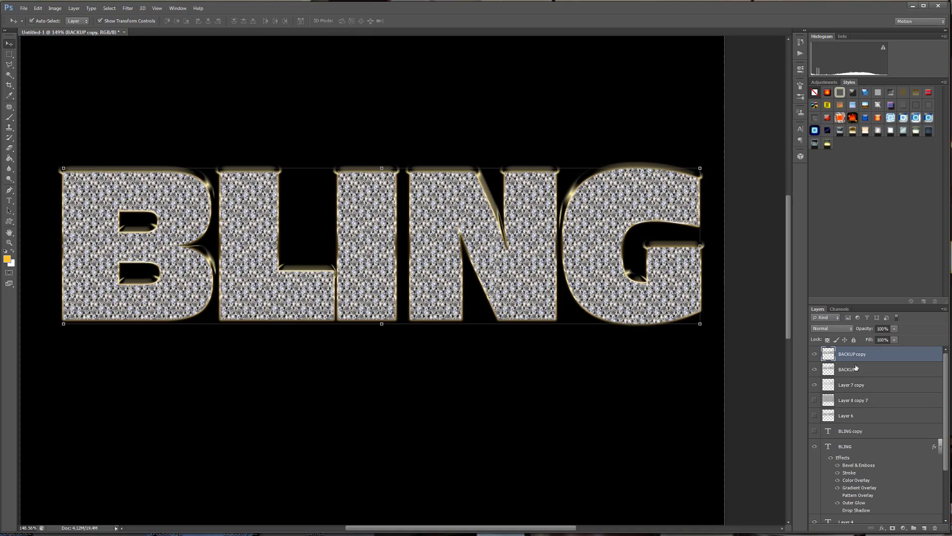
{"action": "left_click_drag", "start_coordinate": [878, 374], "coordinate": [809, 396]}
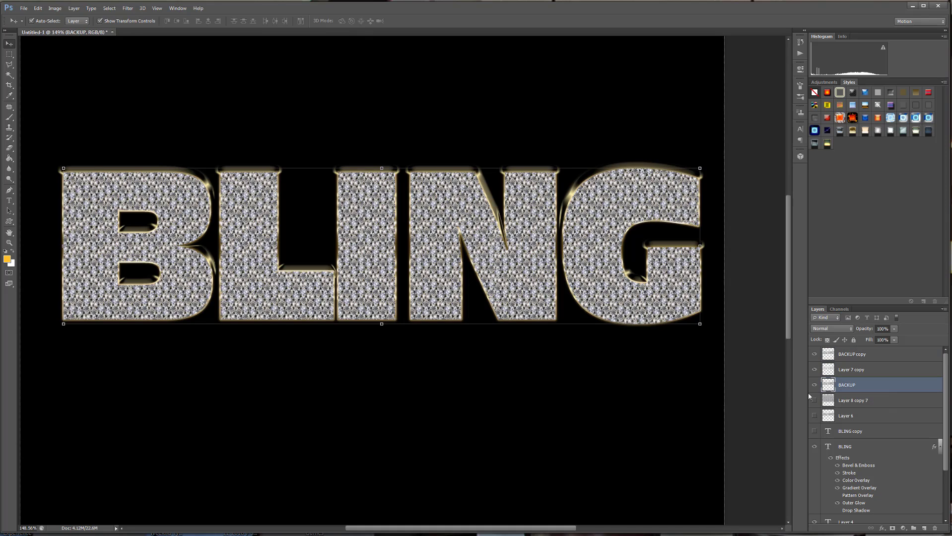
{"action": "left_click", "coordinate": [814, 385]}
{"action": "left_click", "coordinate": [848, 354]}
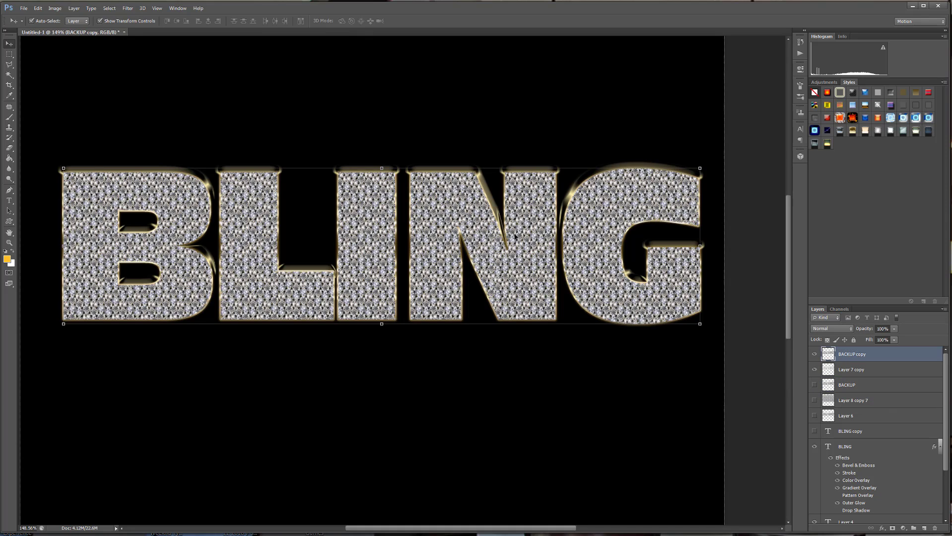
- Set up the Eraser with a rough, broken-textured brush tip at a size of 250 px
{"action": "left_click", "coordinate": [9, 148]}
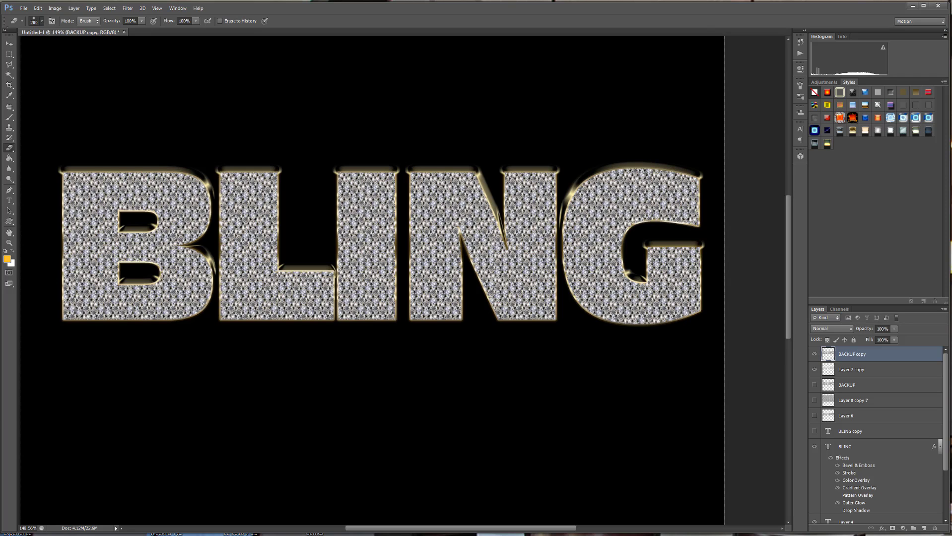
{"action": "right_click", "coordinate": [578, 400]}
{"action": "key", "text": "Return"}
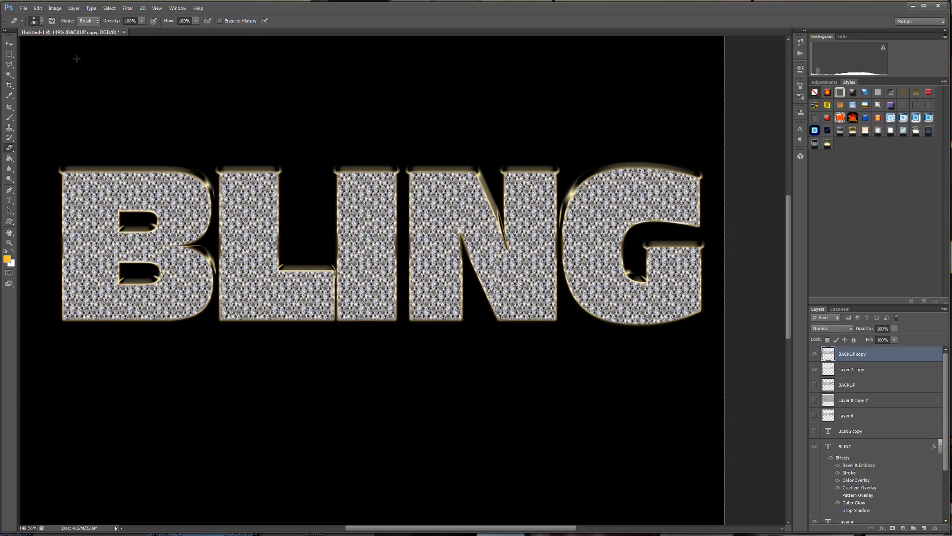
{"action": "left_click", "coordinate": [42, 20]}
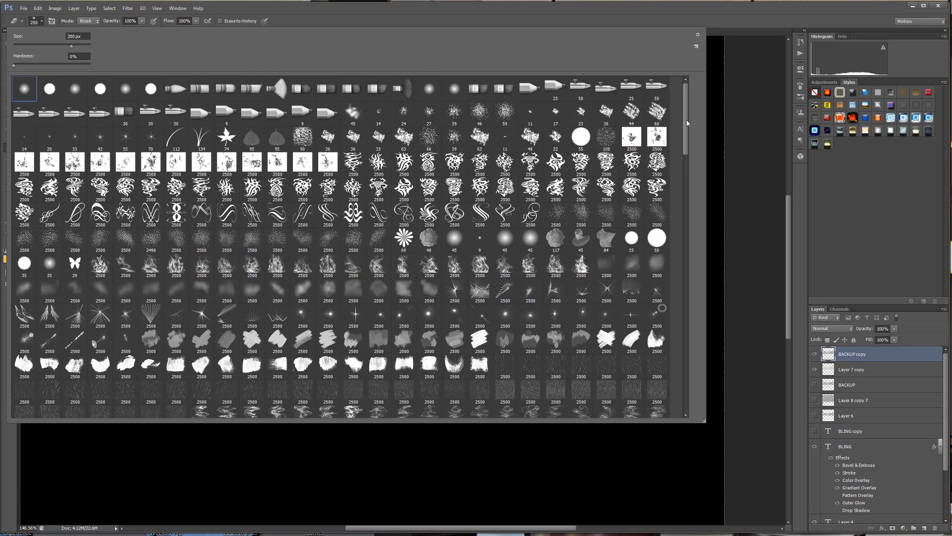
{"action": "left_click_drag", "start_coordinate": [687, 120], "coordinate": [694, 184]}
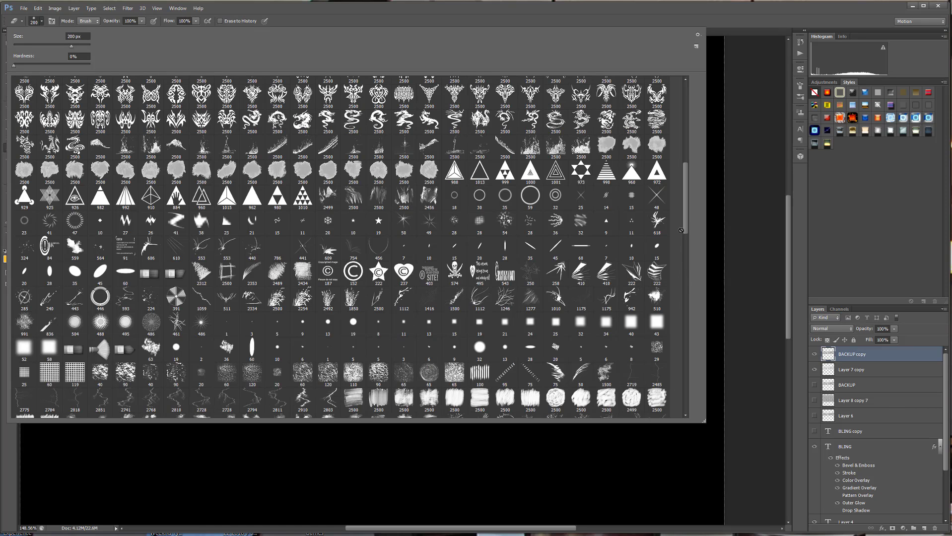
{"action": "left_click_drag", "start_coordinate": [686, 219], "coordinate": [689, 251]}
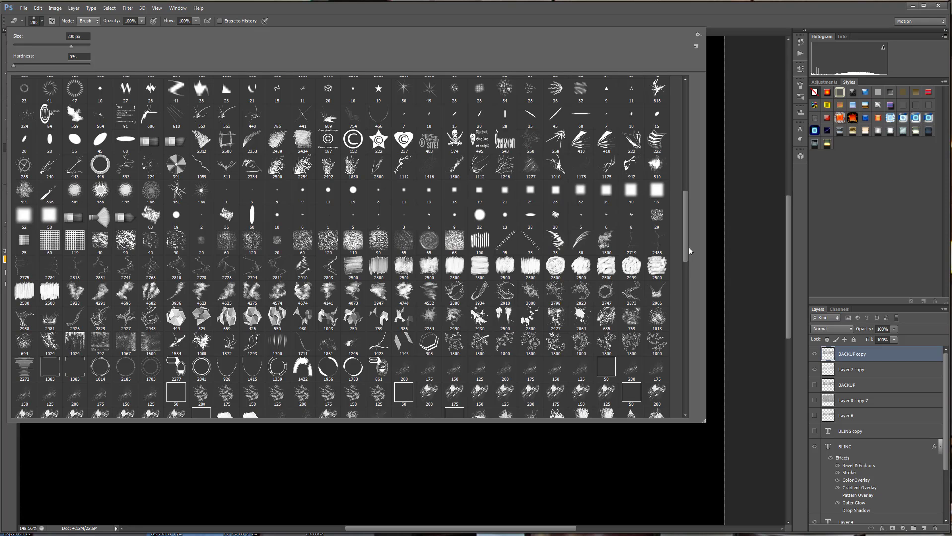
{"action": "left_click_drag", "start_coordinate": [689, 249], "coordinate": [691, 294]}
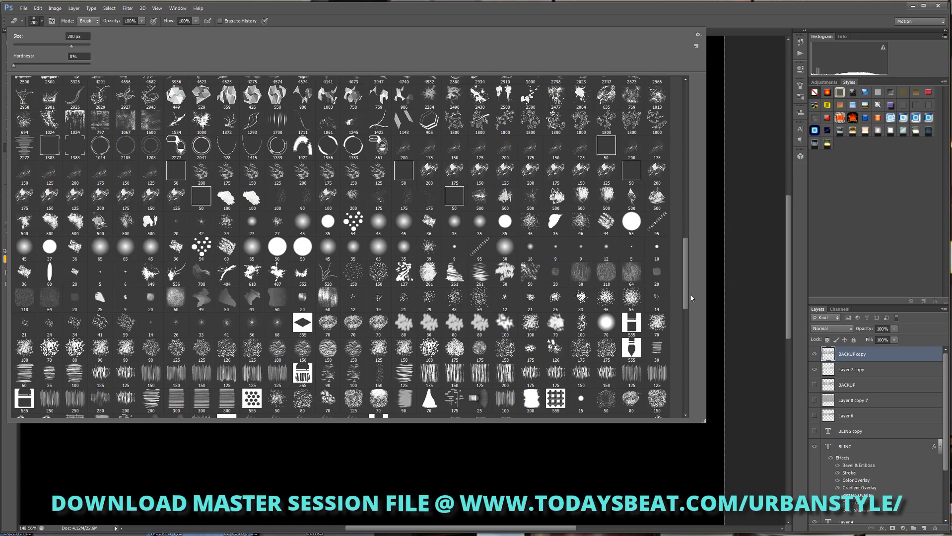
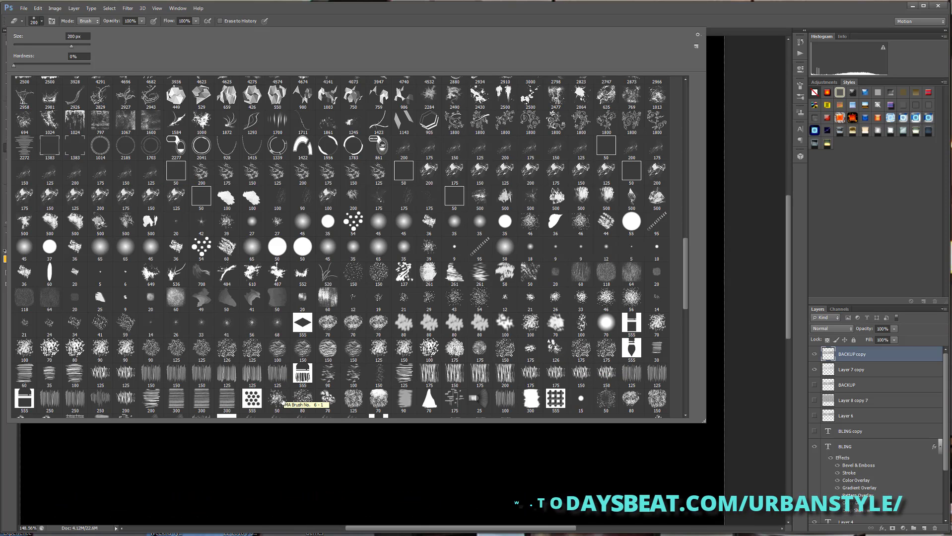
{"action": "double_click", "coordinate": [353, 373]}
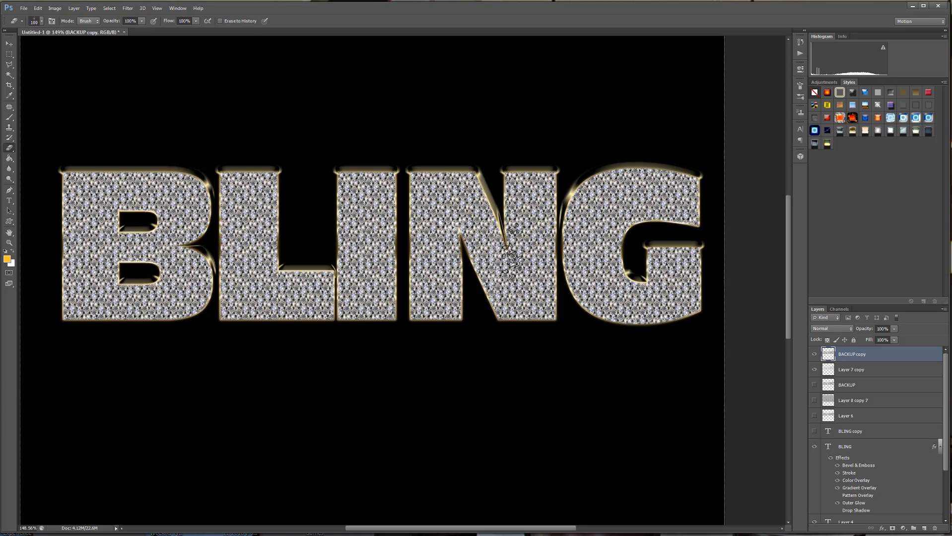
{"action": "key", "text": "bracketright"}
{"action": "key", "text": "bracketright"}
{"action": "key", "text": "bracketright"}
{"action": "key", "text": "bracketright"}
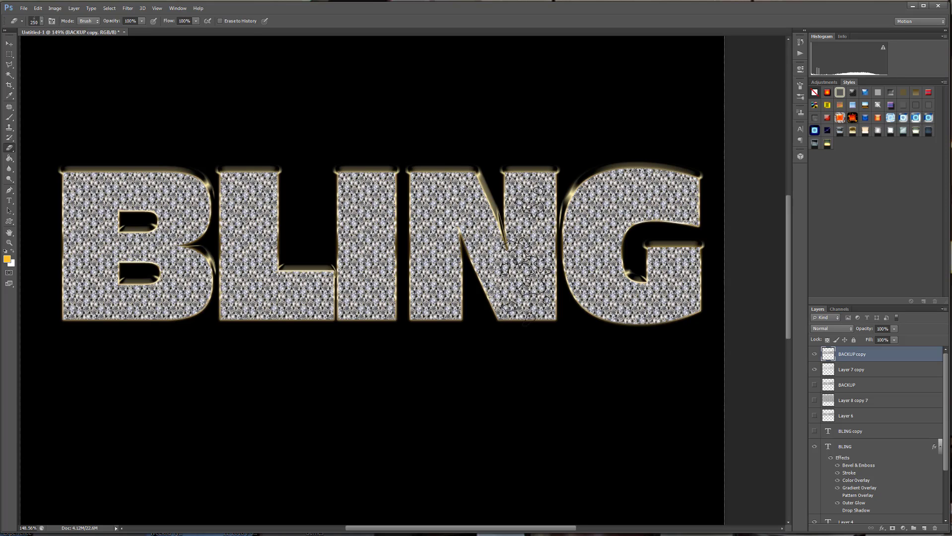
- Erase scattered patches of BACKUP copy across all the letters to let the brighter diamonds of Layer 7 copy show through
{"action": "mouse_move", "coordinate": [525, 310]}
{"action": "left_mouse_down"}
{"action": "mouse_move", "coordinate": [421, 282]}
{"action": "mouse_move", "coordinate": [444, 280]}
{"action": "mouse_move", "coordinate": [435, 246]}
{"action": "left_mouse_up"}
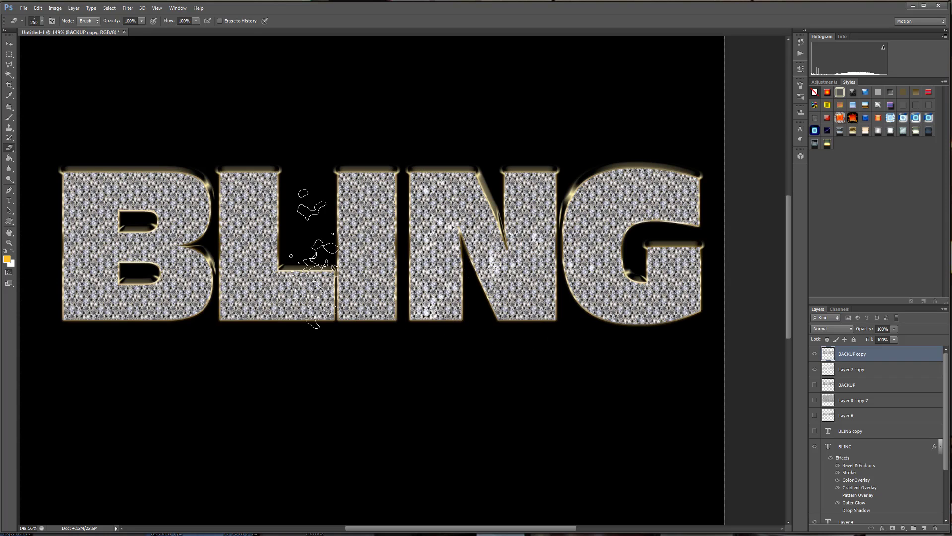
{"action": "mouse_move", "coordinate": [372, 258]}
{"action": "left_mouse_down"}
{"action": "mouse_move", "coordinate": [361, 271]}
{"action": "mouse_move", "coordinate": [320, 268]}
{"action": "left_mouse_up"}
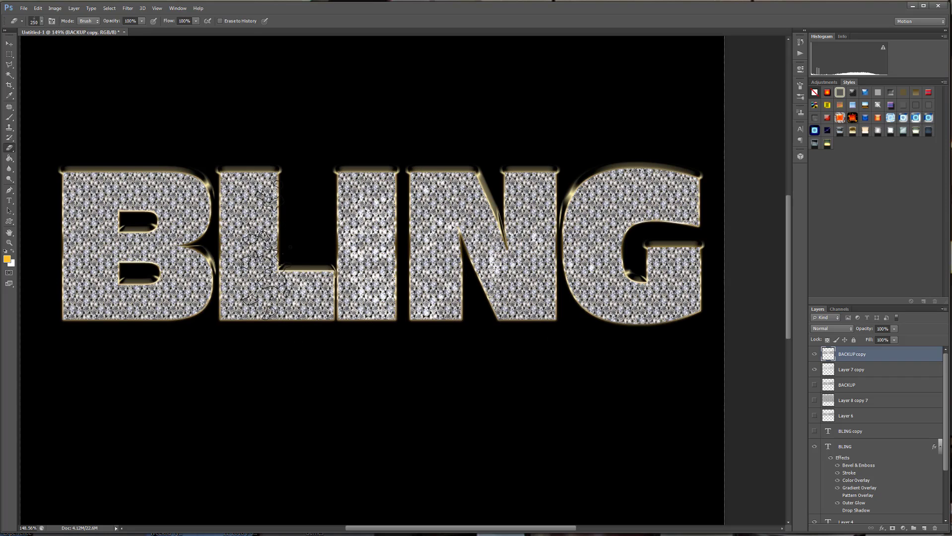
{"action": "mouse_move", "coordinate": [246, 250]}
{"action": "left_mouse_down"}
{"action": "mouse_move", "coordinate": [144, 260]}
{"action": "mouse_move", "coordinate": [122, 298]}
{"action": "mouse_move", "coordinate": [79, 278]}
{"action": "mouse_move", "coordinate": [52, 188]}
{"action": "mouse_move", "coordinate": [97, 161]}
{"action": "mouse_move", "coordinate": [130, 171]}
{"action": "left_mouse_up"}
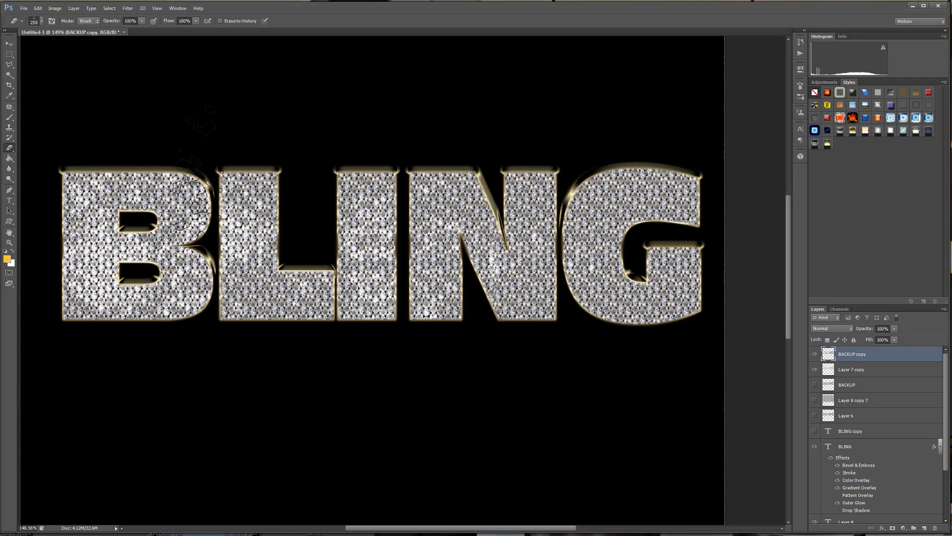
{"action": "mouse_move", "coordinate": [529, 230]}
{"action": "left_mouse_down"}
{"action": "mouse_move", "coordinate": [645, 302]}
{"action": "mouse_move", "coordinate": [645, 213]}
{"action": "mouse_move", "coordinate": [657, 194]}
{"action": "left_mouse_up"}
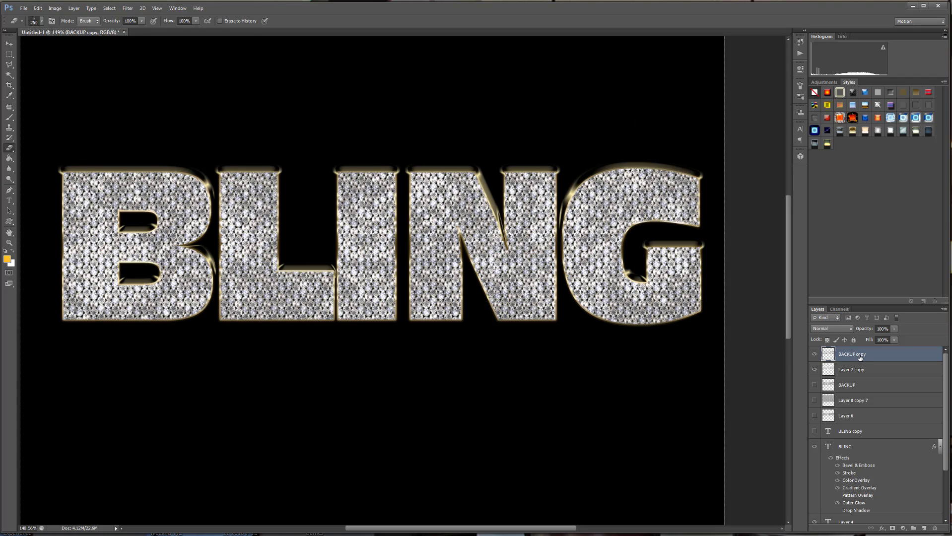
- Add a new layer above BACKUP copy with the Linear Dodge (Add) blend mode and switch to the Brush tool
{"action": "left_click", "coordinate": [923, 528]}
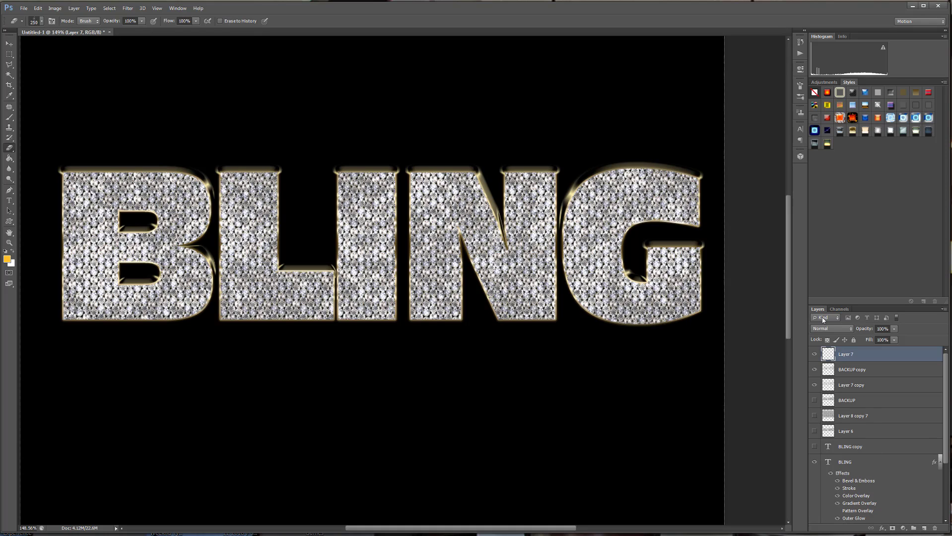
{"action": "left_click", "coordinate": [852, 329]}
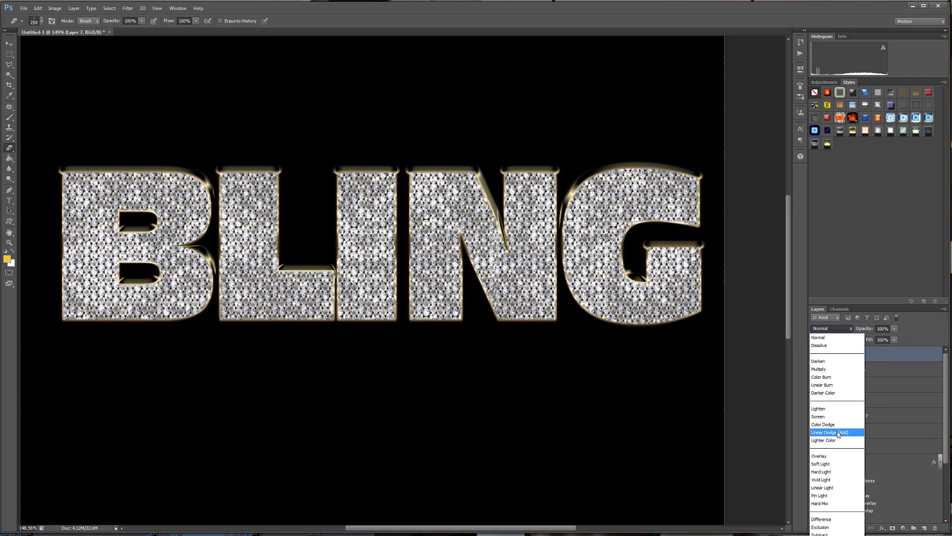
{"action": "left_click", "coordinate": [839, 432]}
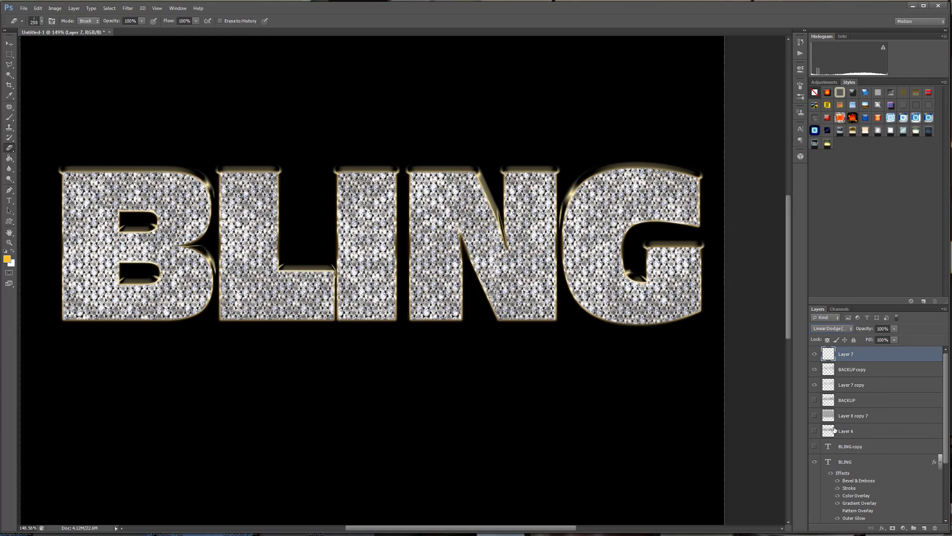
{"action": "left_click", "coordinate": [9, 117]}
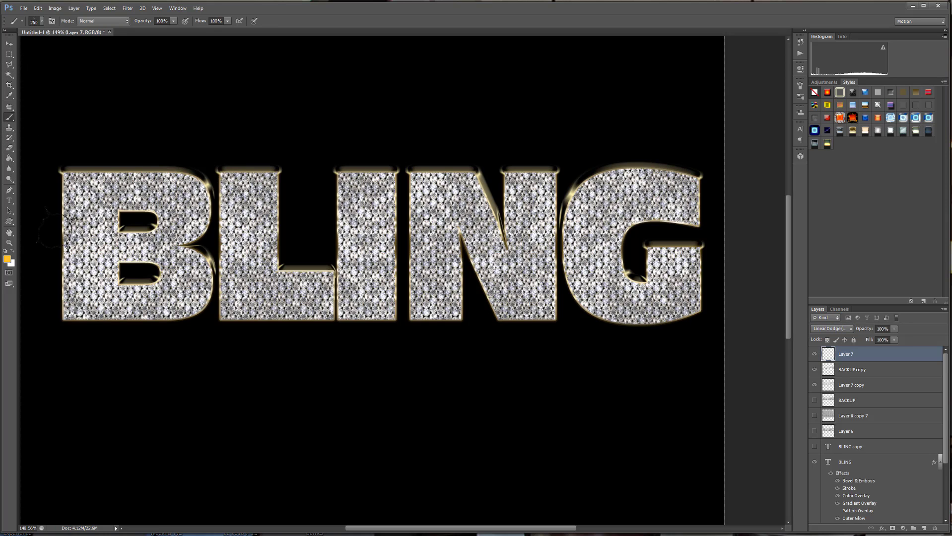
{"action": "left_click", "coordinate": [7, 259]}
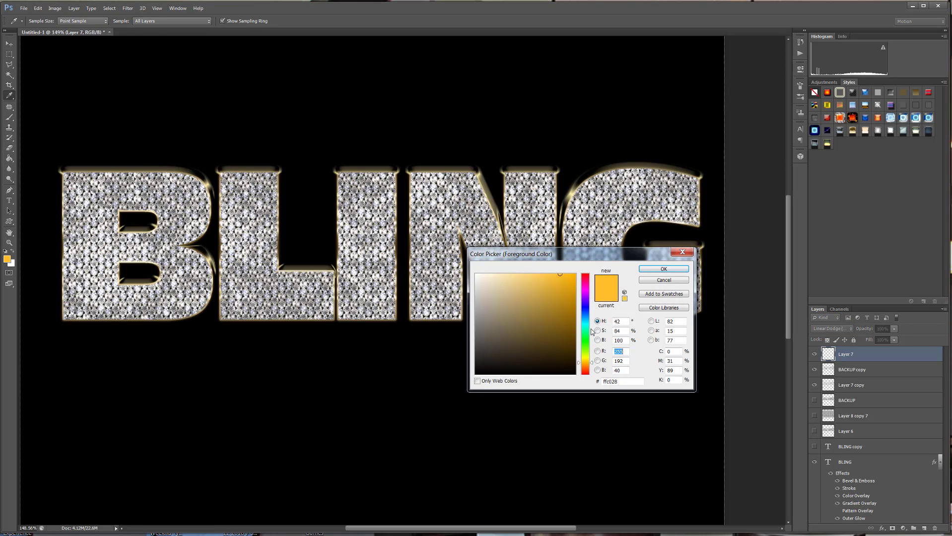
{"action": "left_click", "coordinate": [663, 280]}
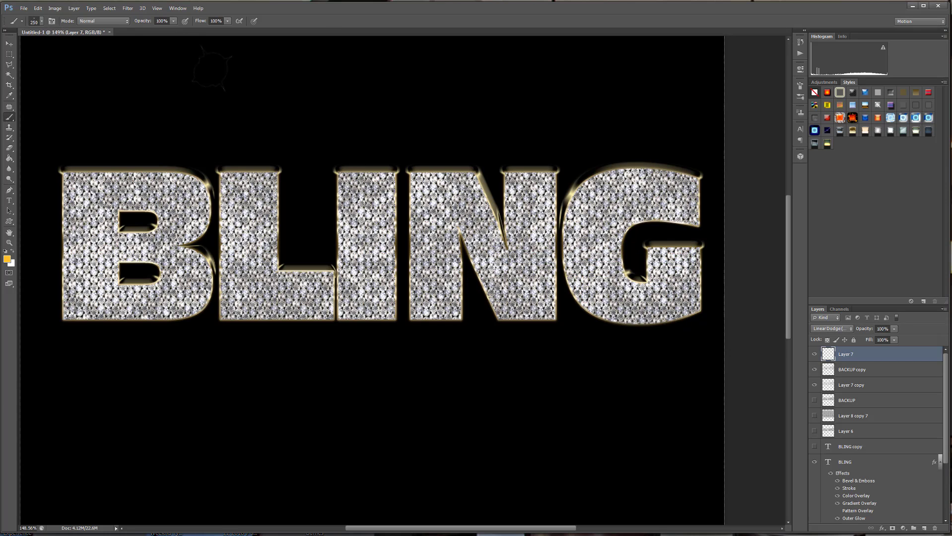
{"action": "left_click", "coordinate": [24, 8]}
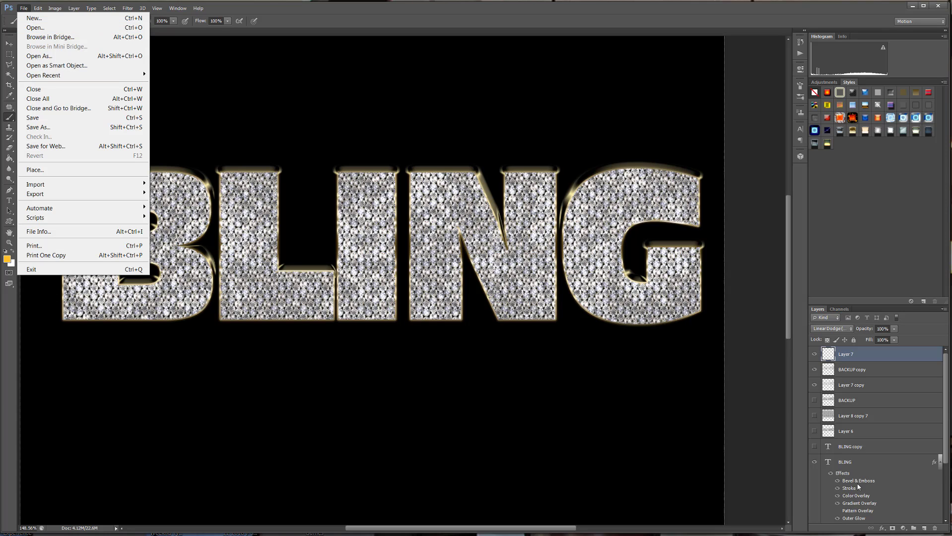
- Switch to Windows Photo Viewer, examine the coloured sparkles on the rhinestone letters photo up close, and return to the BLING document in Photoshop
{"action": "key", "text": "alt+Tab"}
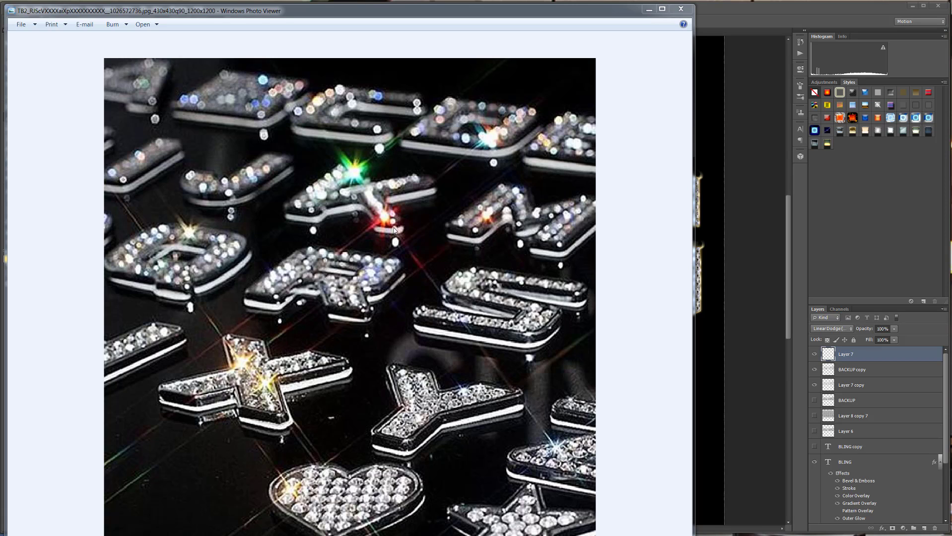
{"action": "scroll", "coordinate": [394, 228], "scroll_direction": "up", "scroll_amount": 6}
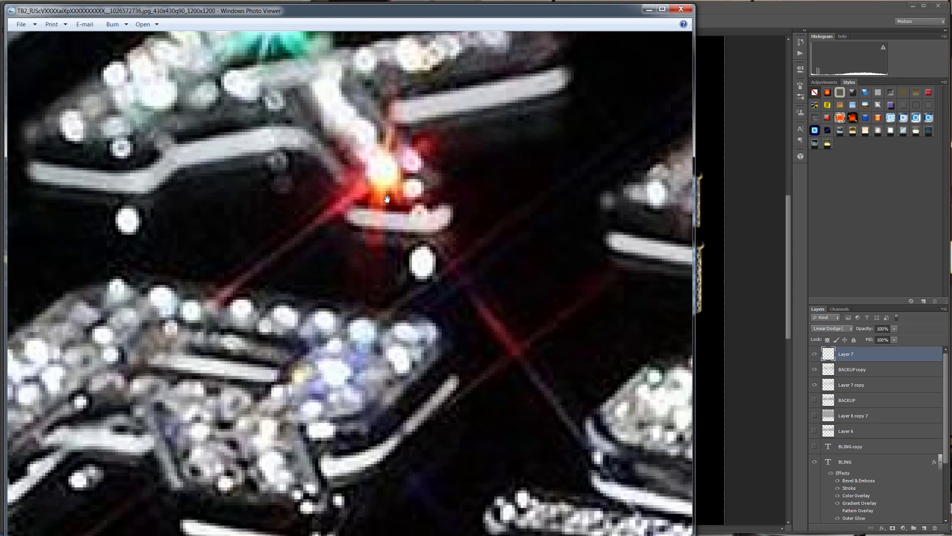
{"action": "scroll", "coordinate": [386, 198], "scroll_direction": "down", "scroll_amount": 4}
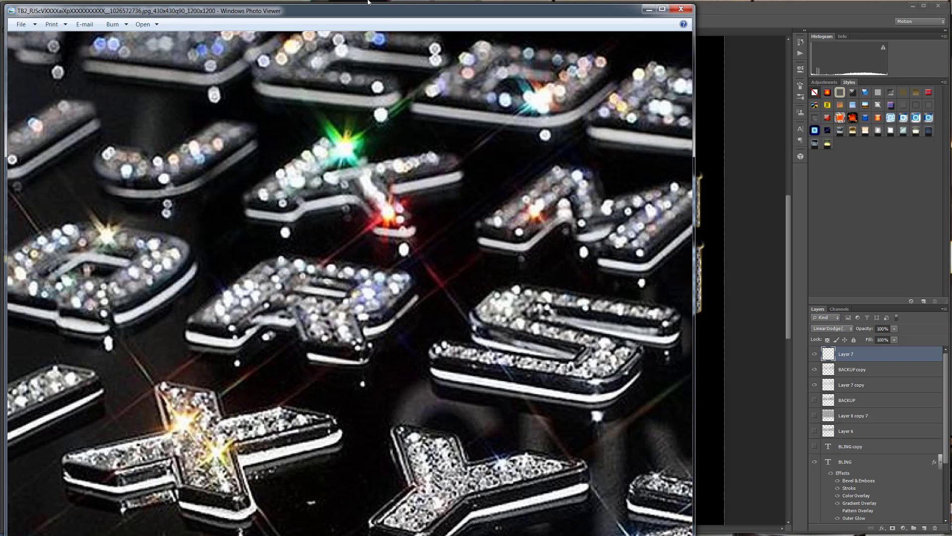
{"action": "left_click_drag", "start_coordinate": [366, 10], "coordinate": [951, 7]}
{"action": "left_click", "coordinate": [588, 71]}
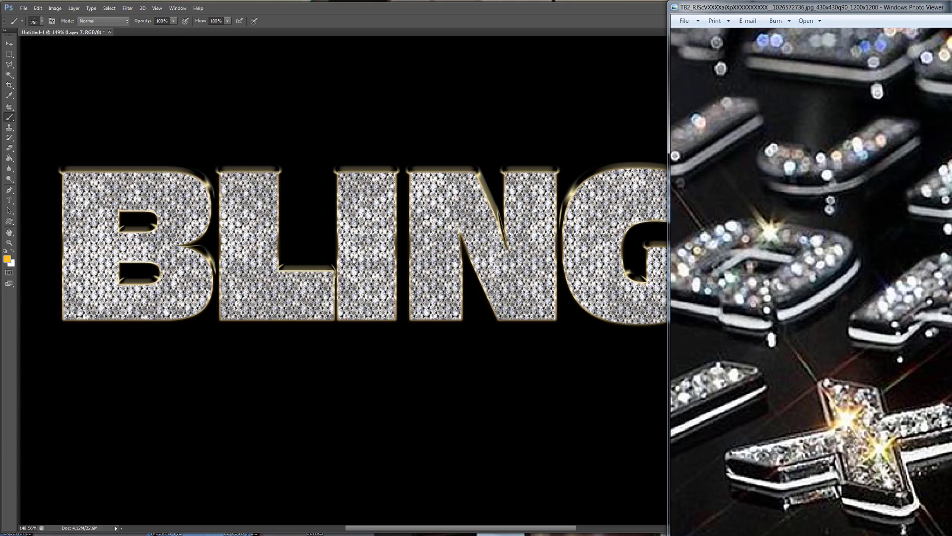
{"action": "left_click", "coordinate": [215, 82]}
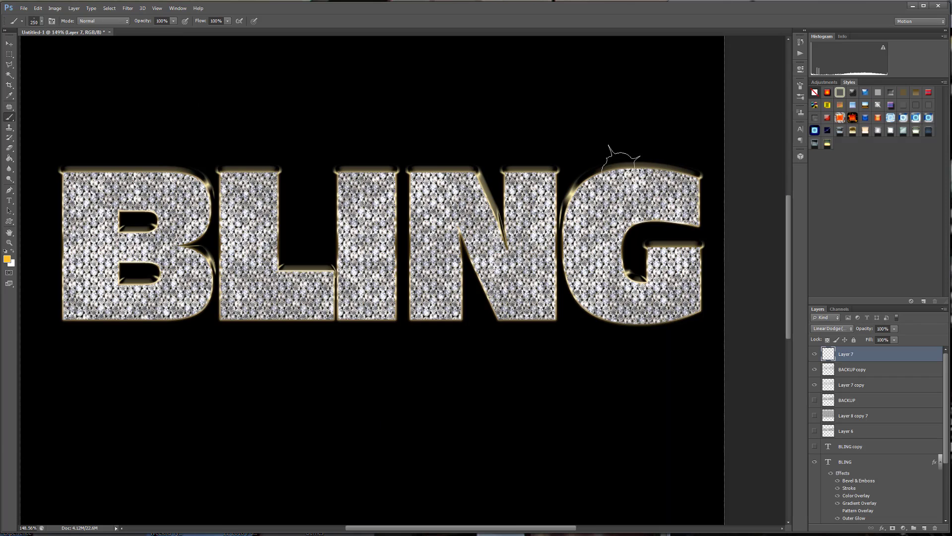
- Dab dark green (133e02) glows with the 250 px brush onto both sides of the N, the I, the L's foot and two corners of the B
{"action": "left_click", "coordinate": [8, 259]}
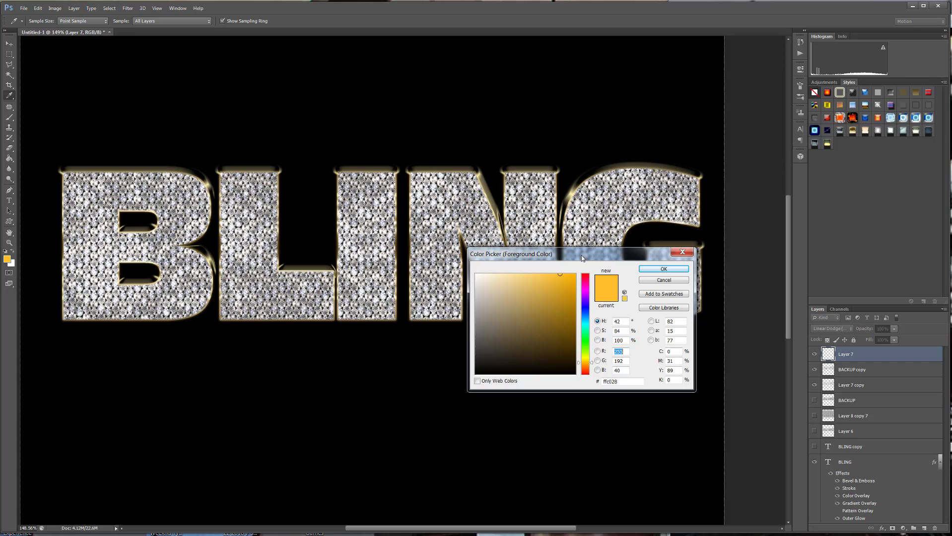
{"action": "left_click", "coordinate": [584, 346]}
{"action": "left_click", "coordinate": [573, 350]}
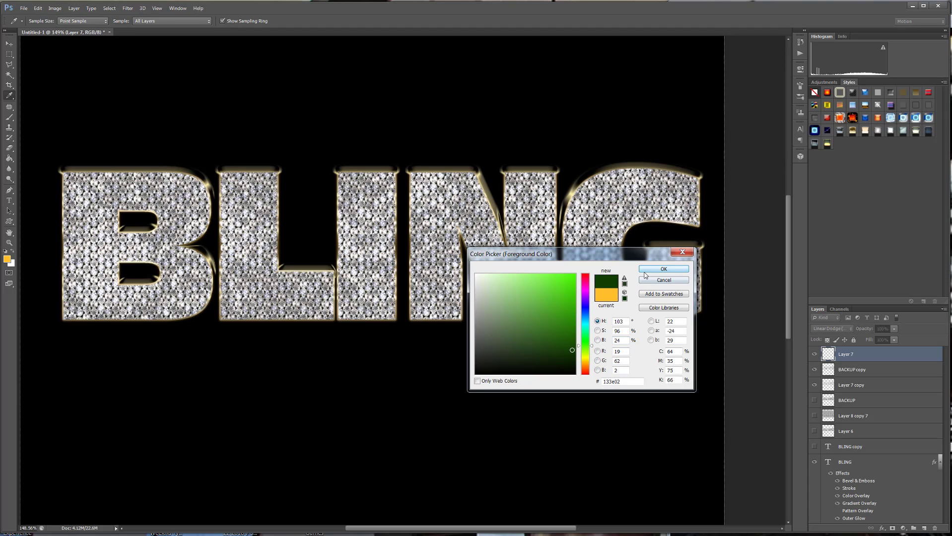
{"action": "left_click", "coordinate": [664, 269]}
{"action": "left_click", "coordinate": [545, 287]}
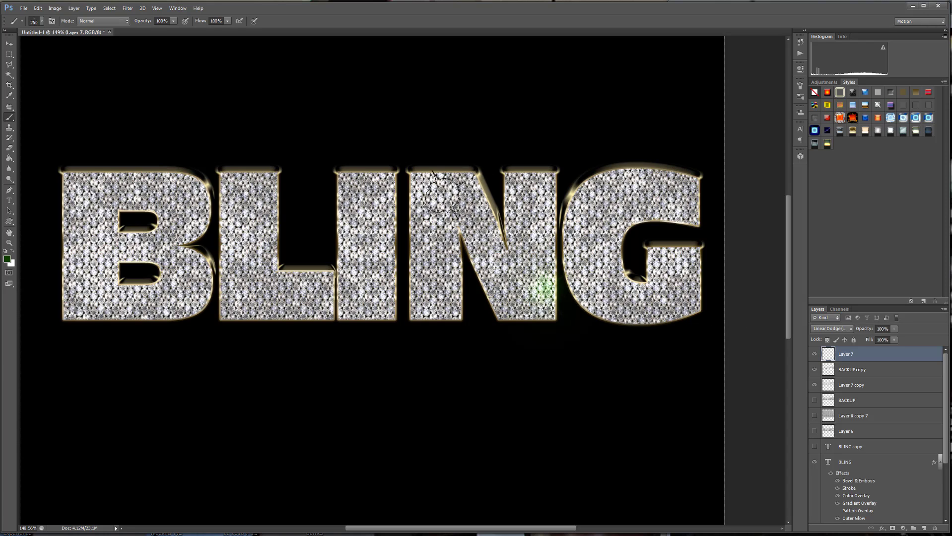
{"action": "left_click", "coordinate": [439, 180]}
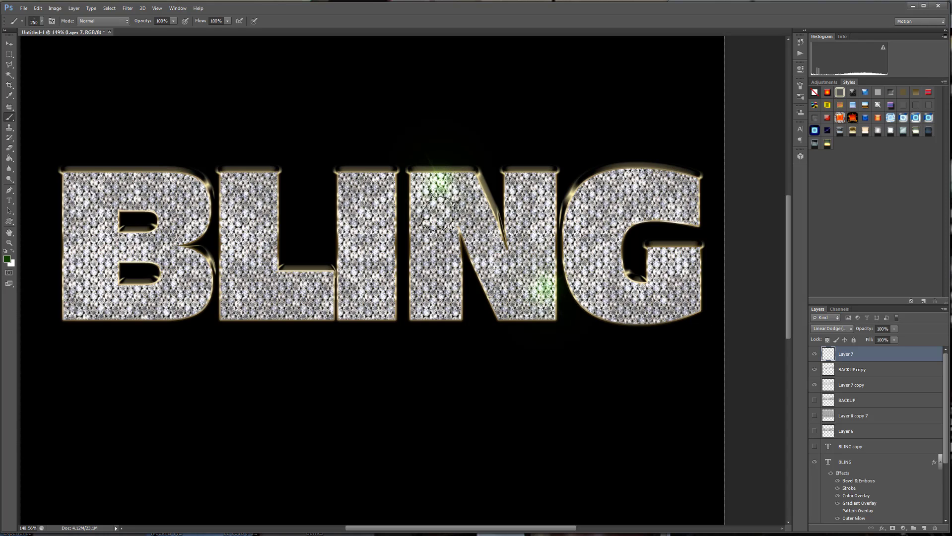
{"action": "left_click", "coordinate": [381, 259]}
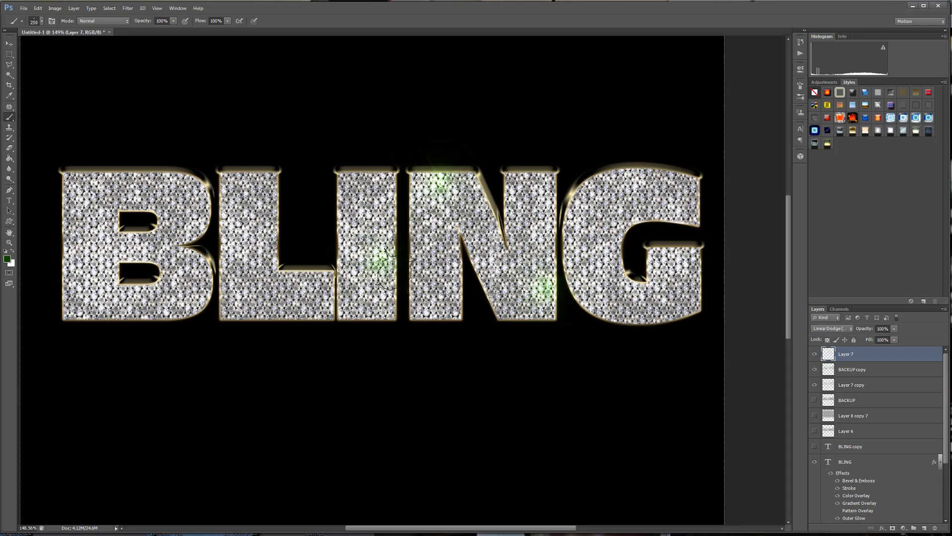
{"action": "left_click", "coordinate": [305, 286]}
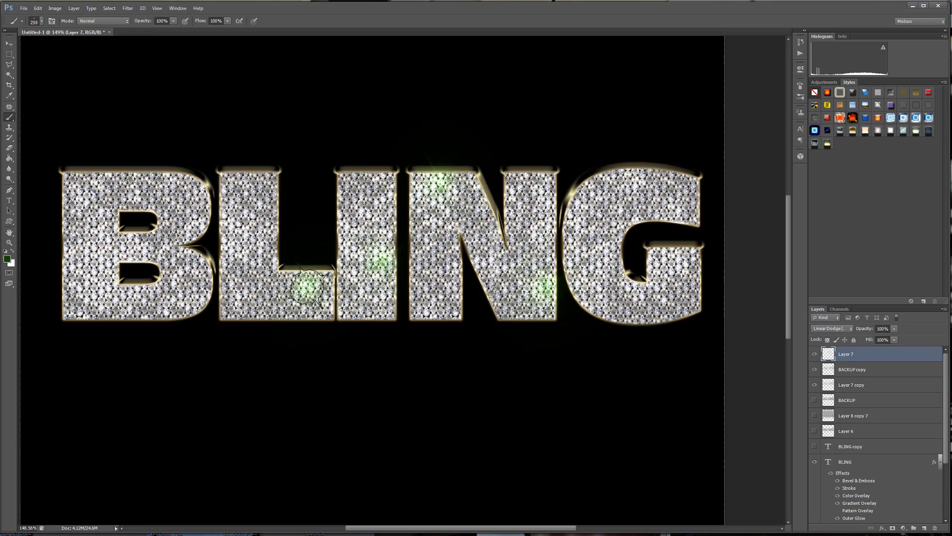
{"action": "left_click", "coordinate": [180, 189]}
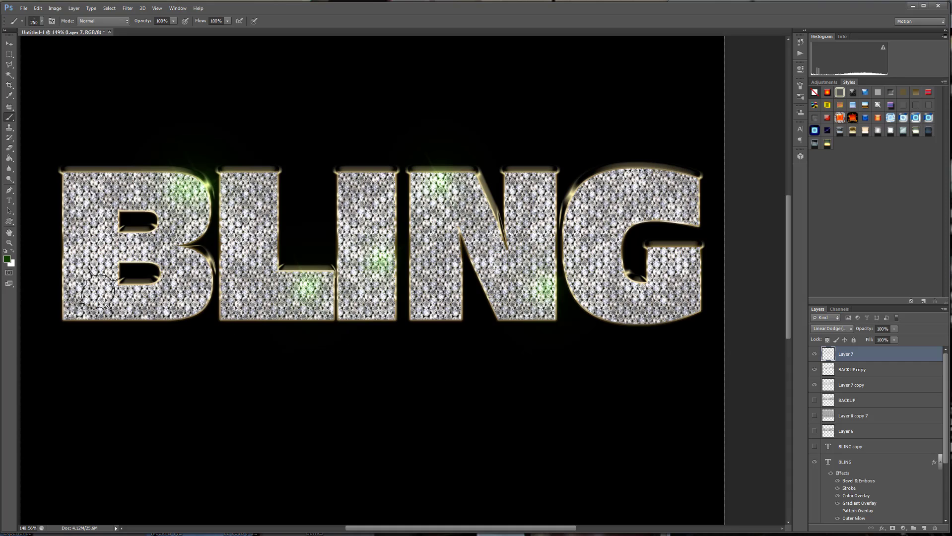
{"action": "left_click", "coordinate": [91, 298]}
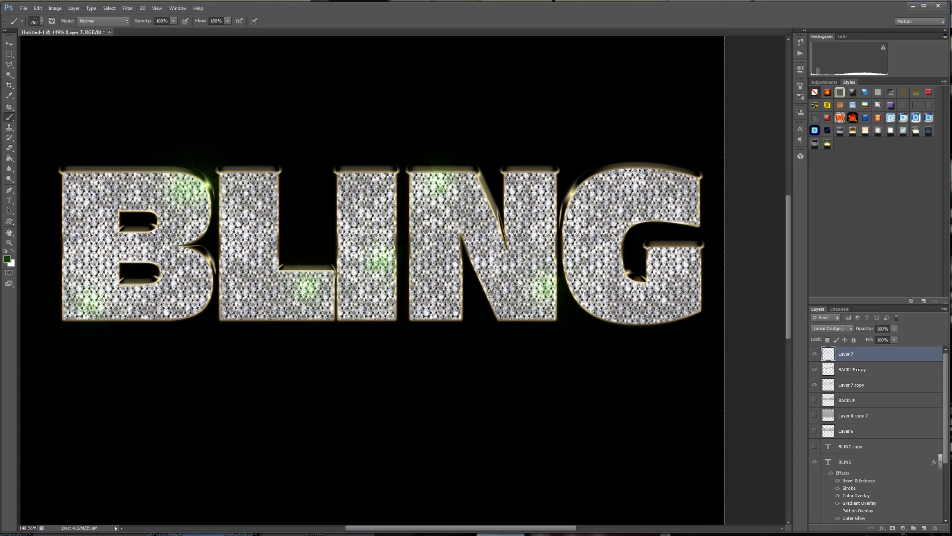
- Brighten the centres of the green glows with a stronger green (247f00), reducing the brush to 150 px and down to 80 px
{"action": "left_click", "coordinate": [7, 258]}
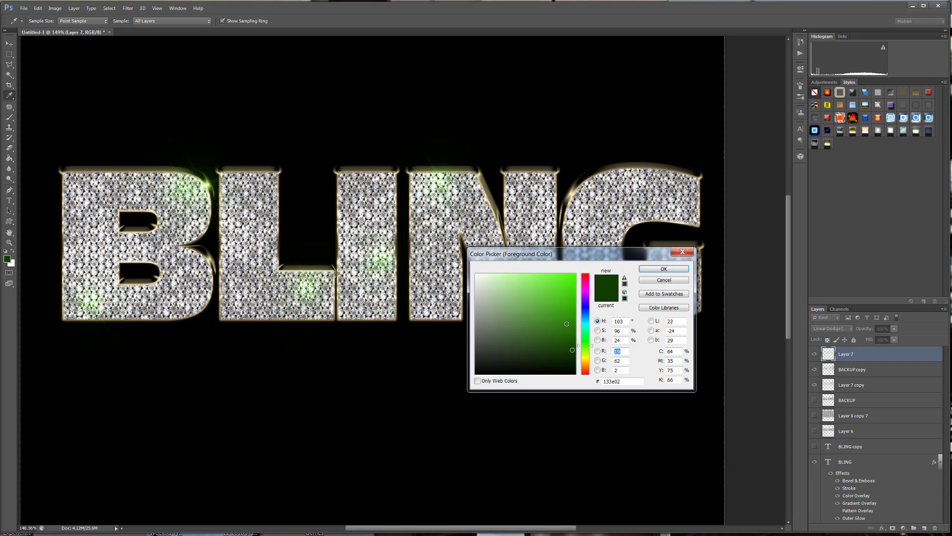
{"action": "left_click", "coordinate": [663, 268]}
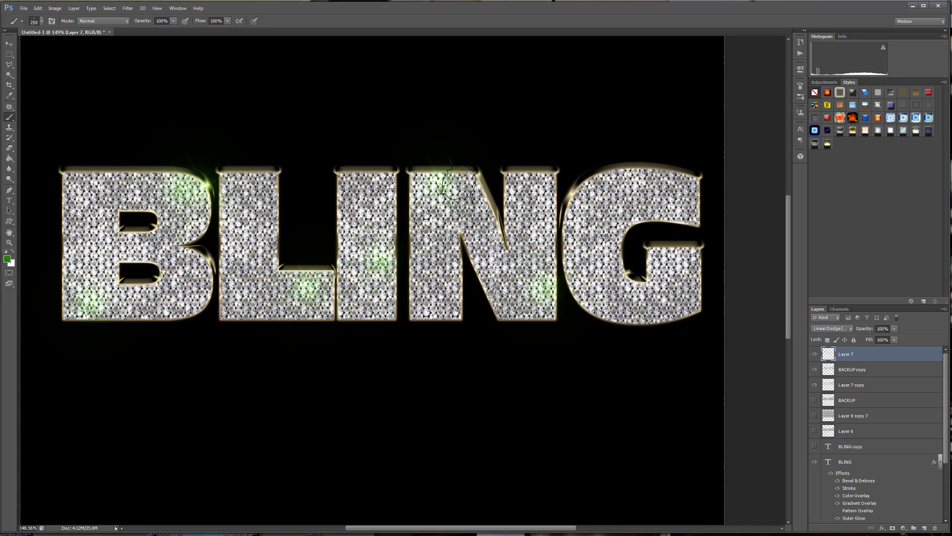
{"action": "key", "text": "bracketleft"}
{"action": "key", "text": "bracketleft"}
{"action": "key", "text": "bracketleft"}
{"action": "left_click", "coordinate": [438, 181]}
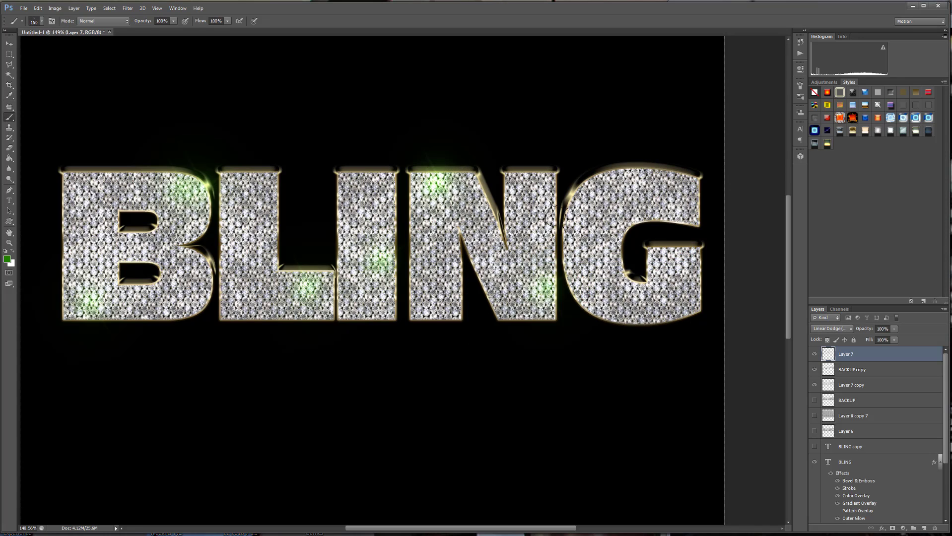
{"action": "left_click", "coordinate": [547, 296]}
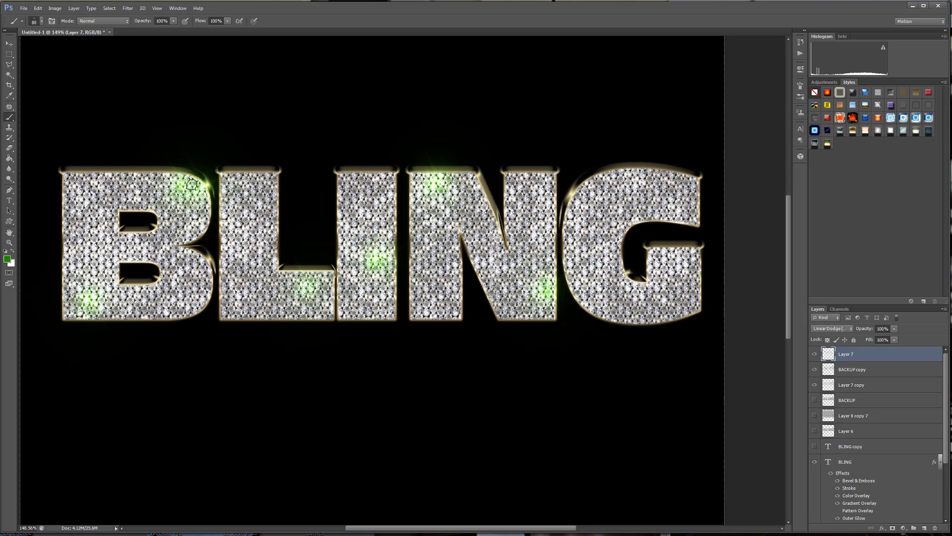
- Stamp bright green (44f100) sparkles over the glows on the B, L and N with a starburst brush tip at 100 px
{"action": "left_click", "coordinate": [9, 262]}
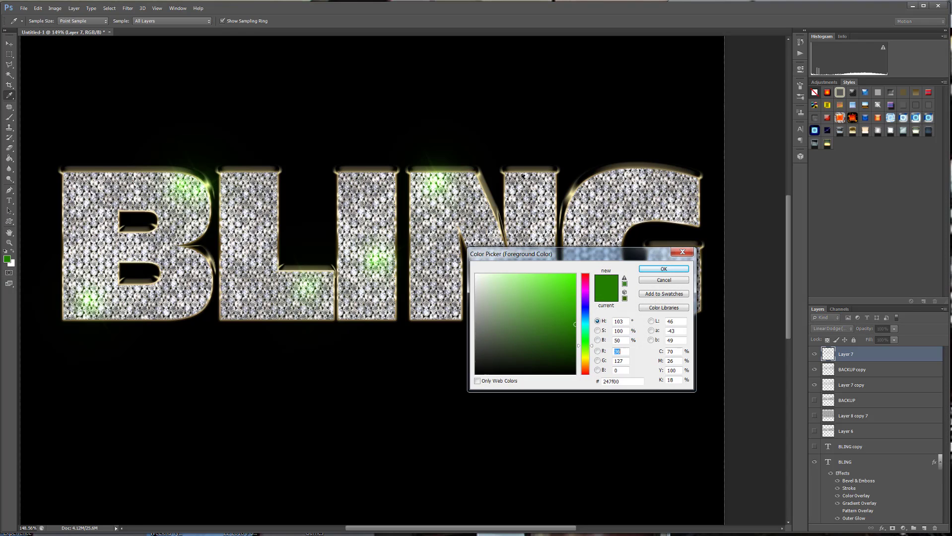
{"action": "left_click", "coordinate": [573, 289]}
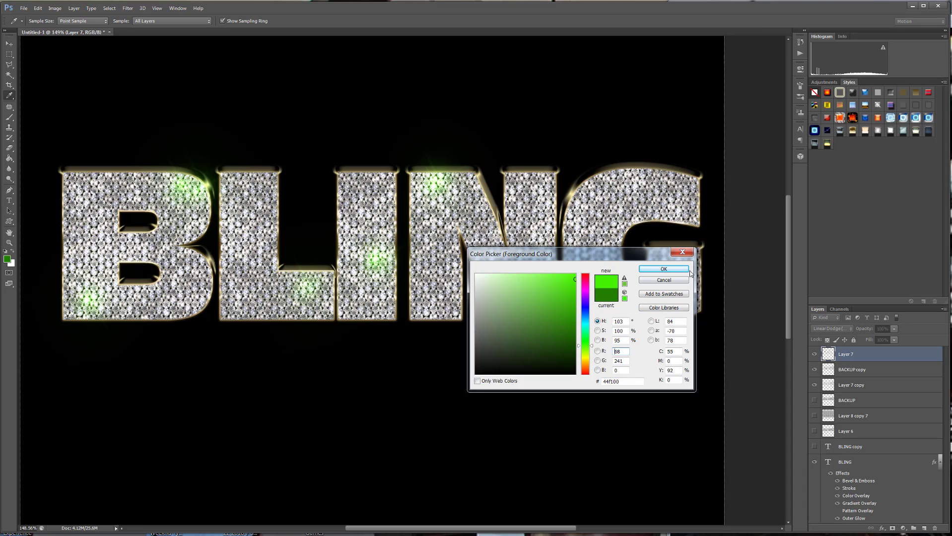
{"action": "left_click", "coordinate": [664, 269]}
{"action": "key", "text": "b"}
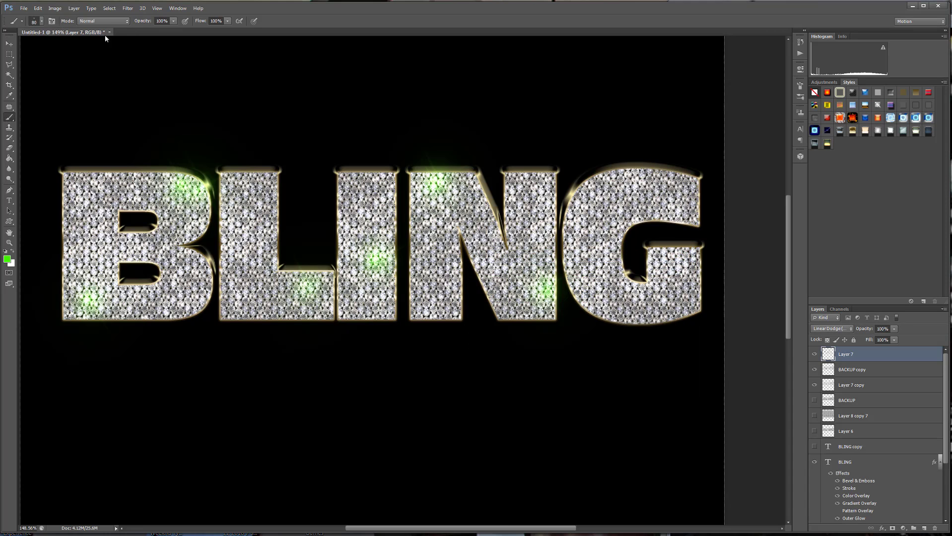
{"action": "left_click", "coordinate": [43, 23]}
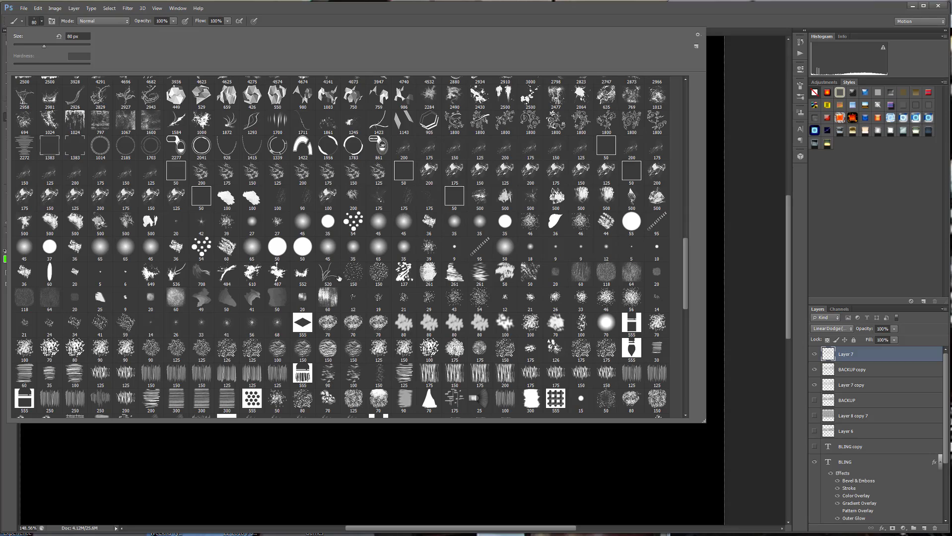
{"action": "left_click_drag", "start_coordinate": [687, 259], "coordinate": [689, 162]}
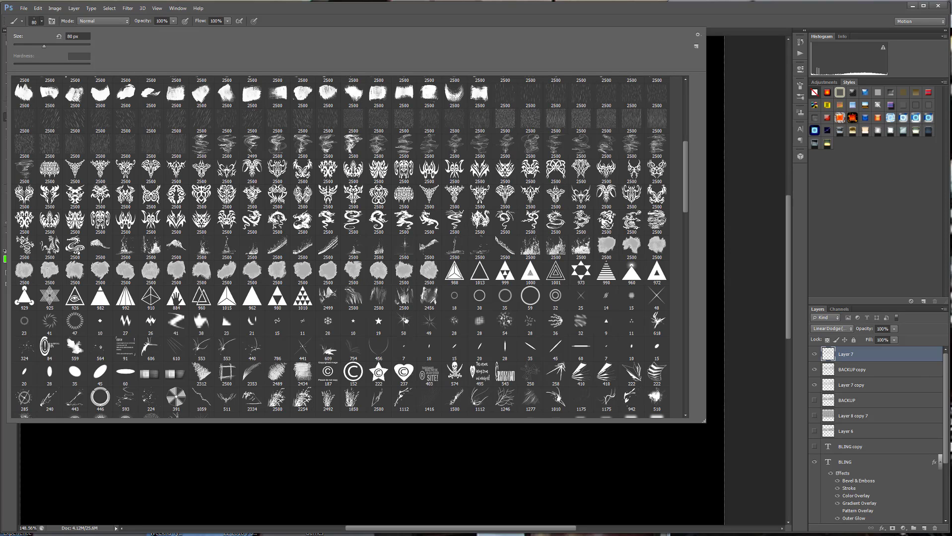
{"action": "double_click", "coordinate": [402, 322]}
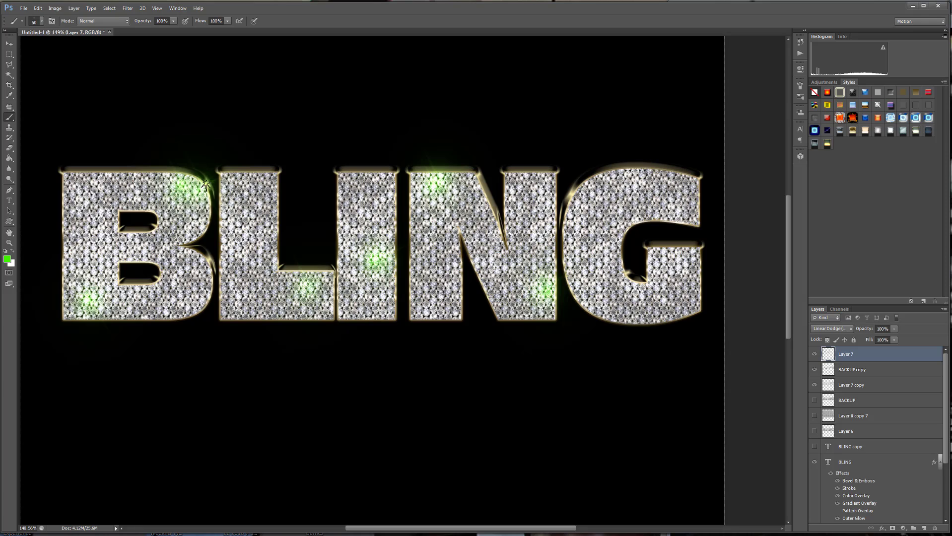
{"action": "key", "text": "bracketright"}
{"action": "left_click", "coordinate": [205, 183]}
{"action": "left_click", "coordinate": [310, 286]}
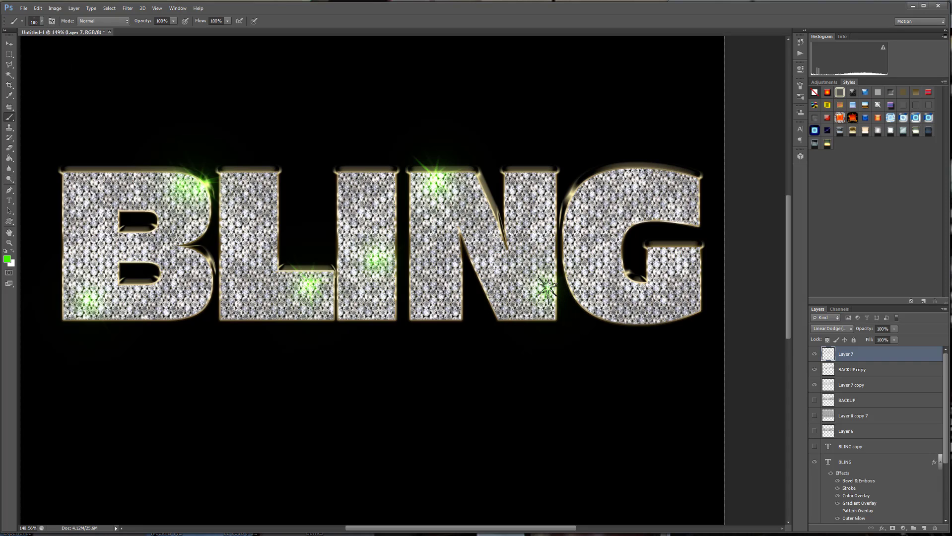
- Set the foreground colour to light green (89ff5b) and choose the thin X-shaped brush tip sized 48
{"action": "left_click", "coordinate": [9, 263]}
{"action": "left_click_drag", "start_coordinate": [546, 278], "coordinate": [539, 270]}
{"action": "left_click", "coordinate": [663, 269]}
{"action": "right_click", "coordinate": [351, 305]}
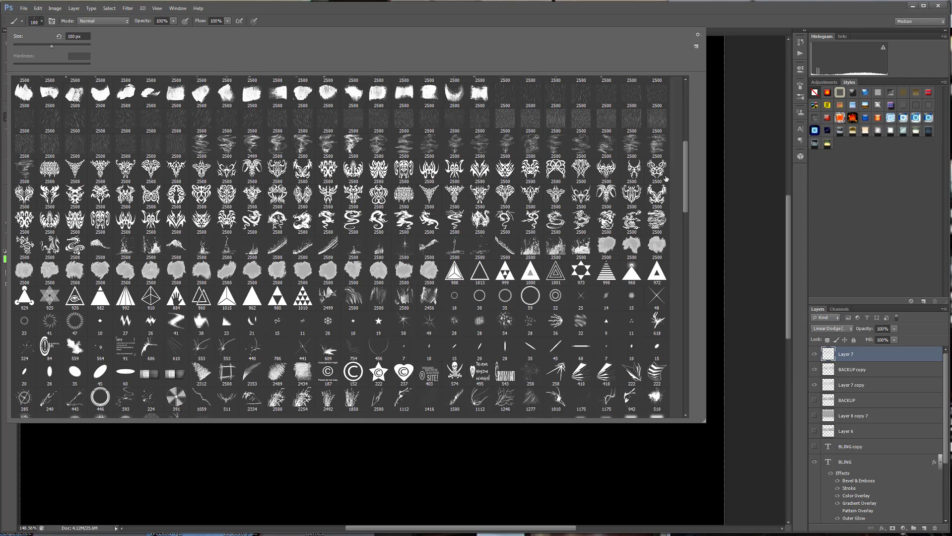
{"action": "double_click", "coordinate": [657, 295]}
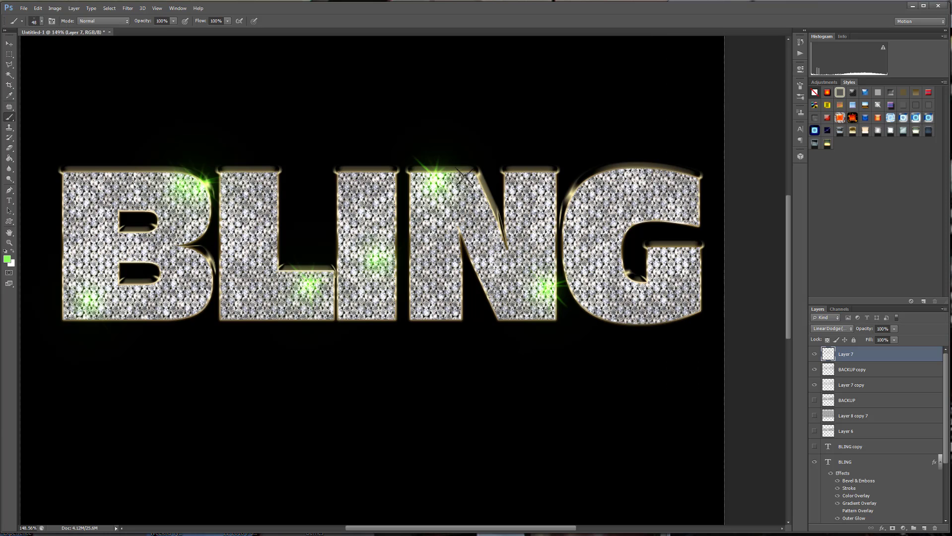
- Stamp crossed light rays over the green glows on the N and I, using brush sizes between 80 and 100 px
{"action": "key", "text": "bracketright"}
{"action": "key", "text": "bracketright"}
{"action": "left_click", "coordinate": [432, 173]}
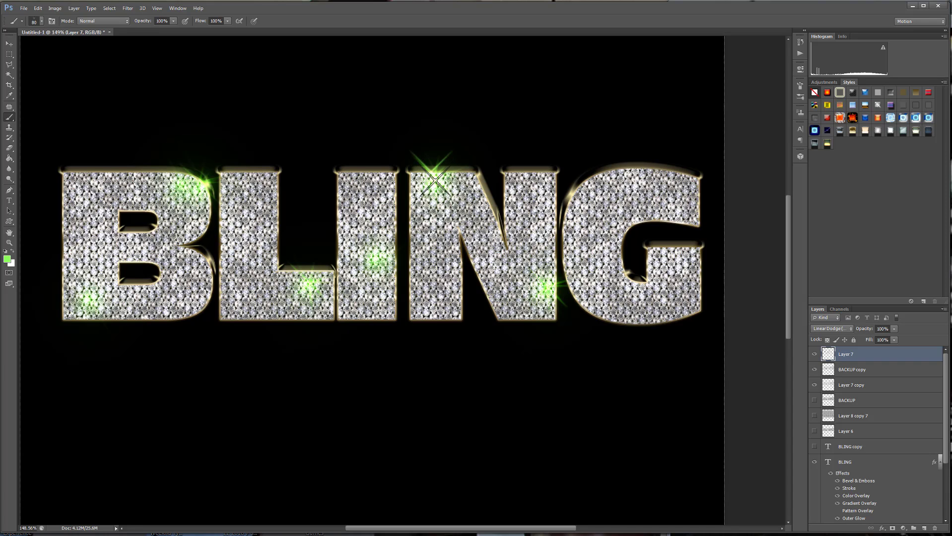
{"action": "key", "text": "bracketright"}
{"action": "left_click", "coordinate": [436, 177]}
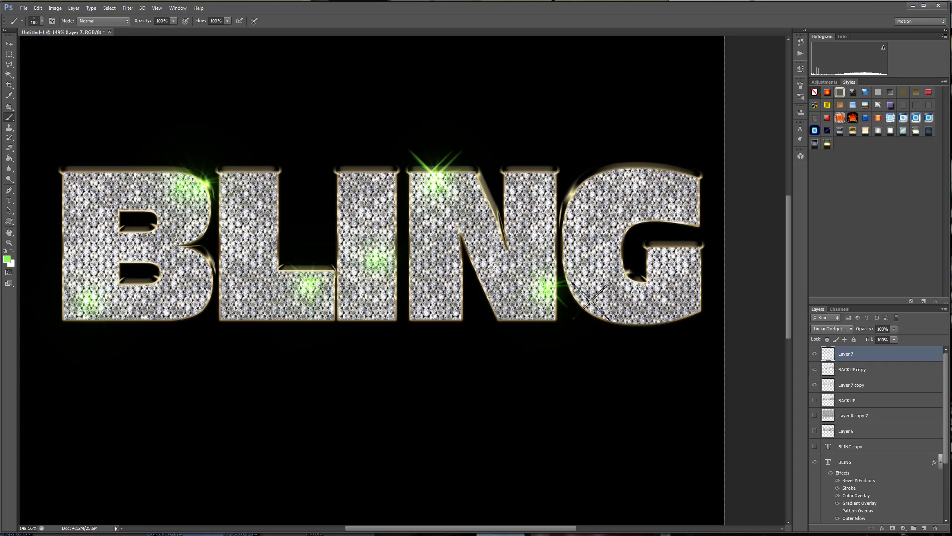
{"action": "key", "text": "bracketleft"}
{"action": "key", "text": "bracketleft"}
{"action": "left_click", "coordinate": [546, 287]}
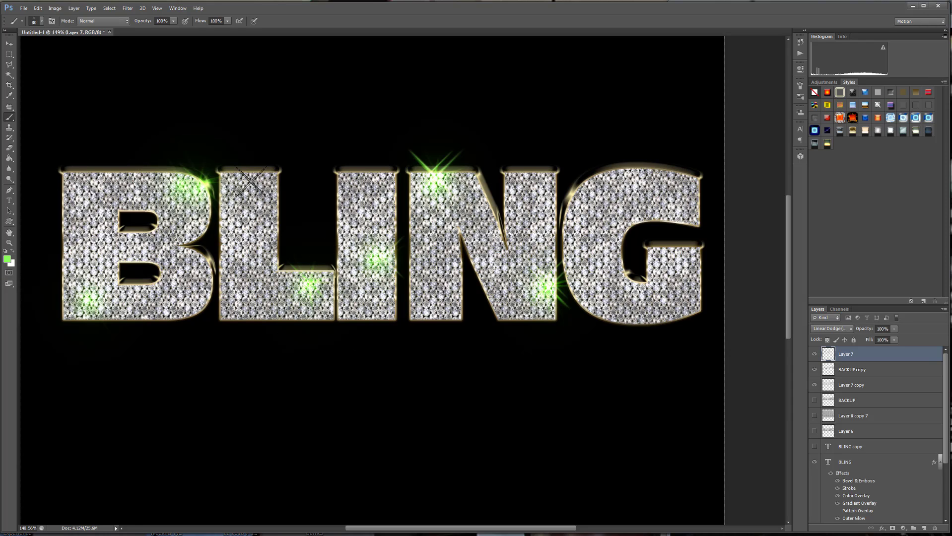
- Set the foreground colour to a dark reddish brown and choose the soft round brush tip at the start of the brush presets
{"action": "left_click", "coordinate": [8, 259]}
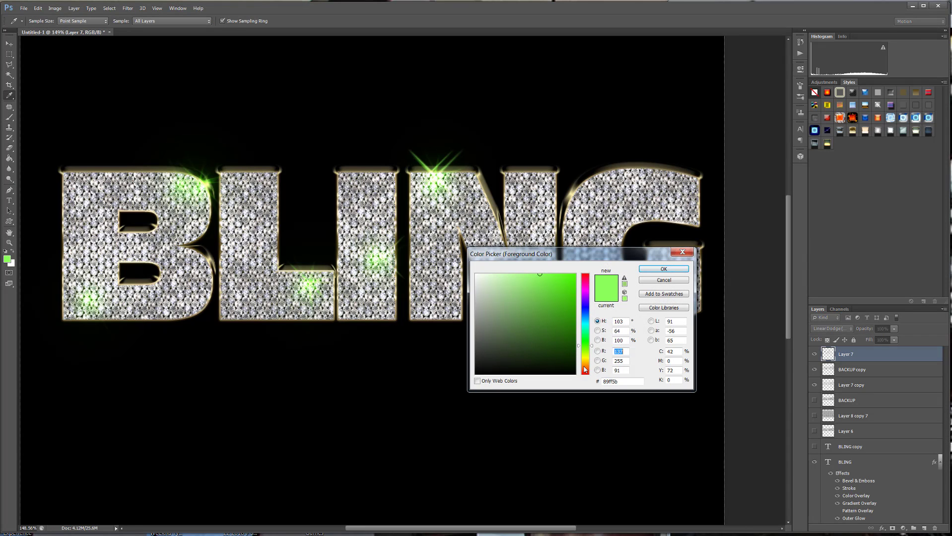
{"action": "left_click", "coordinate": [586, 366]}
{"action": "left_click", "coordinate": [575, 347]}
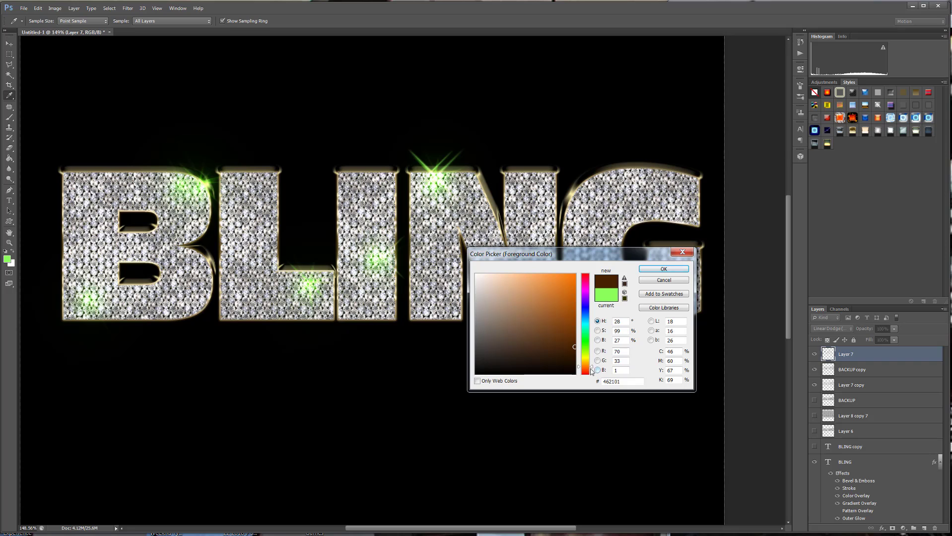
{"action": "left_click", "coordinate": [591, 371]}
{"action": "left_click", "coordinate": [653, 270]}
{"action": "key", "text": "b"}
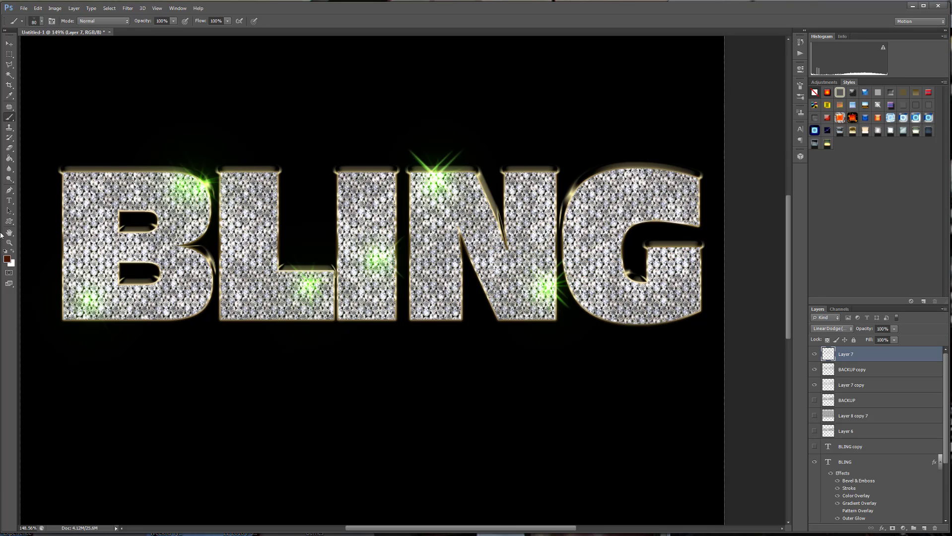
{"action": "left_click", "coordinate": [43, 22]}
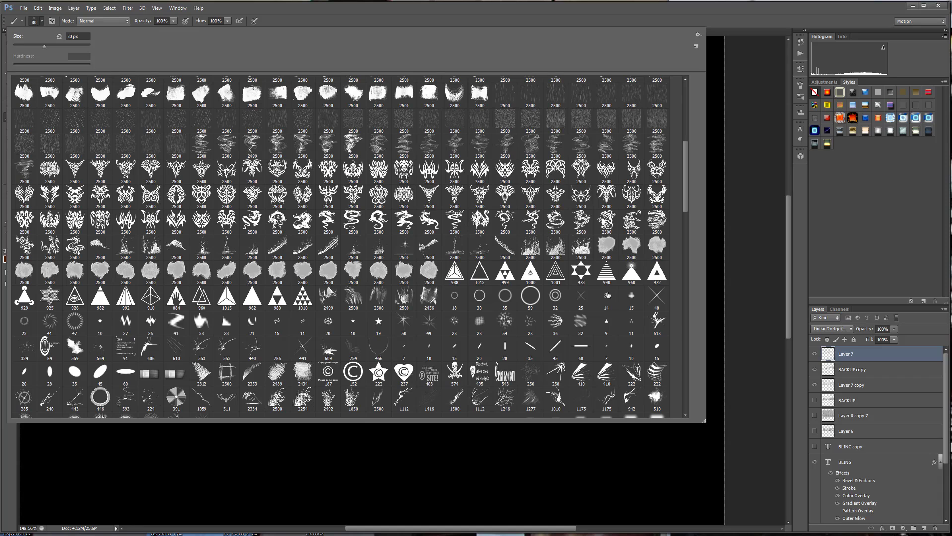
{"action": "left_click_drag", "start_coordinate": [686, 184], "coordinate": [692, 100]}
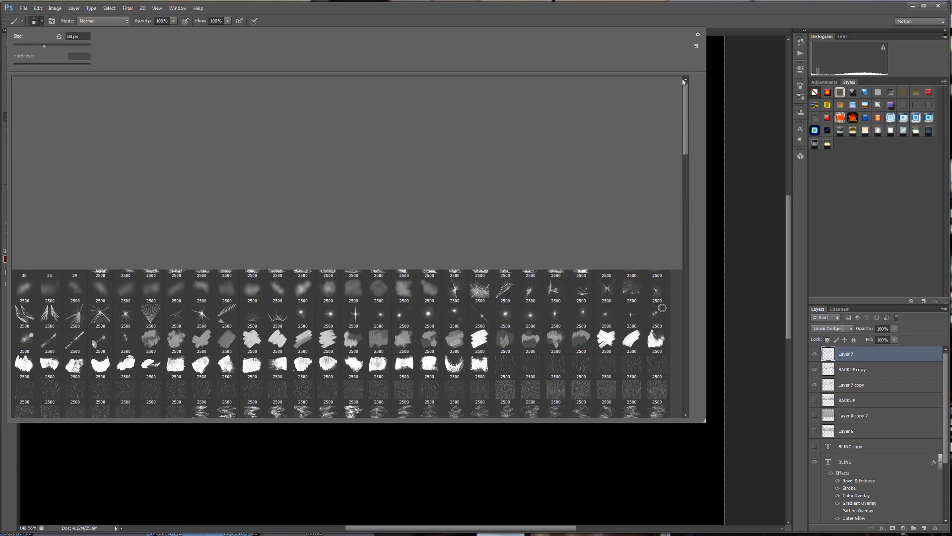
{"action": "double_click", "coordinate": [30, 88]}
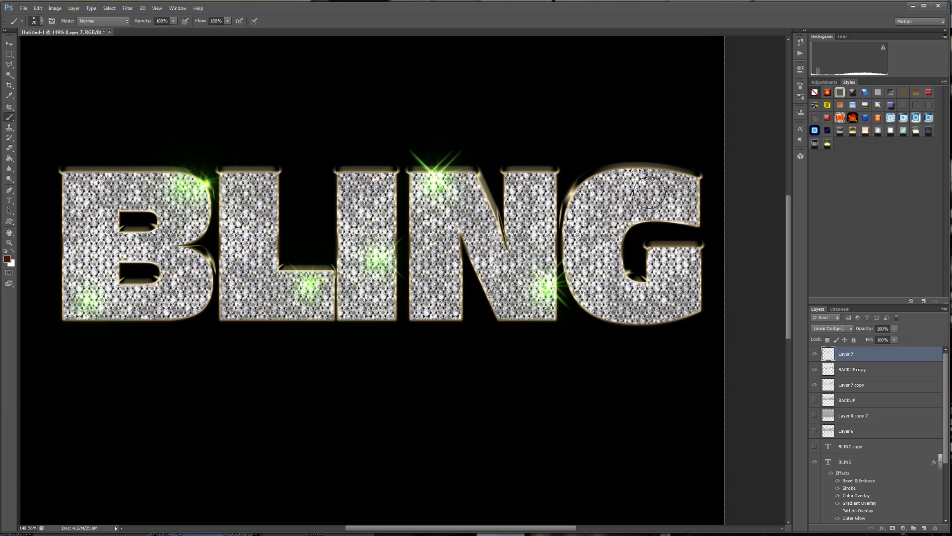
- Dab small orange glows along the edges of the G, inside the N, on two corners of the B and atop the I, using 45 to 70 px
{"action": "left_click", "coordinate": [624, 170]}
{"action": "left_click", "coordinate": [694, 254]}
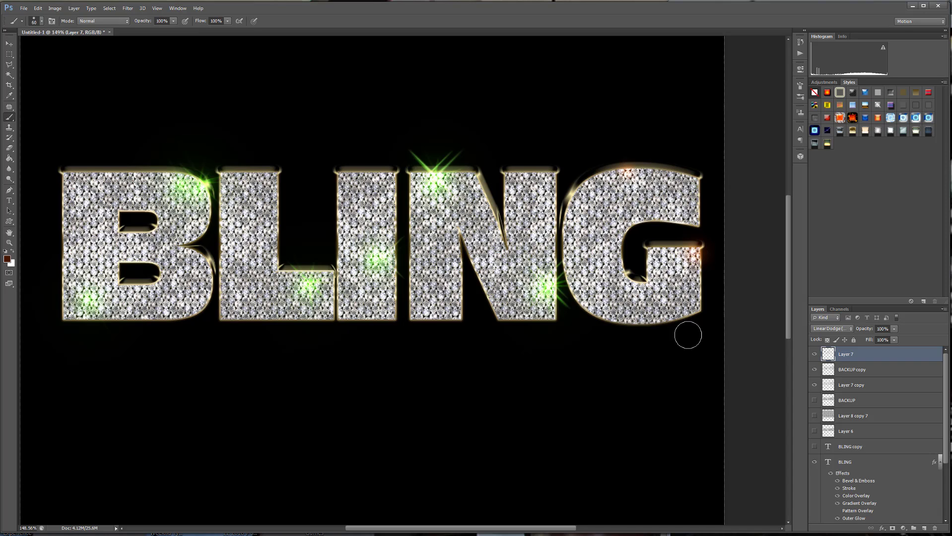
{"action": "left_click", "coordinate": [618, 316]}
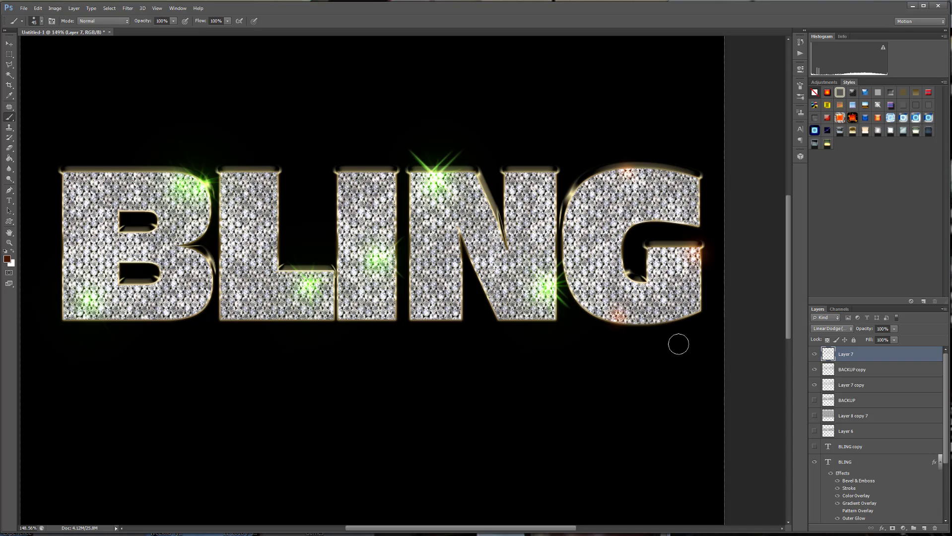
{"action": "left_click", "coordinate": [447, 226]}
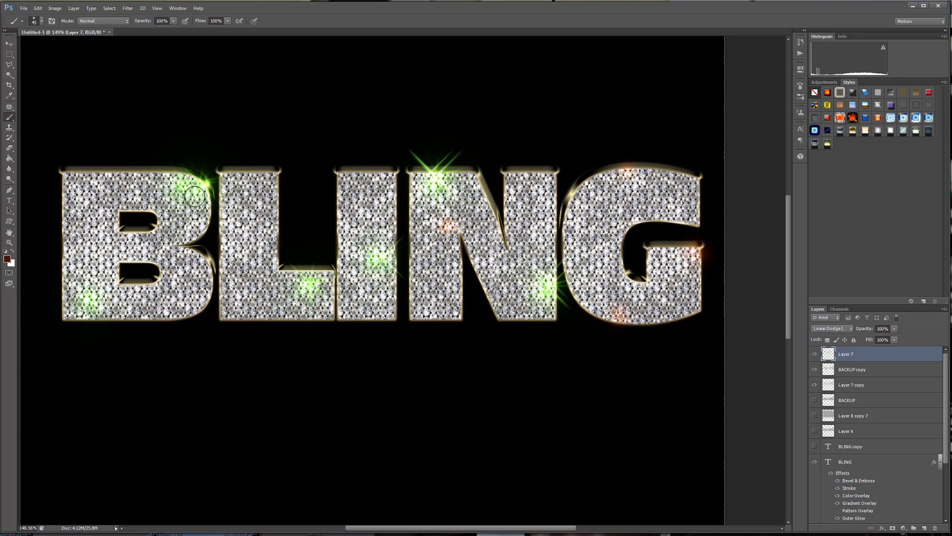
{"action": "left_click", "coordinate": [70, 176]}
{"action": "key", "text": "bracketright"}
{"action": "key", "text": "bracketright"}
{"action": "key", "text": "bracketright"}
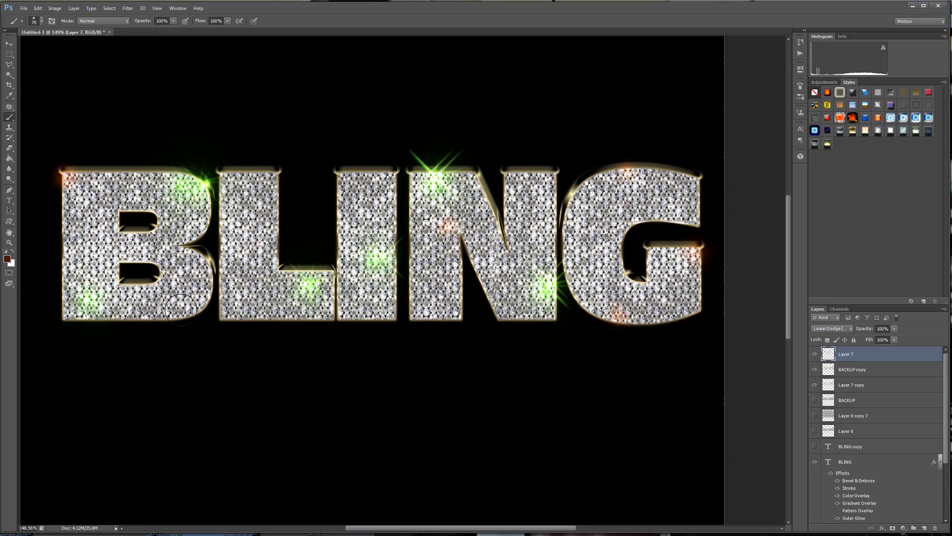
{"action": "left_click", "coordinate": [181, 307]}
{"action": "left_click", "coordinate": [356, 184]}
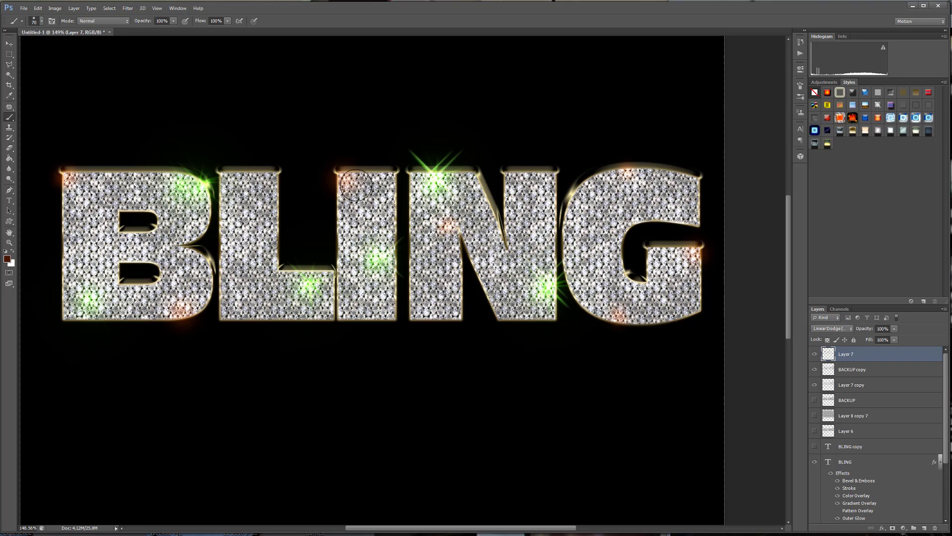
- Set the foreground colour to burnt orange (a23500) and brighten the orange glows on the G and the I's upper corner with small dabs
{"action": "left_click", "coordinate": [7, 261]}
{"action": "left_click_drag", "start_coordinate": [566, 316], "coordinate": [576, 310]}
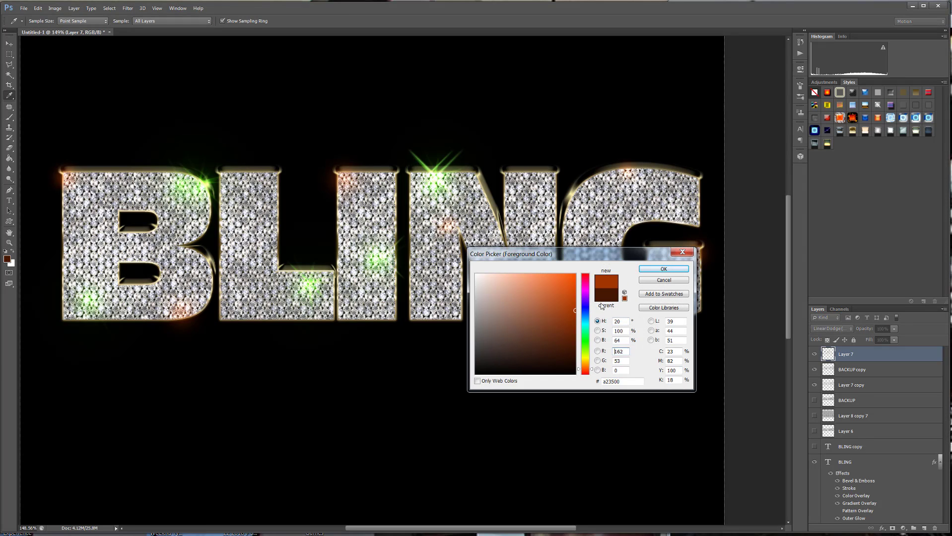
{"action": "left_click", "coordinate": [652, 269]}
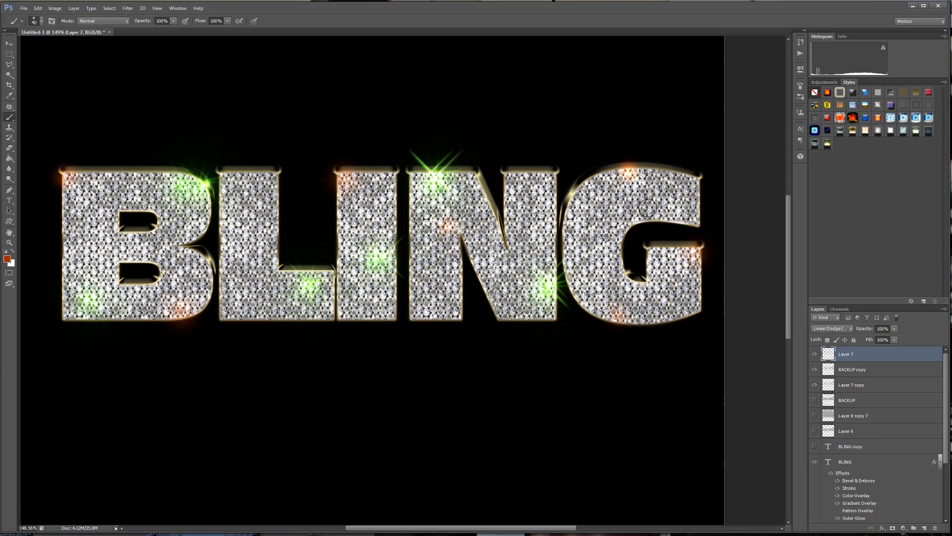
{"action": "left_click", "coordinate": [693, 254]}
{"action": "left_click", "coordinate": [615, 315]}
{"action": "left_click", "coordinate": [344, 178]}
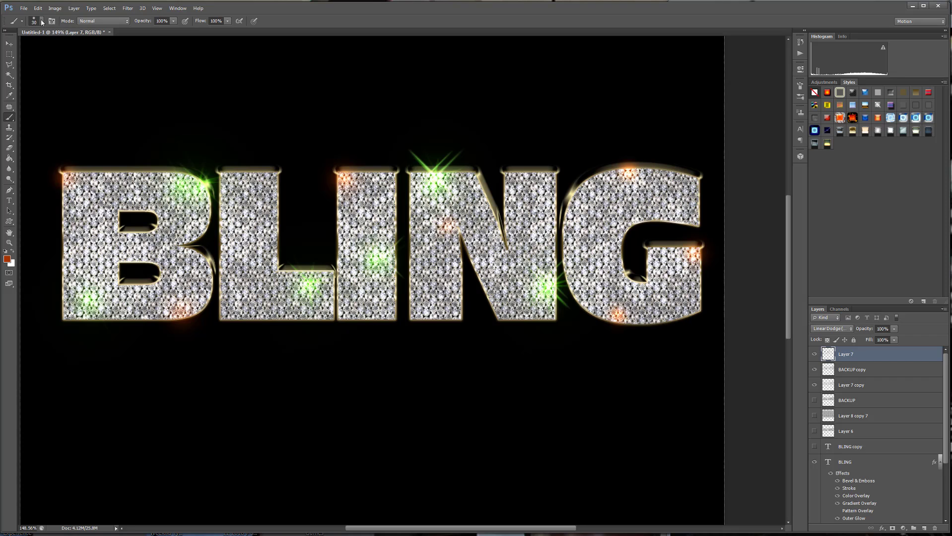
- Choose the uneven starburst brush tip, shrink it to suit the letters and stamp orange rays over the glow on the I's upper corner
{"action": "right_click", "coordinate": [347, 204]}
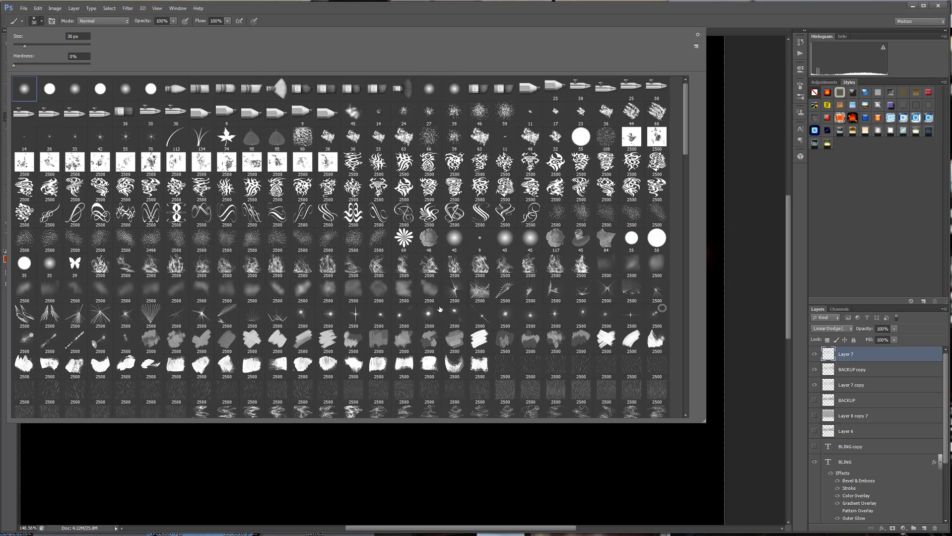
{"action": "double_click", "coordinate": [201, 315]}
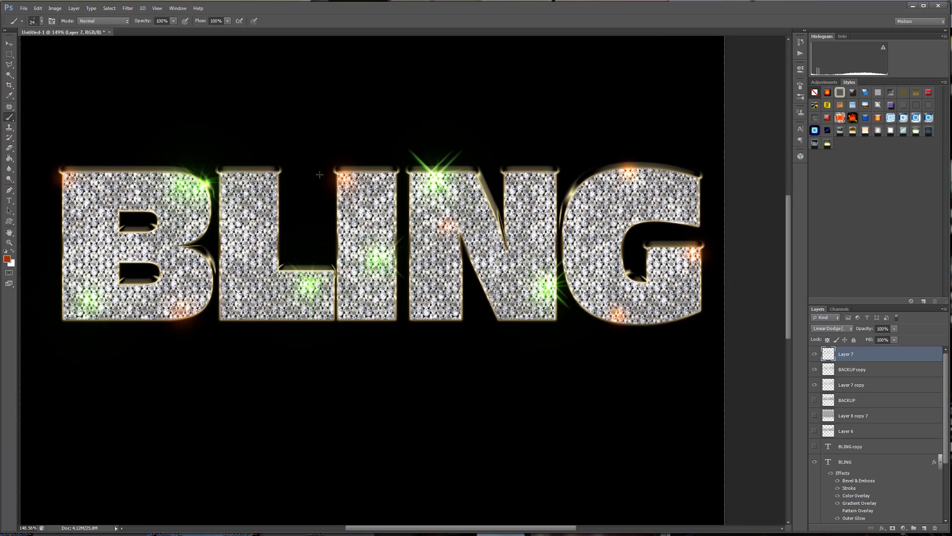
{"action": "key", "text": "bracketleft"}
{"action": "key", "text": "bracketleft"}
{"action": "key", "text": "bracketleft"}
{"action": "key", "text": "bracketleft"}
{"action": "key", "text": "bracketleft"}
{"action": "key", "text": "bracketleft"}
{"action": "key", "text": "bracketleft"}
{"action": "key", "text": "bracketleft"}
{"action": "key", "text": "bracketleft"}
{"action": "key", "text": "bracketleft"}
{"action": "key", "text": "bracketleft"}
{"action": "key", "text": "bracketleft"}
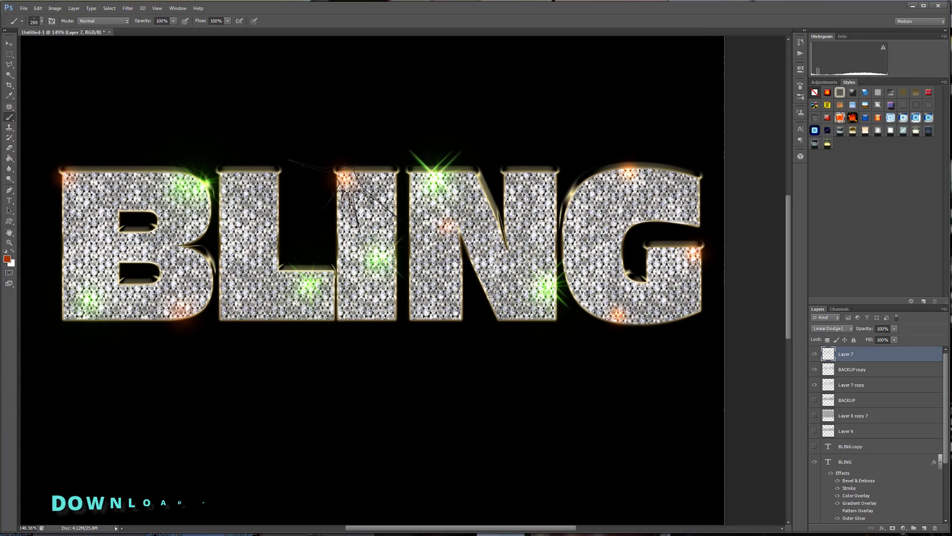
{"action": "left_click", "coordinate": [347, 178]}
- Stamp smaller orange rays over the glow on the G's crossbar edge with the starburst brush at 125 px
{"action": "key", "text": "bracketleft"}
{"action": "key", "text": "bracketleft"}
{"action": "key", "text": "bracketleft"}
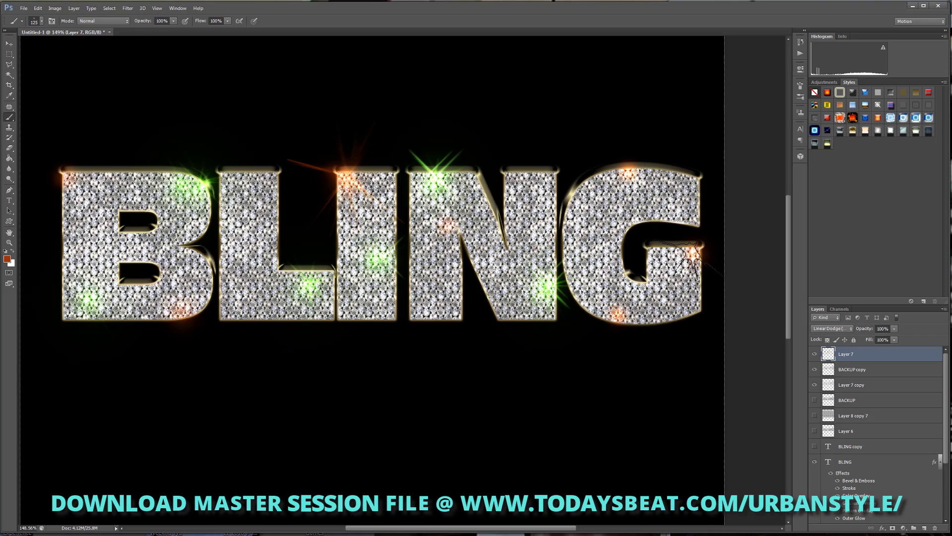
{"action": "left_click", "coordinate": [692, 255]}
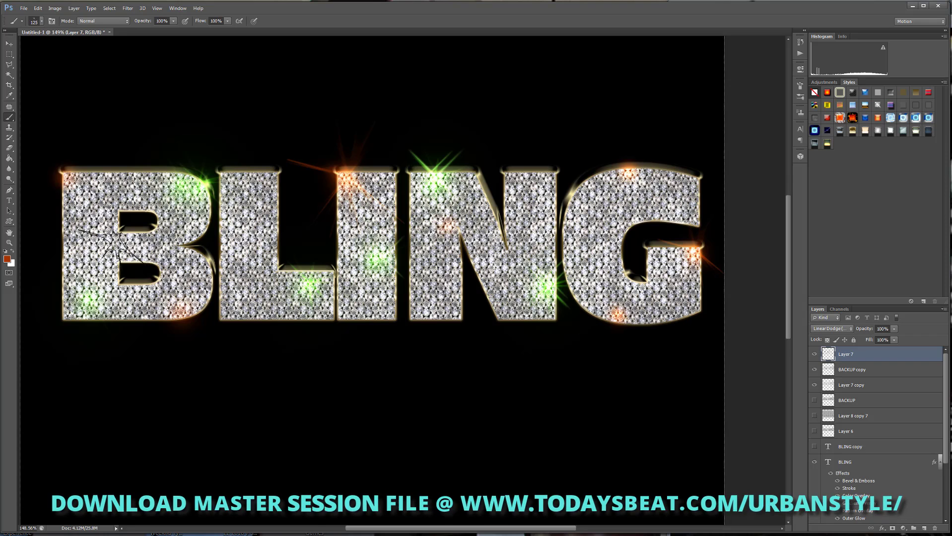
- Set the foreground colour to light peach (ffba98) and stamp small starbursts over the G's upper and lower glows and on the B and L, down to 80 px
{"action": "left_click", "coordinate": [7, 259]}
{"action": "left_click", "coordinate": [519, 273]}
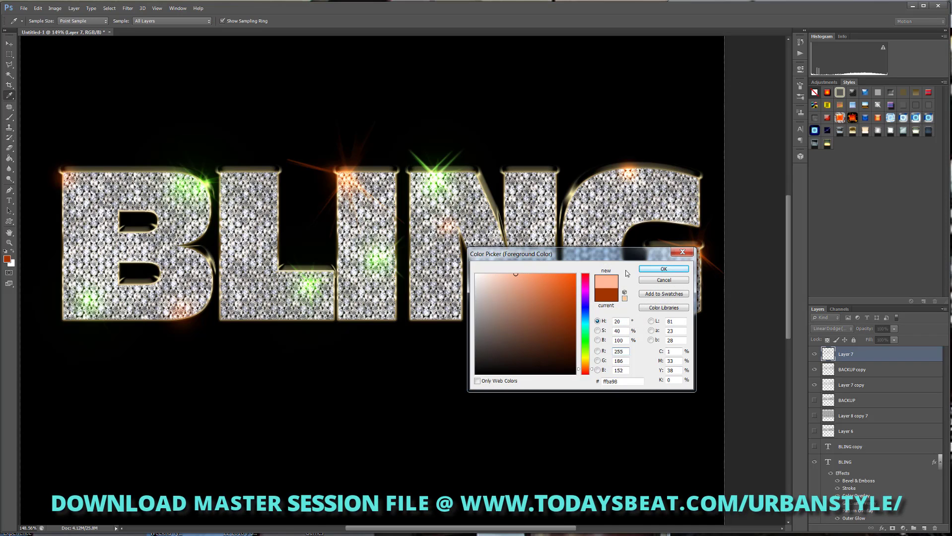
{"action": "left_click", "coordinate": [664, 269]}
{"action": "key", "text": "bracketleft"}
{"action": "key", "text": "bracketleft"}
{"action": "key", "text": "bracketleft"}
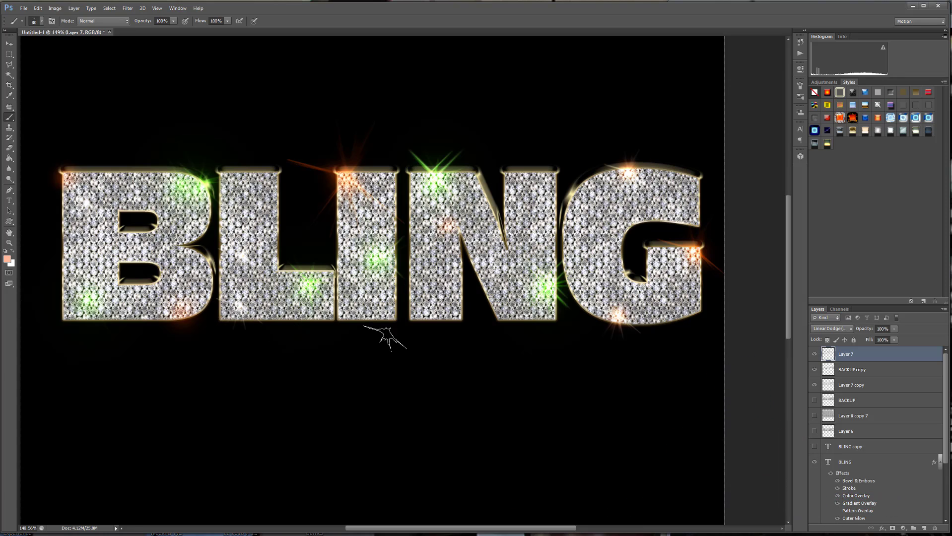
- Compare the sparkle colours with the reference photo and set the foreground colour to dark gold (4b3700) for the brush
{"action": "left_click", "coordinate": [8, 259]}
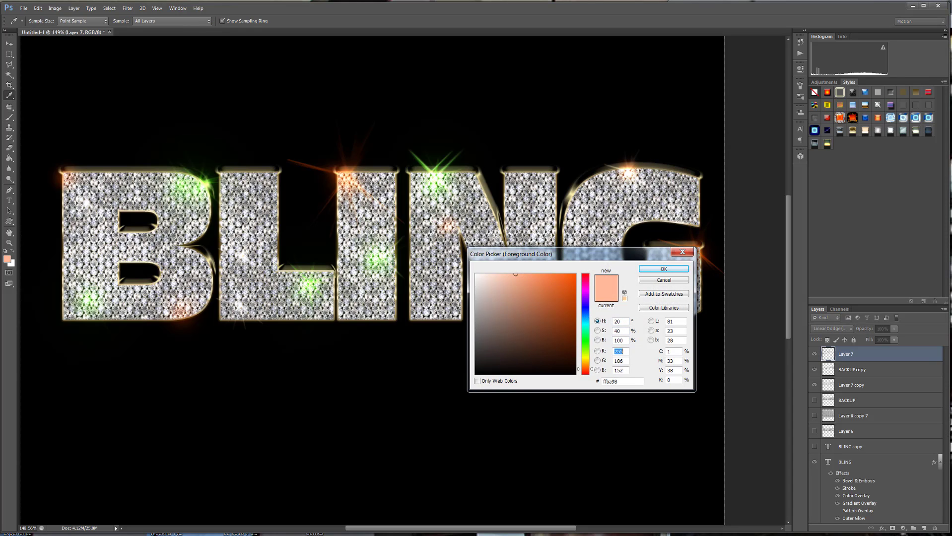
{"action": "key", "text": "alt+Tab"}
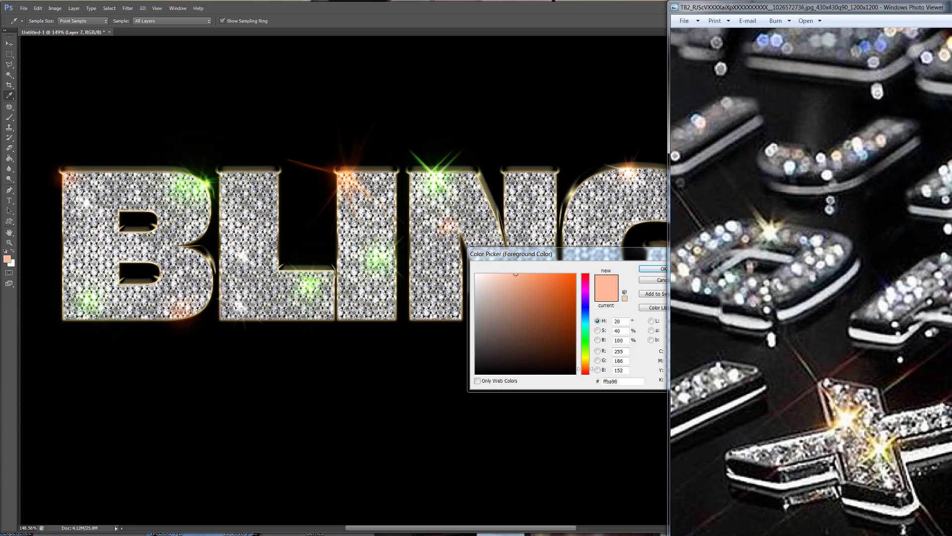
{"action": "left_click", "coordinate": [598, 256]}
{"action": "left_click", "coordinate": [588, 363]}
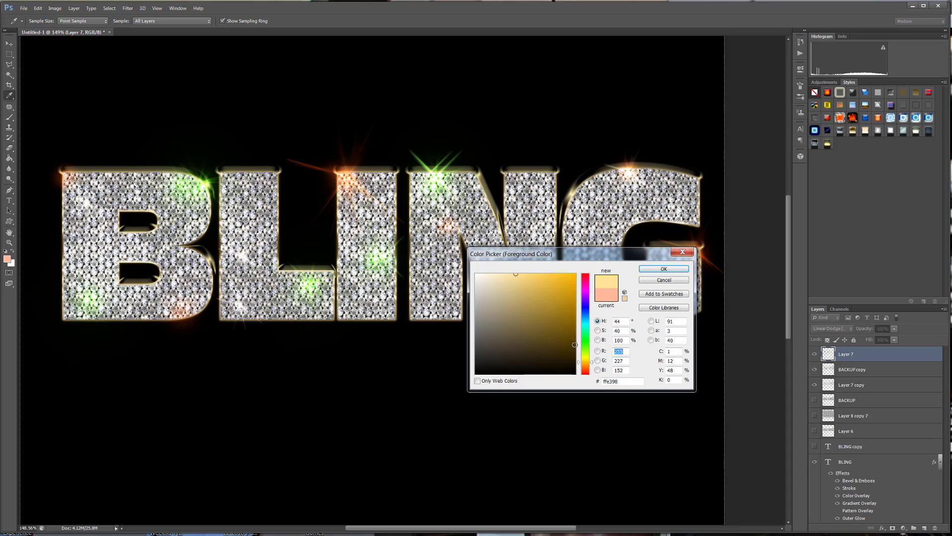
{"action": "left_click", "coordinate": [663, 269]}
{"action": "key", "text": "b"}
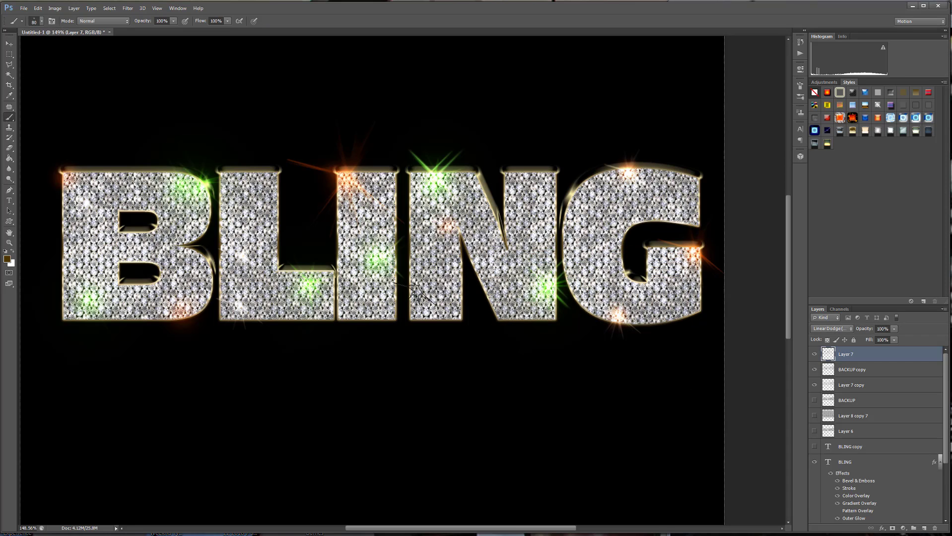
- Stamp small gold starbursts across the N, I, L and B with the brush at 80 px
{"action": "left_click", "coordinate": [415, 293]}
{"action": "left_click", "coordinate": [367, 303]}
{"action": "left_click", "coordinate": [358, 218]}
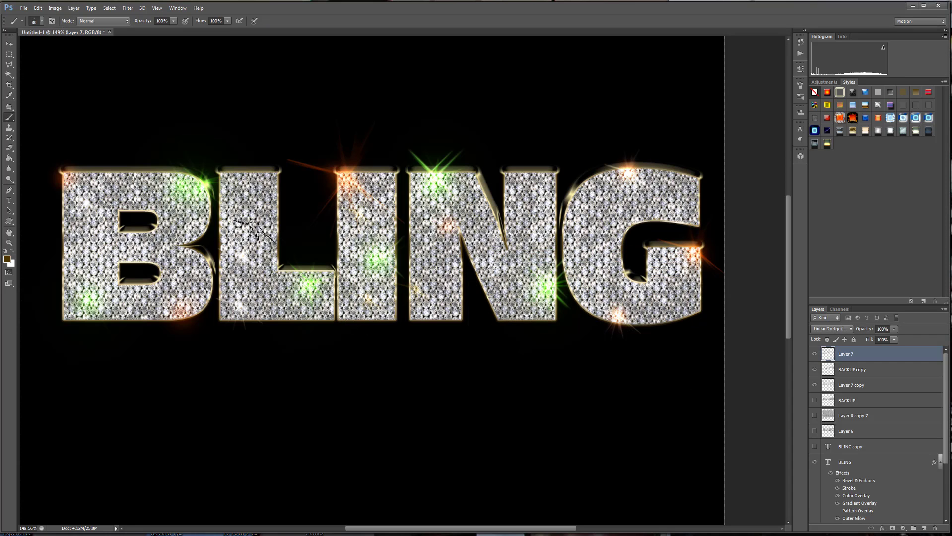
{"action": "left_click", "coordinate": [253, 219]}
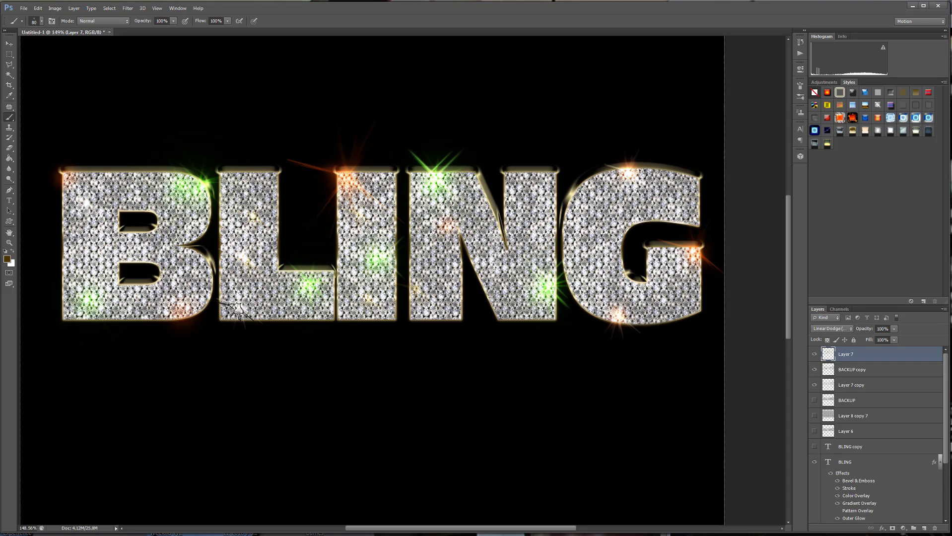
{"action": "left_click", "coordinate": [238, 305]}
{"action": "left_click", "coordinate": [167, 252]}
{"action": "left_click", "coordinate": [99, 251]}
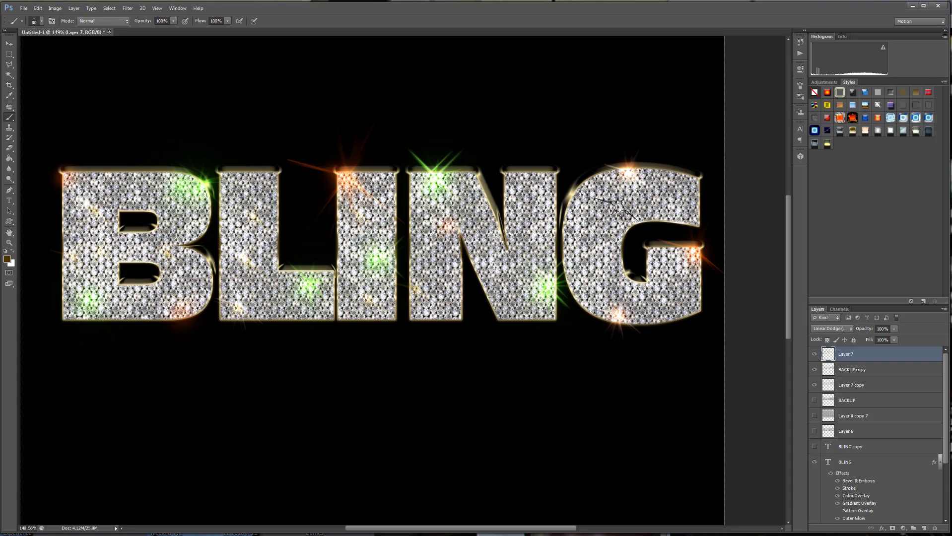
- Set the foreground colour to a brighter gold (805d00) and choose the soft round tip at the start of the brush presets
{"action": "left_click", "coordinate": [7, 259]}
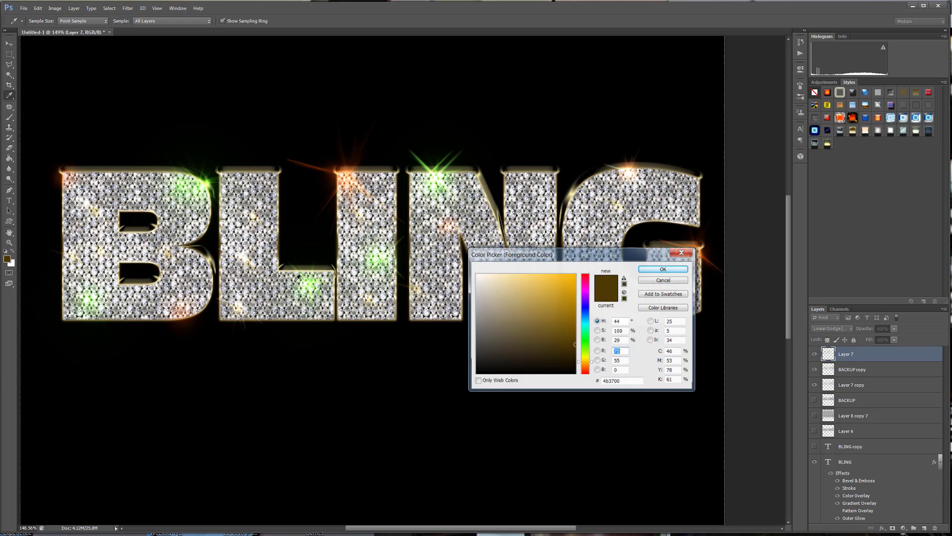
{"action": "left_click_drag", "start_coordinate": [571, 326], "coordinate": [577, 323]}
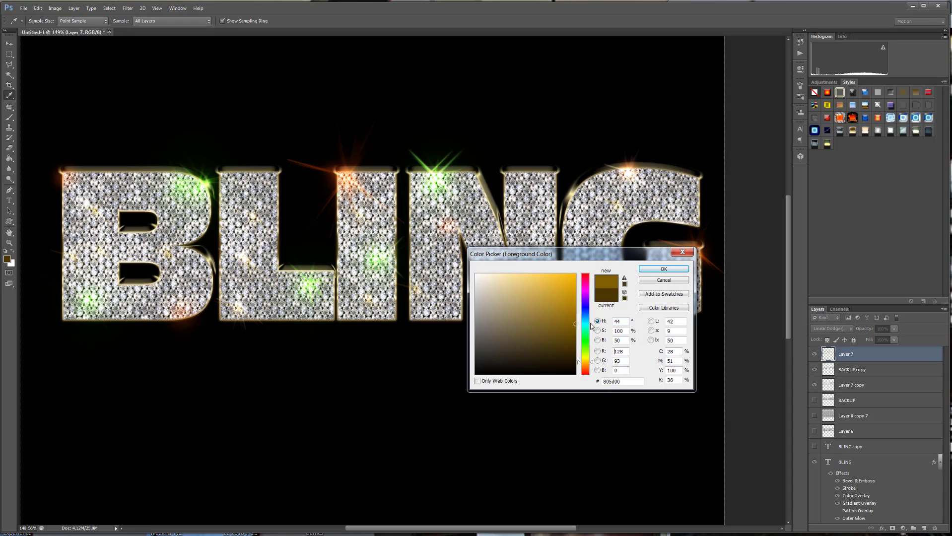
{"action": "left_click", "coordinate": [651, 271]}
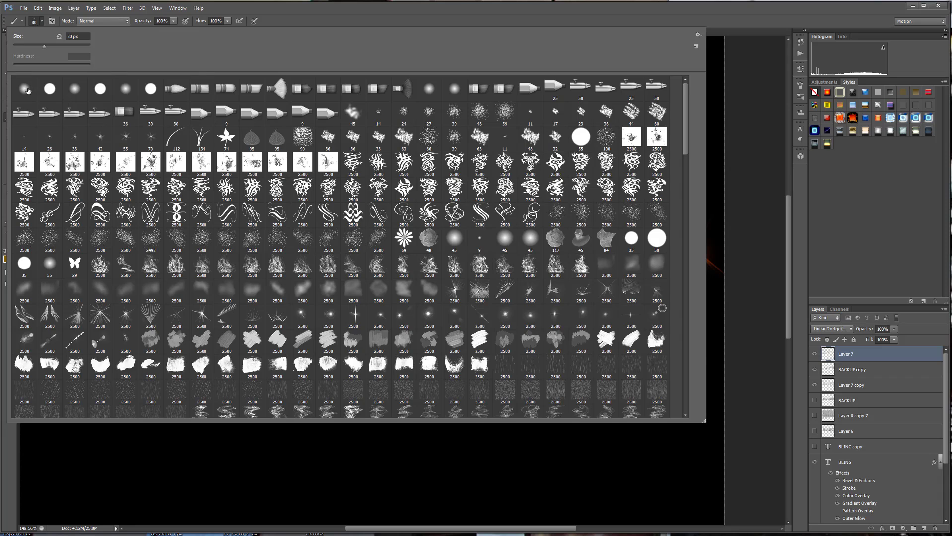
{"action": "double_click", "coordinate": [25, 89]}
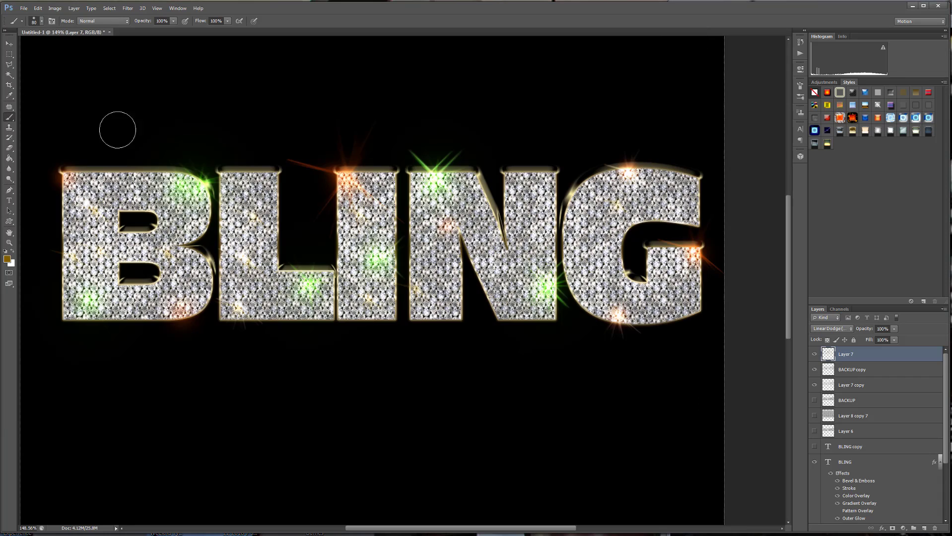
- Dab small soft yellow glows on the B's upper corner and outer edge, the L, and the N's upper and lower ends, using 40 to 50 px
{"action": "left_click", "coordinate": [78, 202]}
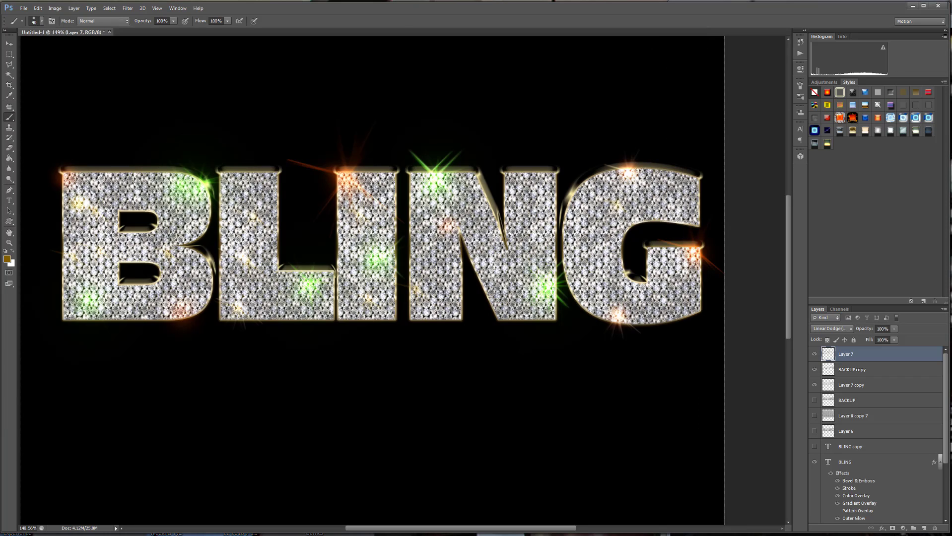
{"action": "left_click", "coordinate": [204, 261]}
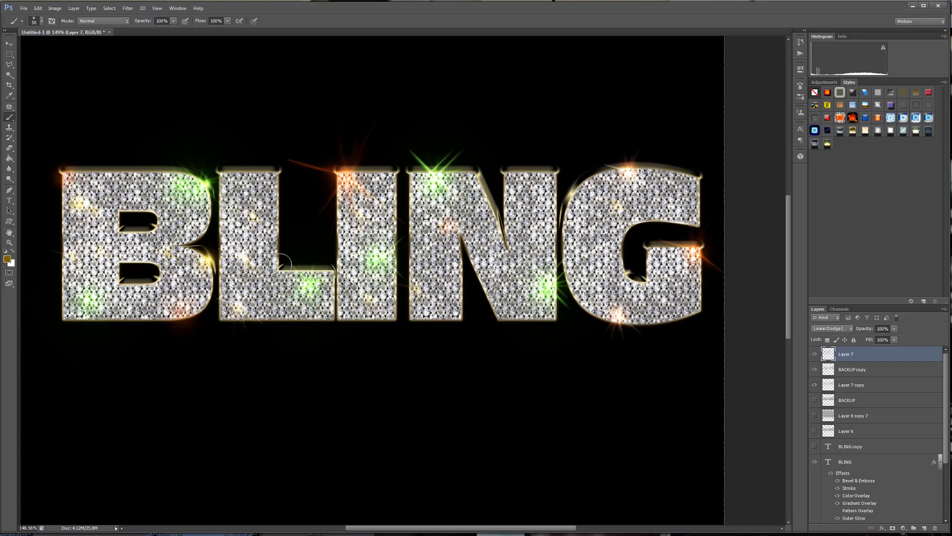
{"action": "left_click", "coordinate": [244, 258]}
{"action": "left_click", "coordinate": [542, 179]}
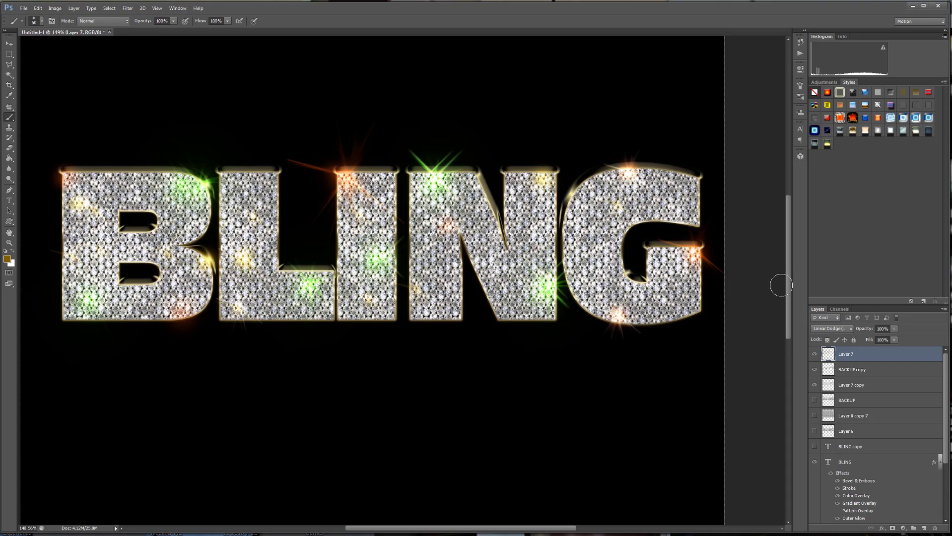
{"action": "left_click", "coordinate": [436, 315]}
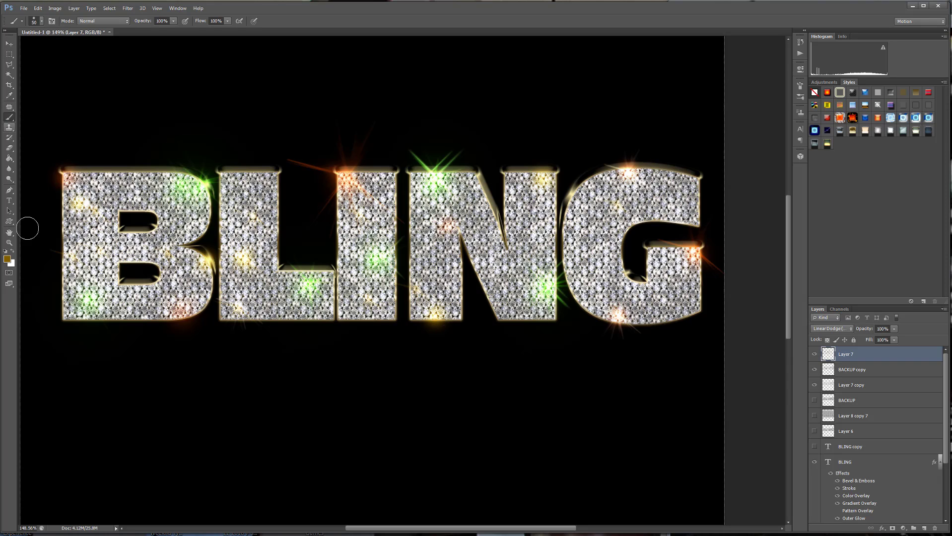
- Set the foreground colour to bright golden yellow and choose the large crossed-ray star brush tip
{"action": "left_click", "coordinate": [7, 260]}
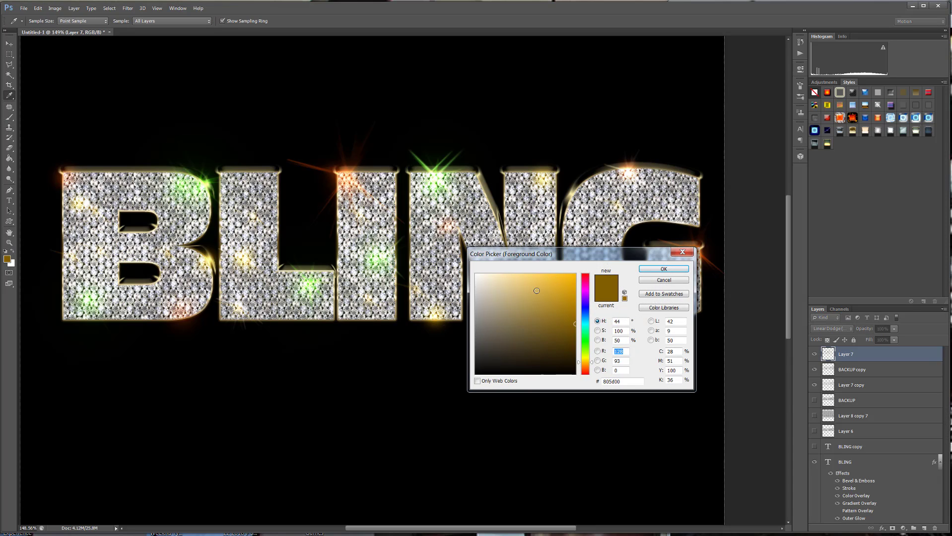
{"action": "left_click", "coordinate": [545, 291]}
{"action": "left_click", "coordinate": [663, 268]}
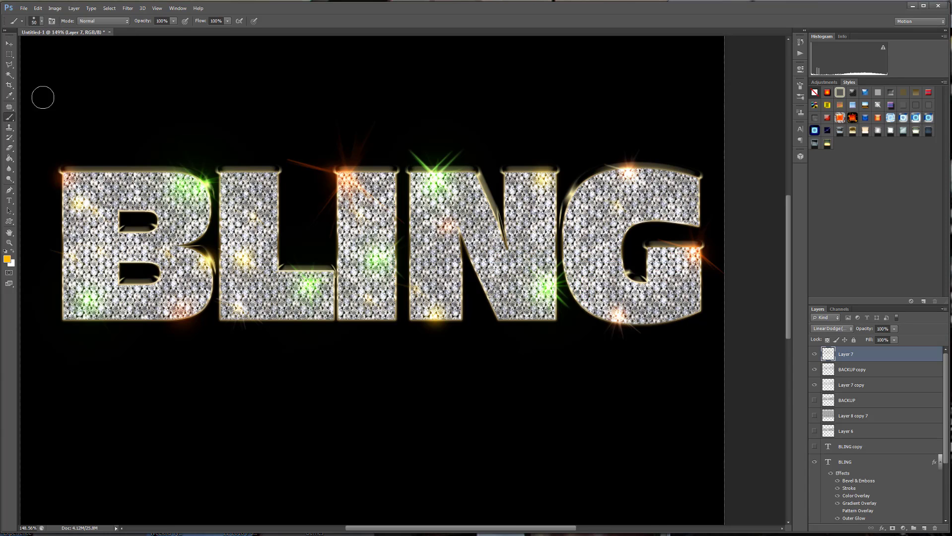
{"action": "right_click", "coordinate": [455, 161]}
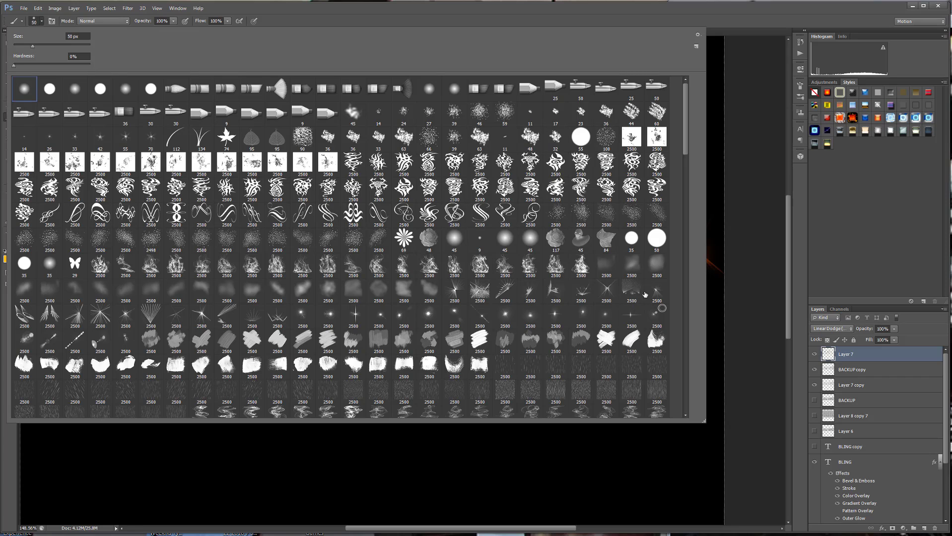
{"action": "left_click", "coordinate": [606, 291]}
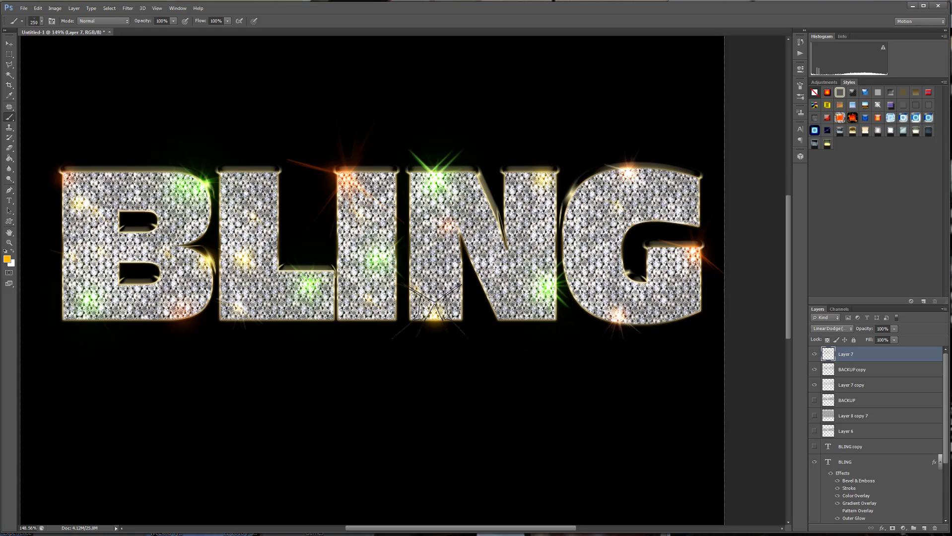
- Stamp golden crossed rays over the glow at the N's base at 250 px and on the G's upper part at 125 px
{"action": "left_click", "coordinate": [435, 316]}
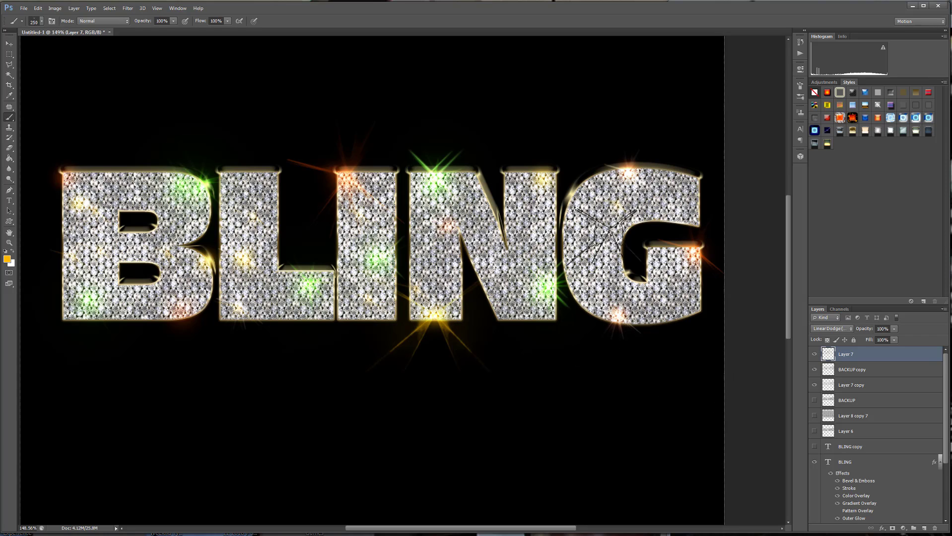
{"action": "key", "text": "bracketleft"}
{"action": "key", "text": "bracketleft"}
{"action": "key", "text": "bracketleft"}
{"action": "key", "text": "bracketleft"}
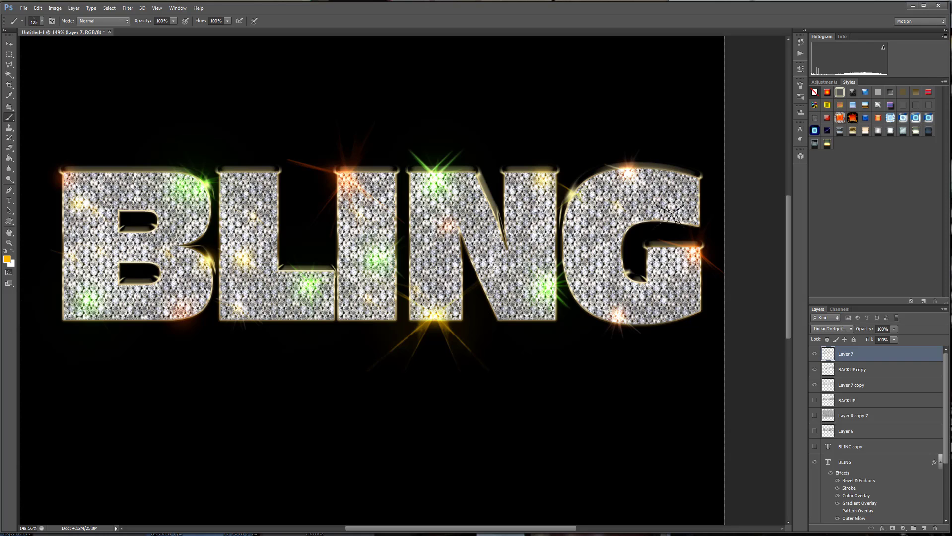
{"action": "left_click", "coordinate": [625, 210]}
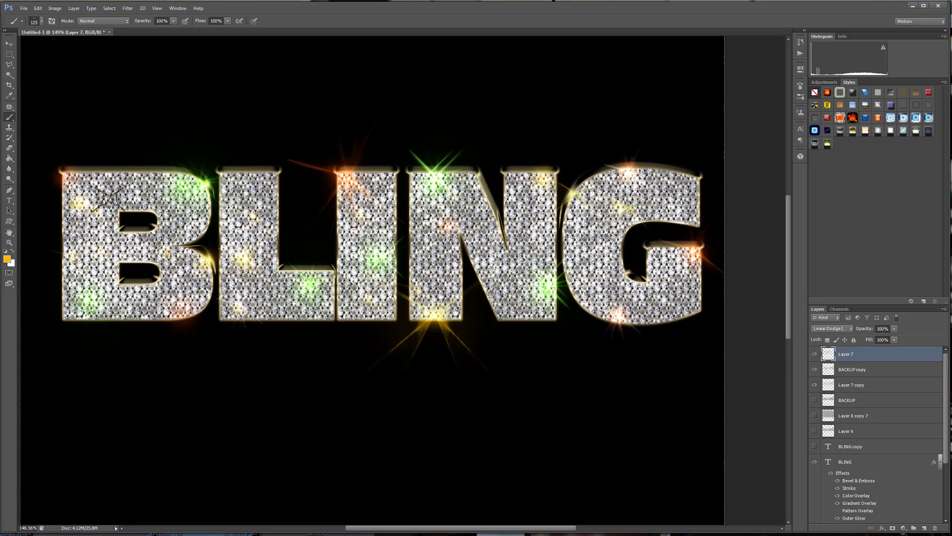
- Stamp golden crossed rays on the B's upper corner glow, and at 100 px on the L's stem and the L's upper corner
{"action": "left_click", "coordinate": [75, 201]}
{"action": "key", "text": "bracketright"}
{"action": "key", "text": "bracketright"}
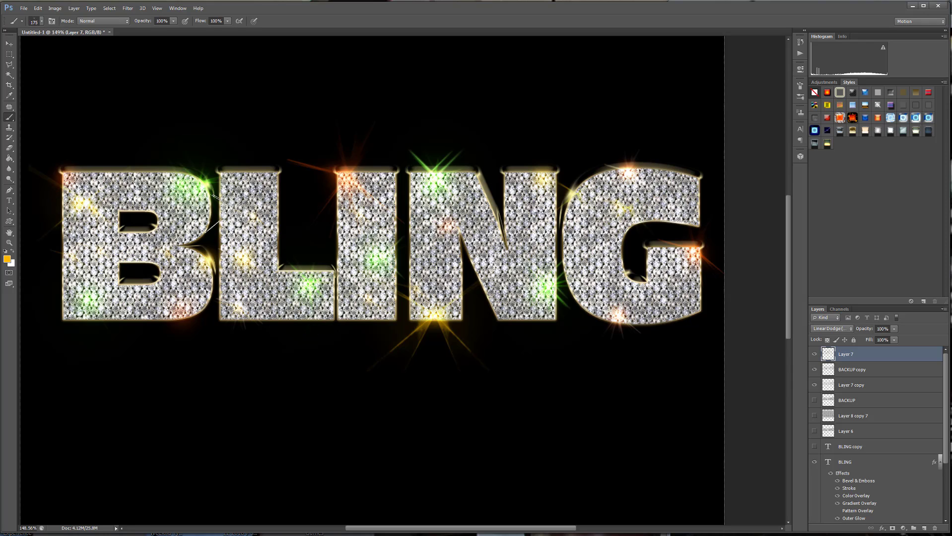
{"action": "key", "text": "bracketleft"}
{"action": "key", "text": "bracketleft"}
{"action": "key", "text": "bracketleft"}
{"action": "left_click", "coordinate": [252, 213]}
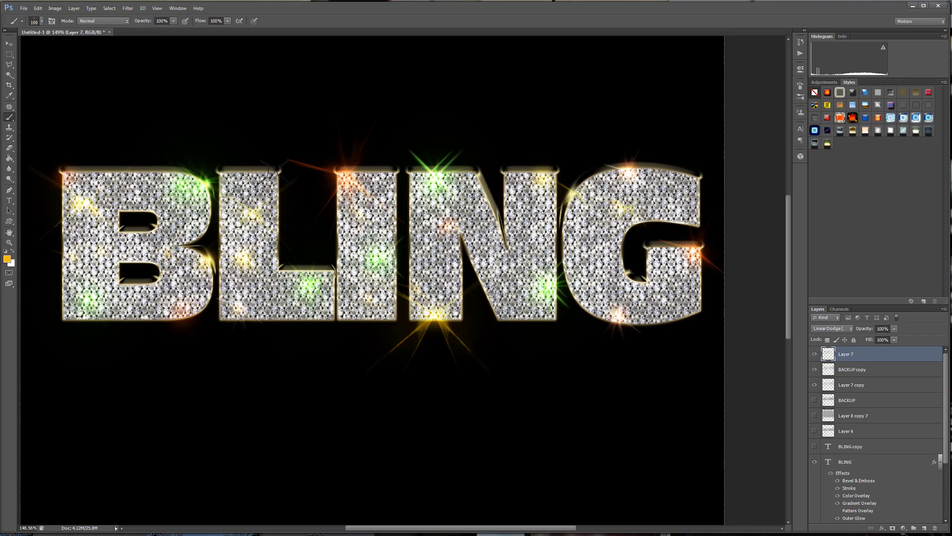
{"action": "left_click", "coordinate": [275, 173]}
{"action": "scroll", "coordinate": [496, 317], "scroll_direction": "down", "scroll_amount": 5}
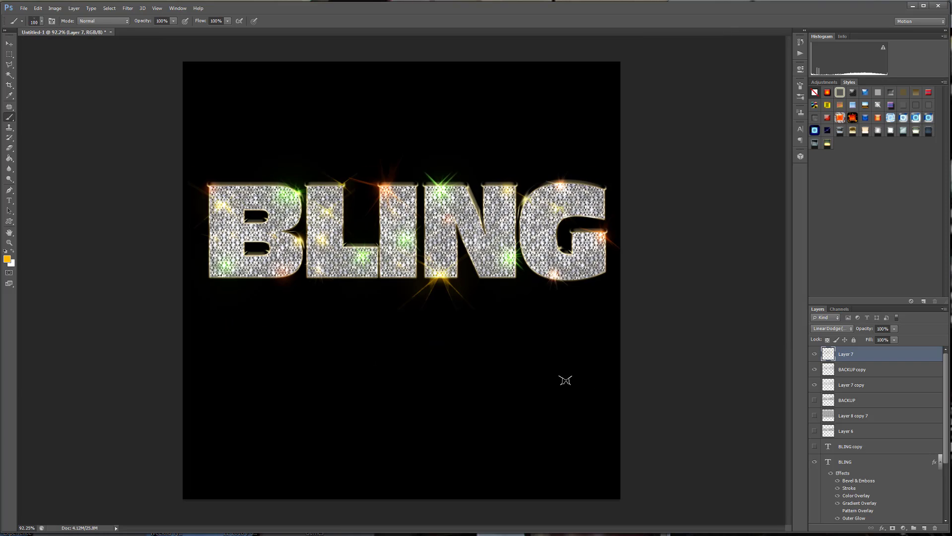
- Set the foreground colour to dark blue 03345a
{"action": "scroll", "coordinate": [612, 301], "scroll_direction": "up", "scroll_amount": 3}
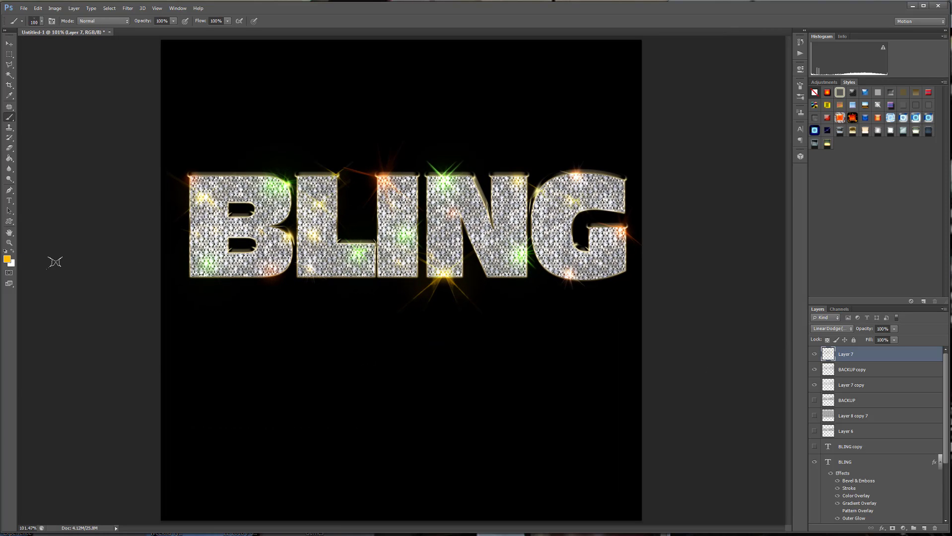
{"action": "left_click", "coordinate": [7, 258]}
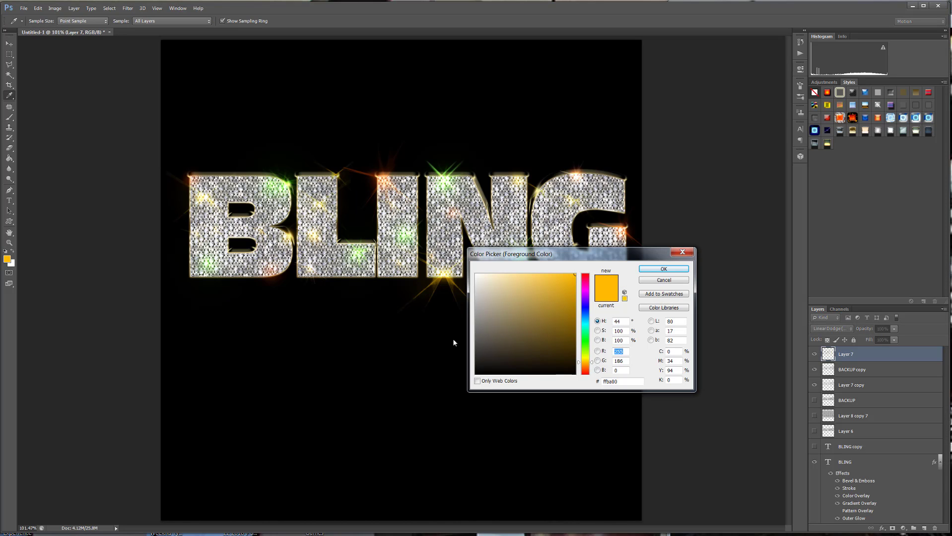
{"action": "left_click", "coordinate": [585, 318]}
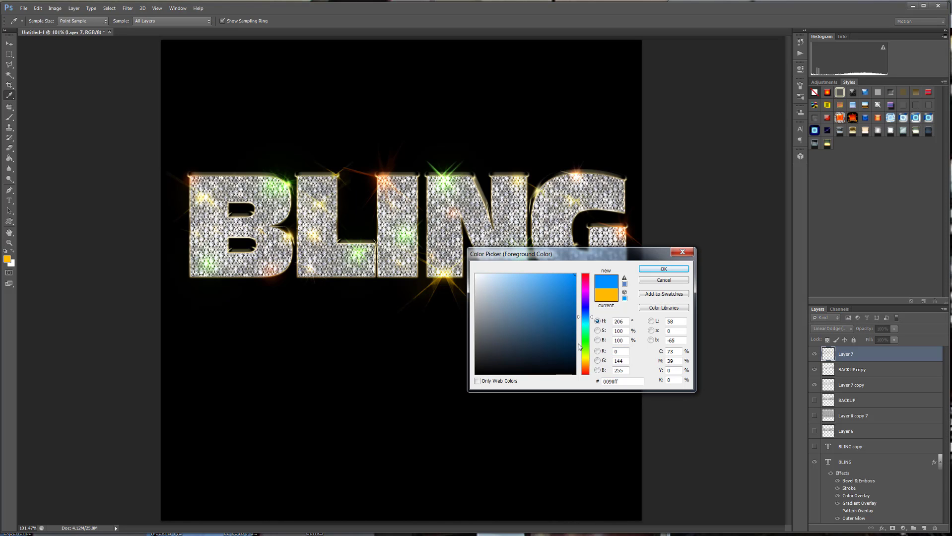
{"action": "left_click", "coordinate": [572, 339]}
{"action": "left_click", "coordinate": [663, 269]}
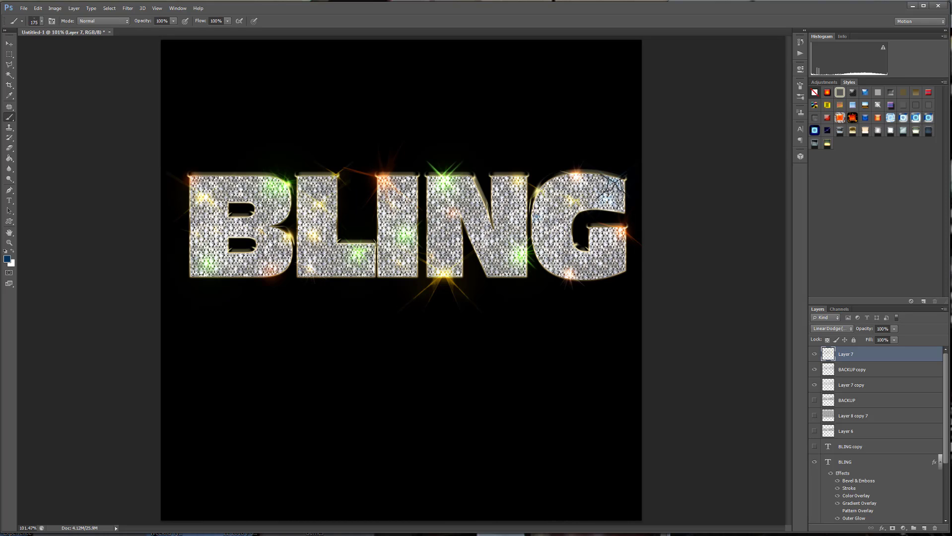
- Stamp faint dark blue crossed rays on the upper and lower parts of the N and on the L's stem
{"action": "left_click", "coordinate": [461, 201]}
{"action": "left_click", "coordinate": [453, 248]}
{"action": "left_click", "coordinate": [329, 224]}
- Choose the soft round brush tip, reduce it, and dab blue glows on the B's outer left edge and the upper I
{"action": "right_click", "coordinate": [121, 168]}
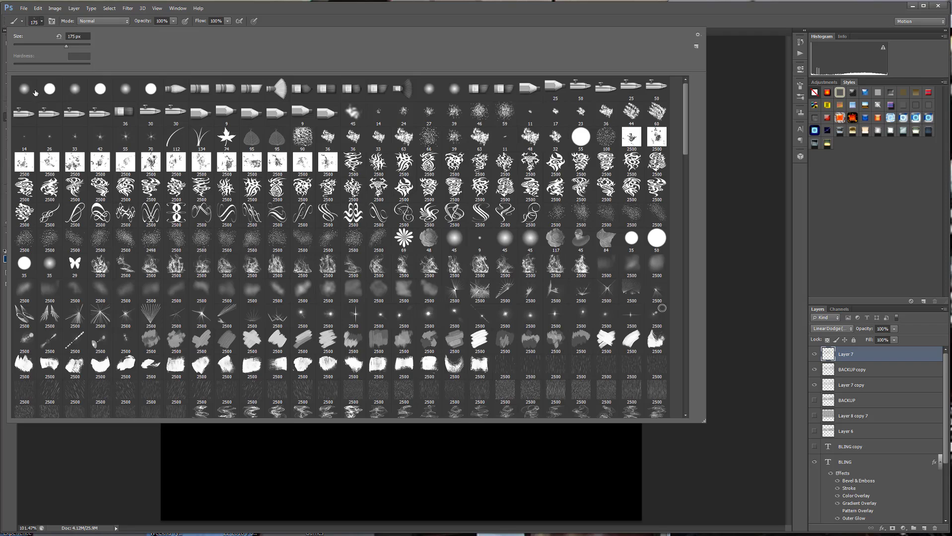
{"action": "double_click", "coordinate": [21, 88]}
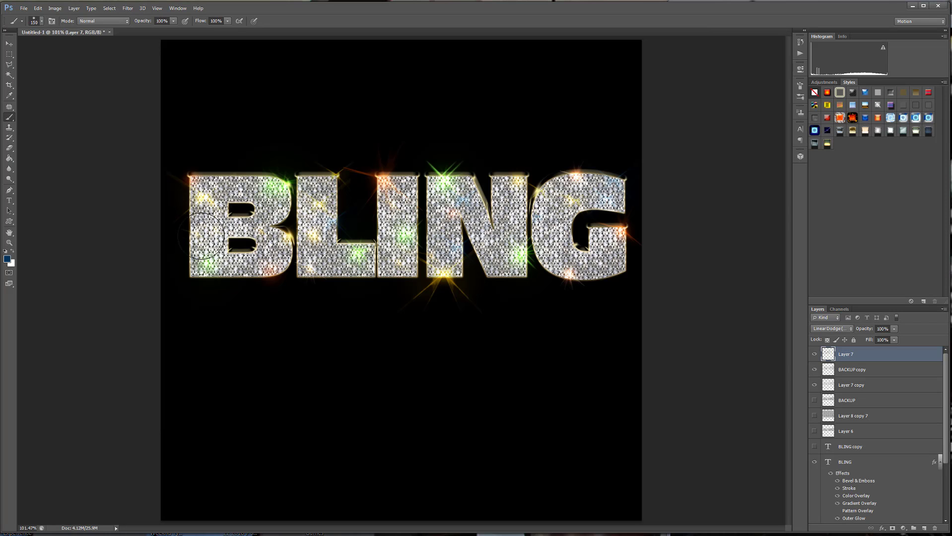
{"action": "key", "text": "bracketleft"}
{"action": "key", "text": "bracketleft"}
{"action": "key", "text": "bracketleft"}
{"action": "key", "text": "bracketleft"}
{"action": "key", "text": "bracketleft"}
{"action": "key", "text": "bracketleft"}
{"action": "left_click", "coordinate": [195, 243]}
{"action": "left_click", "coordinate": [384, 212]}
- Dab smaller blue glows on the N's diagonal and base and on the G, using 45 px and reducing the brush to 20 px
{"action": "key", "text": "bracketleft"}
{"action": "key", "text": "bracketleft"}
{"action": "key", "text": "bracketleft"}
{"action": "left_click", "coordinate": [489, 219]}
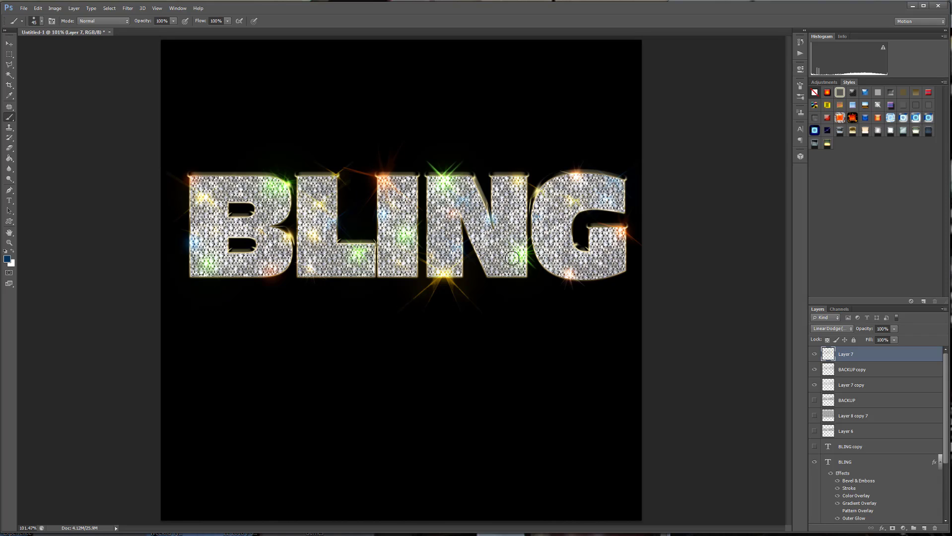
{"action": "left_click", "coordinate": [498, 269]}
{"action": "left_click", "coordinate": [559, 235]}
{"action": "key", "text": "bracketleft"}
{"action": "key", "text": "bracketleft"}
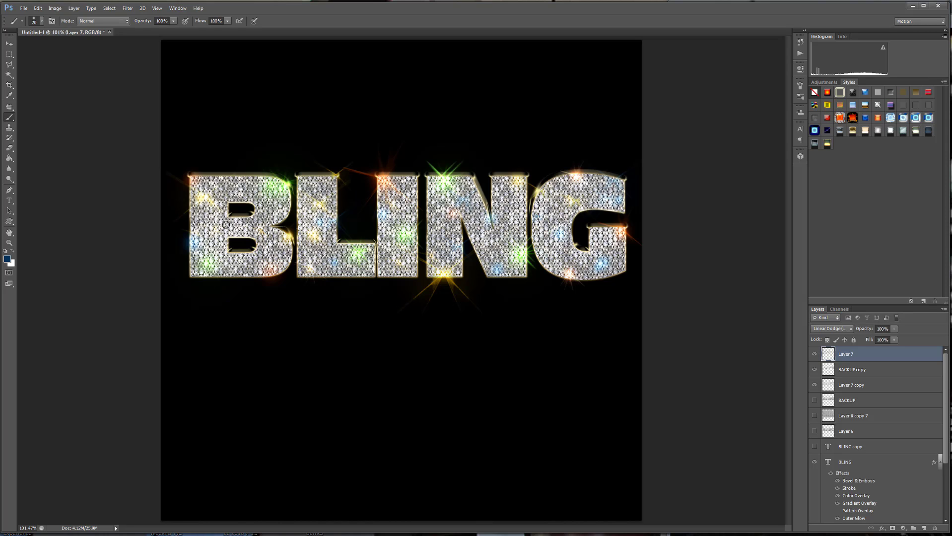
- Set the foreground colour to a brighter blue and return to the Brush tool
{"action": "left_click", "coordinate": [7, 259]}
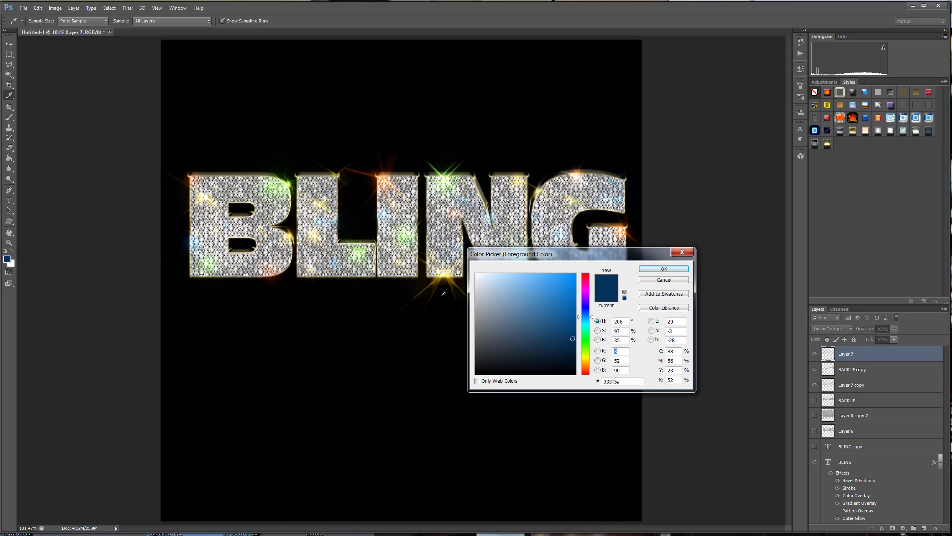
{"action": "left_click", "coordinate": [573, 303]}
{"action": "left_click", "coordinate": [660, 270]}
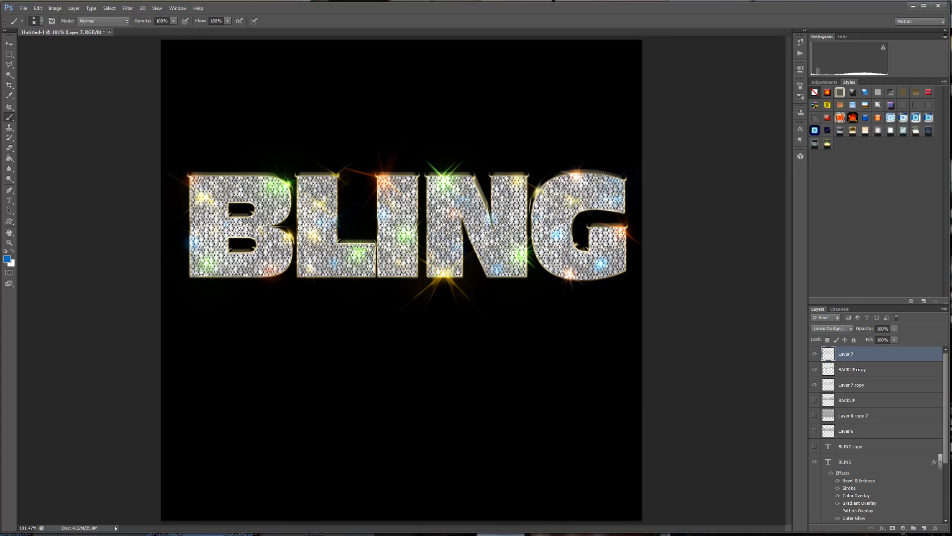
{"action": "key", "text": "v"}
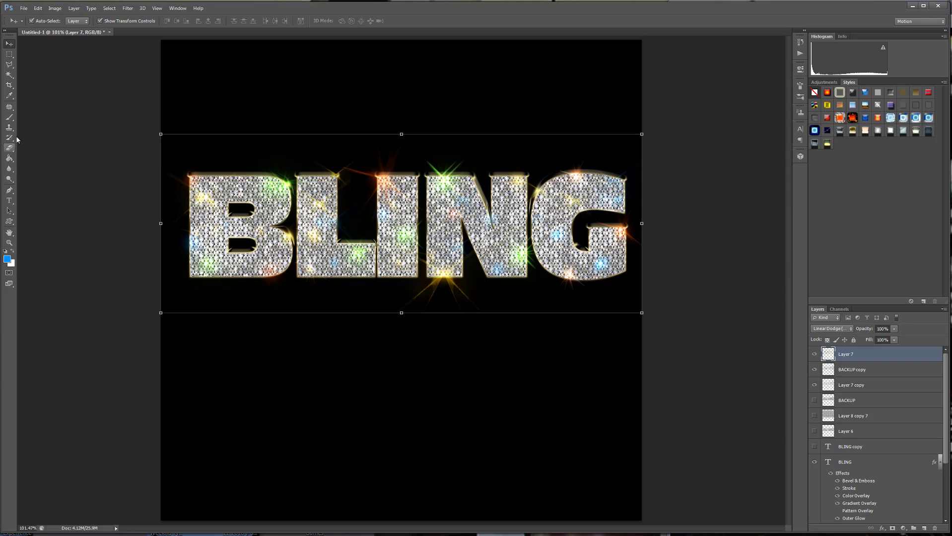
{"action": "left_click", "coordinate": [10, 118]}
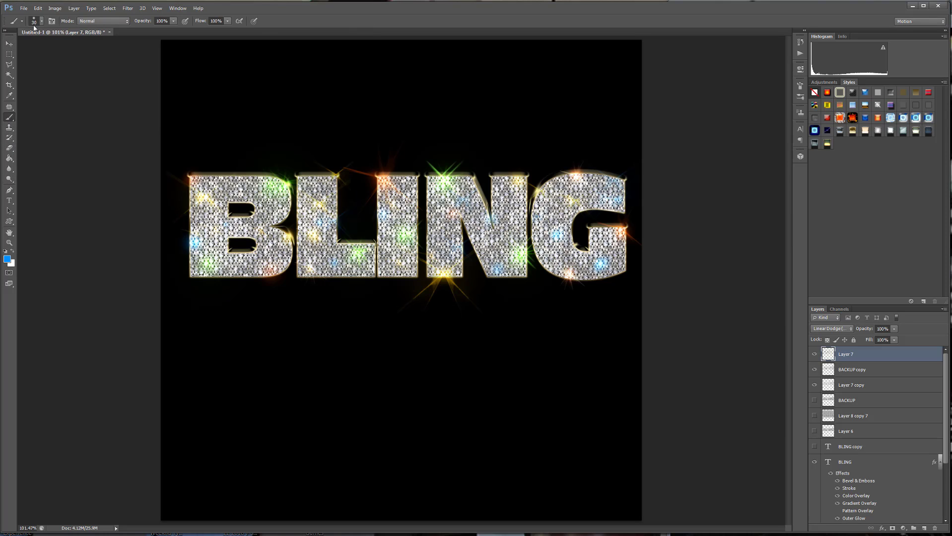
- Choose the spiky ray-burst brush tip and reduce its size to 150 px for the blue glow on the N's diagonal
{"action": "right_click", "coordinate": [525, 247]}
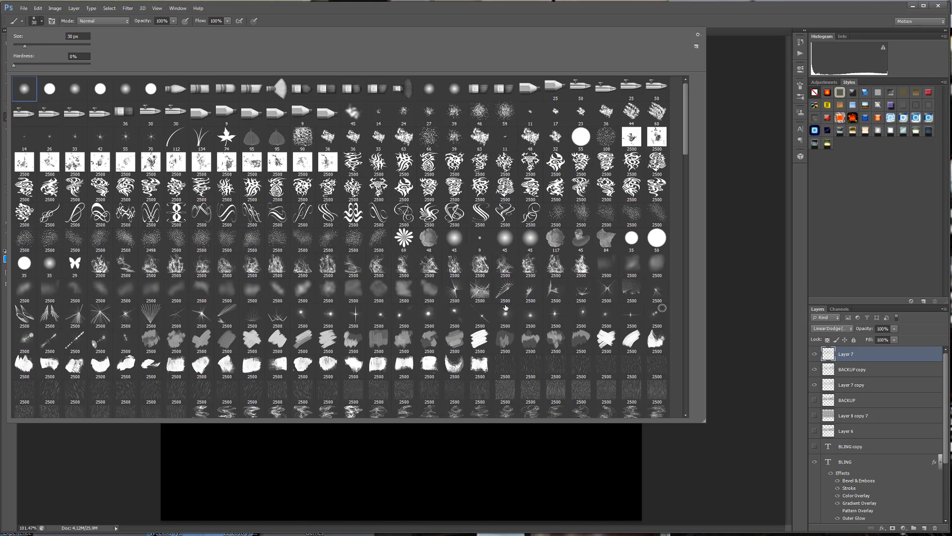
{"action": "double_click", "coordinate": [455, 288]}
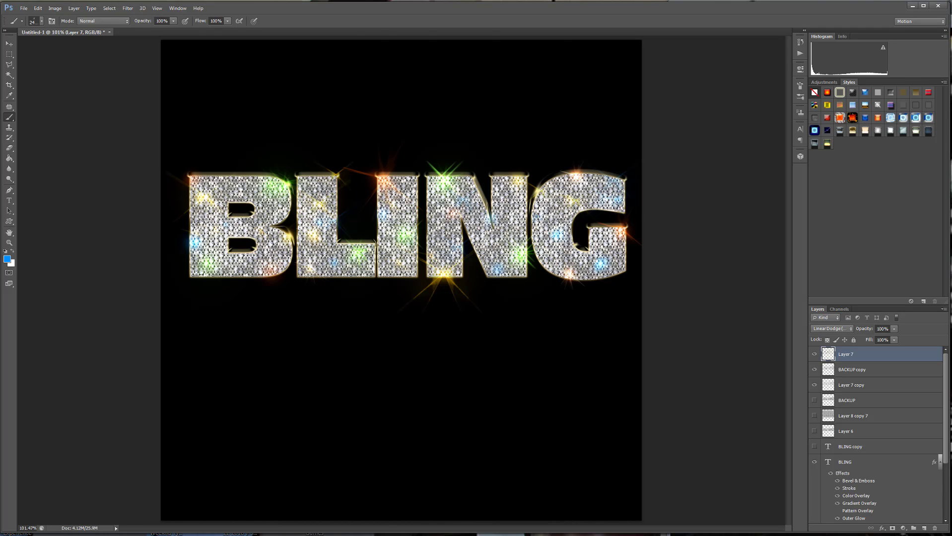
{"action": "key", "text": "bracketleft"}
{"action": "key", "text": "bracketleft"}
{"action": "key", "text": "bracketleft"}
{"action": "key", "text": "bracketleft"}
{"action": "key", "text": "bracketleft"}
{"action": "key", "text": "bracketleft"}
{"action": "key", "text": "bracketleft"}
{"action": "key", "text": "bracketleft"}
{"action": "key", "text": "bracketleft"}
{"action": "key", "text": "bracketleft"}
{"action": "key", "text": "bracketleft"}
{"action": "key", "text": "bracketleft"}
{"action": "key", "text": "bracketleft"}
{"action": "key", "text": "bracketleft"}
{"action": "key", "text": "bracketleft"}
{"action": "key", "text": "bracketleft"}
{"action": "key", "text": "bracketleft"}
{"action": "key", "text": "bracketleft"}
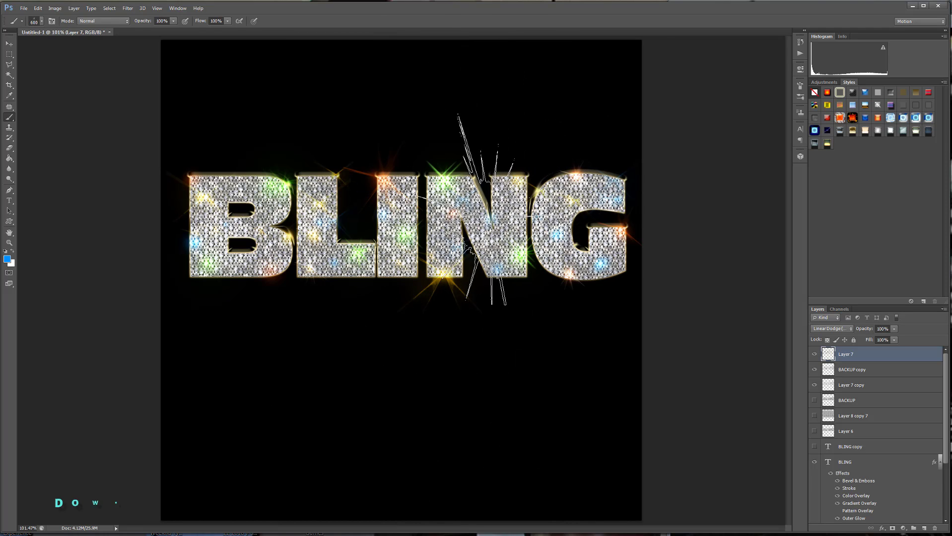
{"action": "key", "text": "bracketleft"}
{"action": "key", "text": "bracketleft"}
{"action": "key", "text": "bracketleft"}
{"action": "key", "text": "bracketleft"}
{"action": "key", "text": "bracketleft"}
{"action": "key", "text": "bracketleft"}
{"action": "key", "text": "bracketleft"}
{"action": "key", "text": "bracketleft"}
{"action": "key", "text": "bracketleft"}
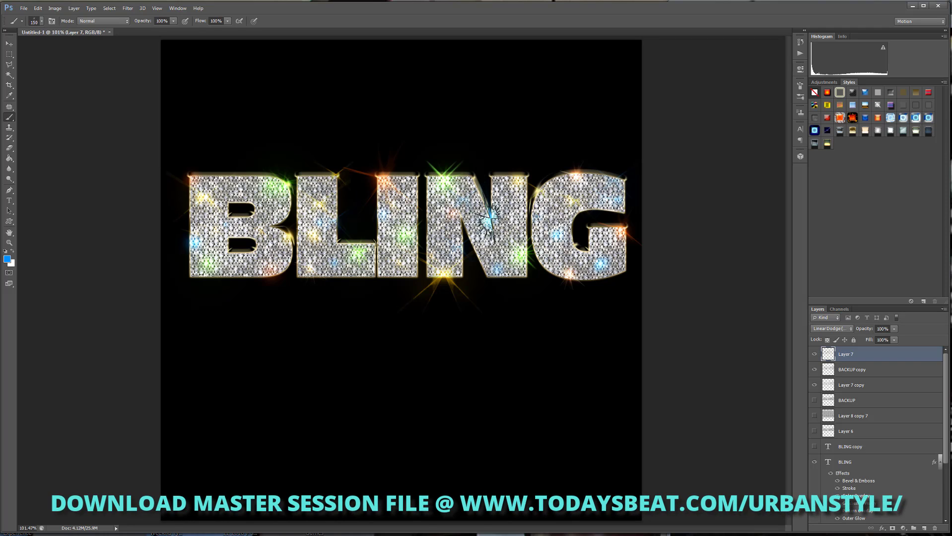
- Stamp blue ray bursts at 90 px on the G's lower glow and, reduced to 60 px, near the L's base
{"action": "key", "text": "bracketleft"}
{"action": "key", "text": "bracketleft"}
{"action": "key", "text": "bracketleft"}
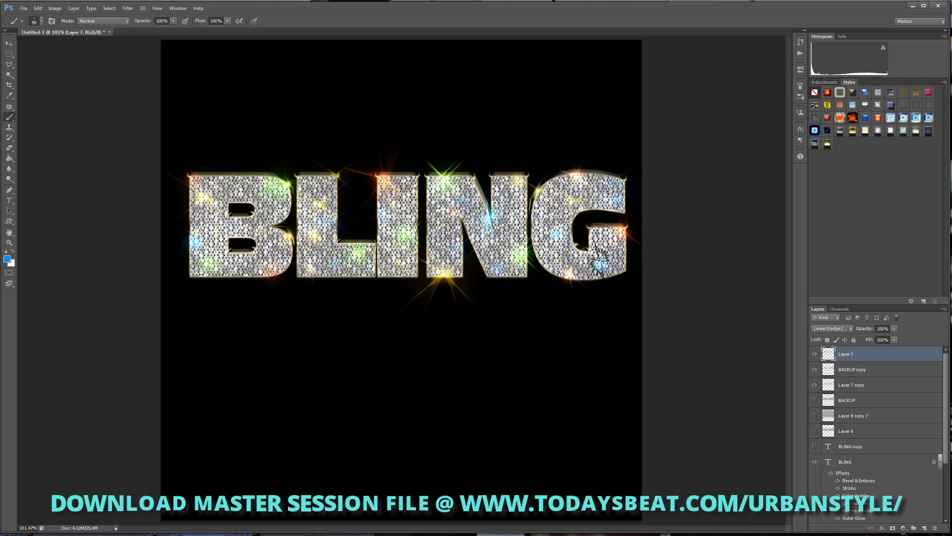
{"action": "left_click", "coordinate": [601, 262]}
{"action": "key", "text": "bracketleft"}
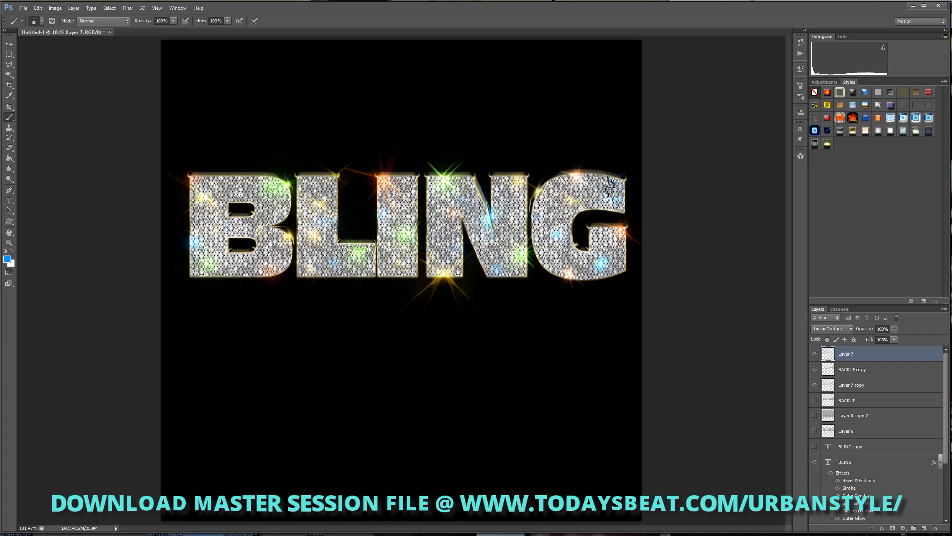
{"action": "key", "text": "bracketleft"}
{"action": "key", "text": "bracketleft"}
{"action": "scroll", "coordinate": [392, 297], "scroll_direction": "up", "scroll_amount": 2, "text": "alt"}
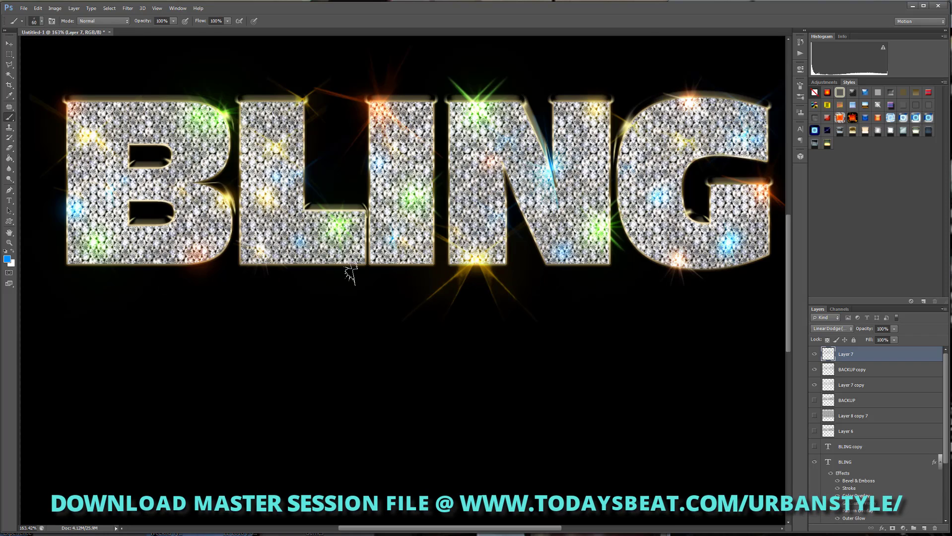
- Review the whole BLING artwork with no layer selected
{"action": "scroll", "coordinate": [570, 348], "scroll_direction": "down", "scroll_amount": 1, "text": "alt"}
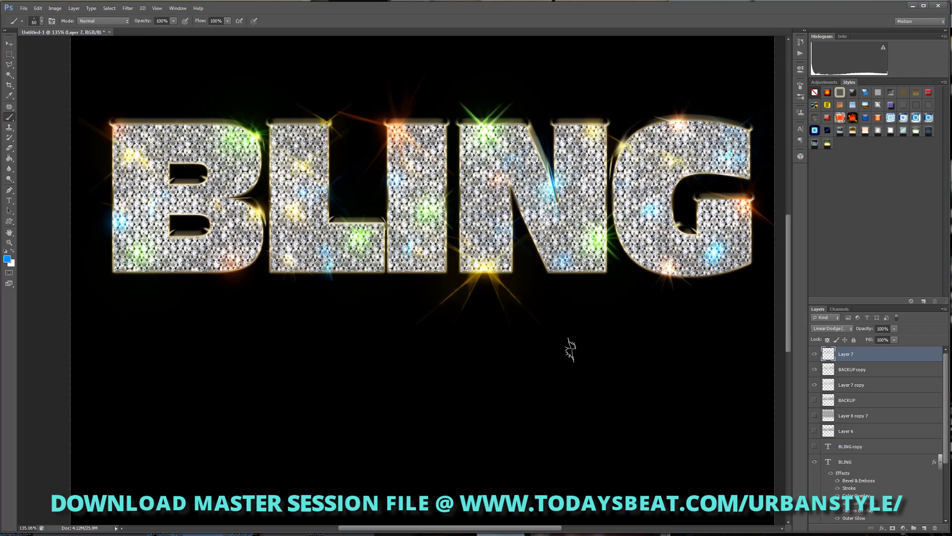
{"action": "scroll", "coordinate": [570, 347], "scroll_direction": "down", "scroll_amount": 3, "text": "alt"}
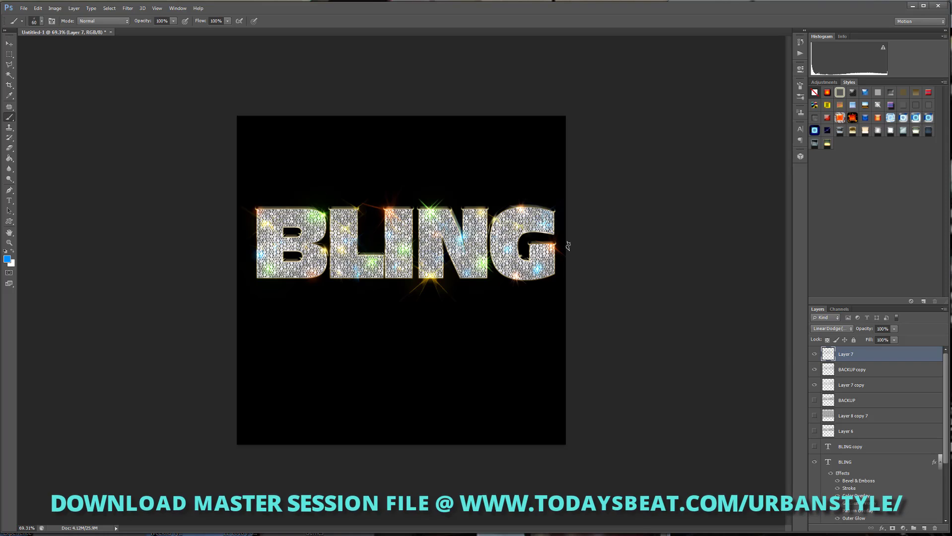
{"action": "scroll", "coordinate": [568, 245], "scroll_direction": "up", "scroll_amount": 2, "text": "alt"}
{"action": "scroll", "coordinate": [568, 246], "scroll_direction": "down", "scroll_amount": 1, "text": "alt"}
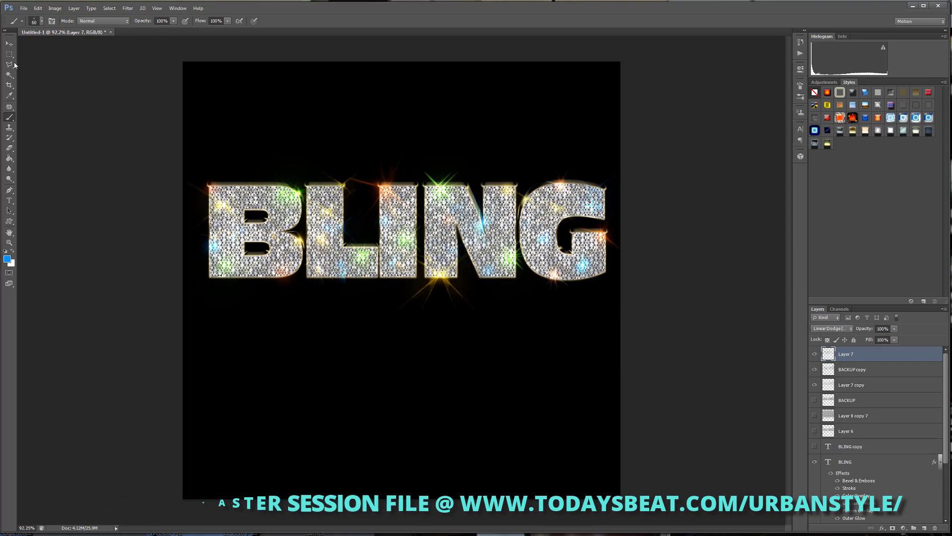
{"action": "left_click", "coordinate": [9, 43]}
{"action": "left_click", "coordinate": [699, 290]}
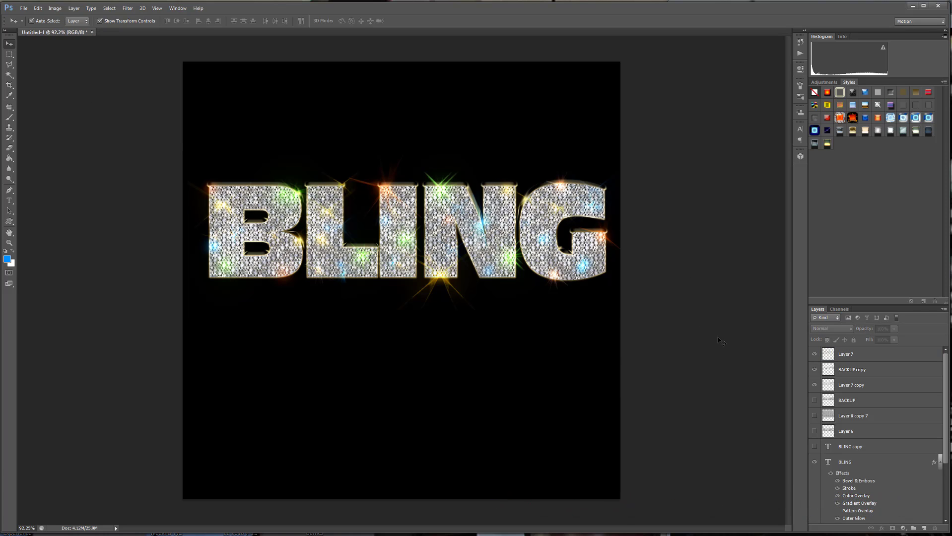
- Set the foreground colour to dark purple with hue 294 and add a new layer above Layer 7
{"action": "left_click", "coordinate": [8, 260]}
{"action": "left_click", "coordinate": [586, 293]}
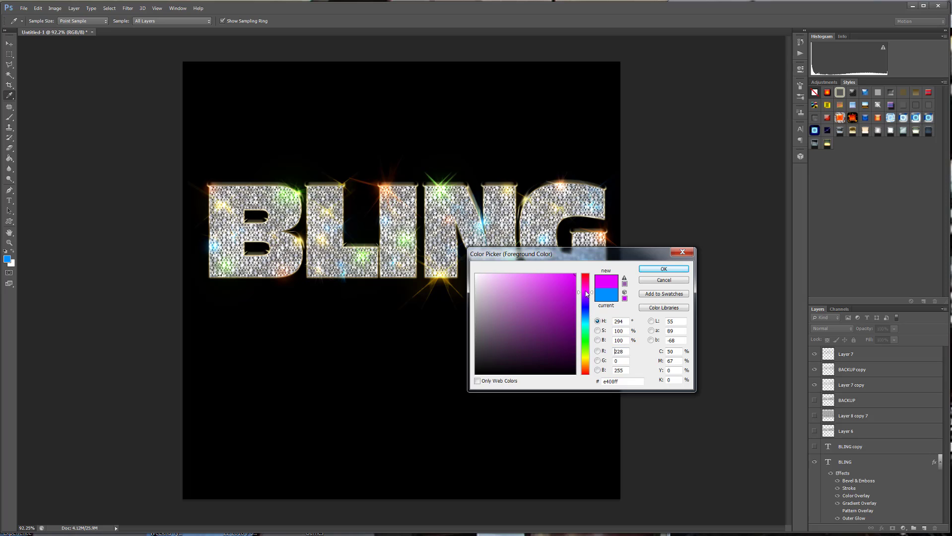
{"action": "left_click", "coordinate": [663, 268]}
{"action": "left_click", "coordinate": [534, 222]}
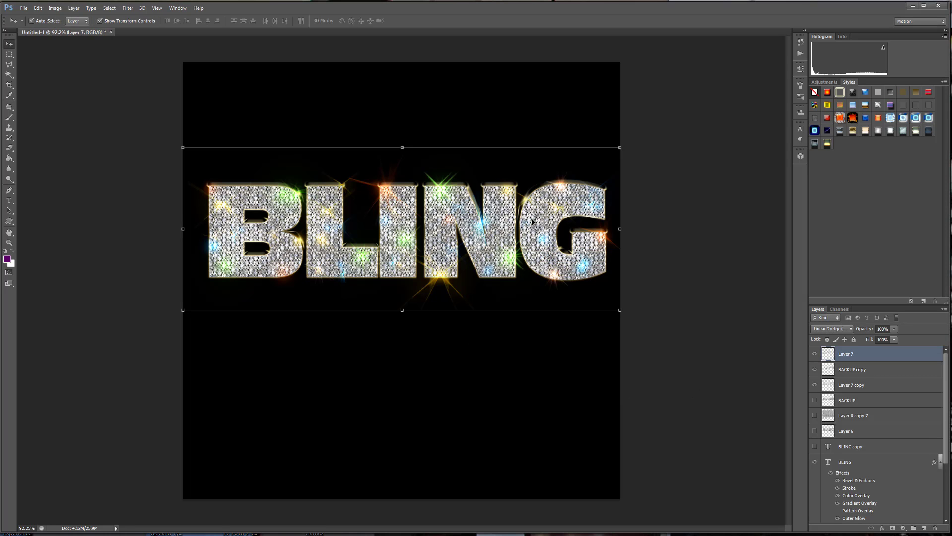
{"action": "left_click", "coordinate": [925, 526]}
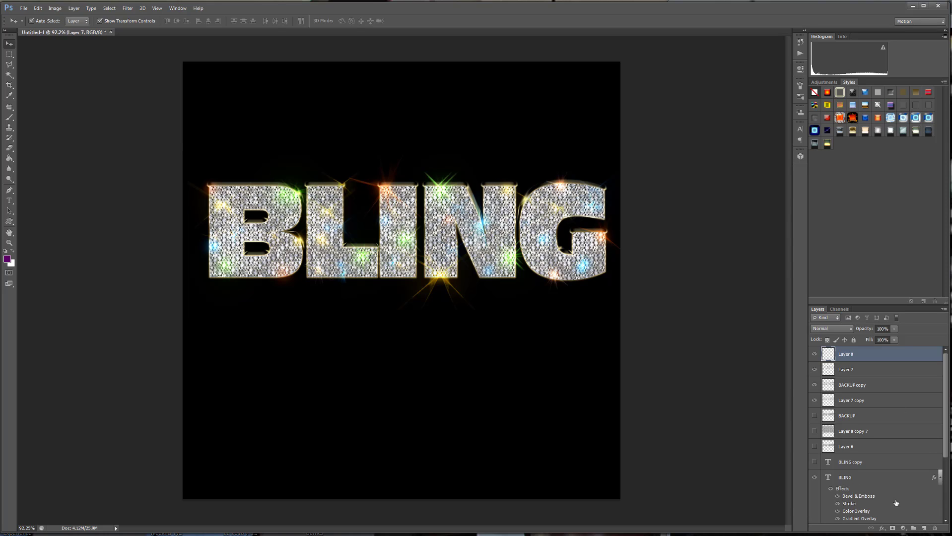
- Try a 60 px purple ray stamp on the B on the new layer and undo it
{"action": "left_click", "coordinate": [9, 117]}
{"action": "left_click", "coordinate": [258, 195]}
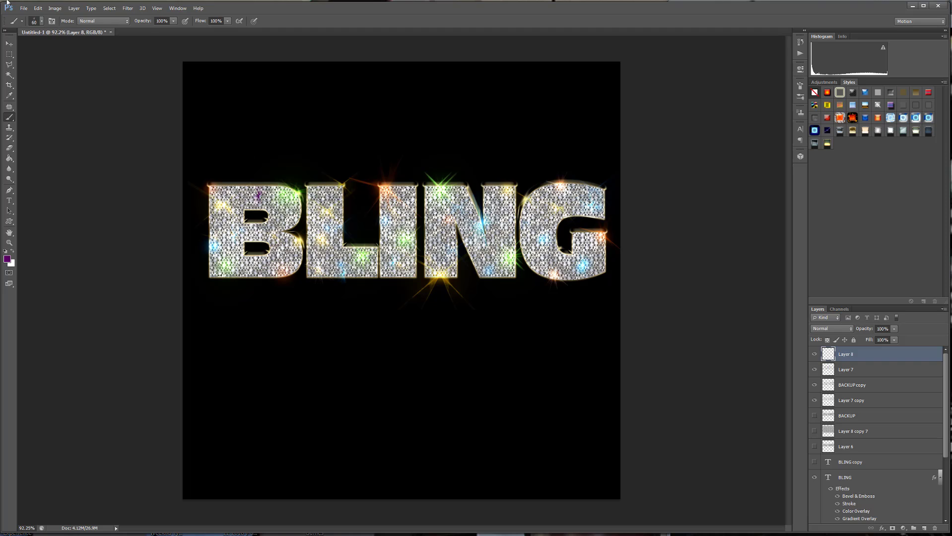
{"action": "left_click", "coordinate": [38, 8]}
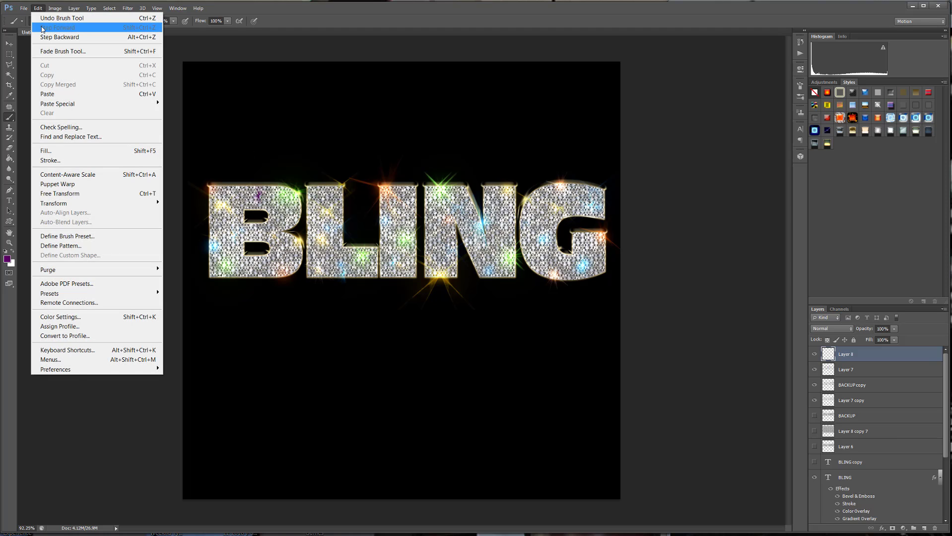
{"action": "left_click", "coordinate": [40, 39]}
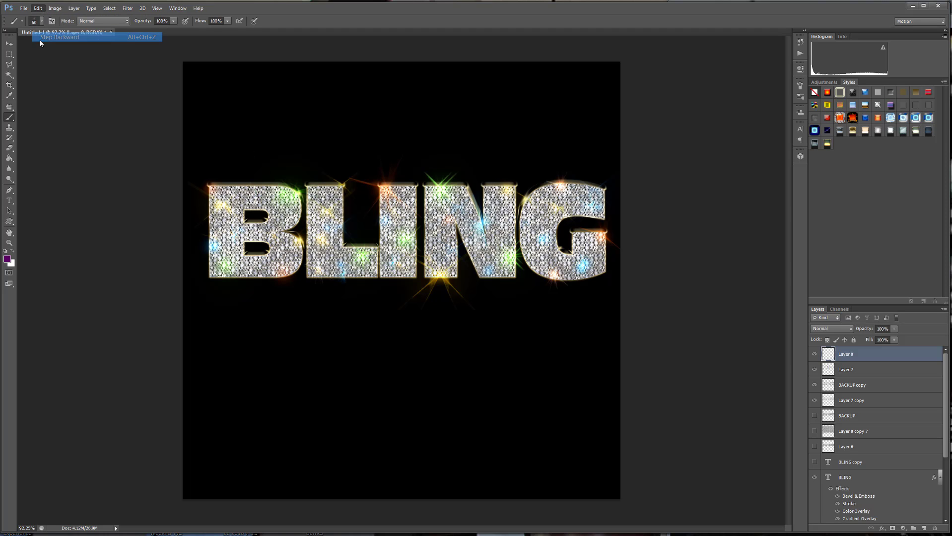
- On Layer 7, stamp faint purple rays on the B, I and N with the brush enlarged to 80 px
{"action": "left_click", "coordinate": [880, 372]}
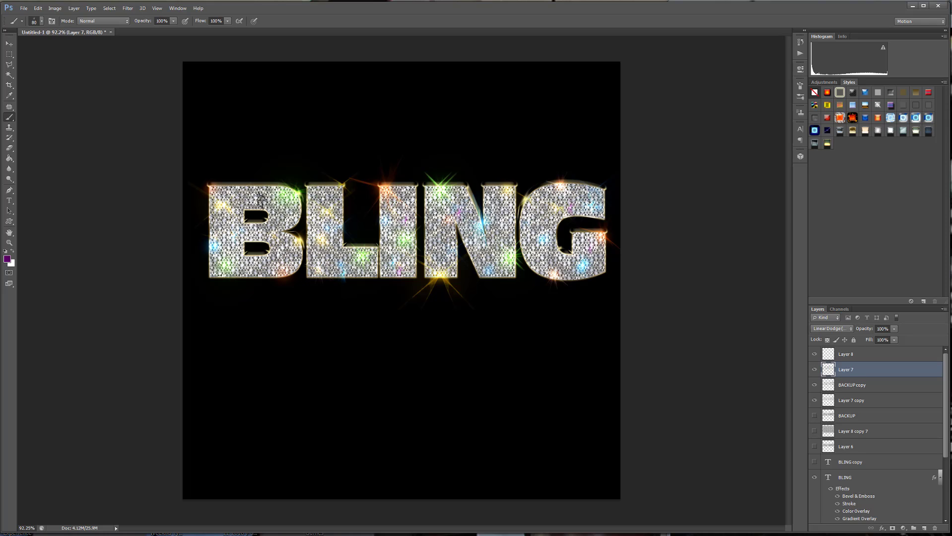
{"action": "key", "text": "bracketright"}
{"action": "key", "text": "bracketright"}
- Set the foreground colour to bright magenta
{"action": "left_click", "coordinate": [7, 259]}
{"action": "type", "text": "255"}
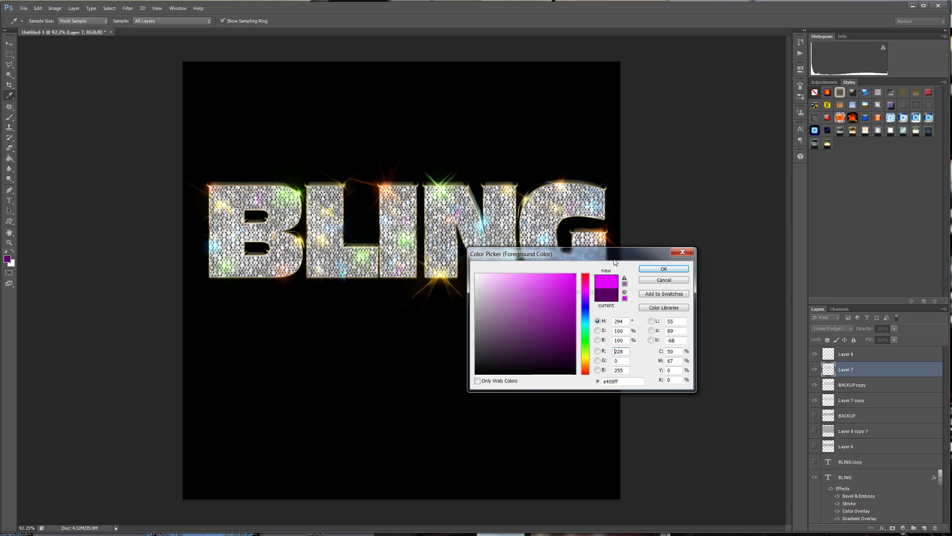
{"action": "left_click", "coordinate": [663, 269]}
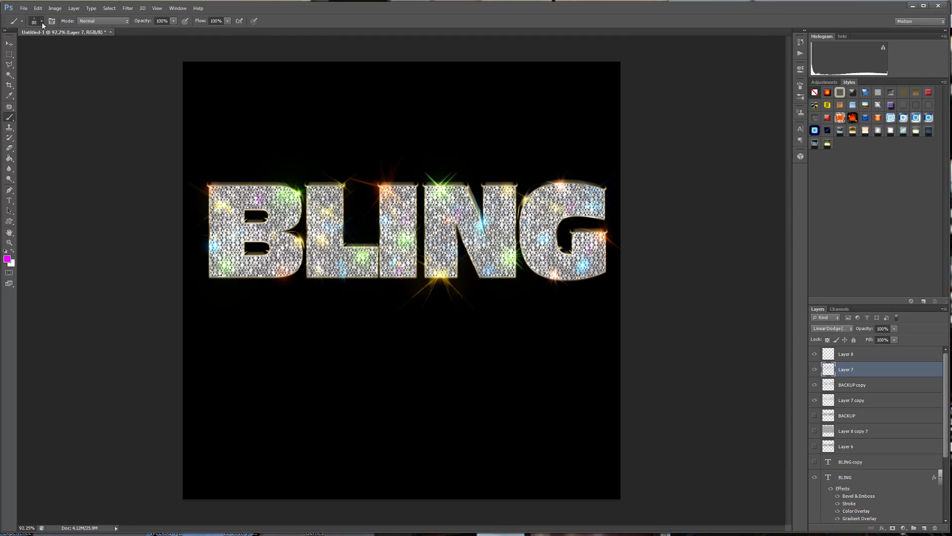
- Choose the soft round brush tip at 70 px and undo the last magenta dab
{"action": "right_click", "coordinate": [340, 162]}
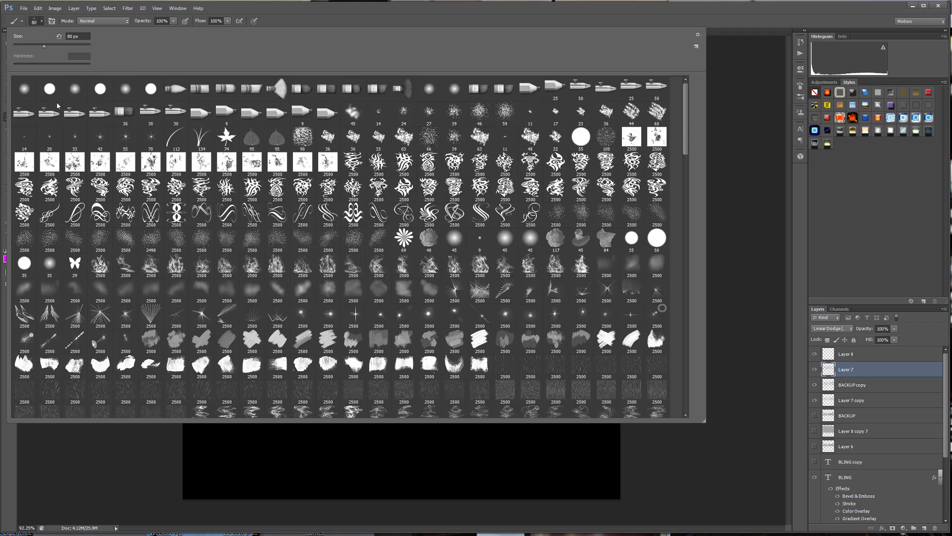
{"action": "double_click", "coordinate": [23, 88]}
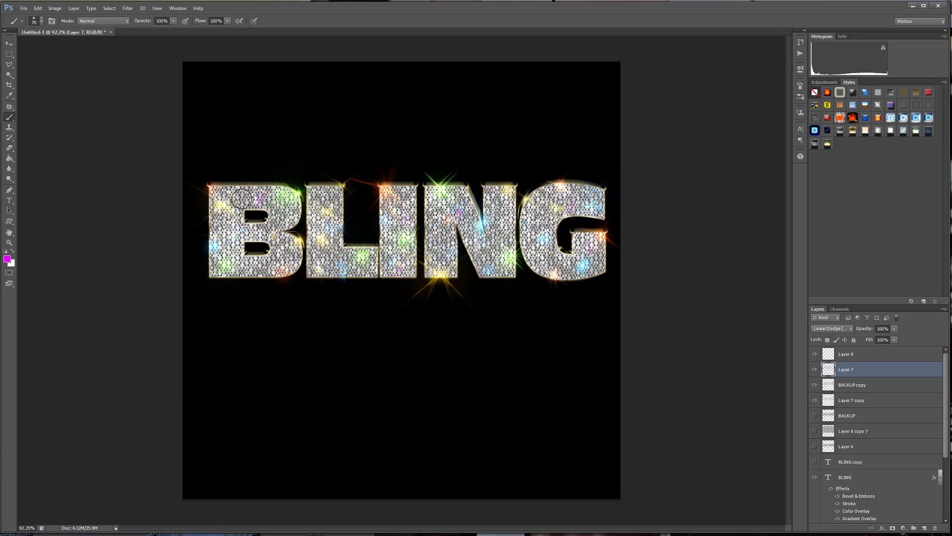
{"action": "left_click", "coordinate": [37, 8]}
{"action": "left_click", "coordinate": [38, 37]}
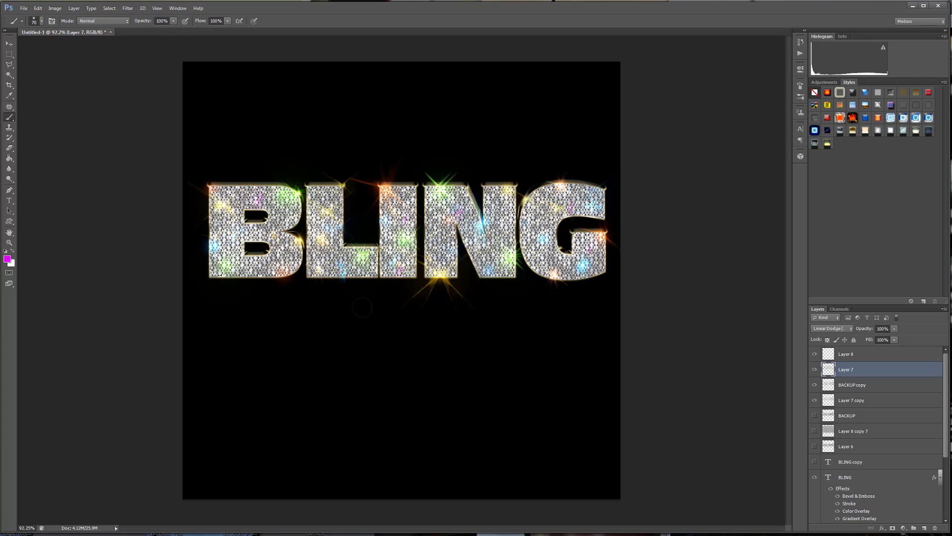
- Set the foreground colour to pale pink #fbdaff and dab soft glows on the G and N, shrinking the brush from 70 px
{"action": "left_click", "coordinate": [7, 260]}
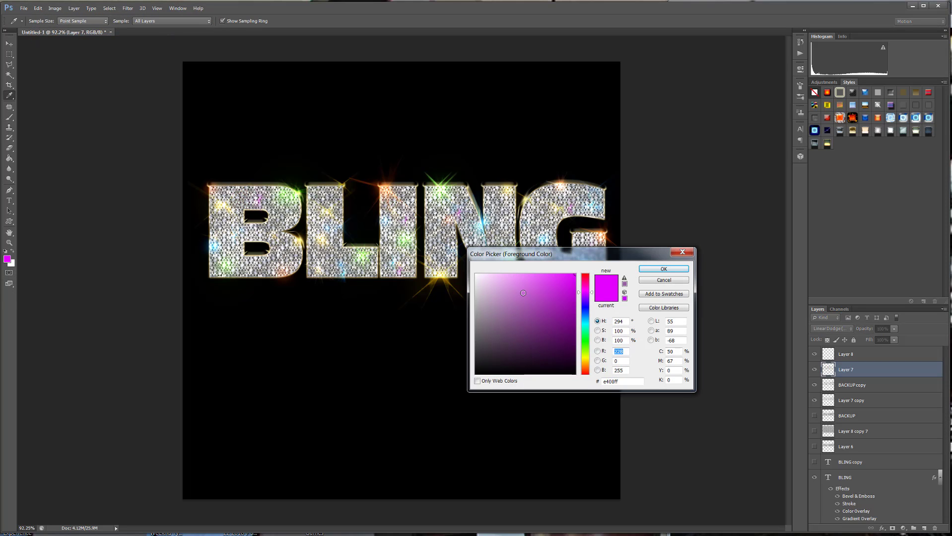
{"action": "left_click_drag", "start_coordinate": [523, 293], "coordinate": [489, 274]}
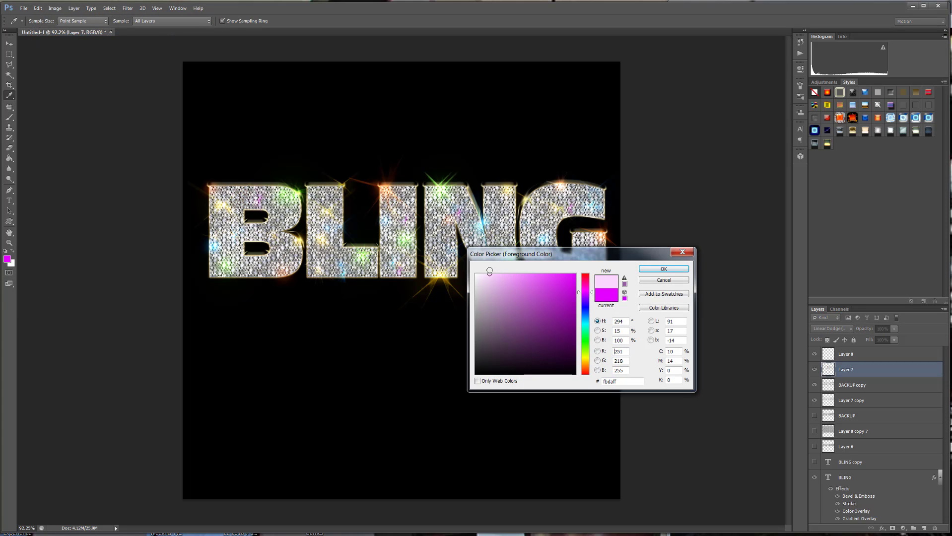
{"action": "left_click", "coordinate": [666, 271]}
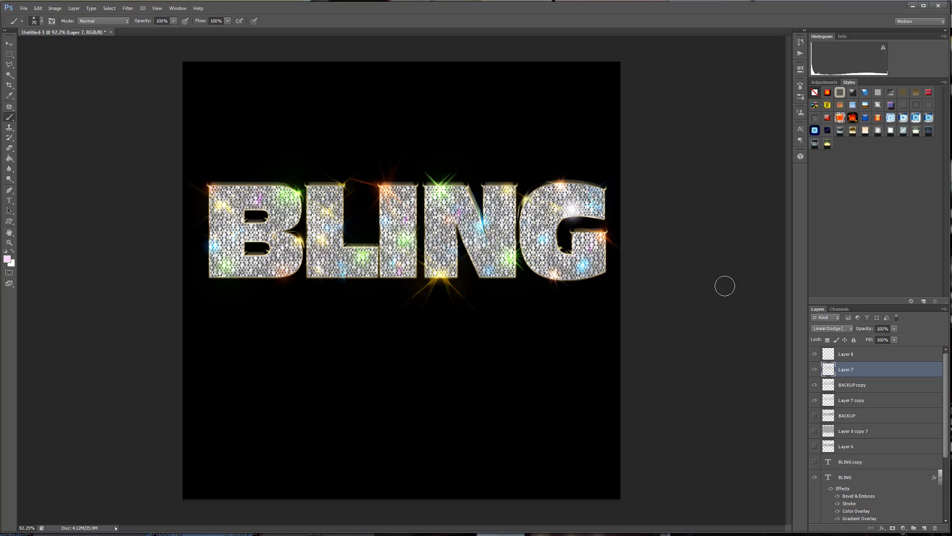
{"action": "key", "text": "bracketleft"}
{"action": "key", "text": "bracketleft"}
{"action": "key", "text": "bracketleft"}
- Change the foreground colour to #f17eff and finally #c816dd, and dab 30 px magenta glows low on the I and the B's lower-left corner
{"action": "left_click", "coordinate": [7, 262]}
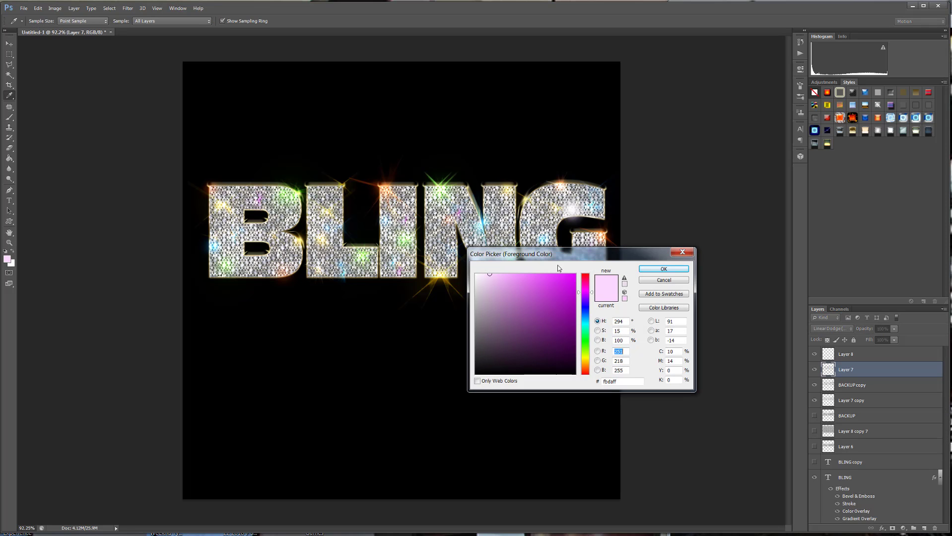
{"action": "left_click", "coordinate": [545, 293]}
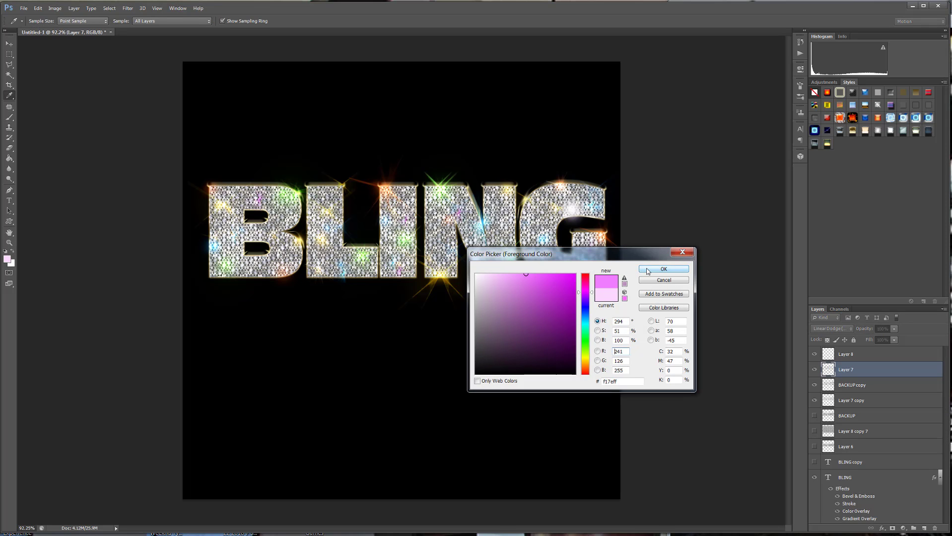
{"action": "left_click", "coordinate": [664, 269]}
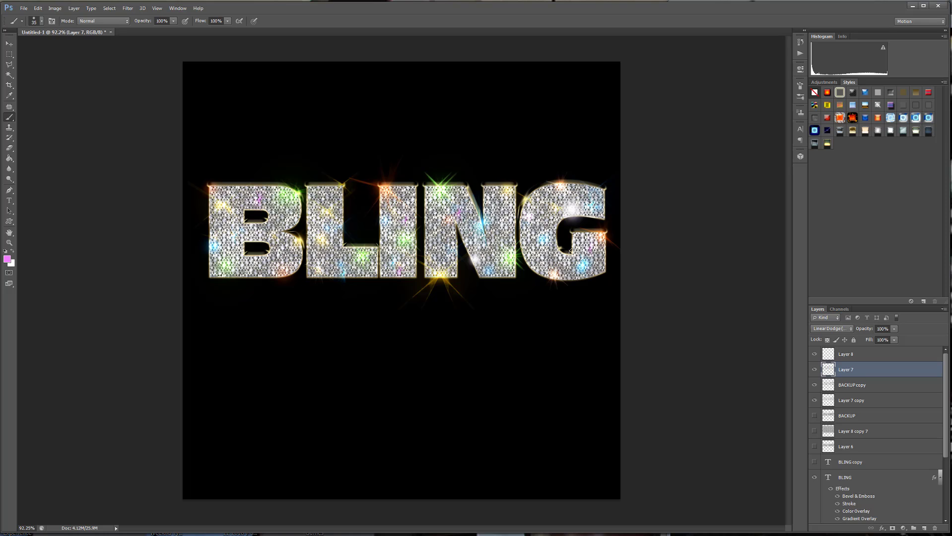
{"action": "left_click", "coordinate": [8, 259]}
{"action": "left_click", "coordinate": [572, 289]}
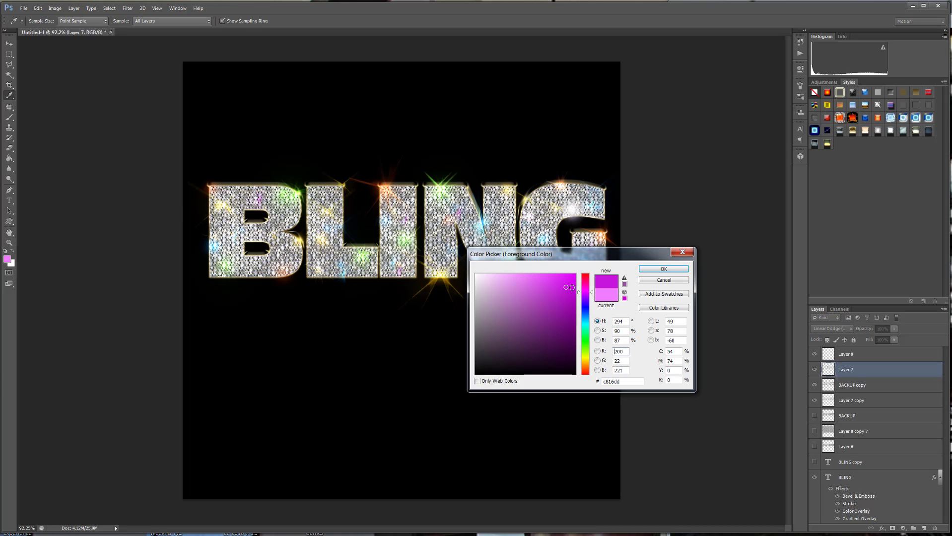
{"action": "left_click", "coordinate": [664, 269]}
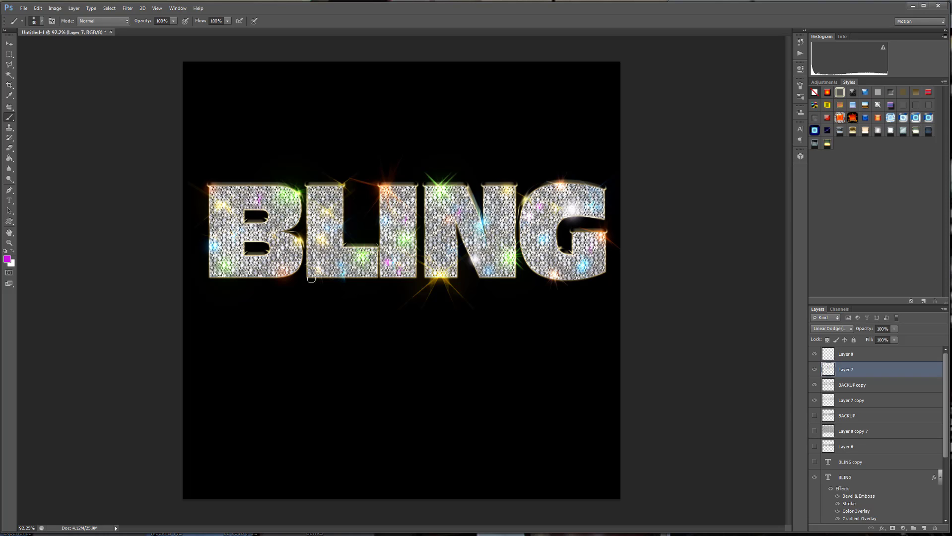
{"action": "left_click", "coordinate": [214, 267]}
- Switch to the Move tool and deselect Layer 7 so that no layer is active
{"action": "scroll", "coordinate": [483, 383], "scroll_direction": "up", "scroll_amount": 3}
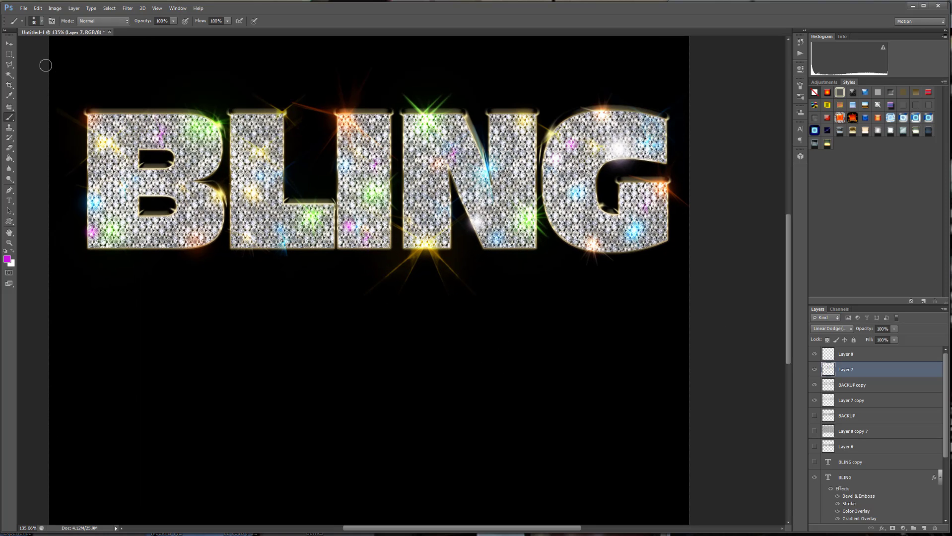
{"action": "left_click", "coordinate": [9, 43]}
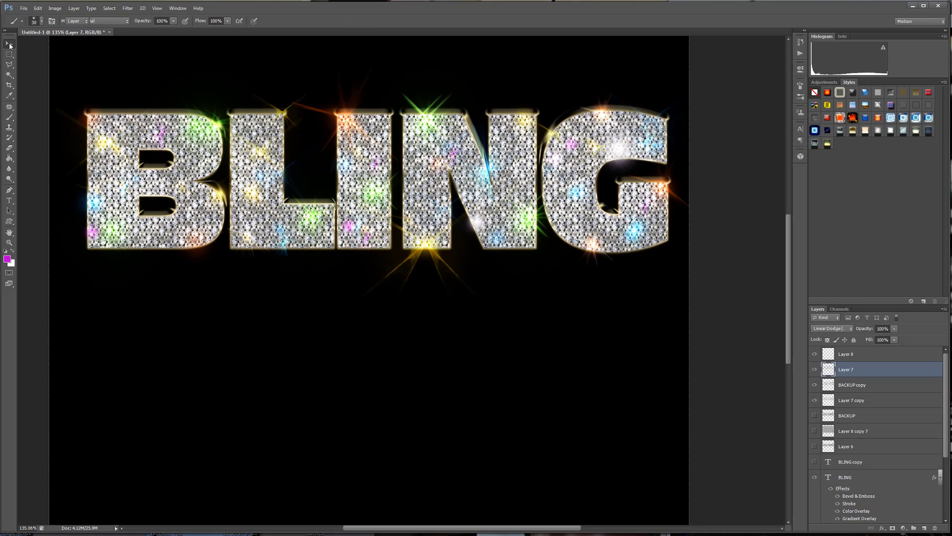
{"action": "left_click", "coordinate": [717, 377]}
{"action": "scroll", "coordinate": [715, 357], "scroll_direction": "down", "scroll_amount": 3}
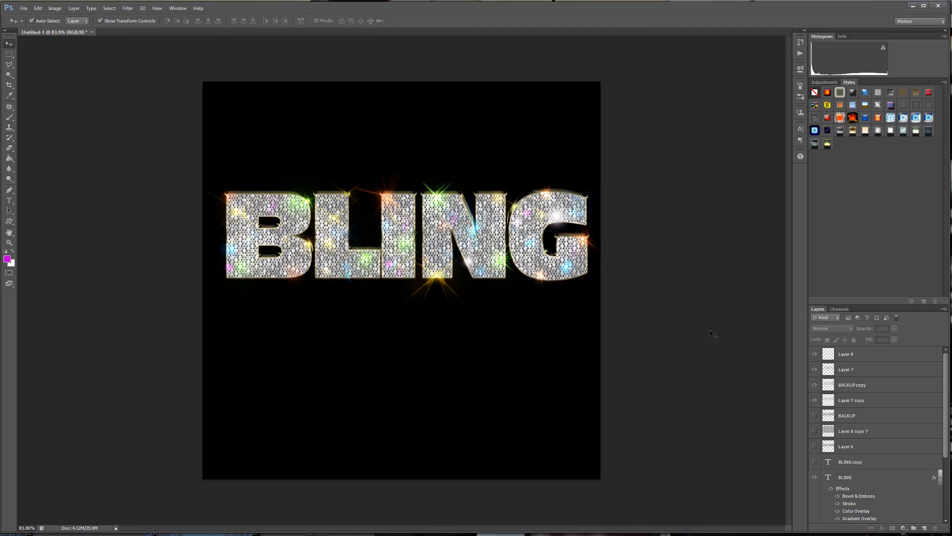
- Examine the sparkle highlights and gold edges across the whole BLING lettering up close, ending with the Rectangular Marquee tool active
{"action": "scroll", "coordinate": [711, 333], "scroll_direction": "up", "scroll_amount": 5}
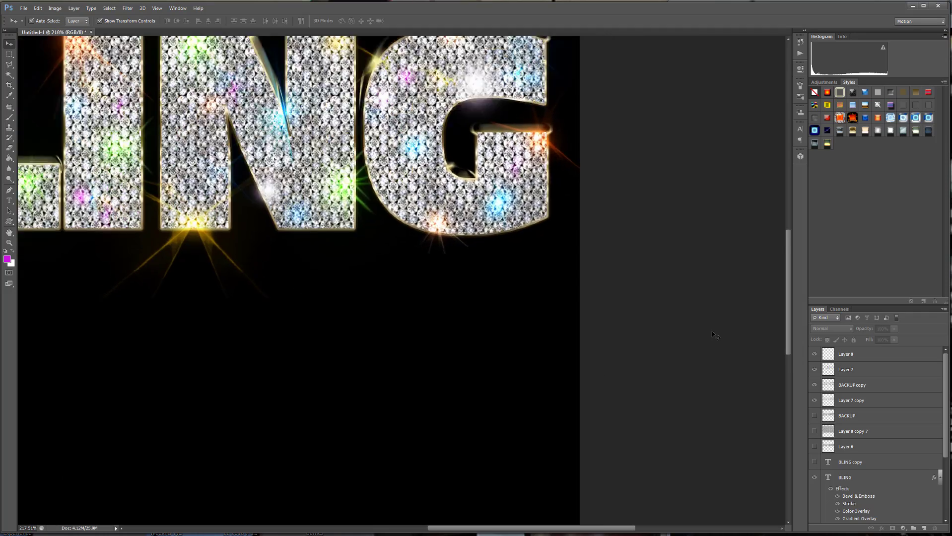
{"action": "scroll", "coordinate": [715, 335], "scroll_direction": "down", "scroll_amount": 1}
{"action": "scroll", "coordinate": [669, 324], "scroll_direction": "down", "scroll_amount": 1}
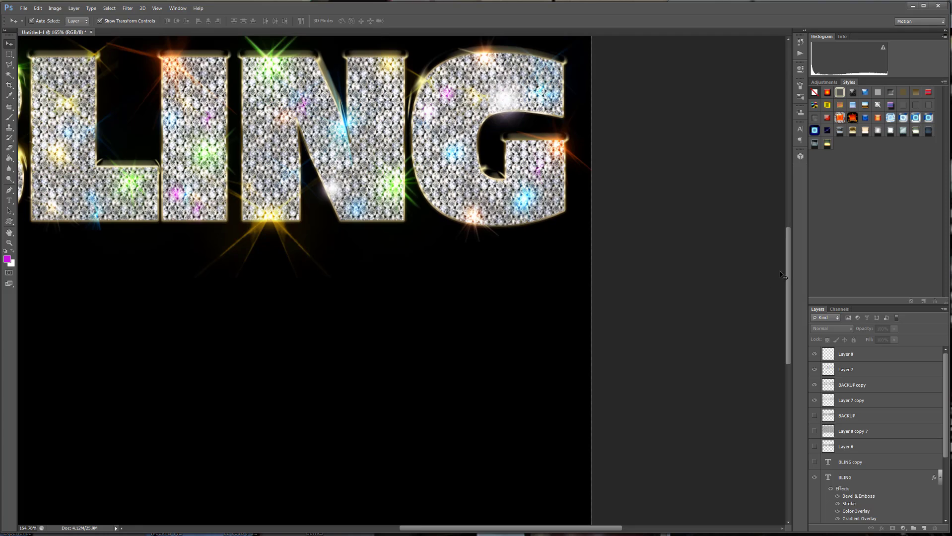
{"action": "scroll", "coordinate": [650, 367], "scroll_direction": "up", "scroll_amount": 3}
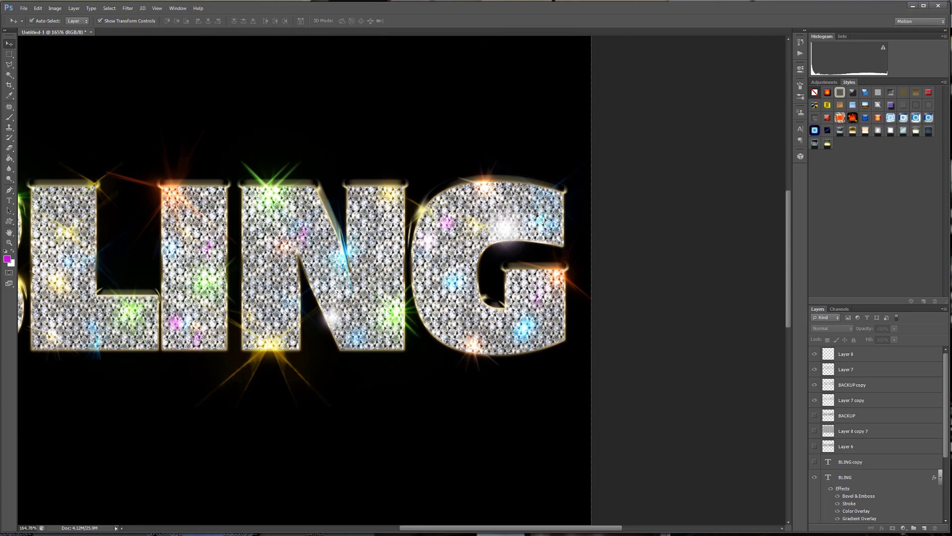
{"action": "left_click_drag", "start_coordinate": [608, 530], "coordinate": [567, 514]}
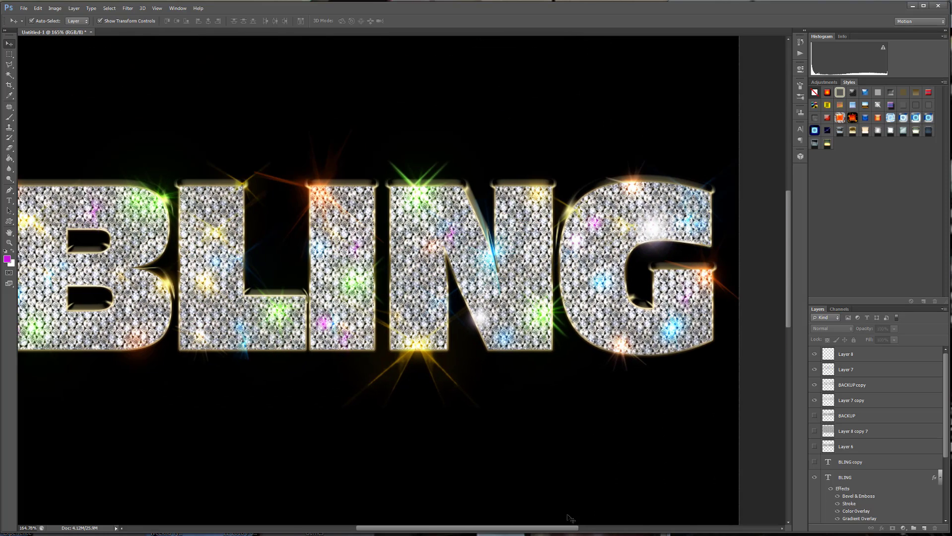
{"action": "scroll", "coordinate": [576, 366], "scroll_direction": "down", "scroll_amount": 3}
{"action": "left_click_drag", "start_coordinate": [509, 528], "coordinate": [495, 528]}
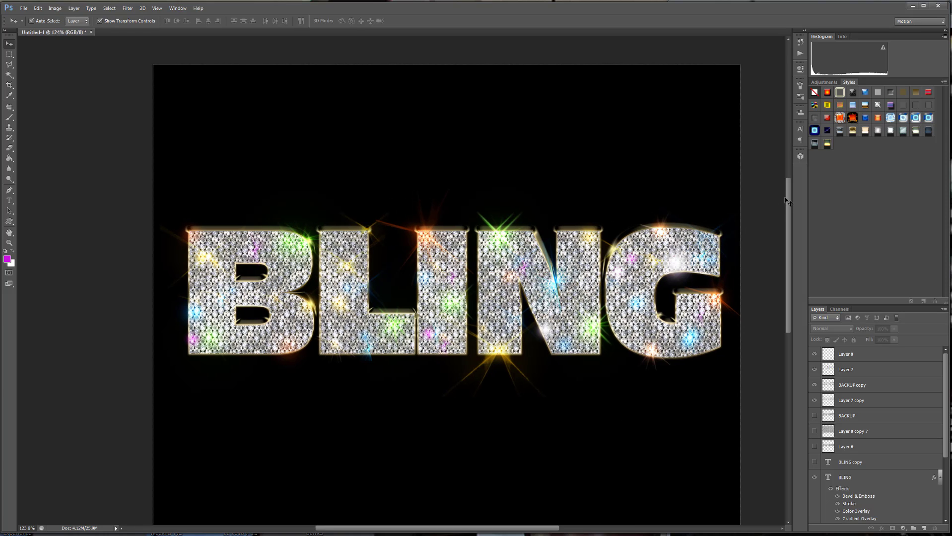
{"action": "mouse_move", "coordinate": [788, 201]}
{"action": "left_mouse_down"}
{"action": "mouse_move", "coordinate": [789, 222]}
{"action": "mouse_move", "coordinate": [792, 214]}
{"action": "left_mouse_up"}
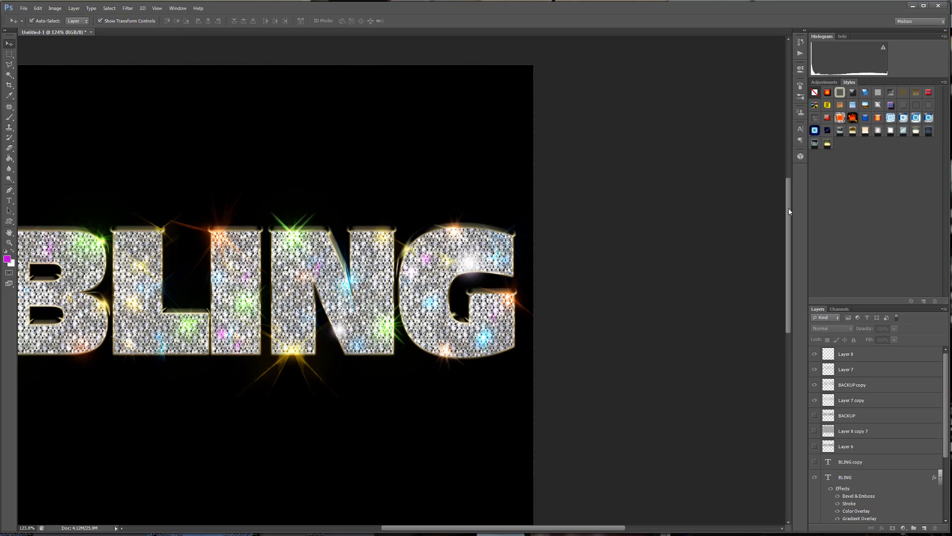
{"action": "scroll", "coordinate": [755, 288], "scroll_direction": "down", "scroll_amount": 4}
{"action": "left_click_drag", "start_coordinate": [576, 528], "coordinate": [522, 530]}
{"action": "left_click_drag", "start_coordinate": [788, 294], "coordinate": [787, 269]}
{"action": "scroll", "coordinate": [787, 269], "scroll_direction": "down", "scroll_amount": 2}
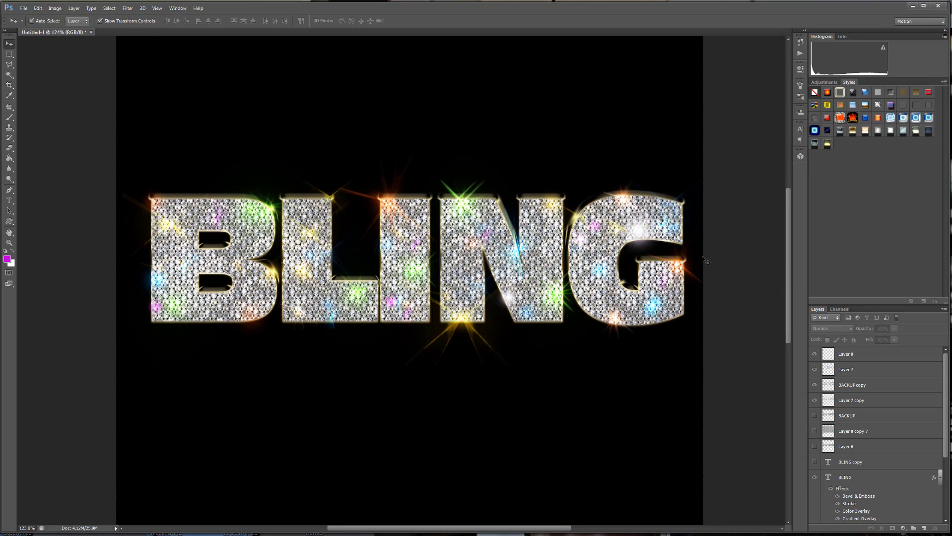
{"action": "scroll", "coordinate": [704, 260], "scroll_direction": "up", "scroll_amount": 2}
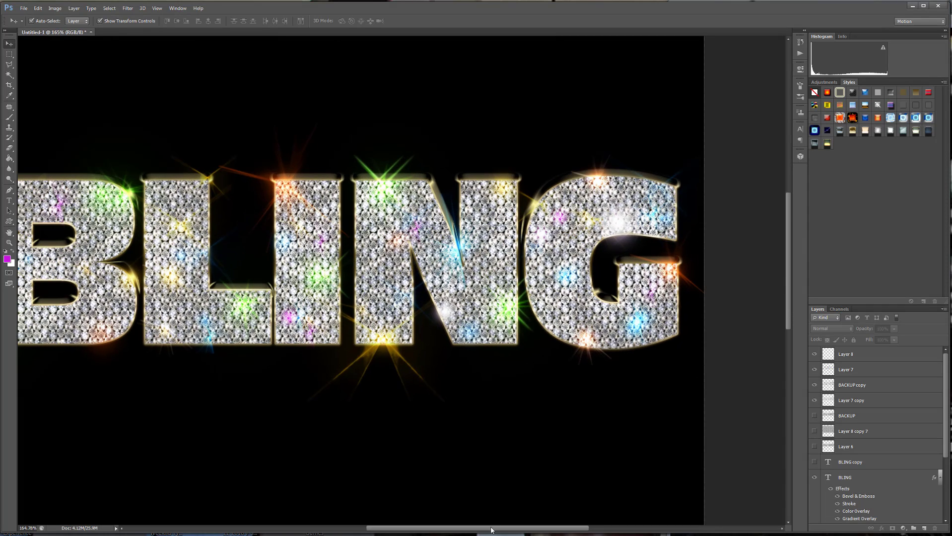
{"action": "left_click_drag", "start_coordinate": [491, 530], "coordinate": [470, 531]}
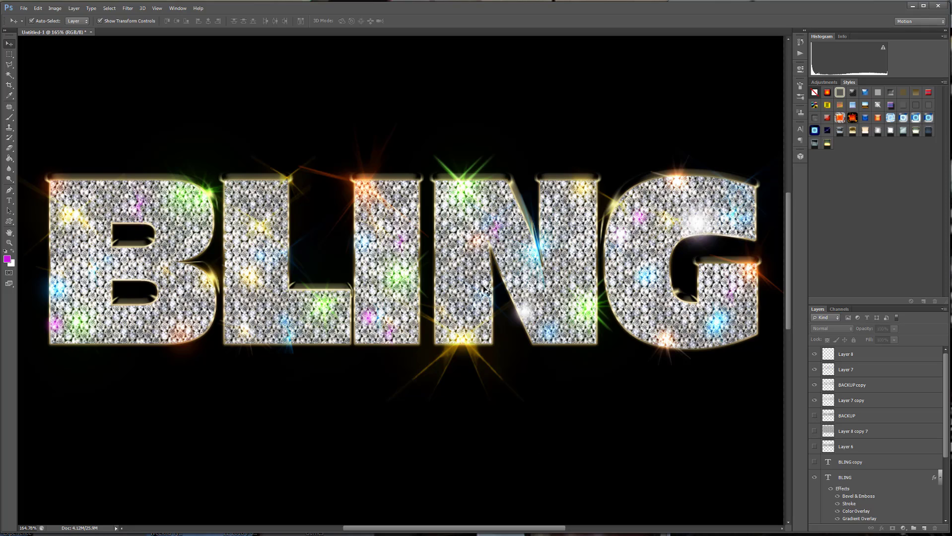
{"action": "left_click", "coordinate": [9, 54]}
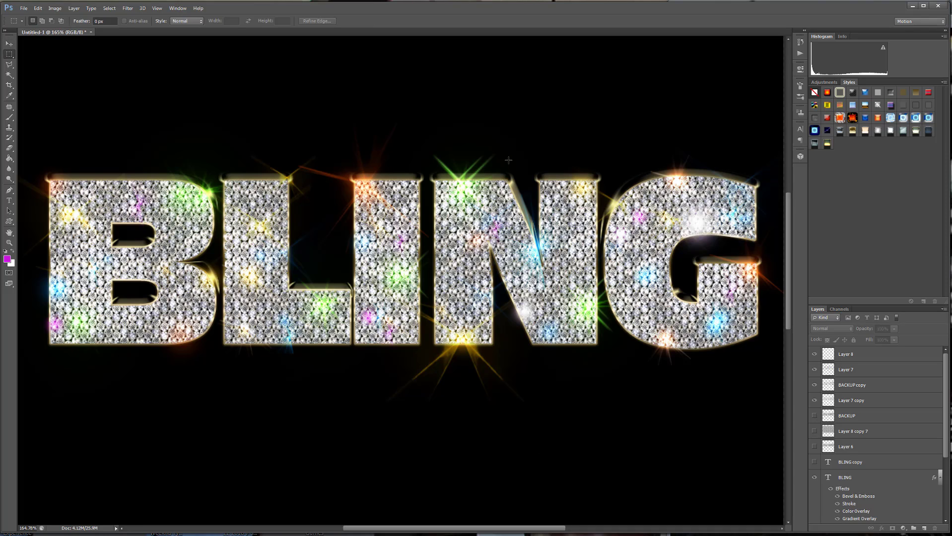